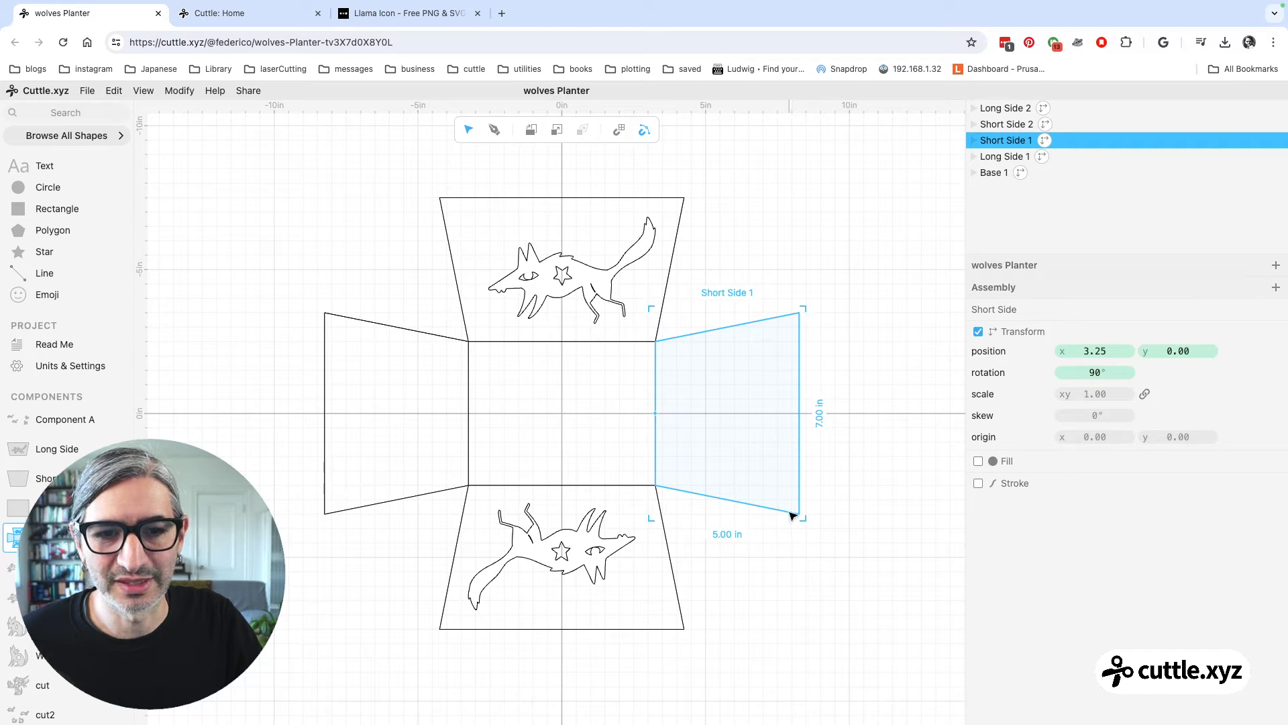
Inspect the planter assembly's upper long side and the rectangle that makes up the Base component
{"action": "left_click", "coordinate": [547, 343]}
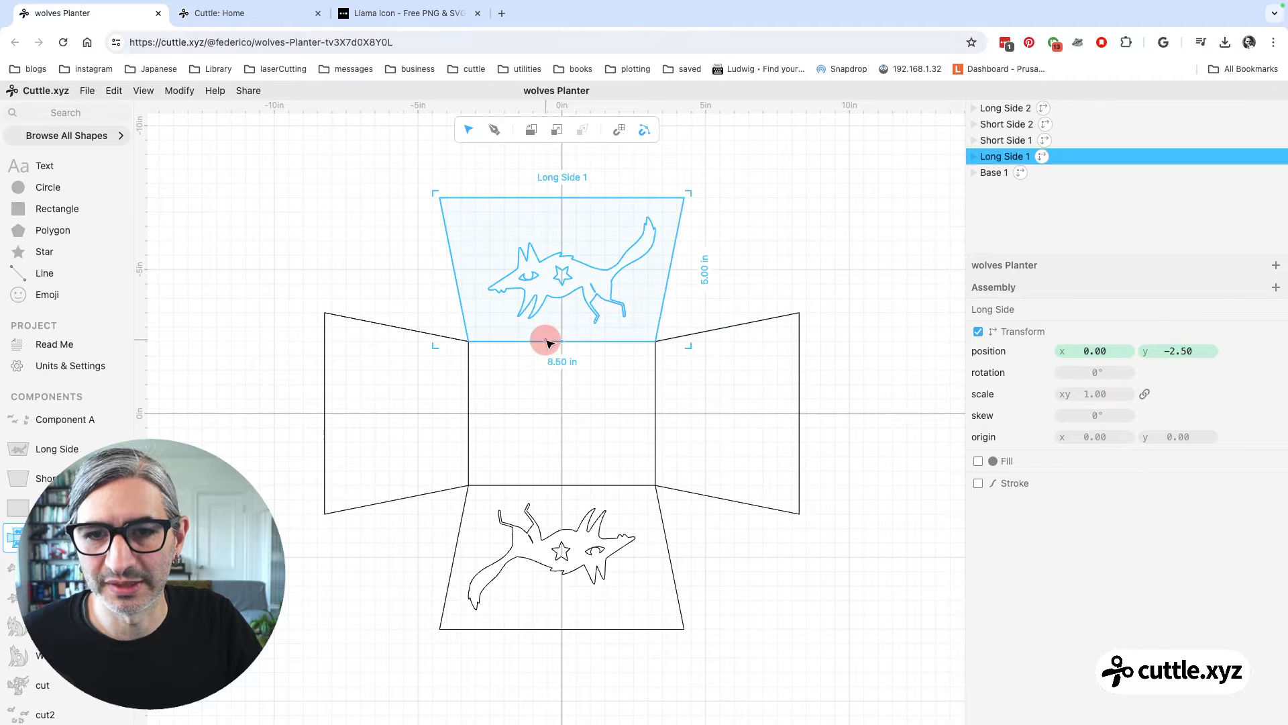
{"action": "left_click", "coordinate": [550, 372]}
{"action": "left_click", "coordinate": [47, 508]}
{"action": "left_click_drag", "start_coordinate": [345, 286], "coordinate": [420, 346]}
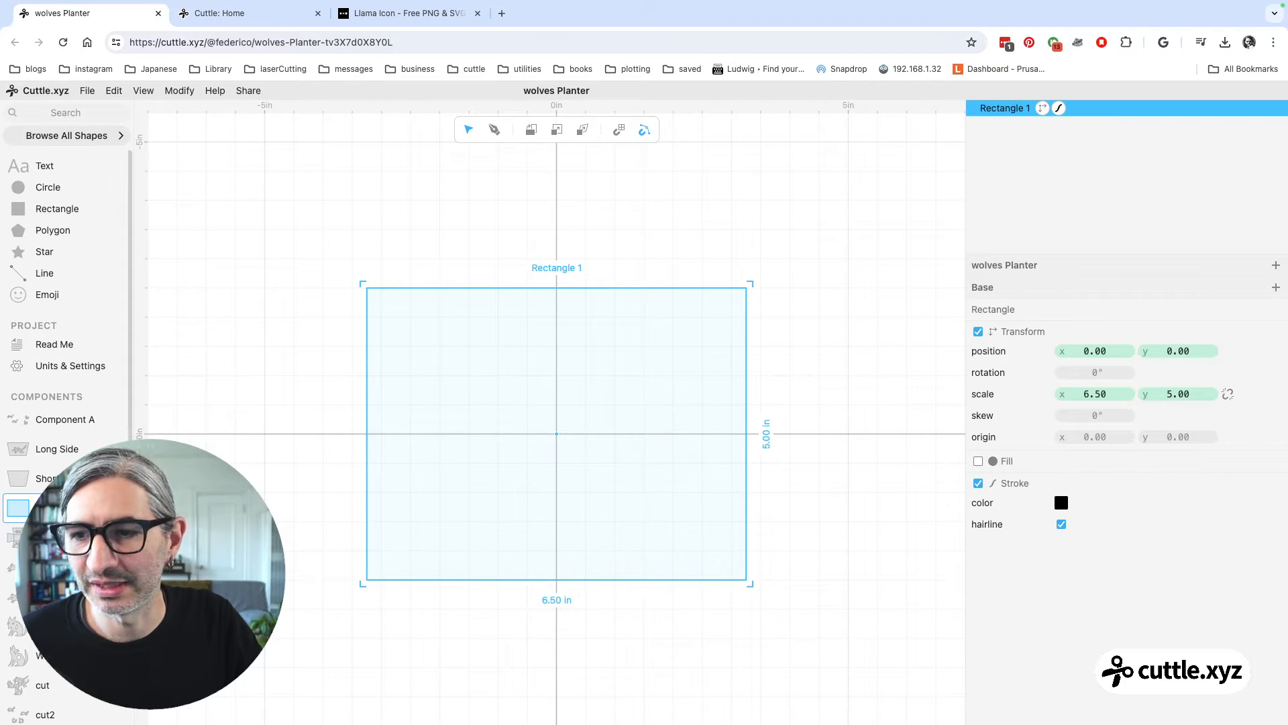
{"action": "left_click", "coordinate": [47, 537]}
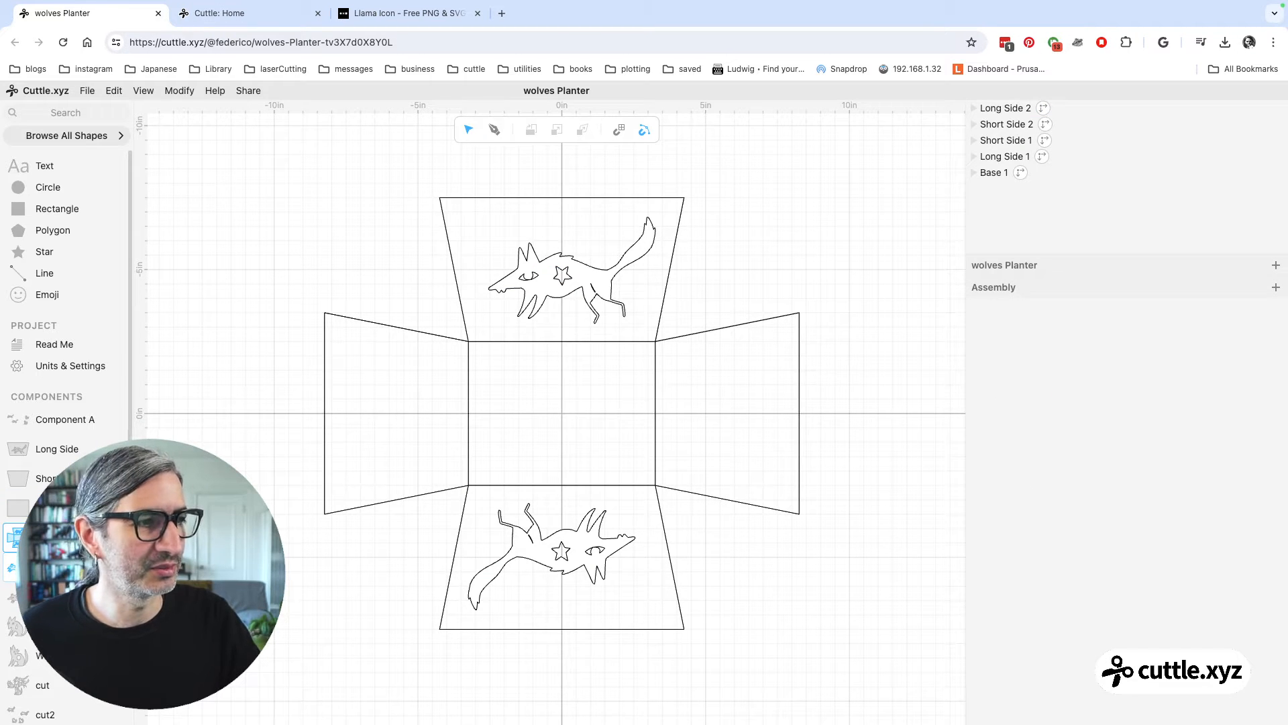
Look through the Wolf A, Wolf B and Wolf C silhouette components
{"action": "left_click", "coordinate": [47, 567]}
{"action": "left_click", "coordinate": [421, 430]}
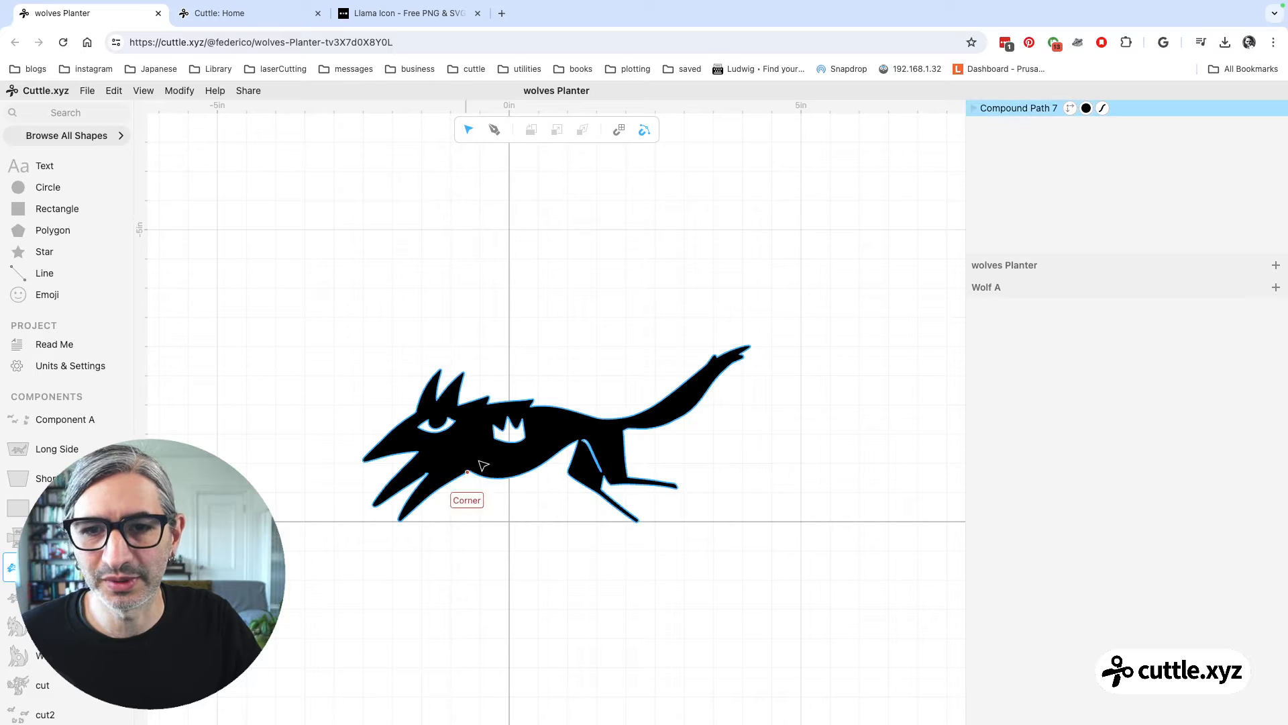
{"action": "left_click", "coordinate": [14, 596]}
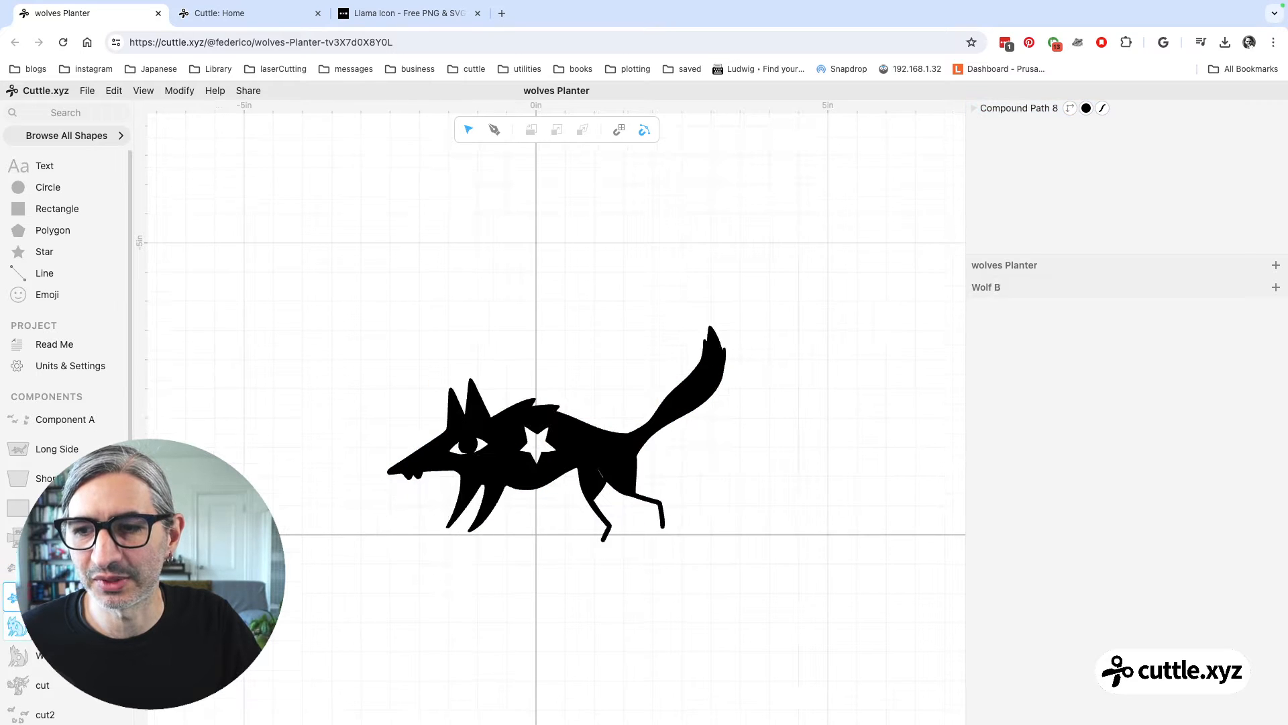
{"action": "left_click", "coordinate": [16, 625]}
{"action": "scroll", "coordinate": [41, 661], "scroll_direction": "down", "scroll_amount": 1}
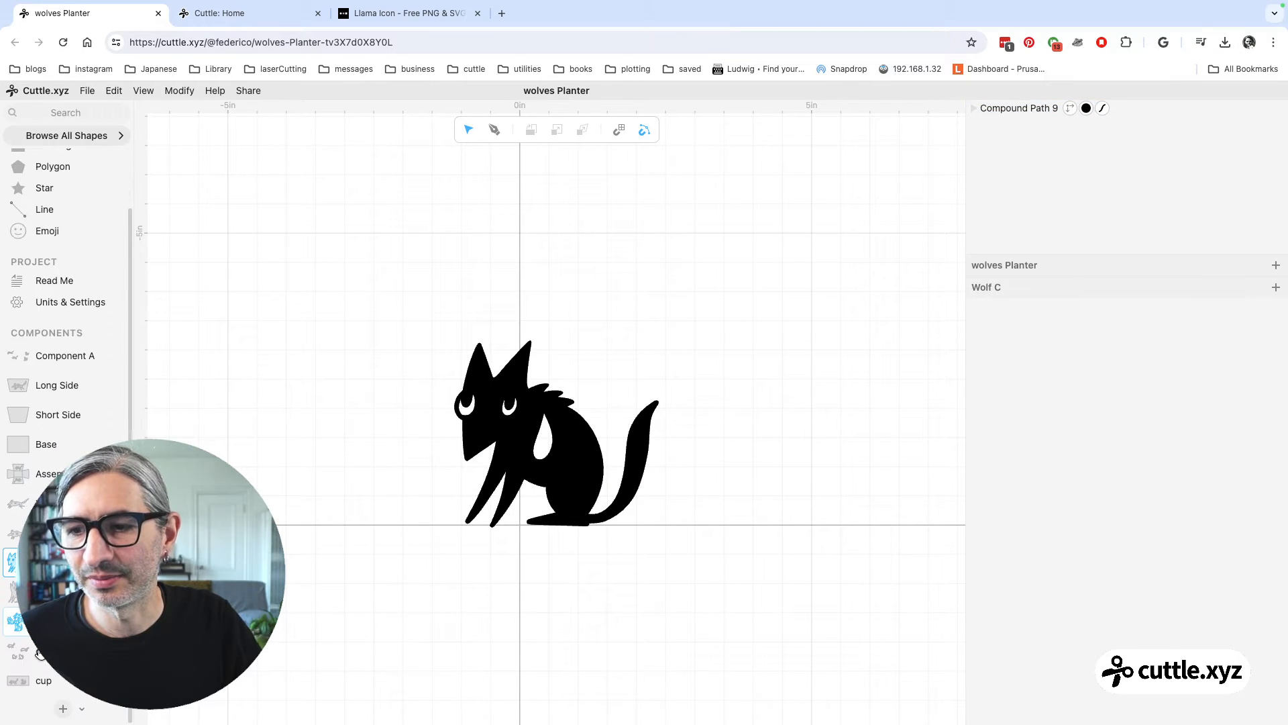
Inspect the thick outline settings of the Wolf B shape in the cut2 component, and return to the Assembly component
{"action": "left_click", "coordinate": [39, 651]}
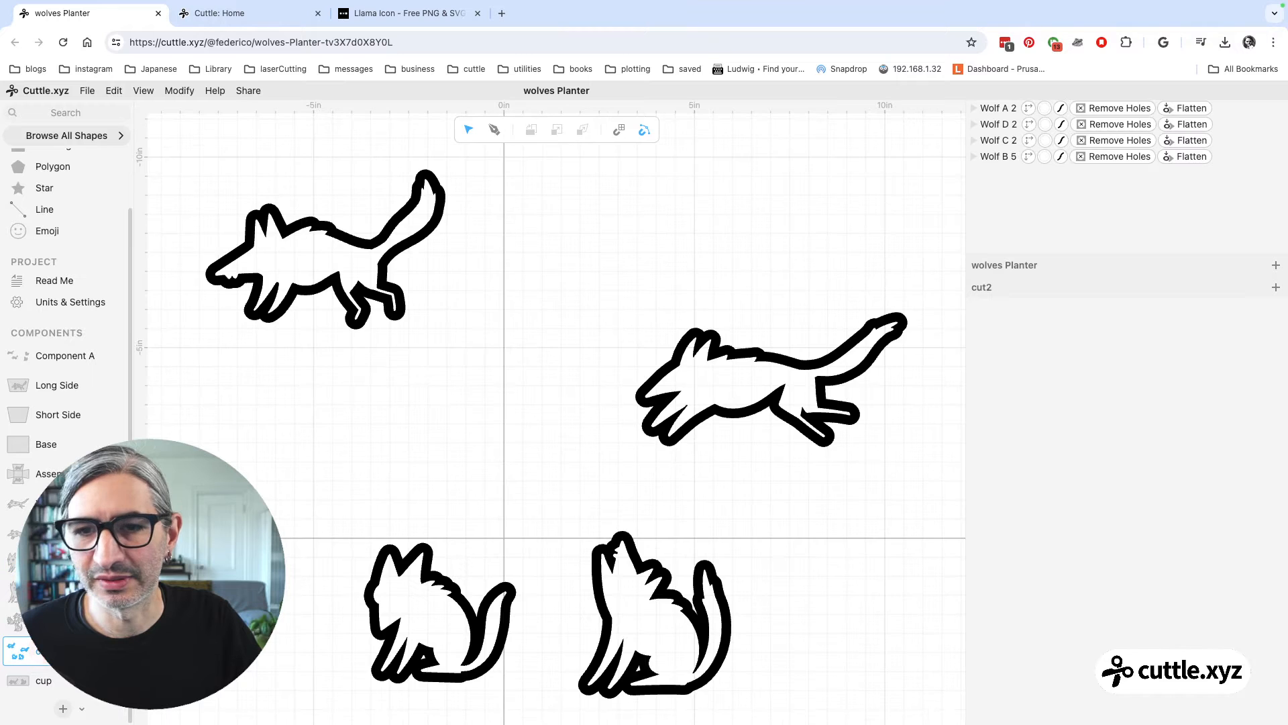
{"action": "left_click", "coordinate": [365, 278]}
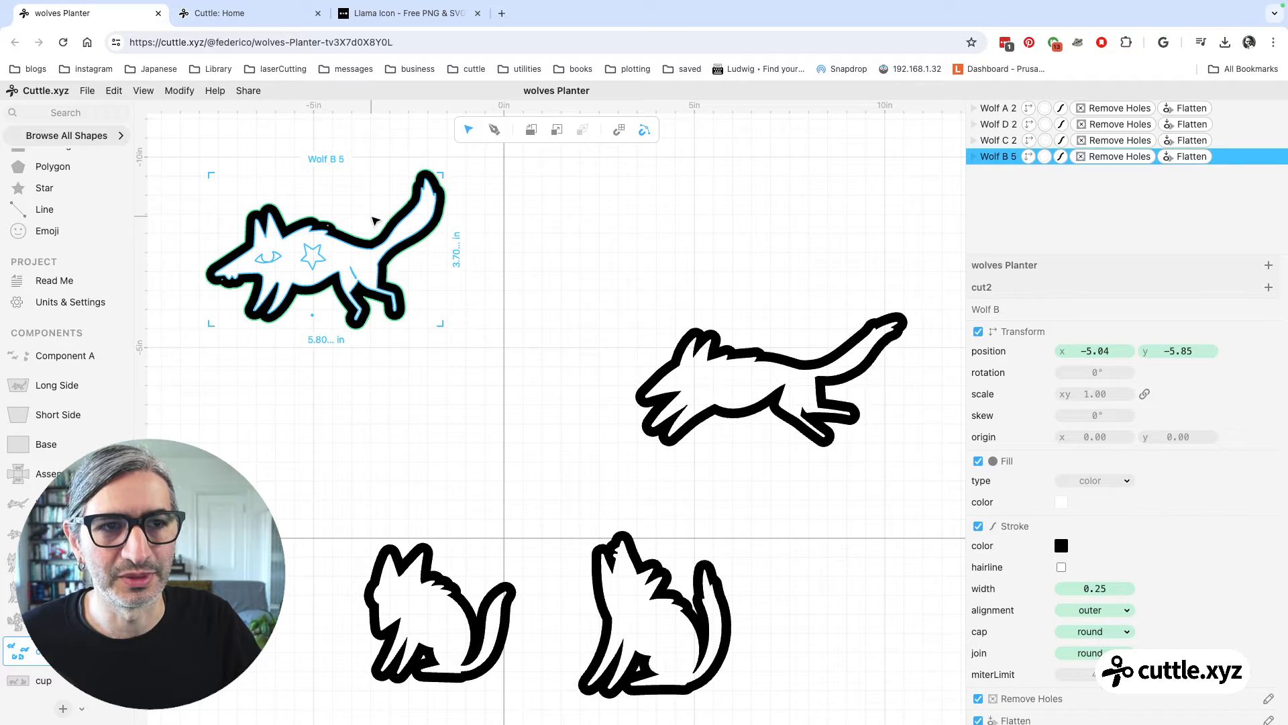
{"action": "left_click", "coordinate": [495, 383]}
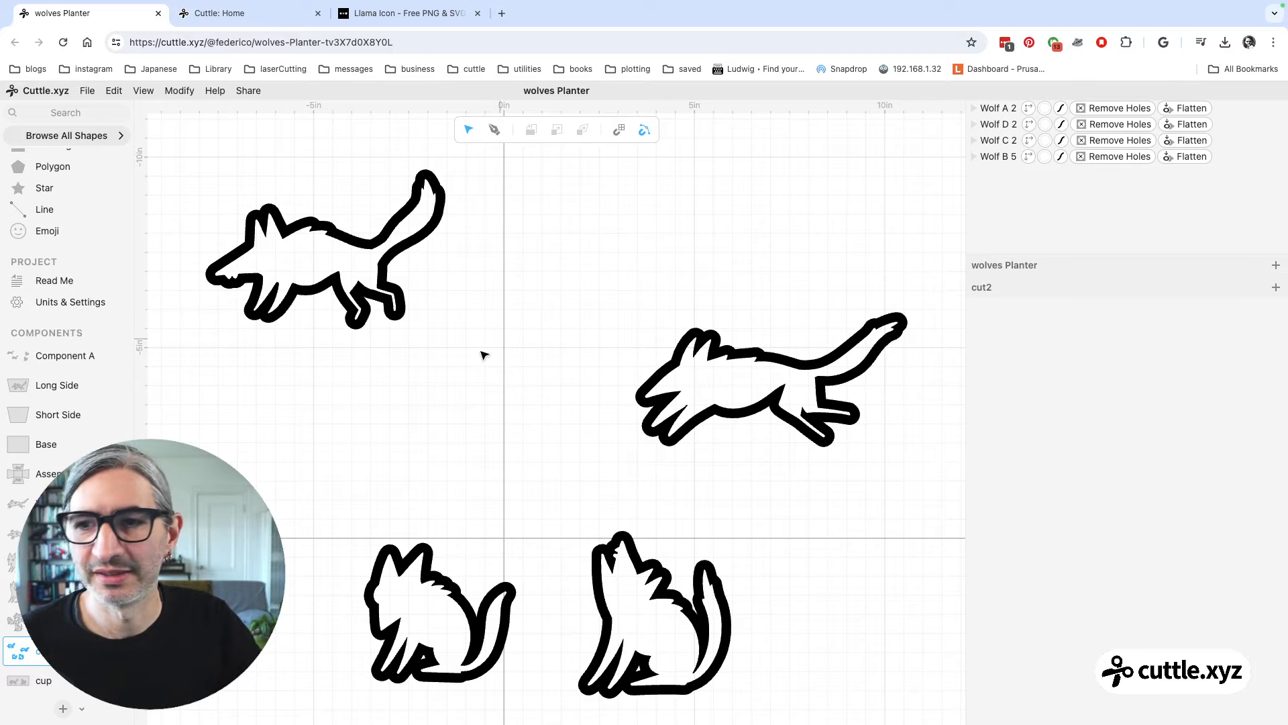
{"action": "left_click", "coordinate": [48, 474]}
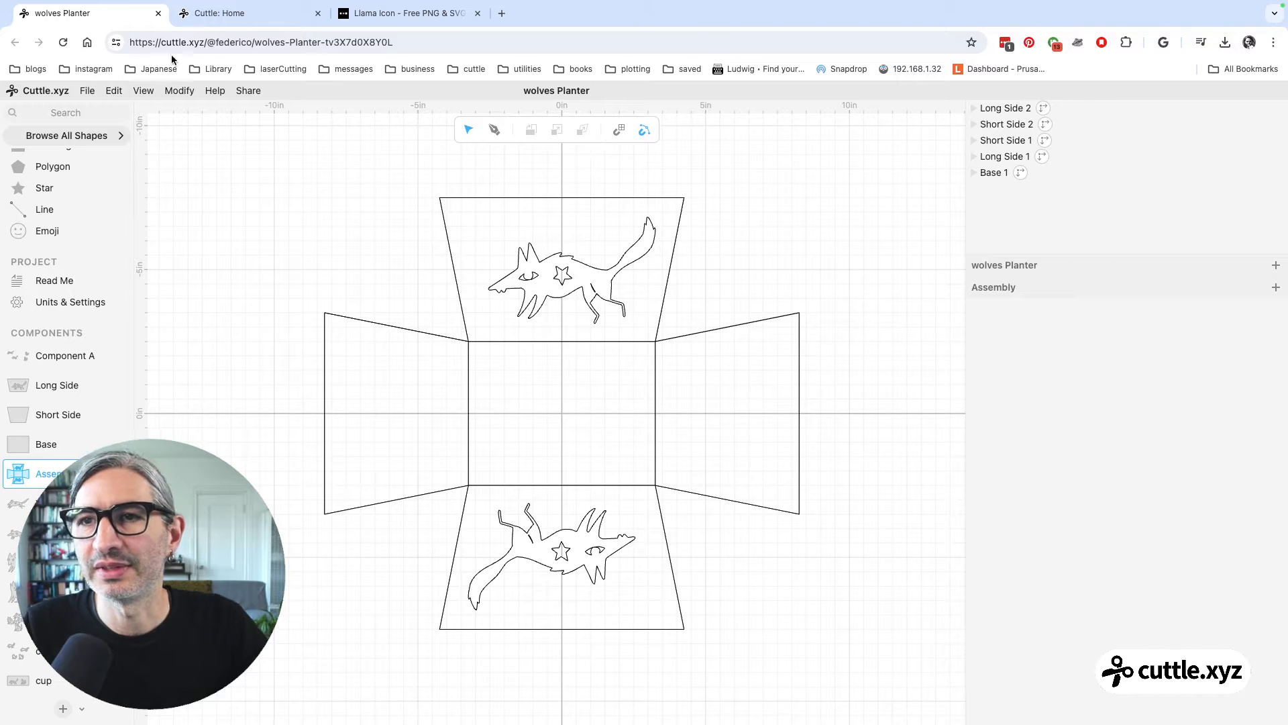
Create a new blank project from the Cuttle home page and name it "Expand (Offset) Deep Dive"
{"action": "left_click", "coordinate": [221, 13]}
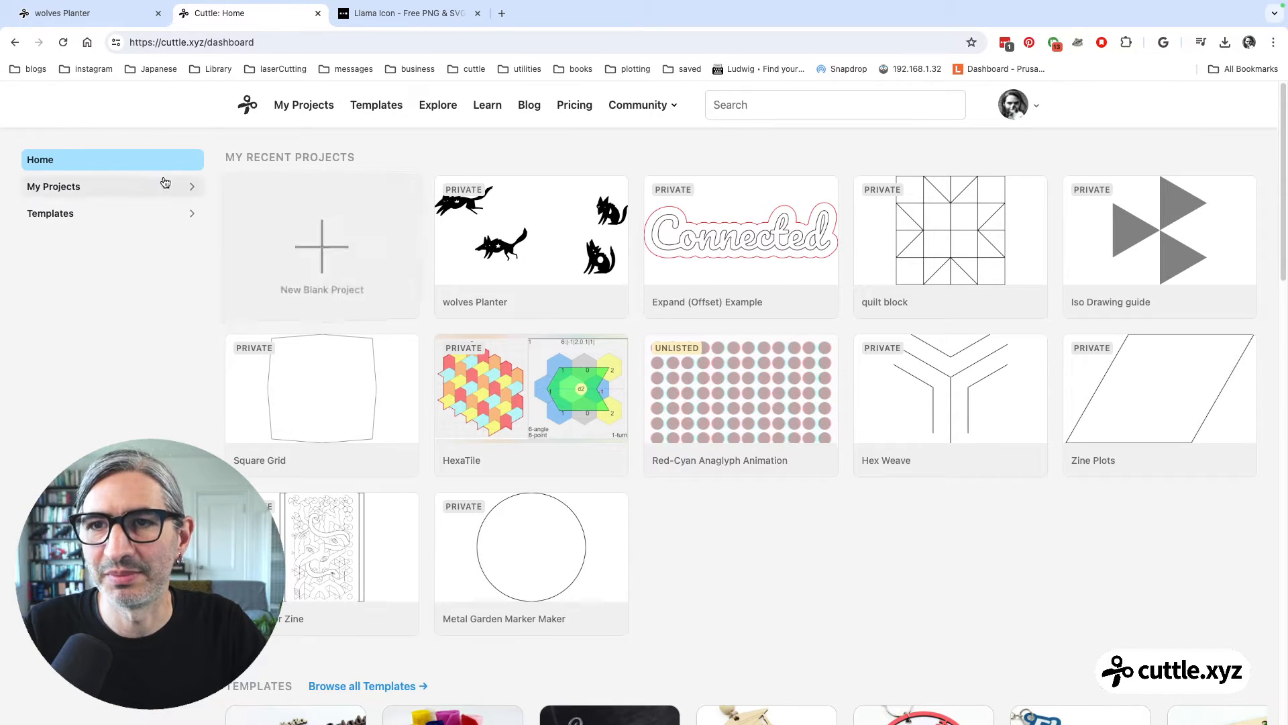
{"action": "left_click", "coordinate": [332, 244]}
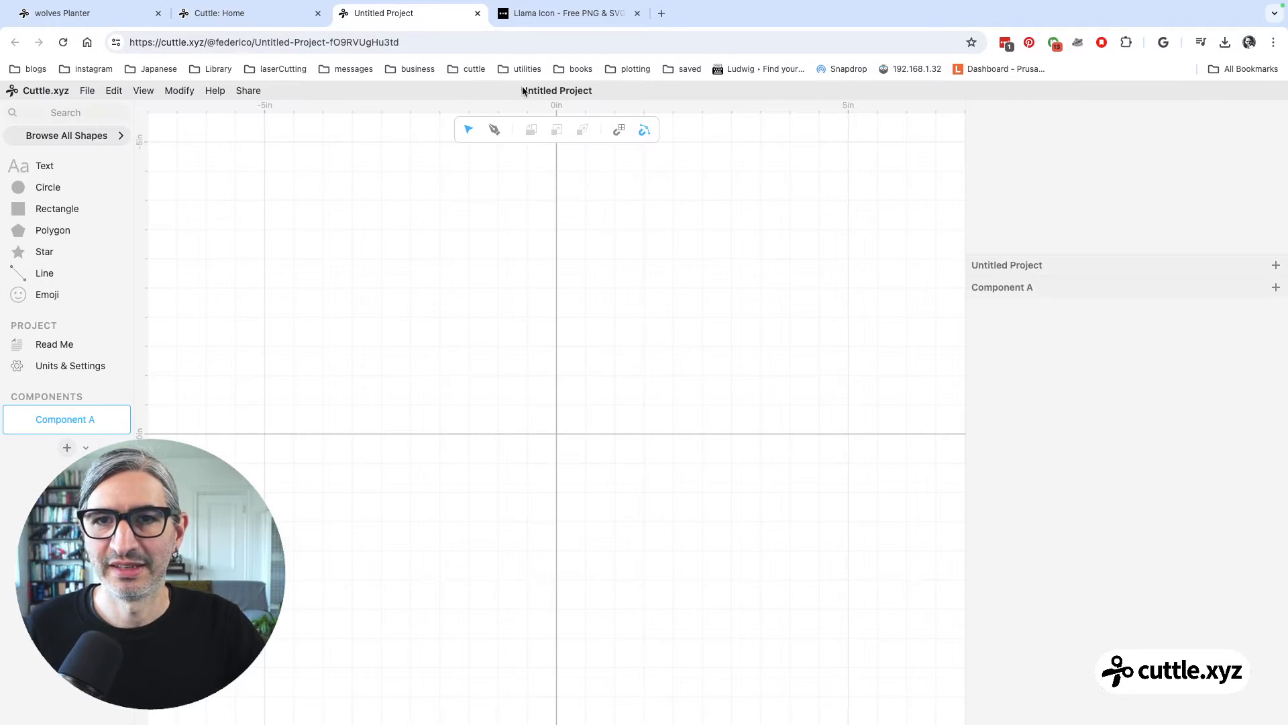
{"action": "left_click", "coordinate": [547, 92]}
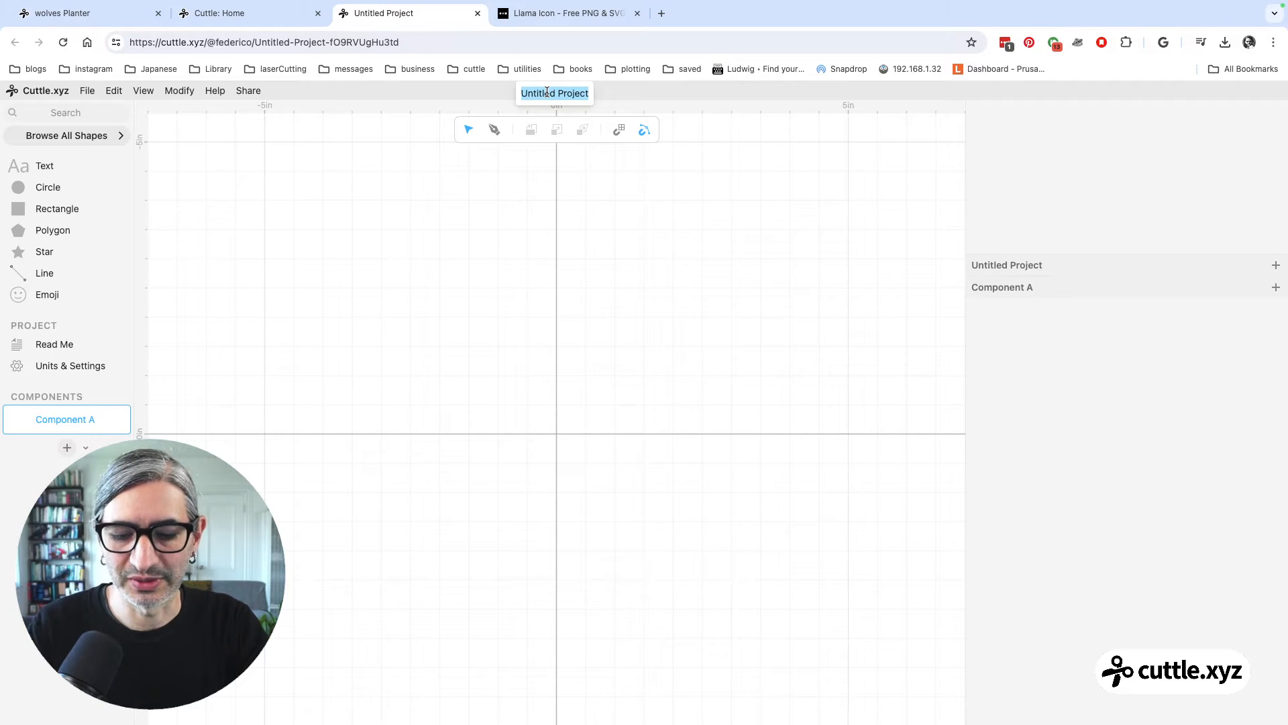
{"action": "type", "text": "Expand (Of"}
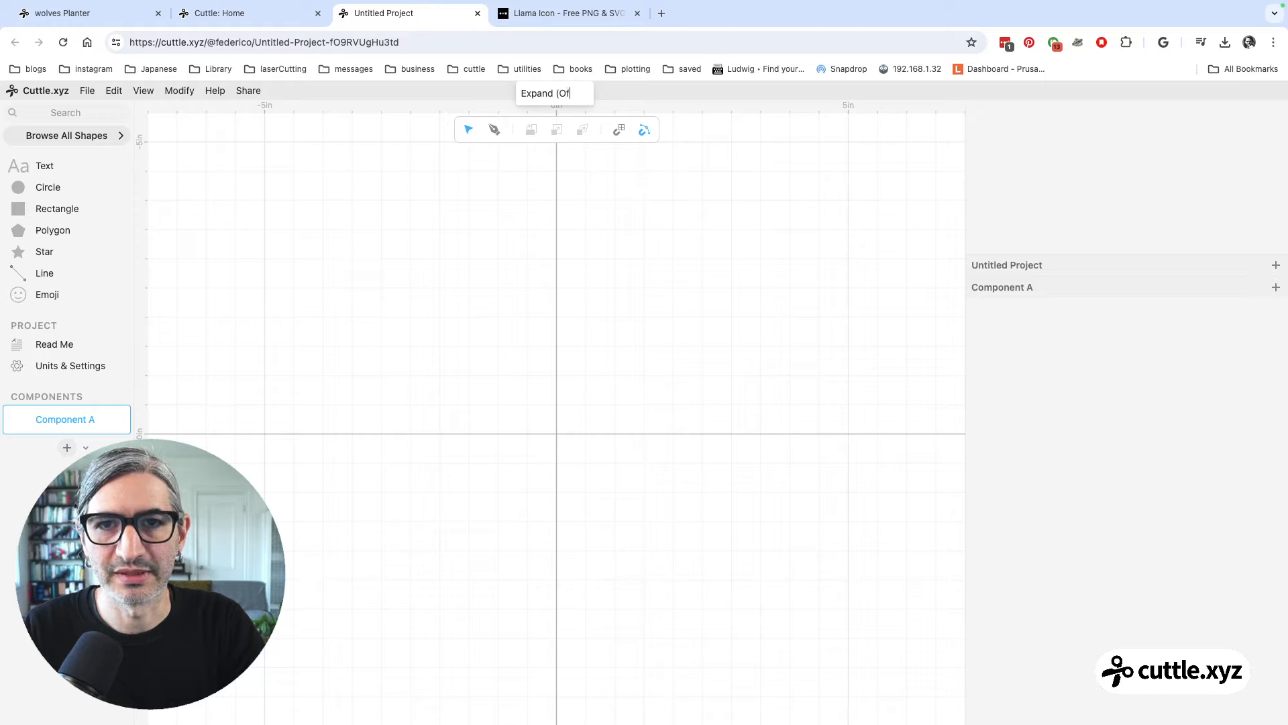
{"action": "type", "text": "fset) "}
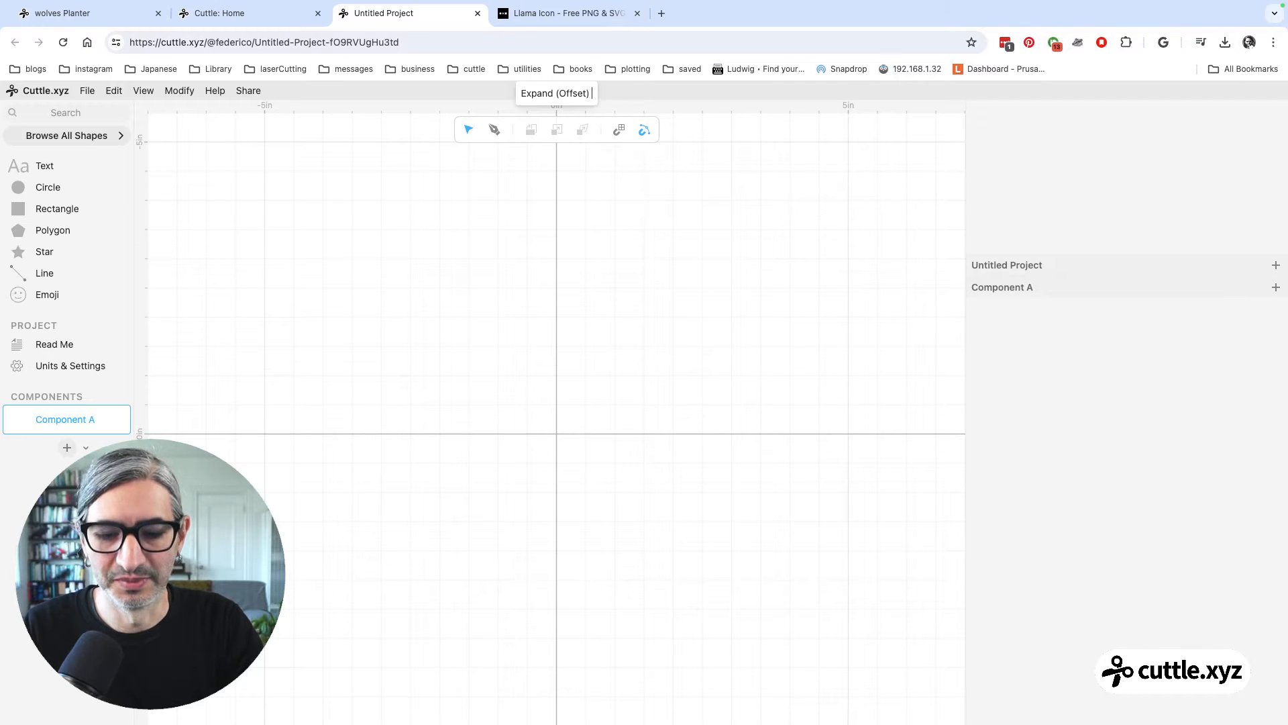
{"action": "type", "text": "Deep Dive"}
{"action": "key", "text": "Return"}
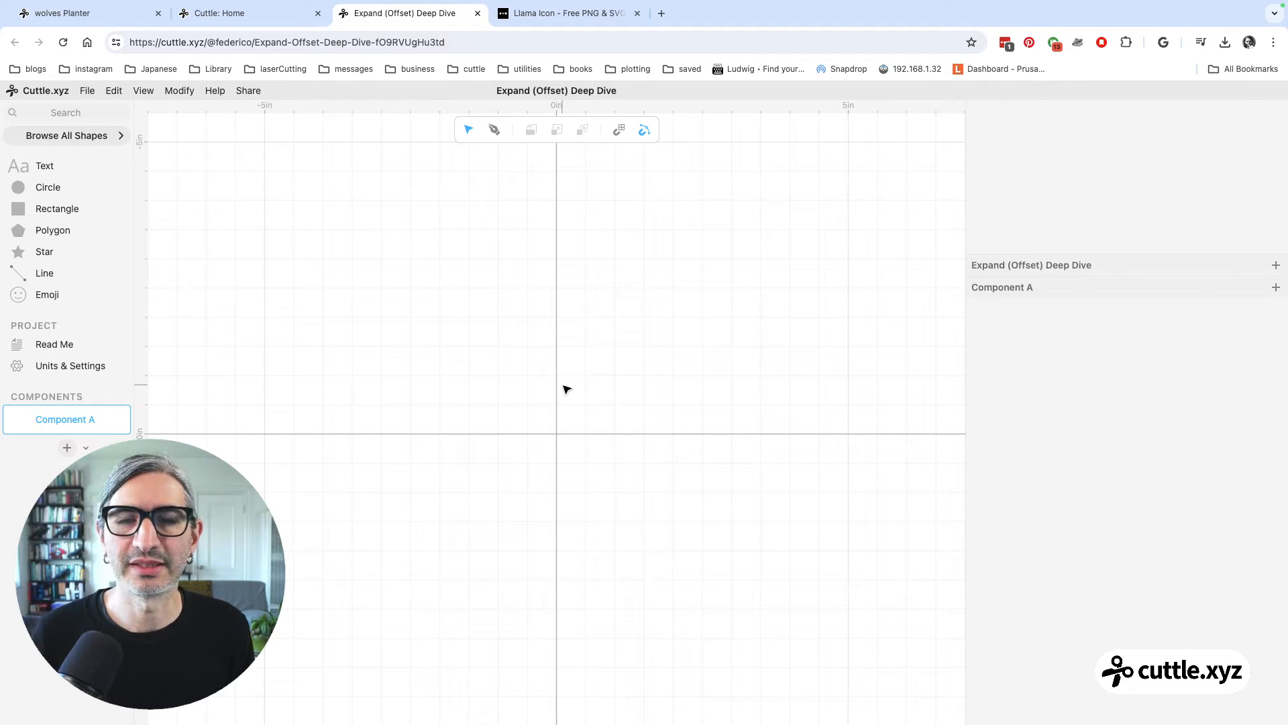
Search the shape library for "con" and place a Connected Text shape at the canvas origin (0, 0)
{"action": "scroll", "coordinate": [647, 407], "scroll_direction": "up", "scroll_amount": 1}
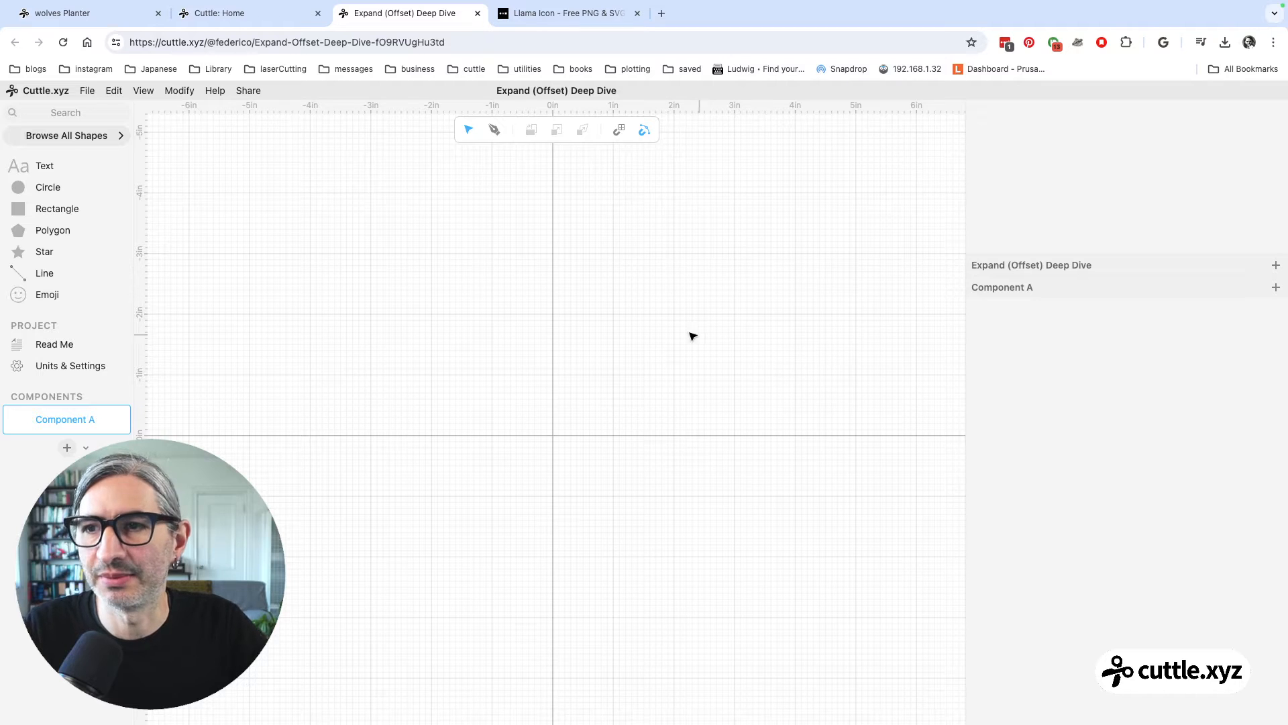
{"action": "scroll", "coordinate": [565, 466], "scroll_direction": "up", "scroll_amount": 2}
{"action": "left_click_drag", "start_coordinate": [568, 456], "coordinate": [480, 422]}
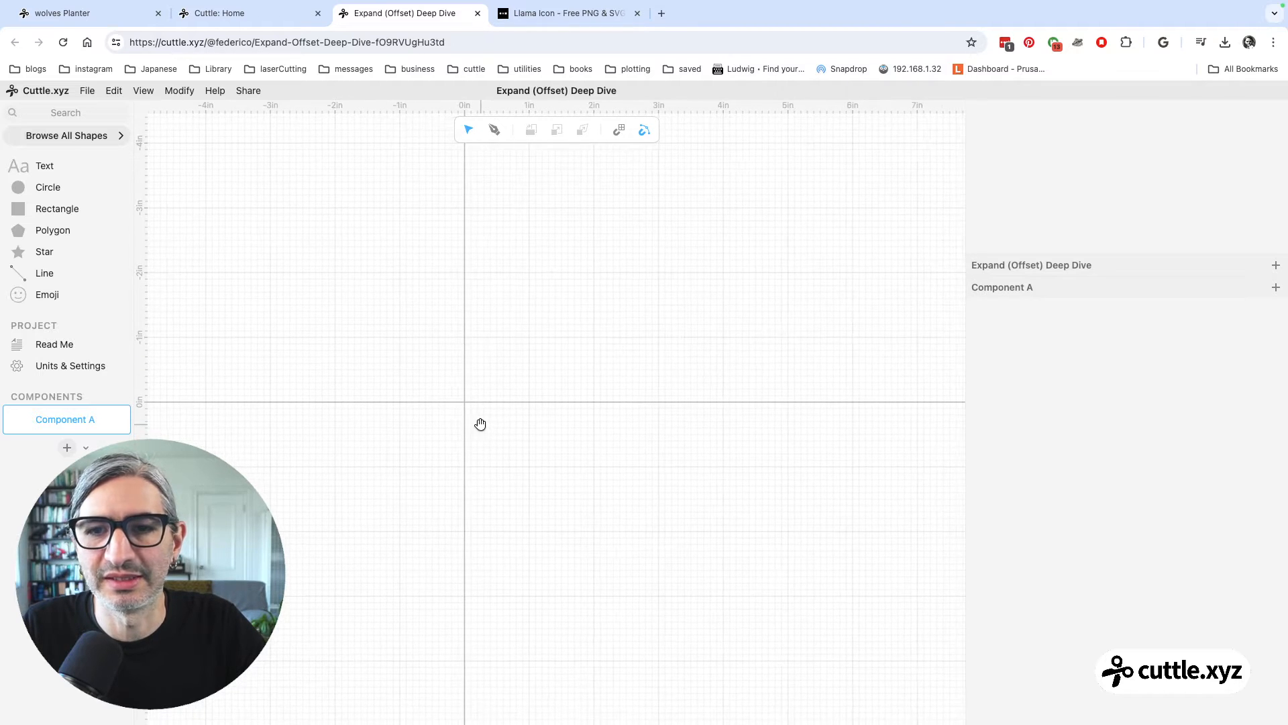
{"action": "left_click", "coordinate": [94, 114]}
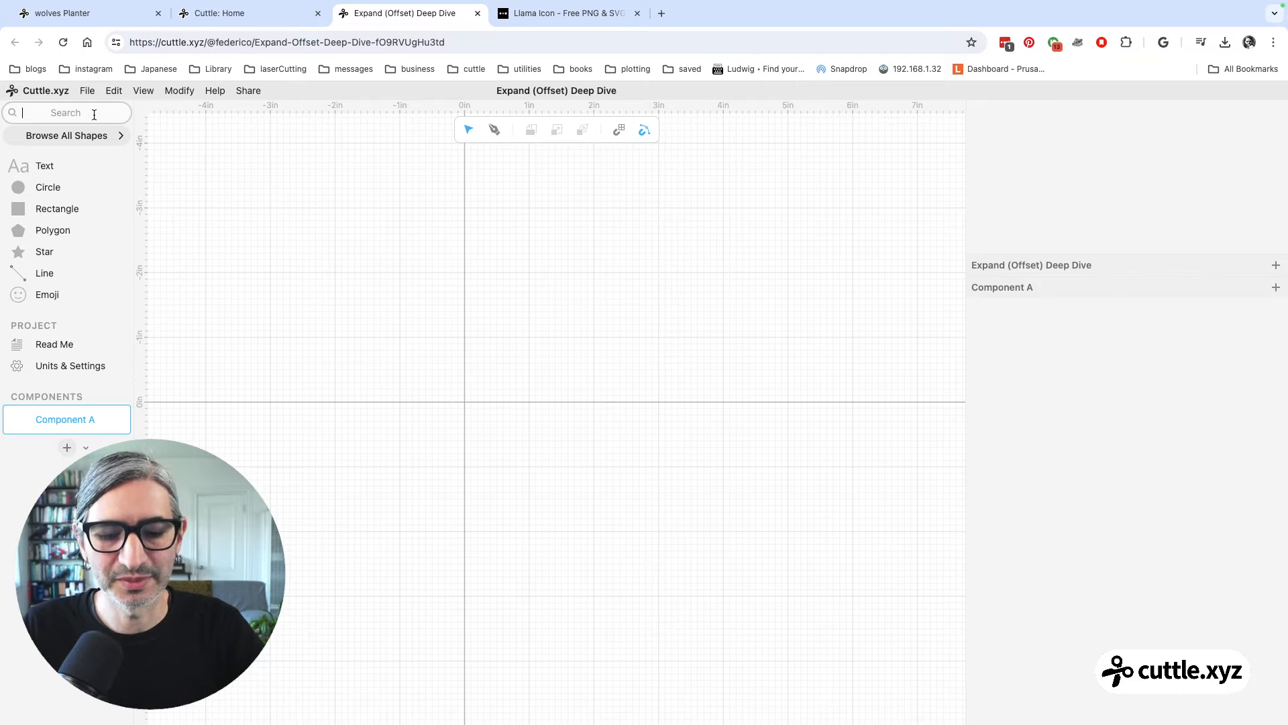
{"action": "type", "text": "con"}
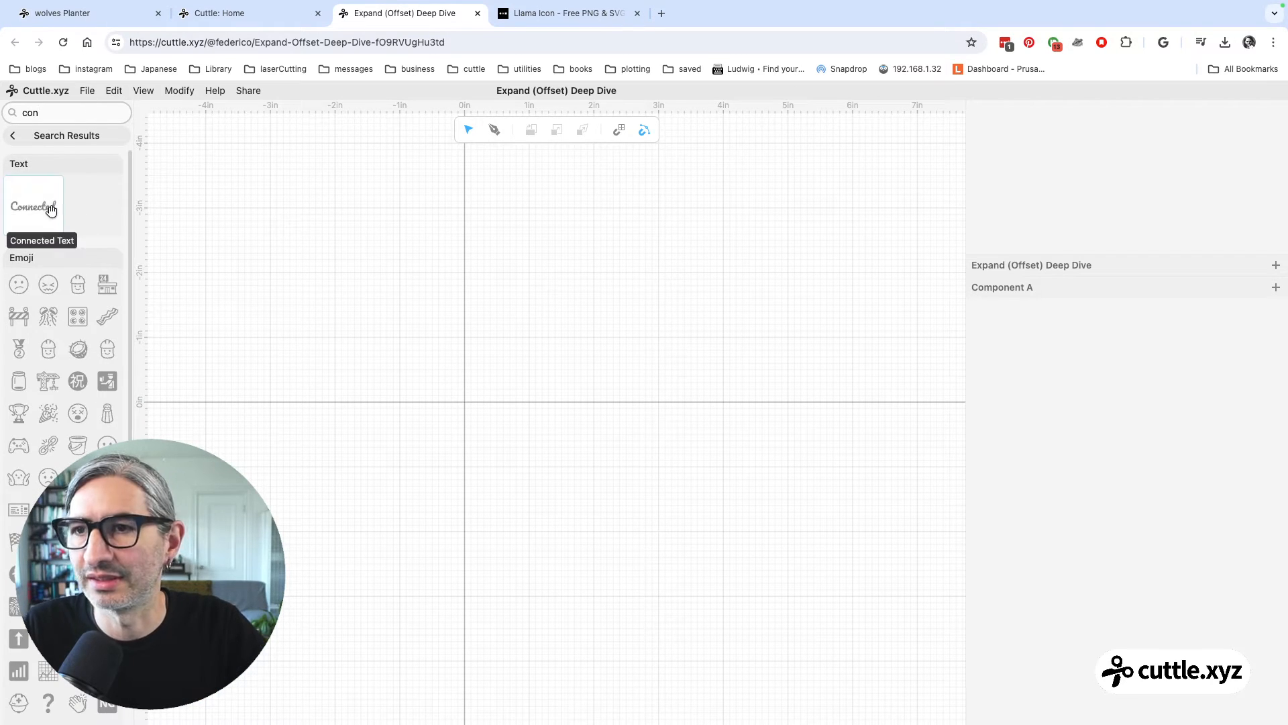
{"action": "left_click_drag", "start_coordinate": [39, 209], "coordinate": [463, 403]}
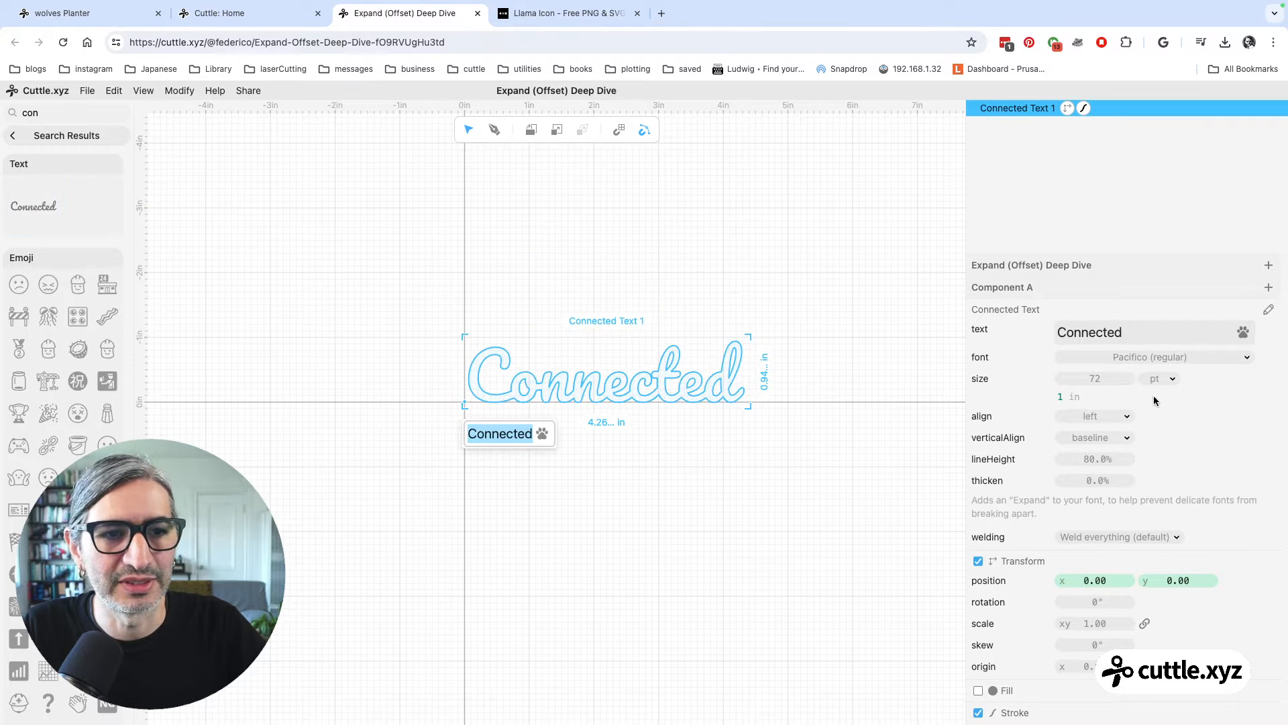
{"action": "left_click", "coordinate": [67, 135]}
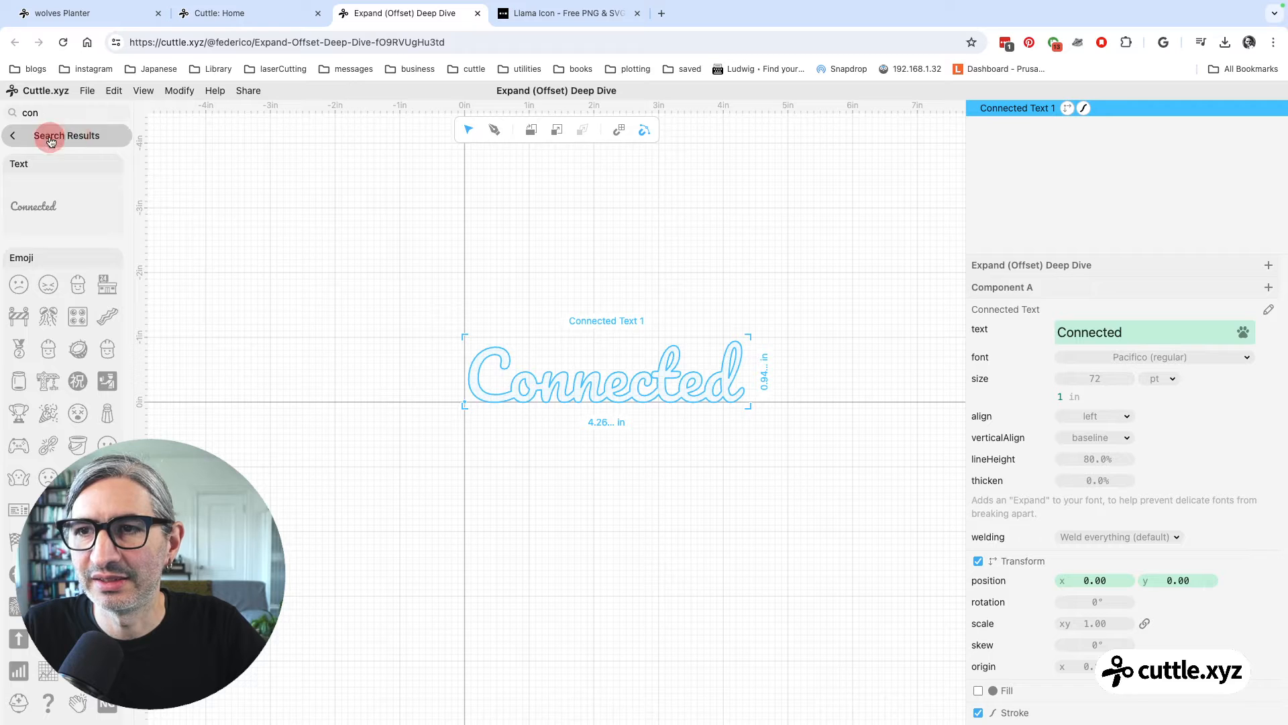
Set the connected text's horizontal alignment to center and deselect it
{"action": "left_click", "coordinate": [1104, 417]}
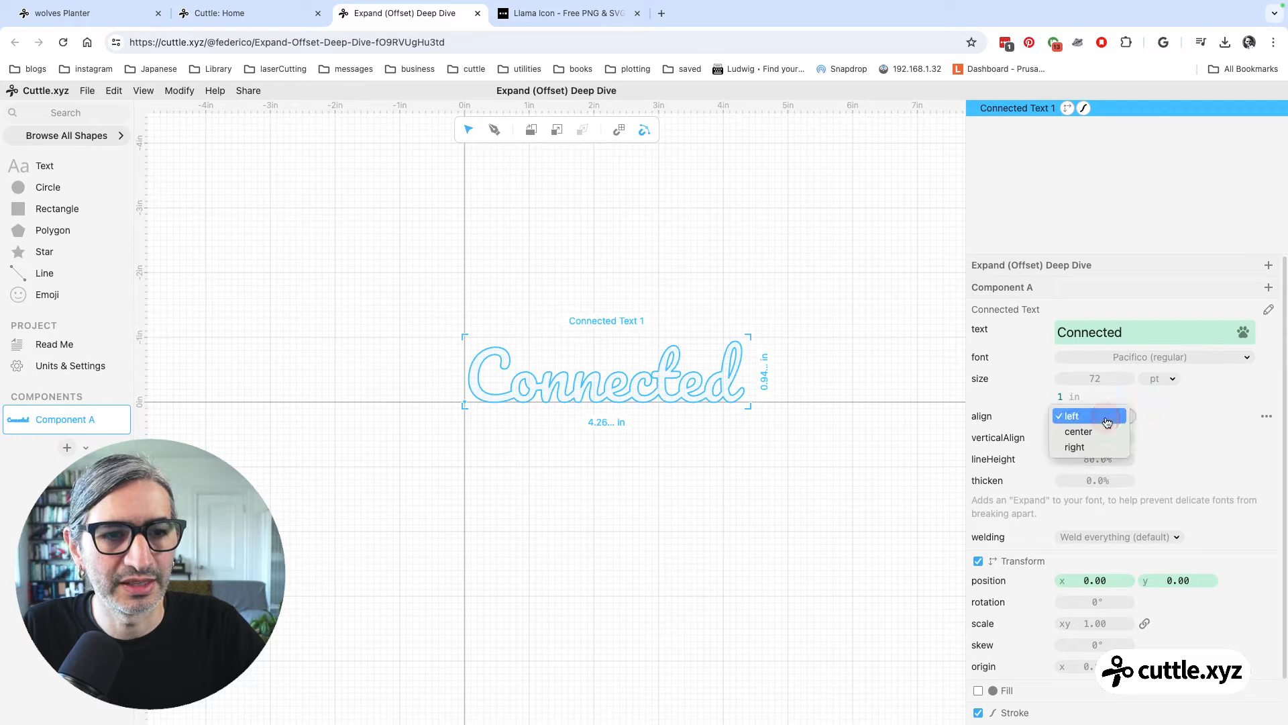
{"action": "left_click", "coordinate": [1103, 434]}
{"action": "scroll", "coordinate": [508, 462], "scroll_direction": "up", "scroll_amount": 2}
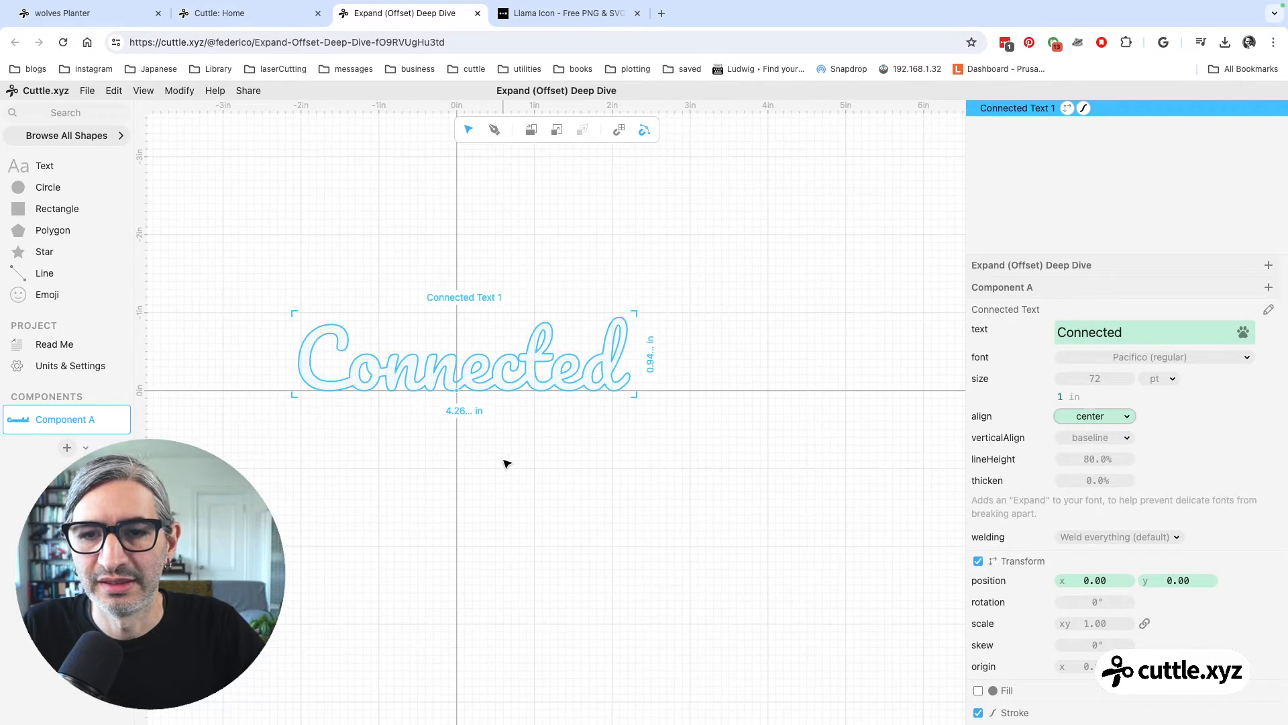
{"action": "left_click", "coordinate": [506, 462]}
{"action": "left_click_drag", "start_coordinate": [517, 485], "coordinate": [579, 528]}
{"action": "scroll", "coordinate": [581, 480], "scroll_direction": "up", "scroll_amount": 3}
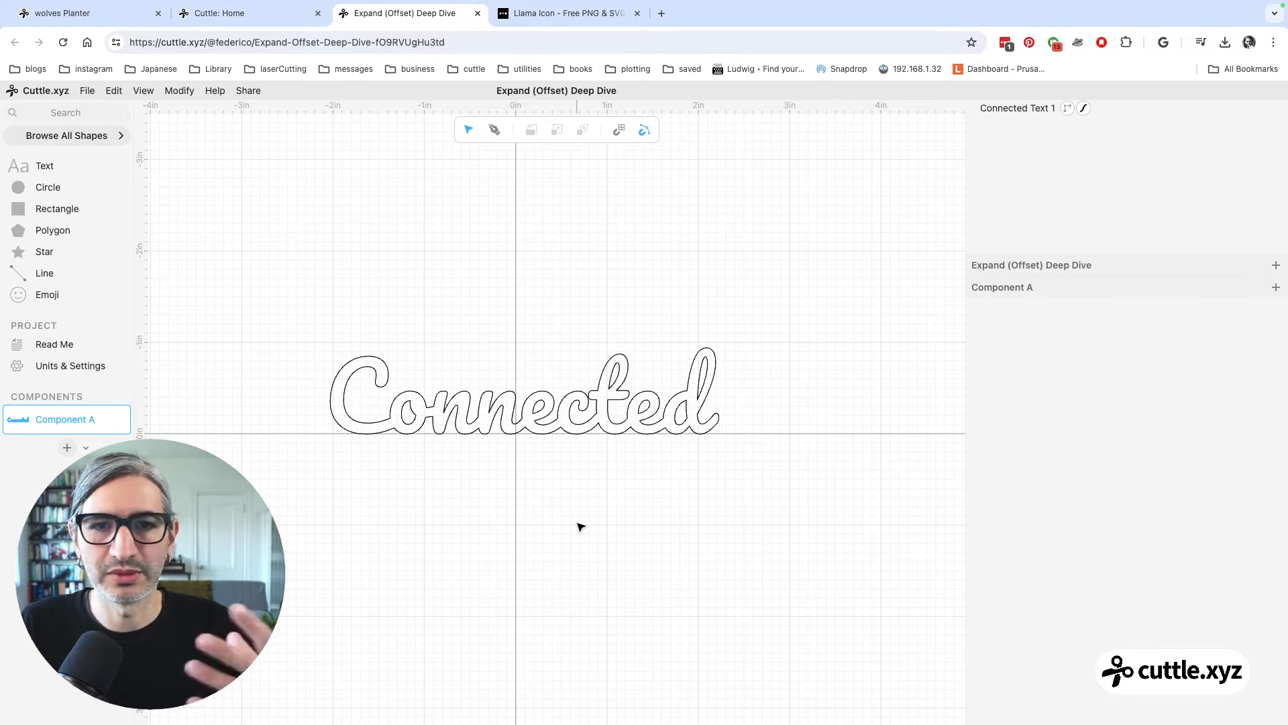
Replace the connected text's wording with "I love Cats" and deselect it
{"action": "left_click", "coordinate": [655, 405]}
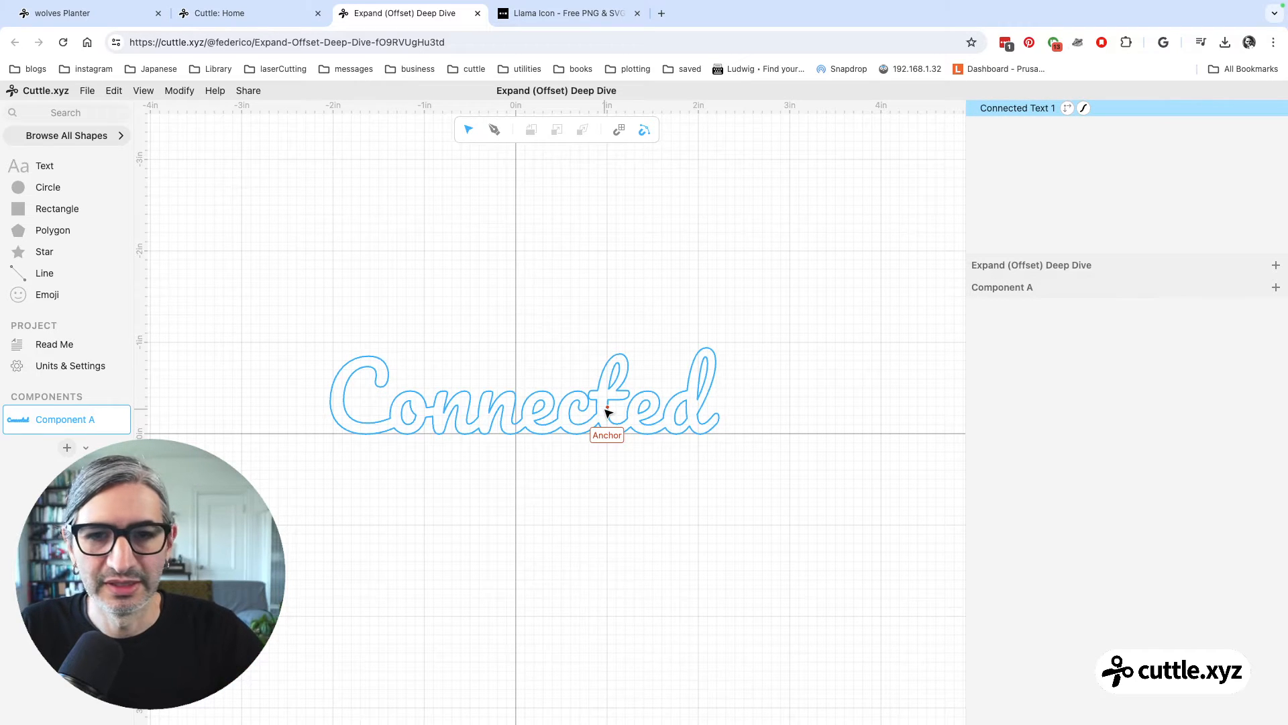
{"action": "left_click", "coordinate": [691, 402]}
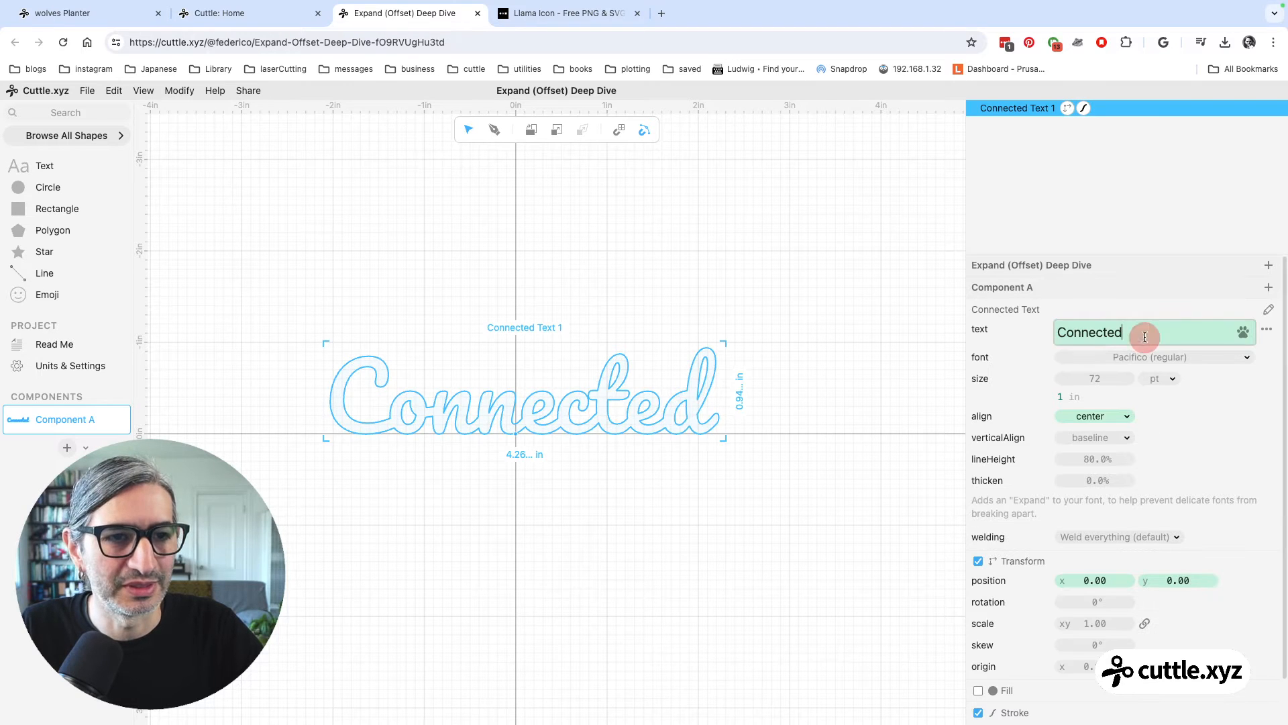
{"action": "left_click_drag", "start_coordinate": [1144, 333], "coordinate": [1043, 337]}
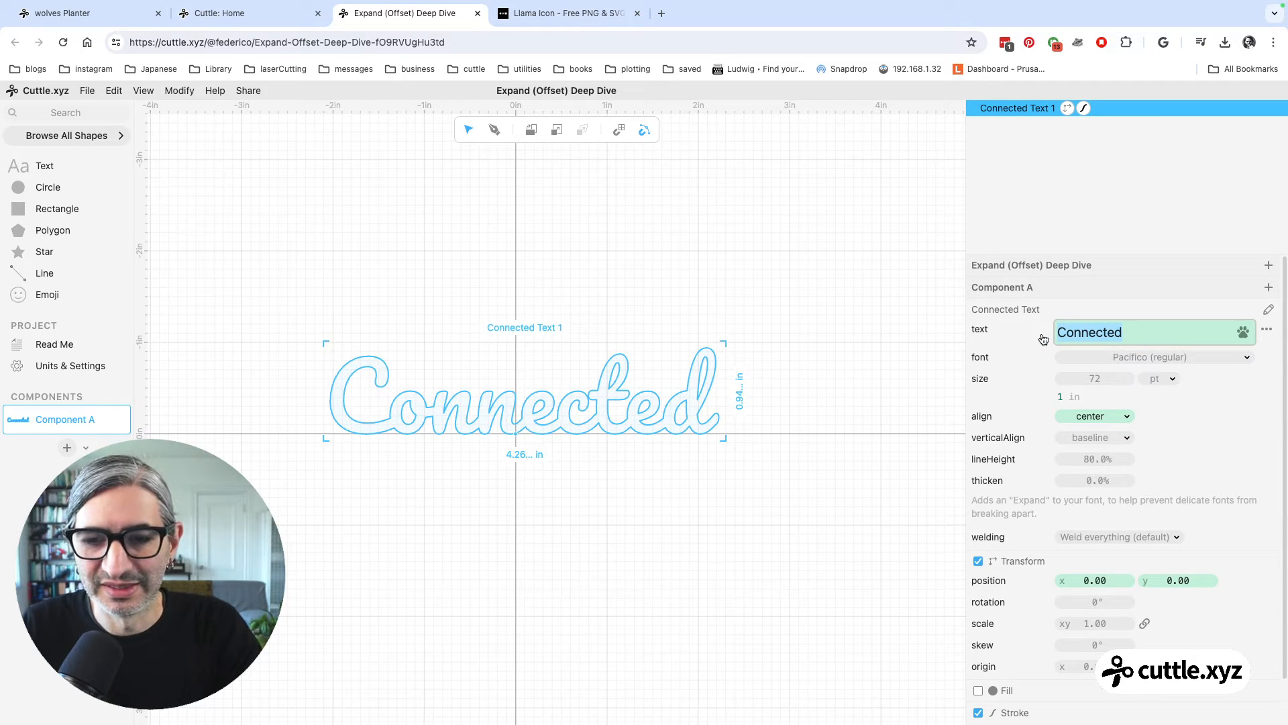
{"action": "type", "text": "I l"}
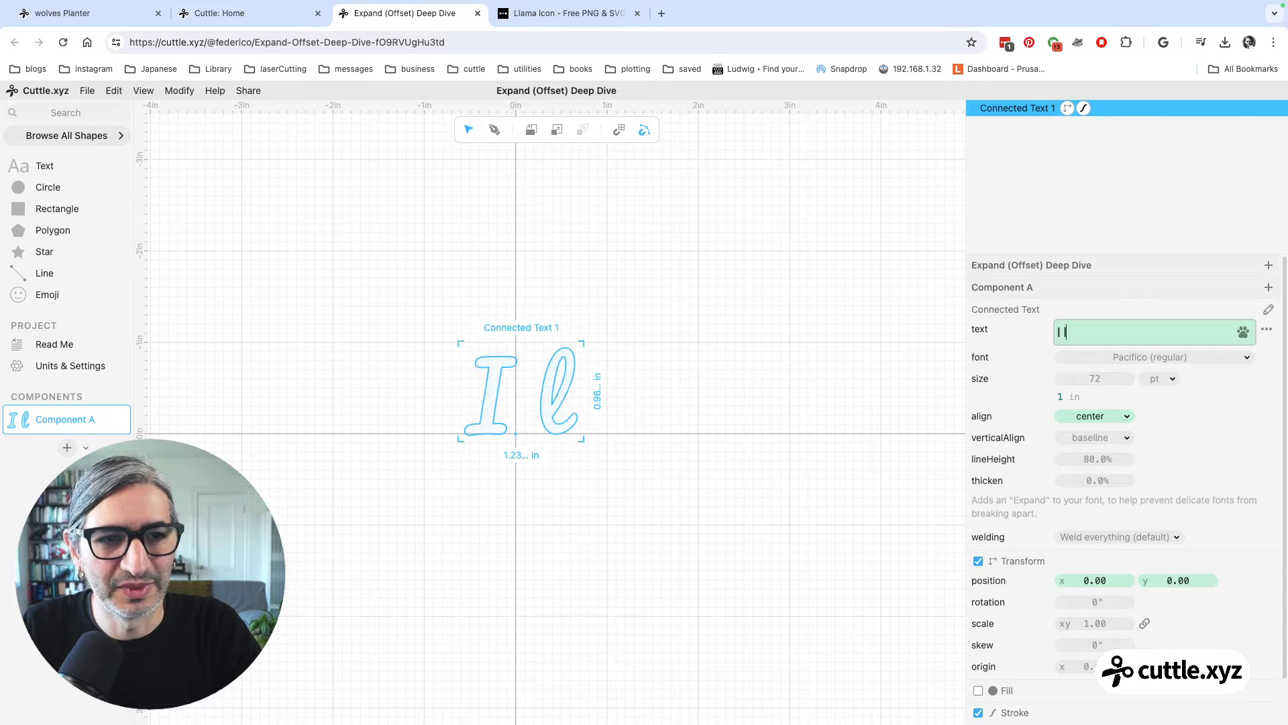
{"action": "type", "text": "ove Cats"}
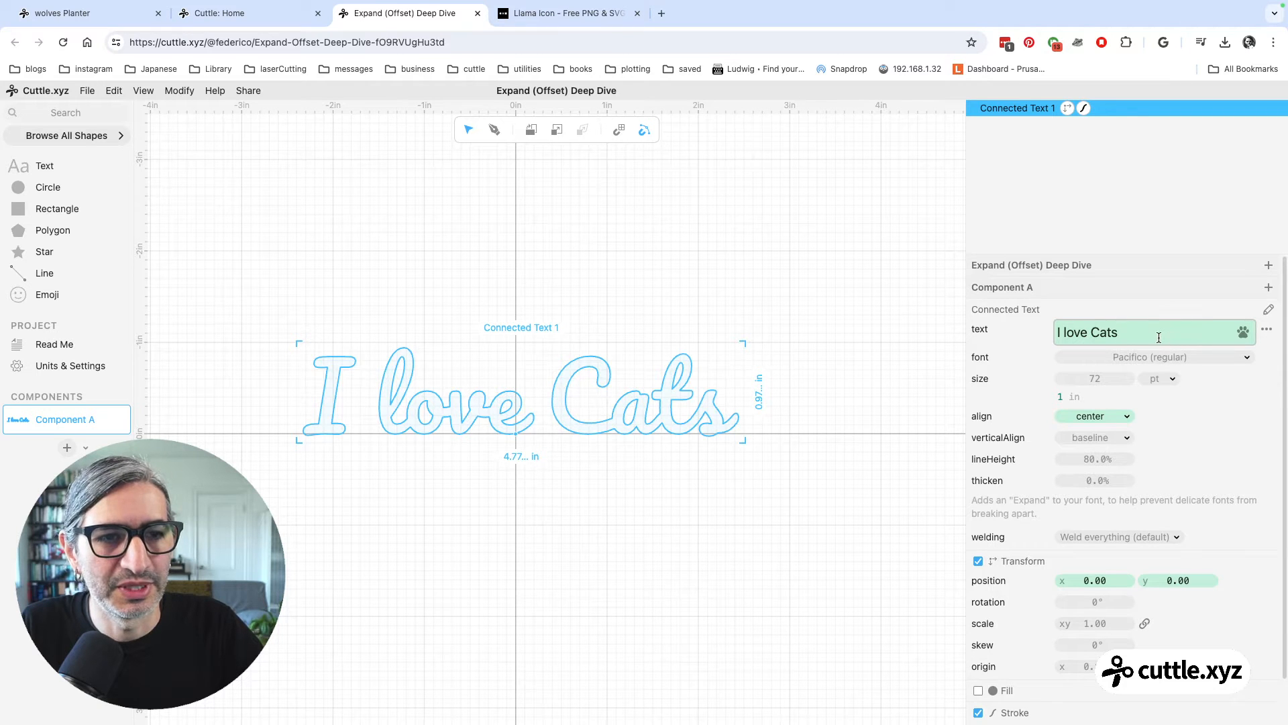
{"action": "left_click", "coordinate": [635, 280]}
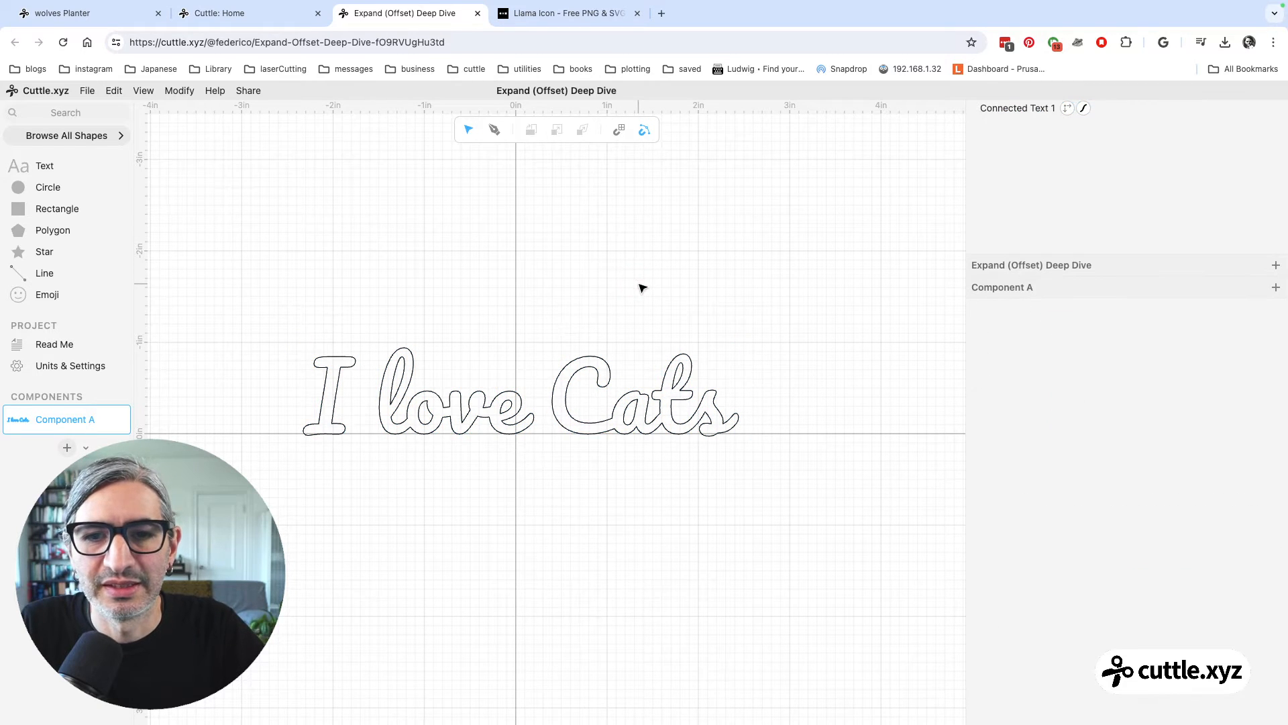
Select the "I love Cats" connected text and duplicate it in place
{"action": "left_click", "coordinate": [565, 389]}
{"action": "left_click", "coordinate": [565, 390]}
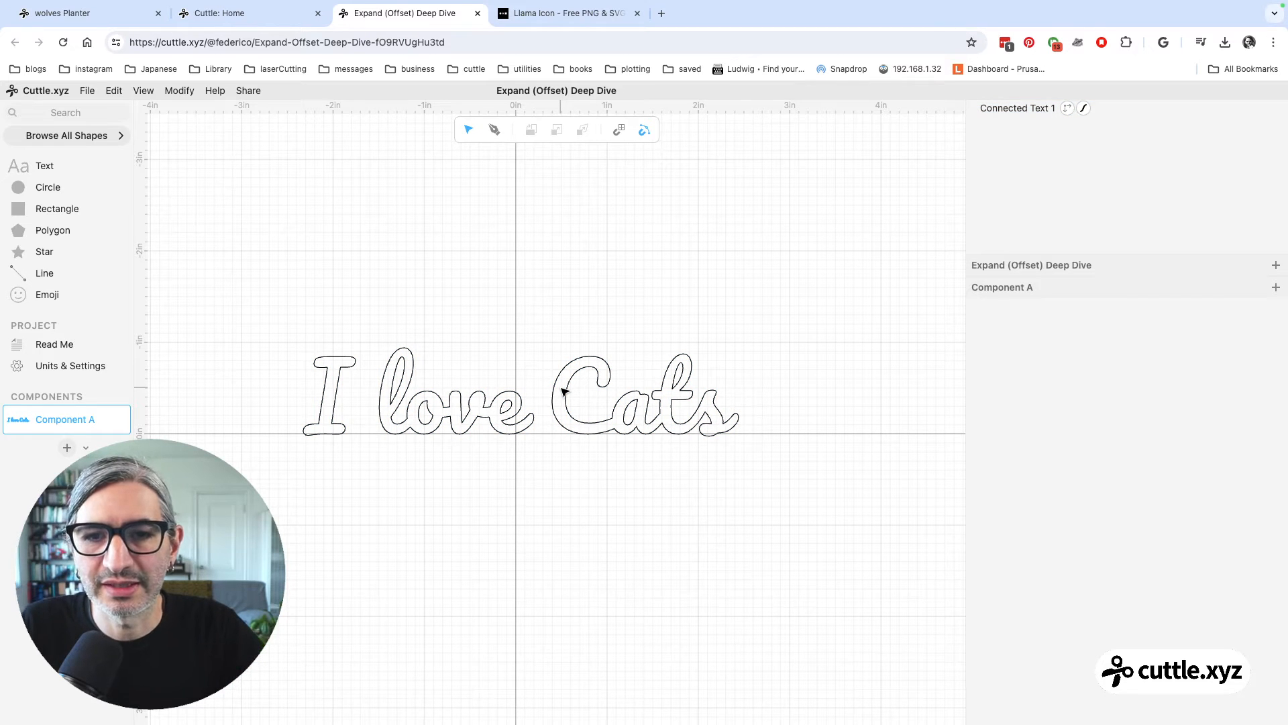
{"action": "left_click", "coordinate": [564, 390]}
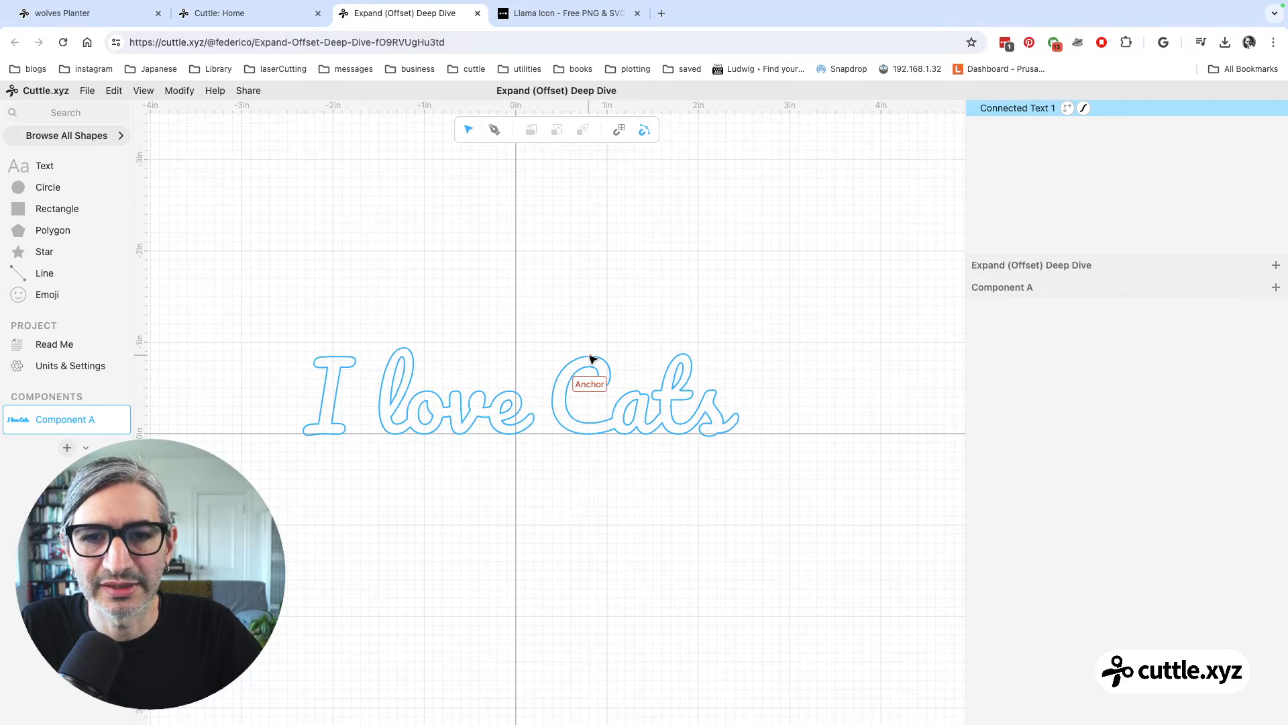
{"action": "left_click", "coordinate": [590, 360]}
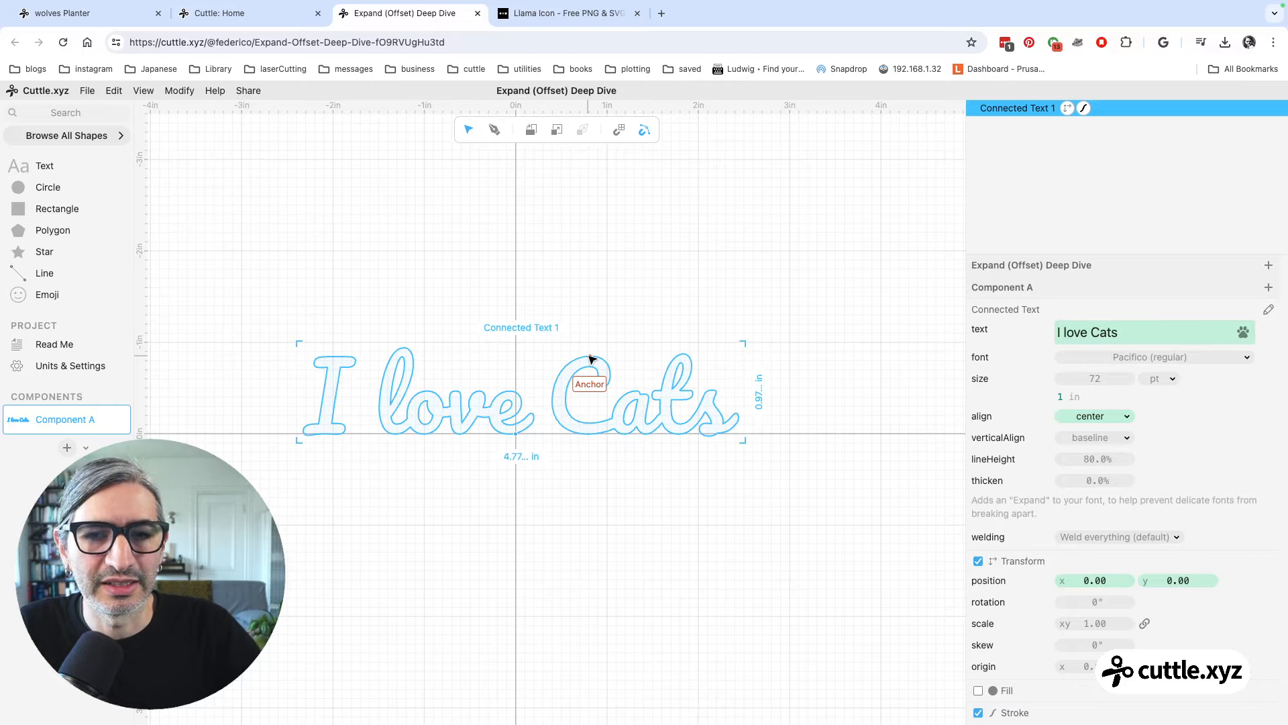
{"action": "left_click", "coordinate": [114, 90]}
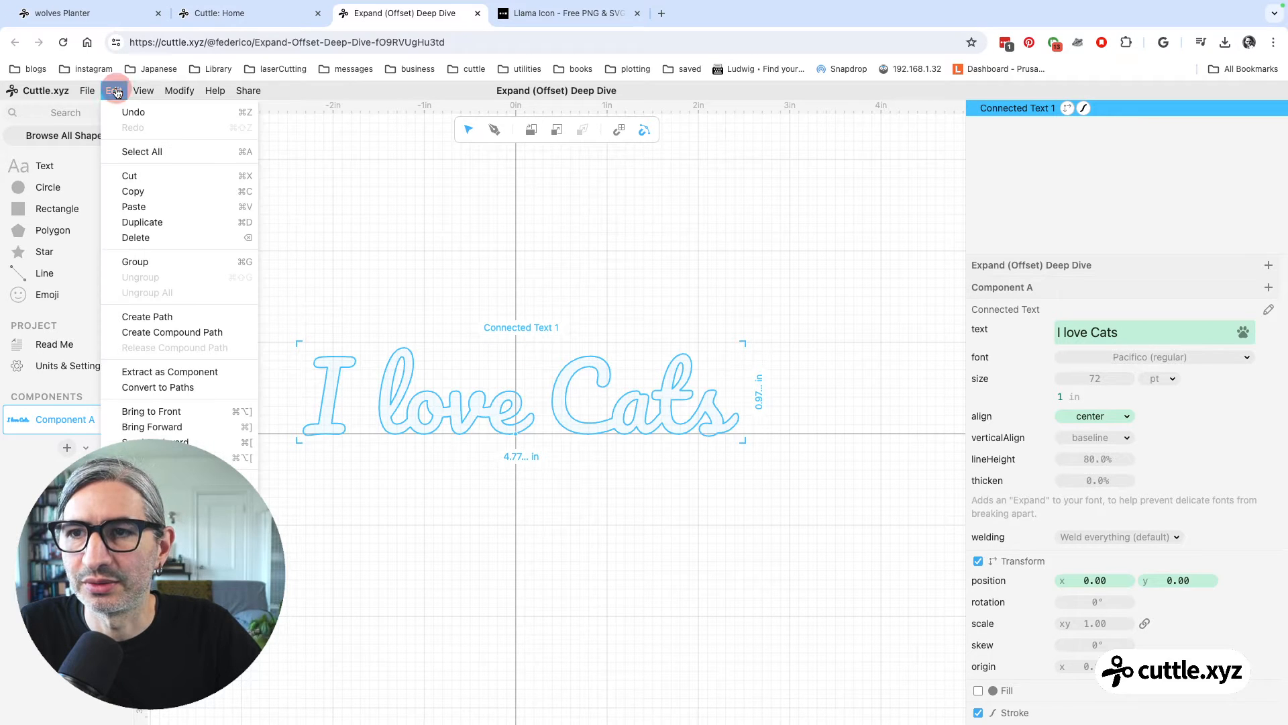
{"action": "left_click", "coordinate": [146, 229]}
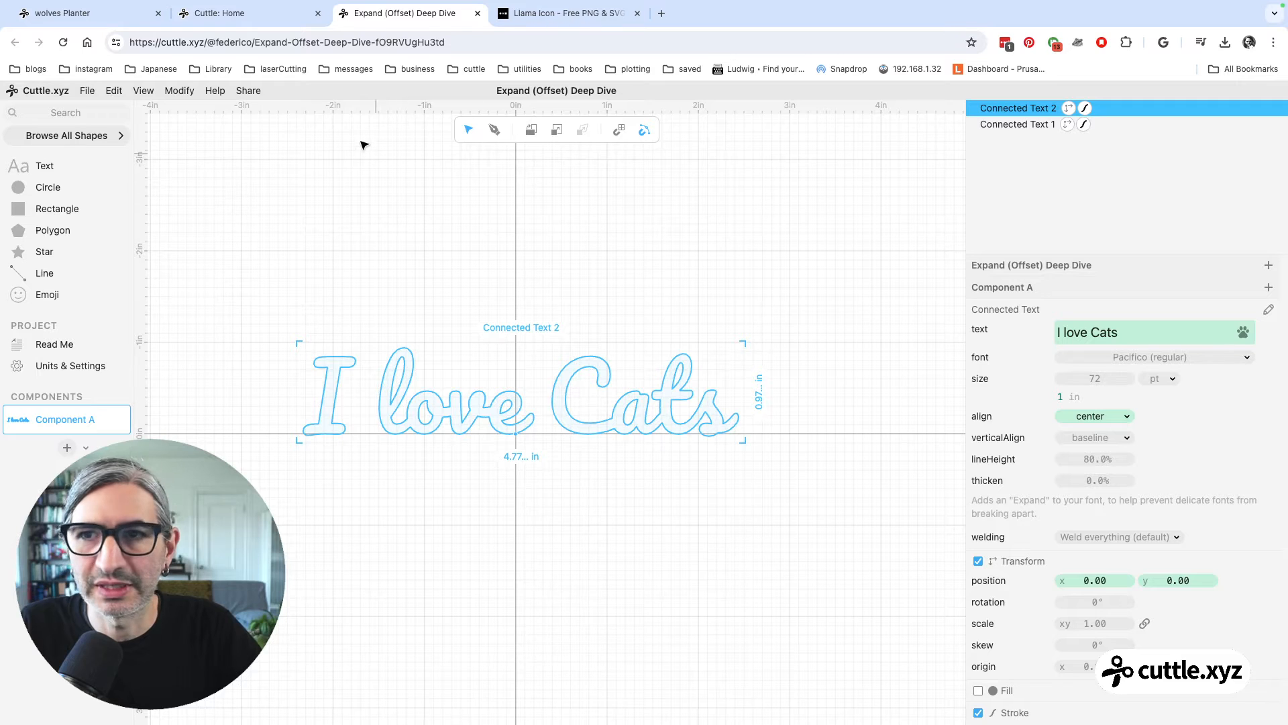
Apply the Expand (Offset) modifier to the duplicated connected text and deselect it
{"action": "left_click", "coordinate": [179, 90]}
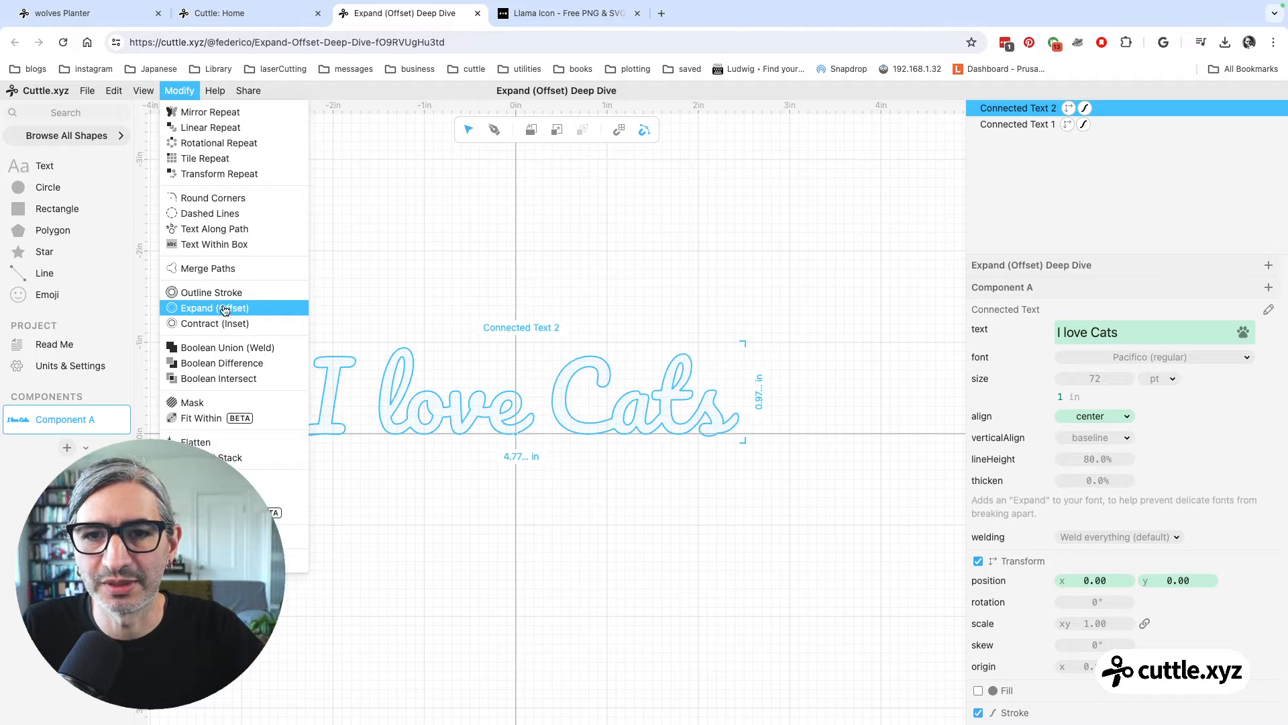
{"action": "left_click", "coordinate": [225, 310]}
{"action": "scroll", "coordinate": [452, 474], "scroll_direction": "up", "scroll_amount": 5}
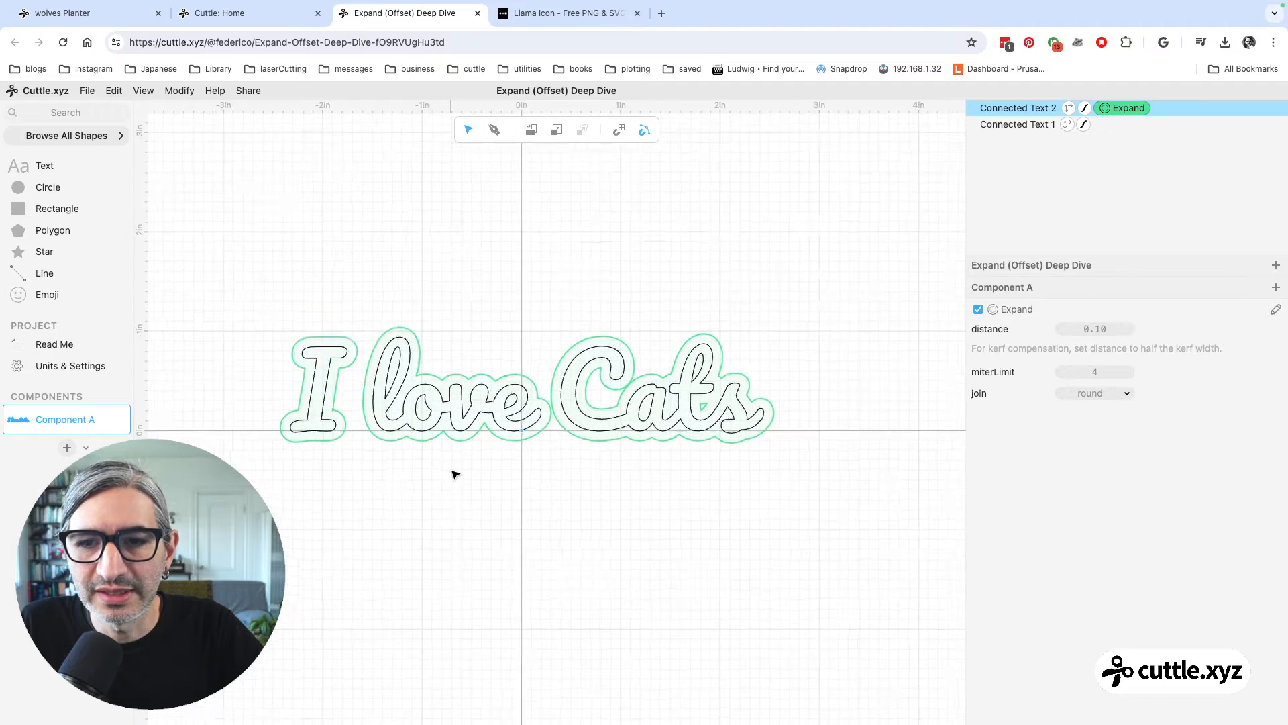
{"action": "left_click", "coordinate": [468, 287]}
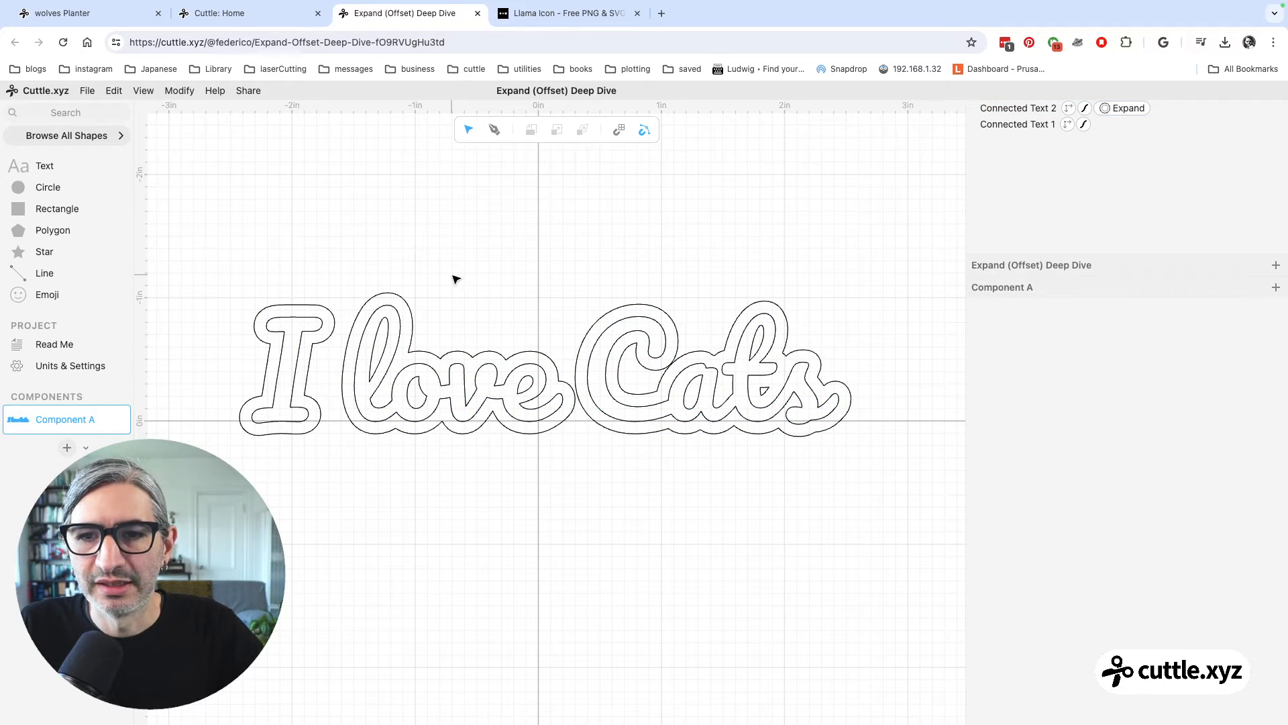
Set the Expand distance of the duplicated text to 0.21 and deselect it
{"action": "left_click", "coordinate": [1125, 109]}
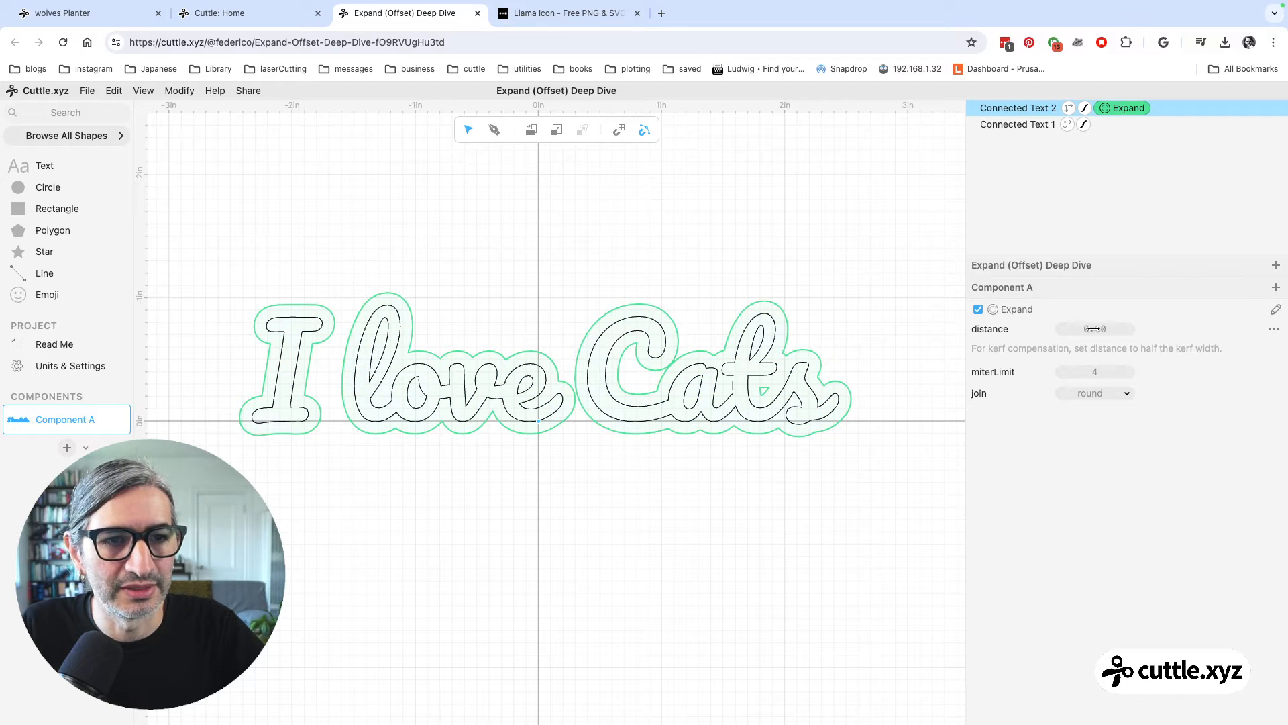
{"action": "left_click_drag", "start_coordinate": [1091, 329], "coordinate": [1114, 329]}
{"action": "left_click", "coordinate": [655, 595]}
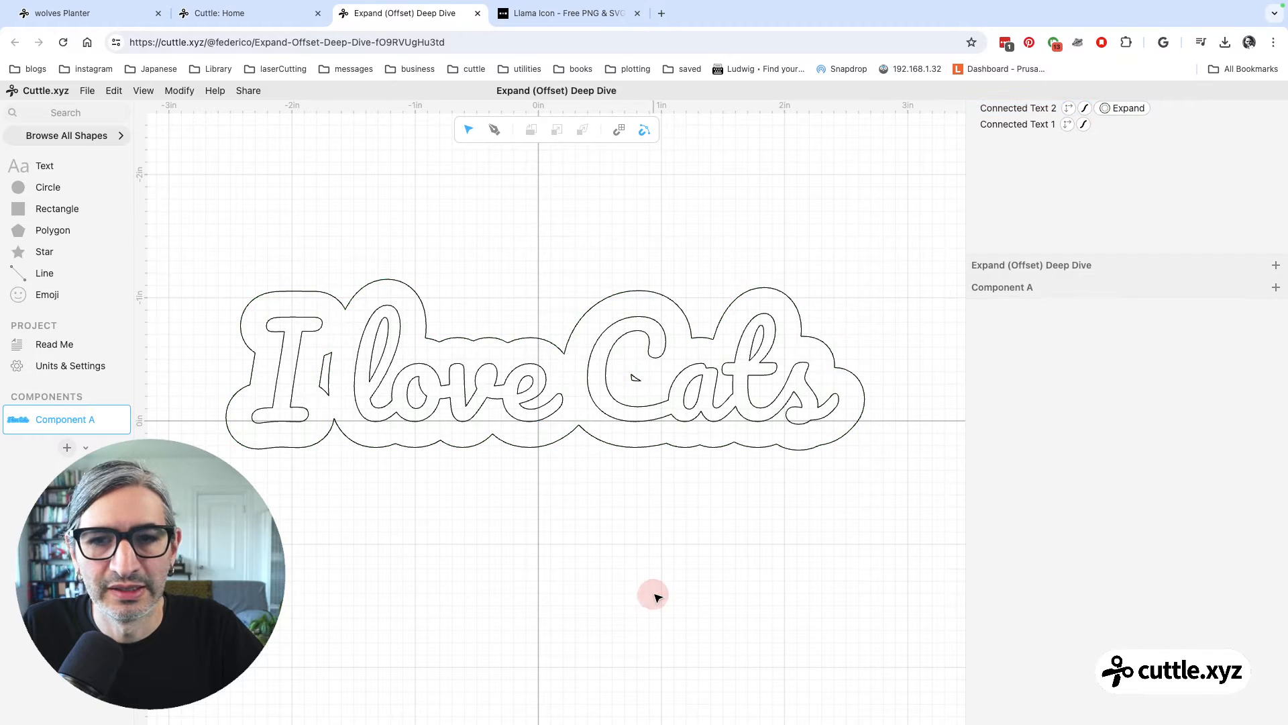
{"action": "scroll", "coordinate": [655, 595], "scroll_direction": "down", "scroll_amount": 2}
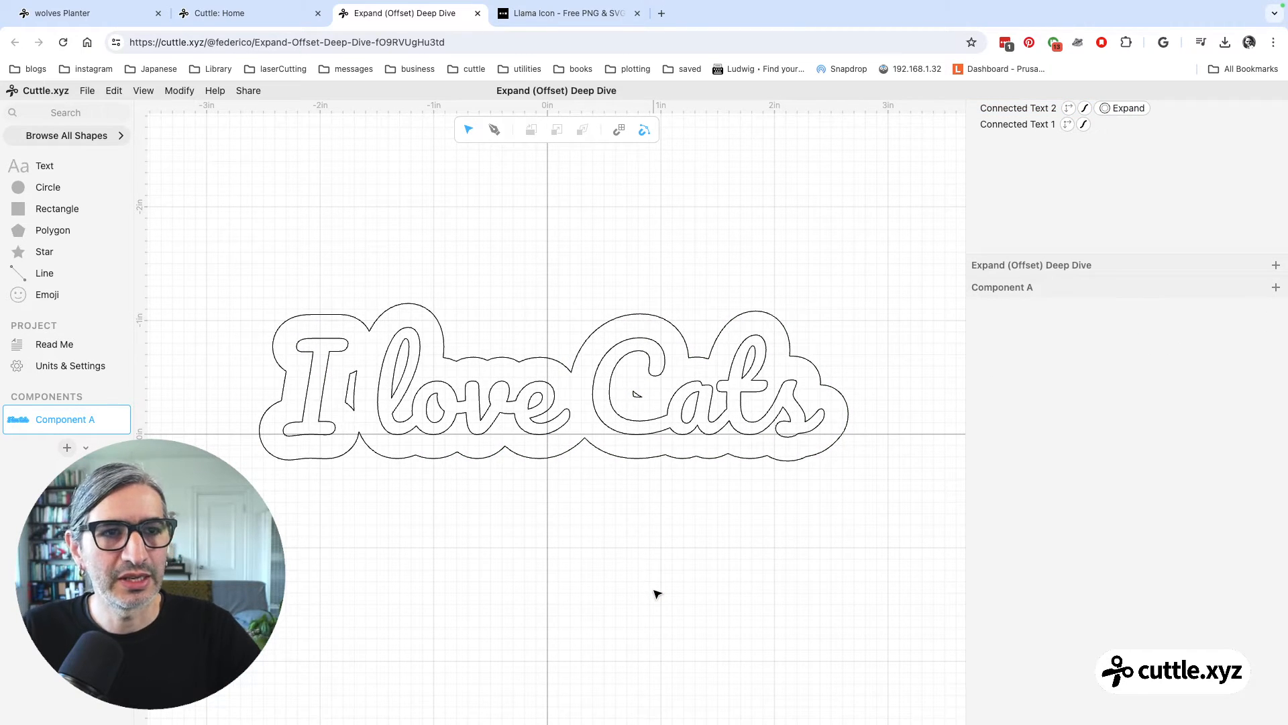
Change the stroke color of the expanded text copy, Connected Text 2, to red and deselect it
{"action": "left_click", "coordinate": [1038, 108]}
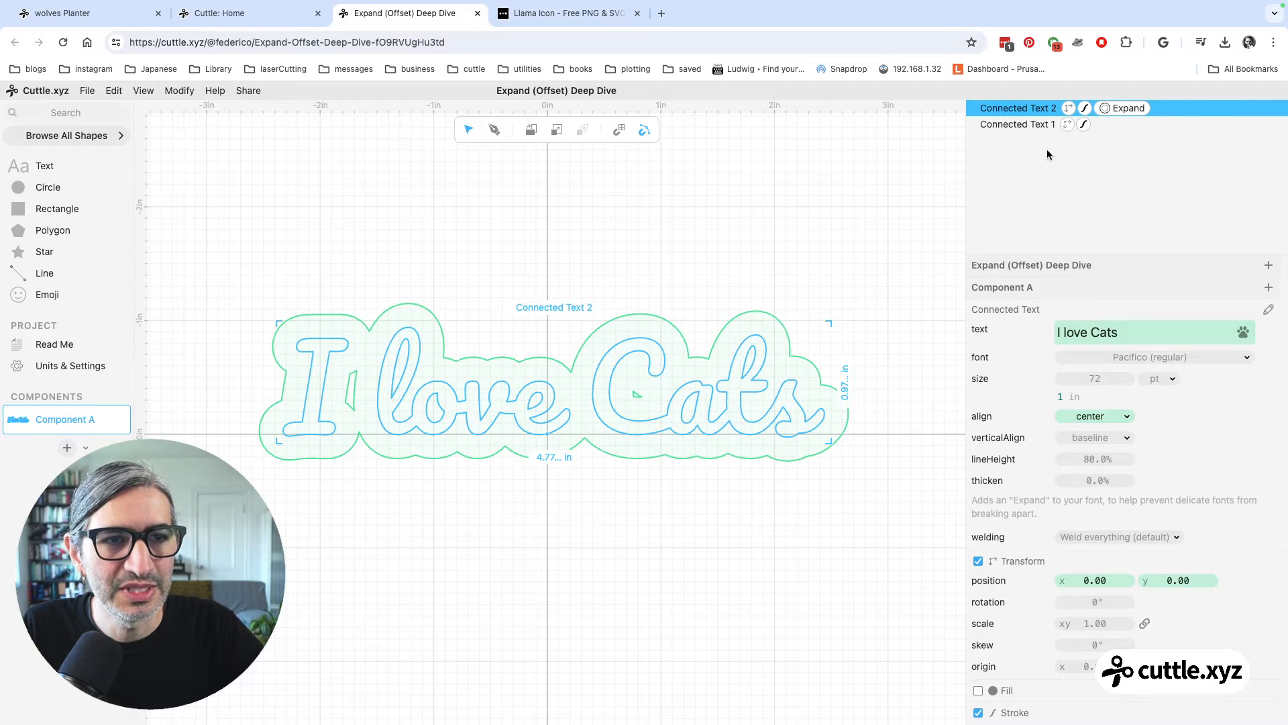
{"action": "left_click", "coordinate": [1086, 109]}
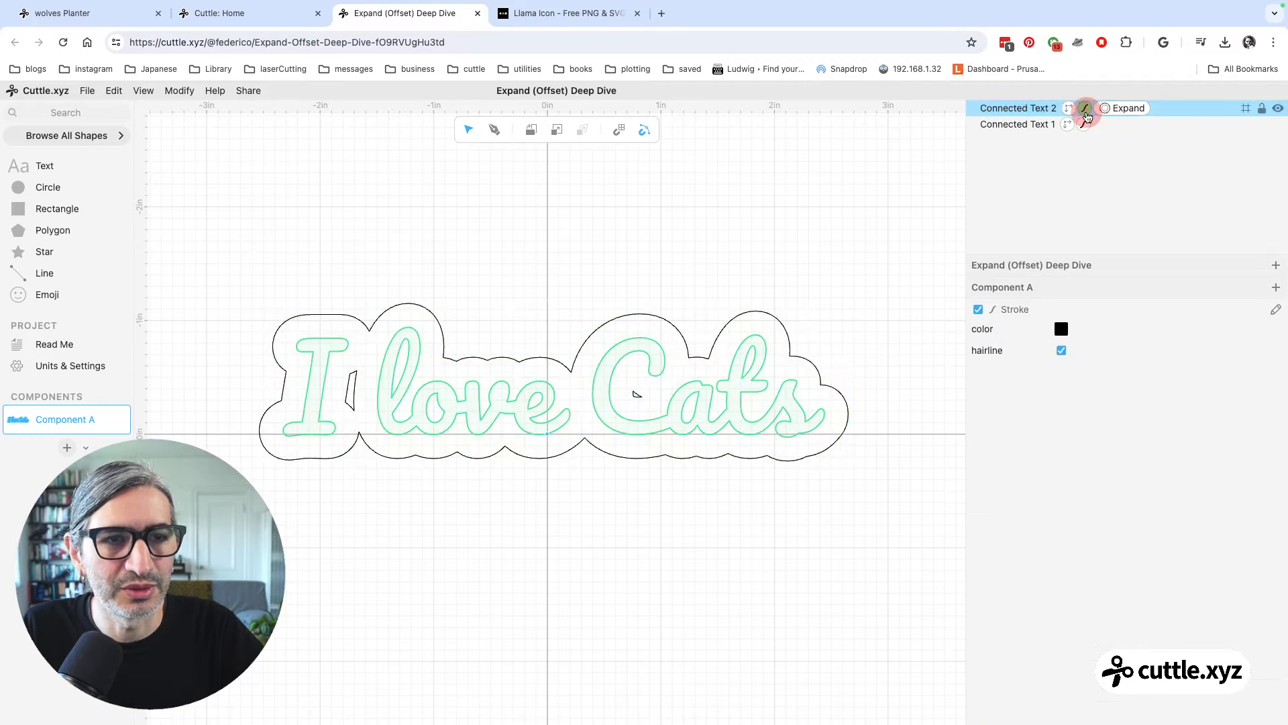
{"action": "left_click", "coordinate": [1062, 328]}
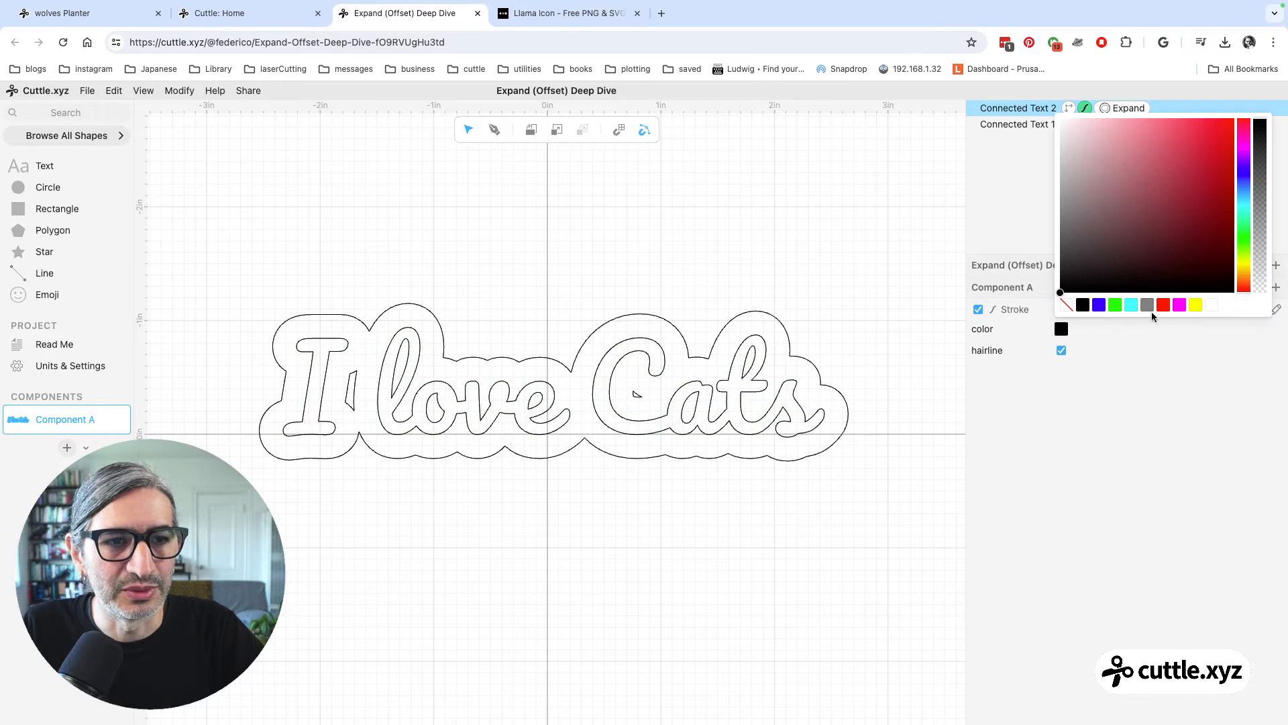
{"action": "left_click", "coordinate": [1154, 302]}
{"action": "left_click", "coordinate": [819, 256]}
{"action": "left_click", "coordinate": [821, 258]}
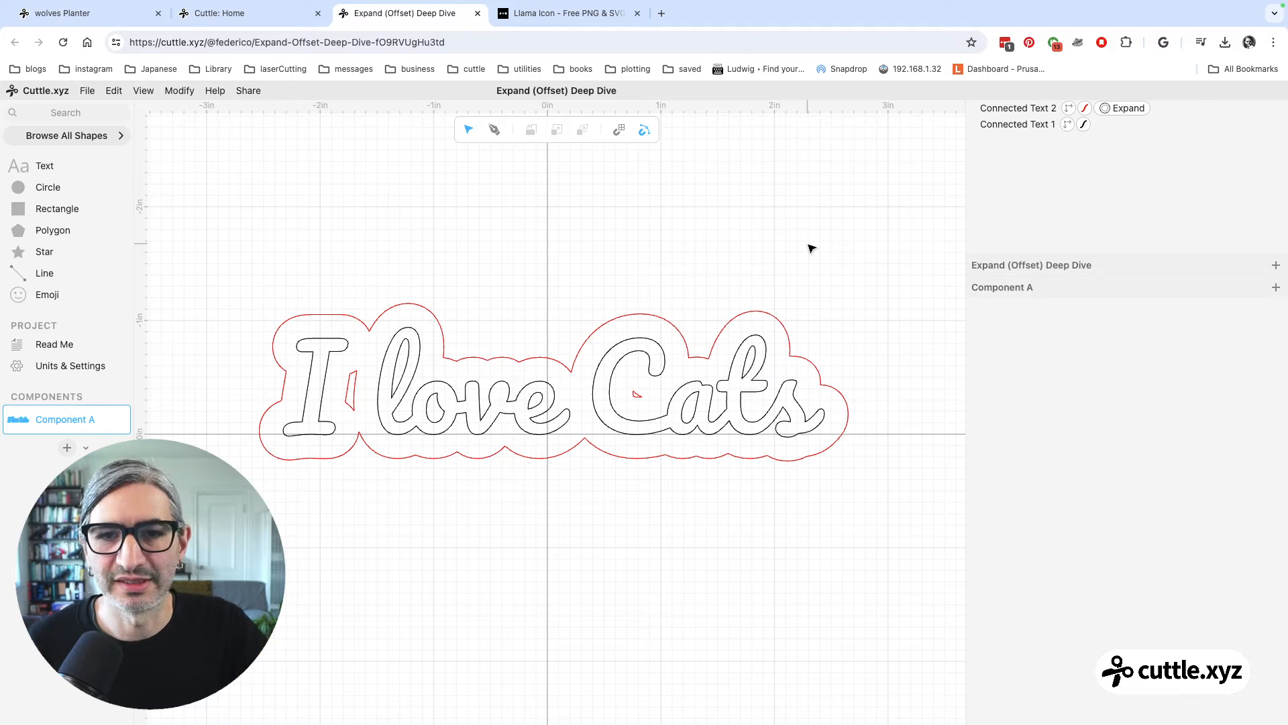
Apply the Remove Holes modifier to the red expanded text copy and deselect it
{"action": "left_click", "coordinate": [383, 381]}
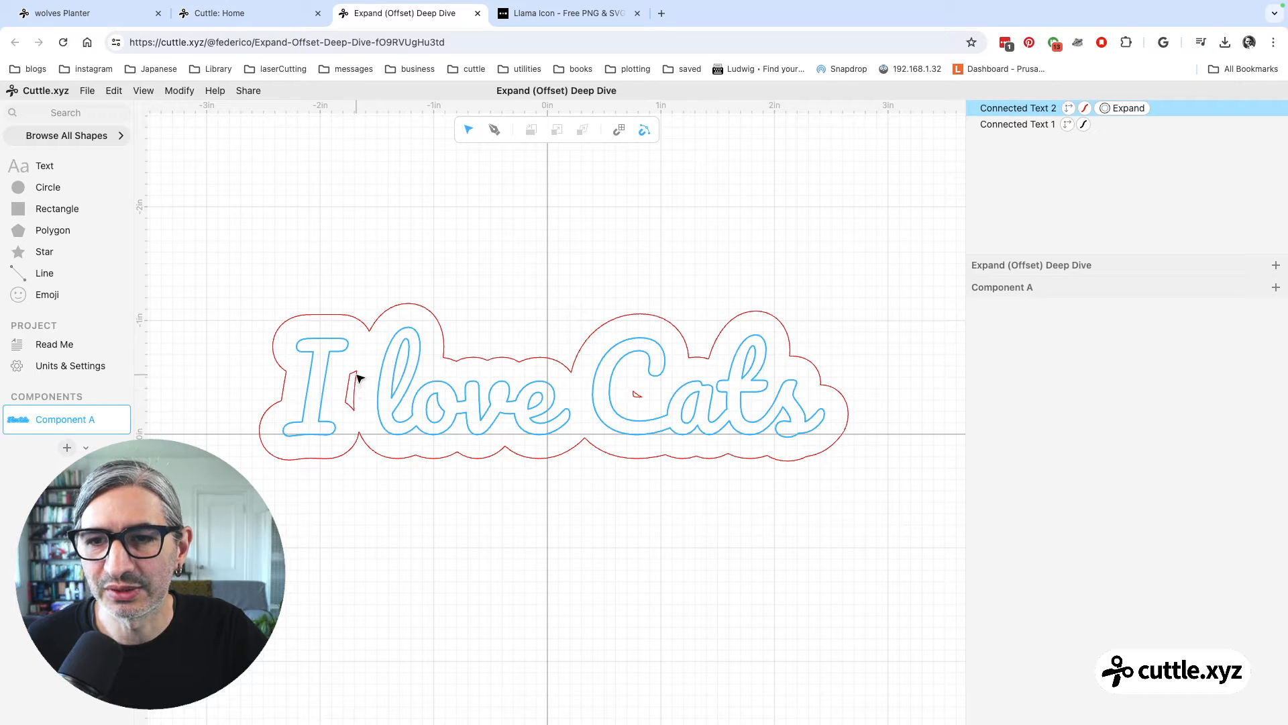
{"action": "left_click", "coordinate": [650, 229]}
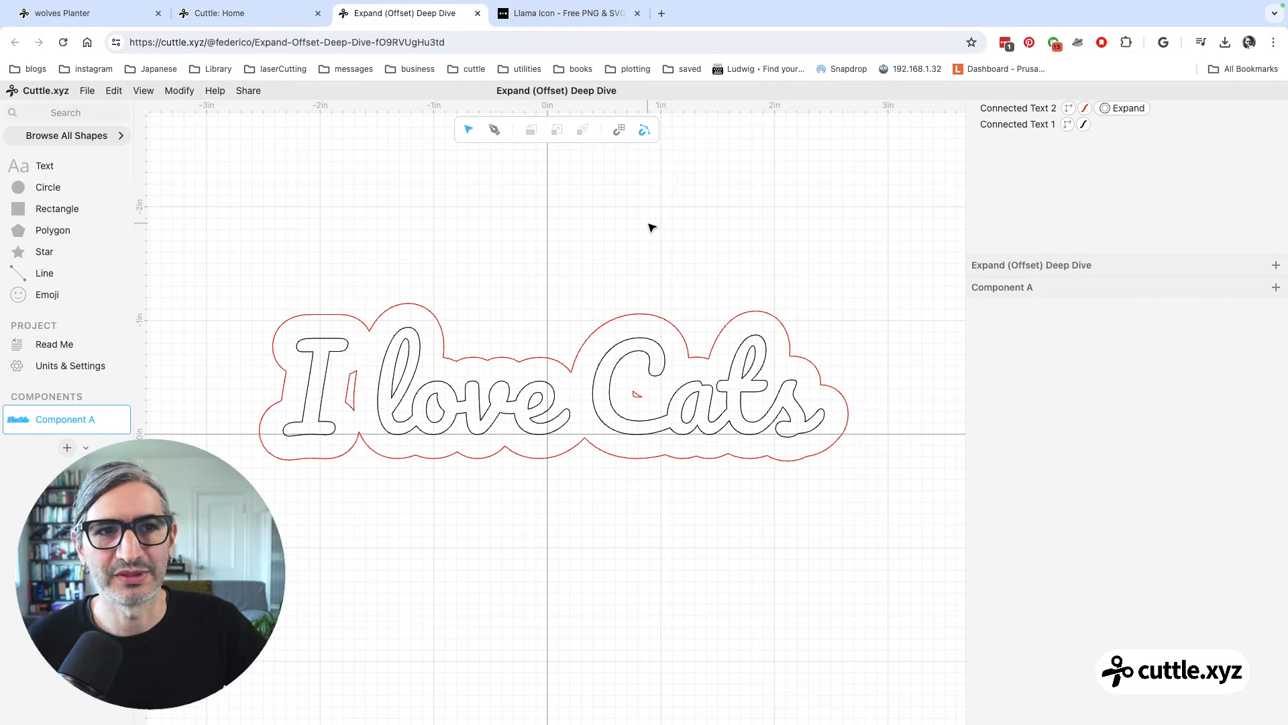
{"action": "left_click", "coordinate": [995, 113]}
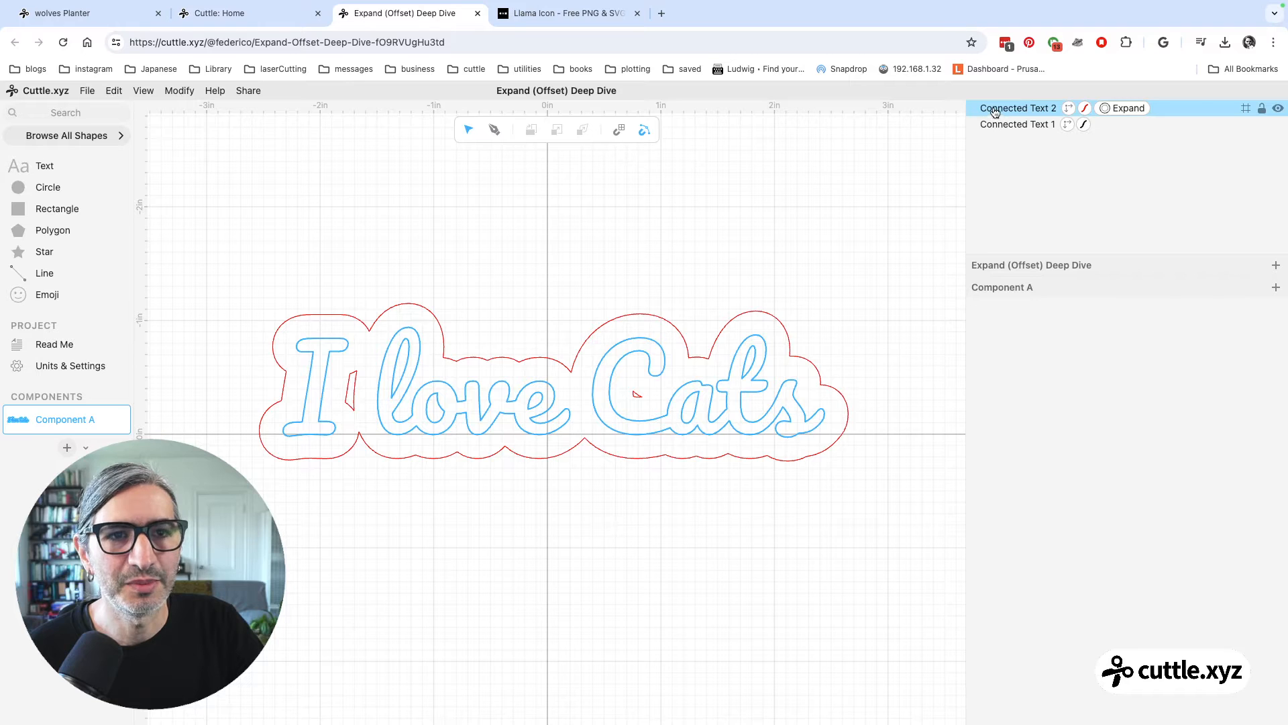
{"action": "left_click", "coordinate": [998, 111]}
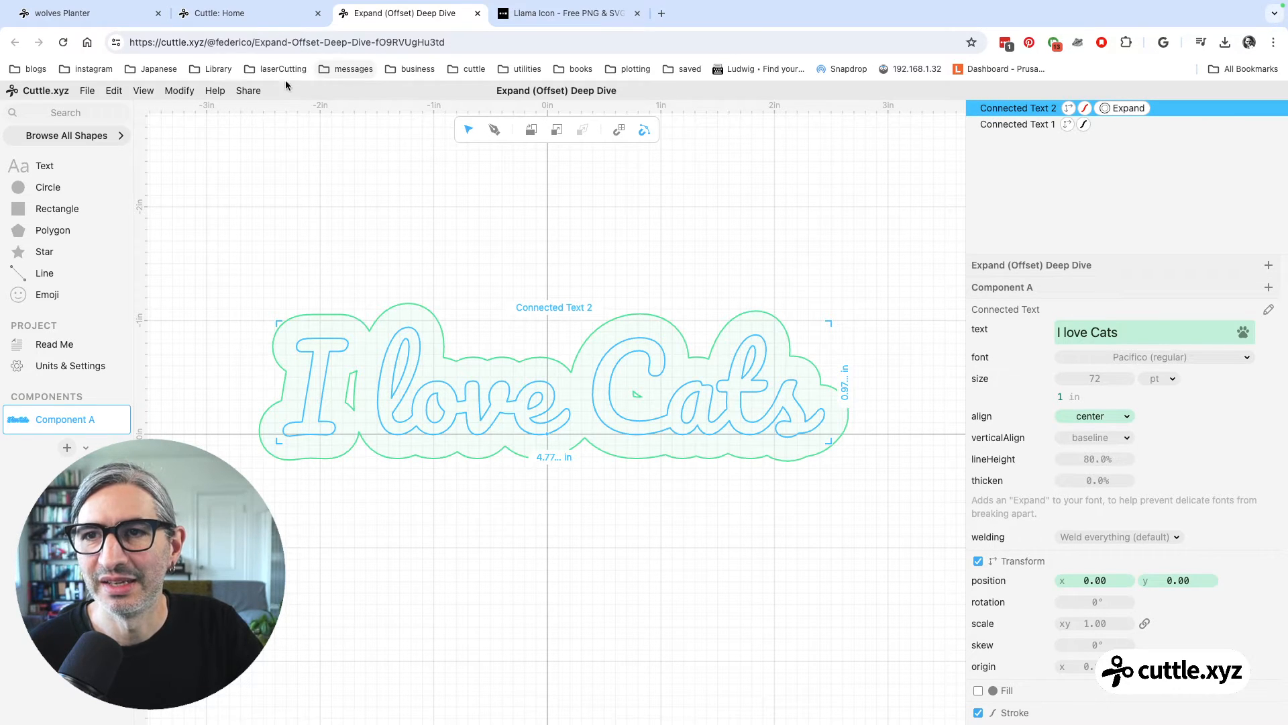
{"action": "left_click", "coordinate": [180, 91]}
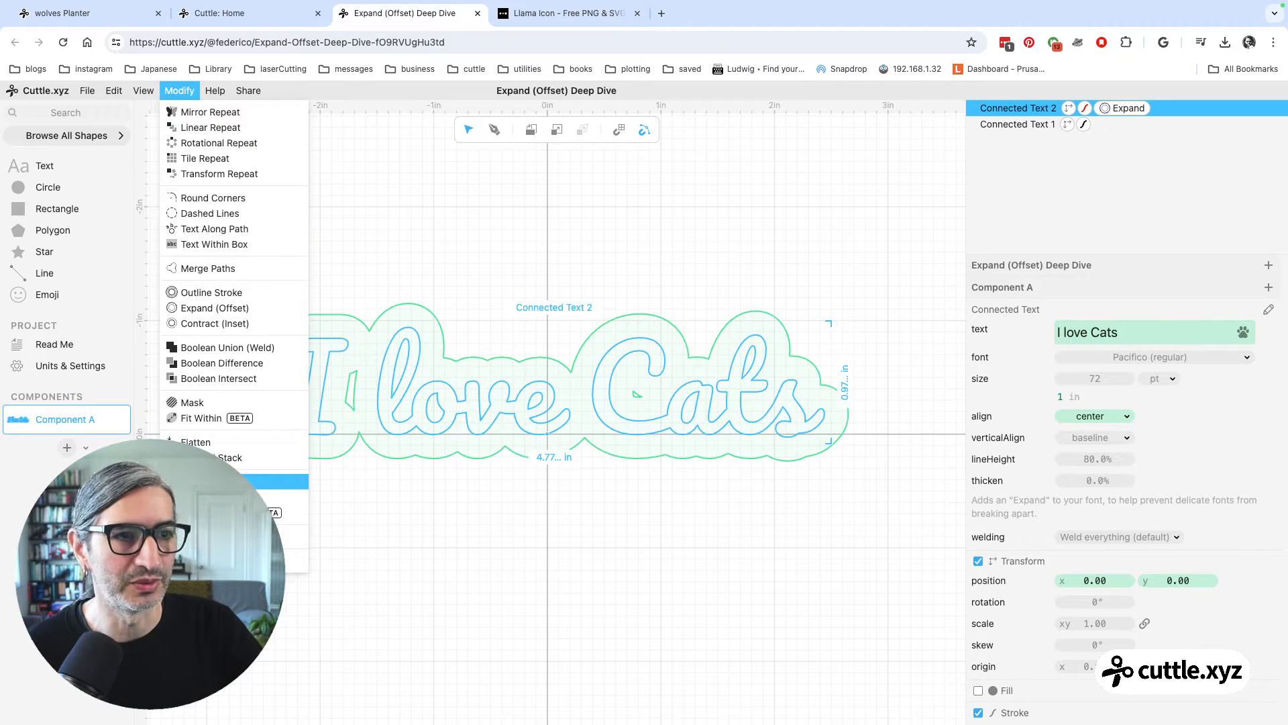
{"action": "left_click", "coordinate": [222, 481]}
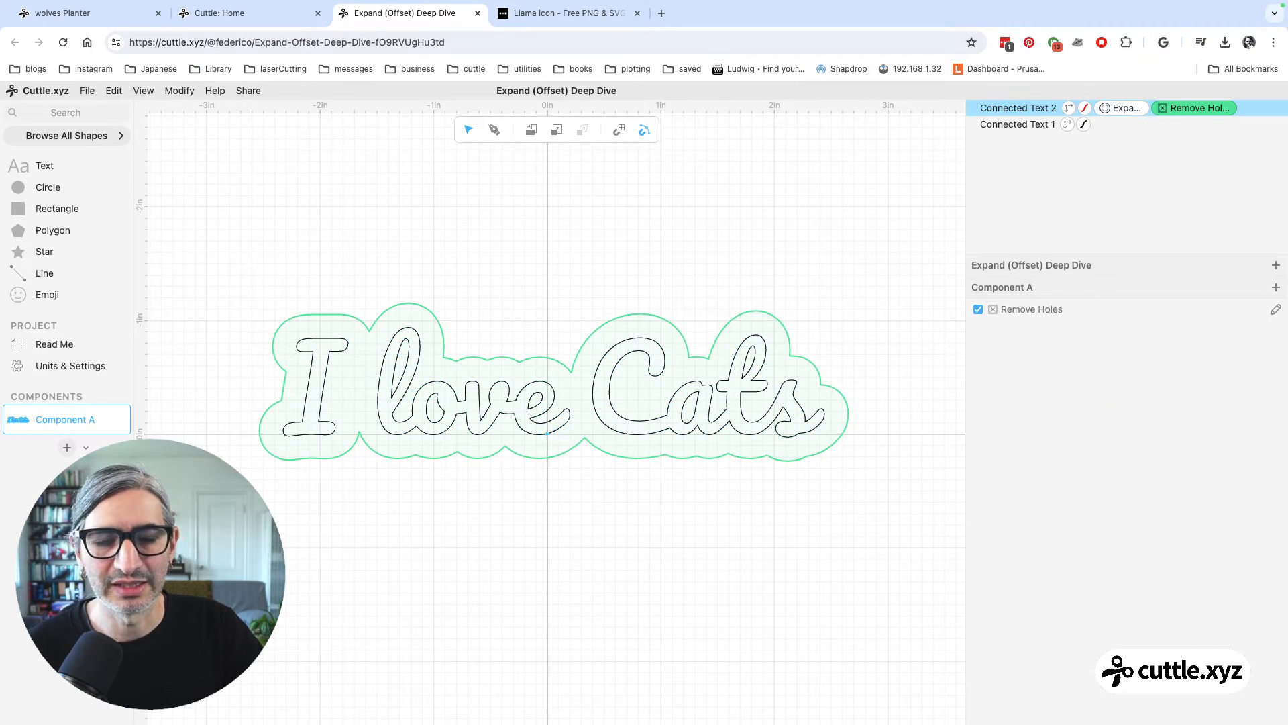
{"action": "left_click", "coordinate": [390, 515]}
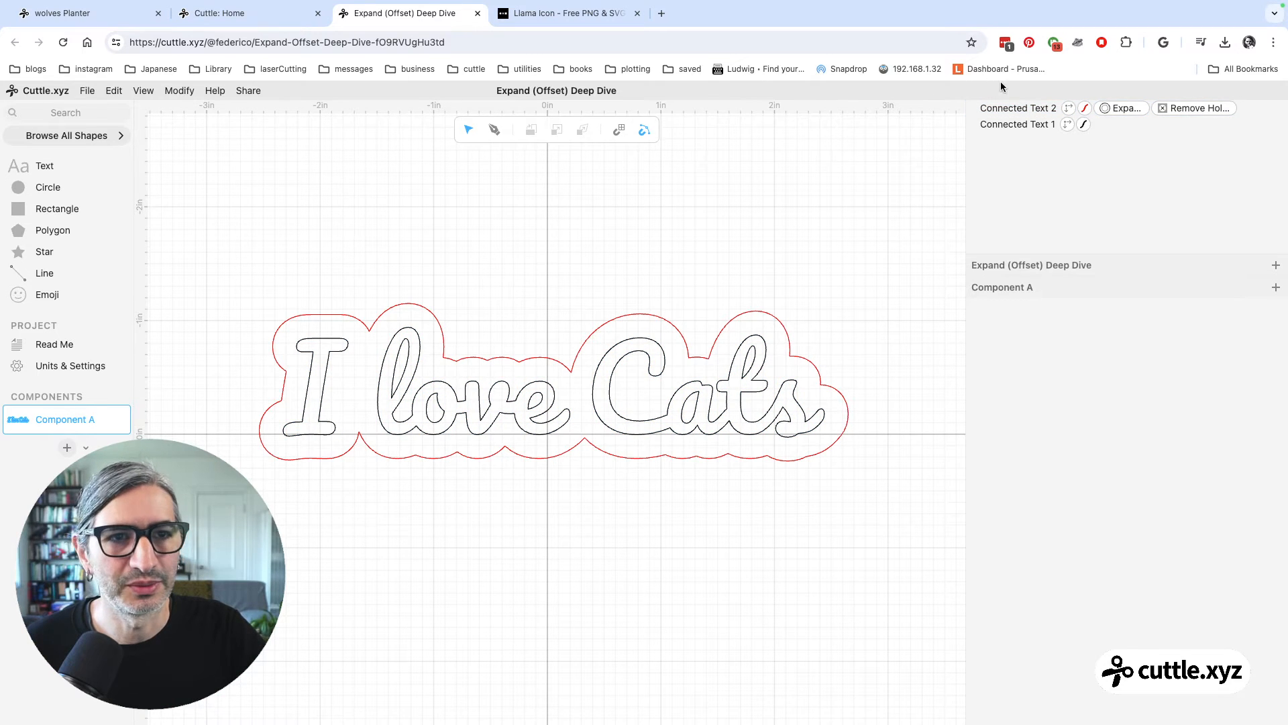
Increase the Expand distance of Connected Text 2 to about 0.23 and deselect it
{"action": "left_click", "coordinate": [1005, 126]}
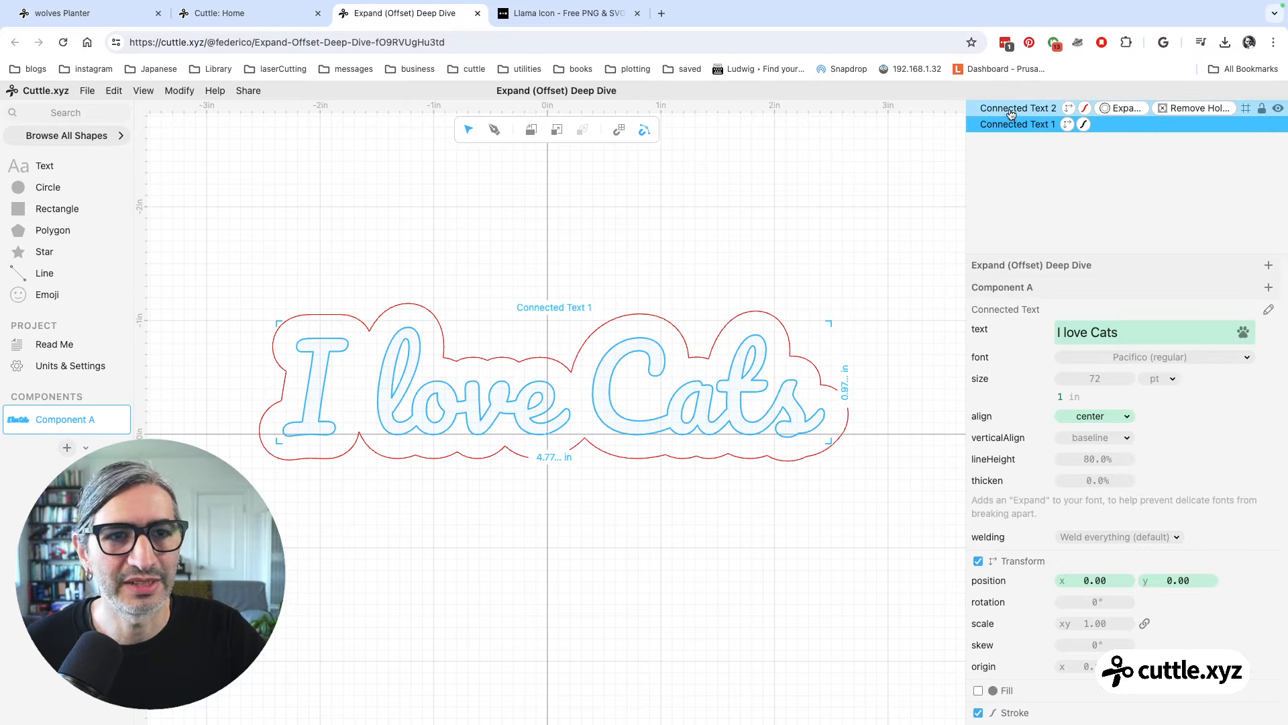
{"action": "left_click", "coordinate": [1011, 112]}
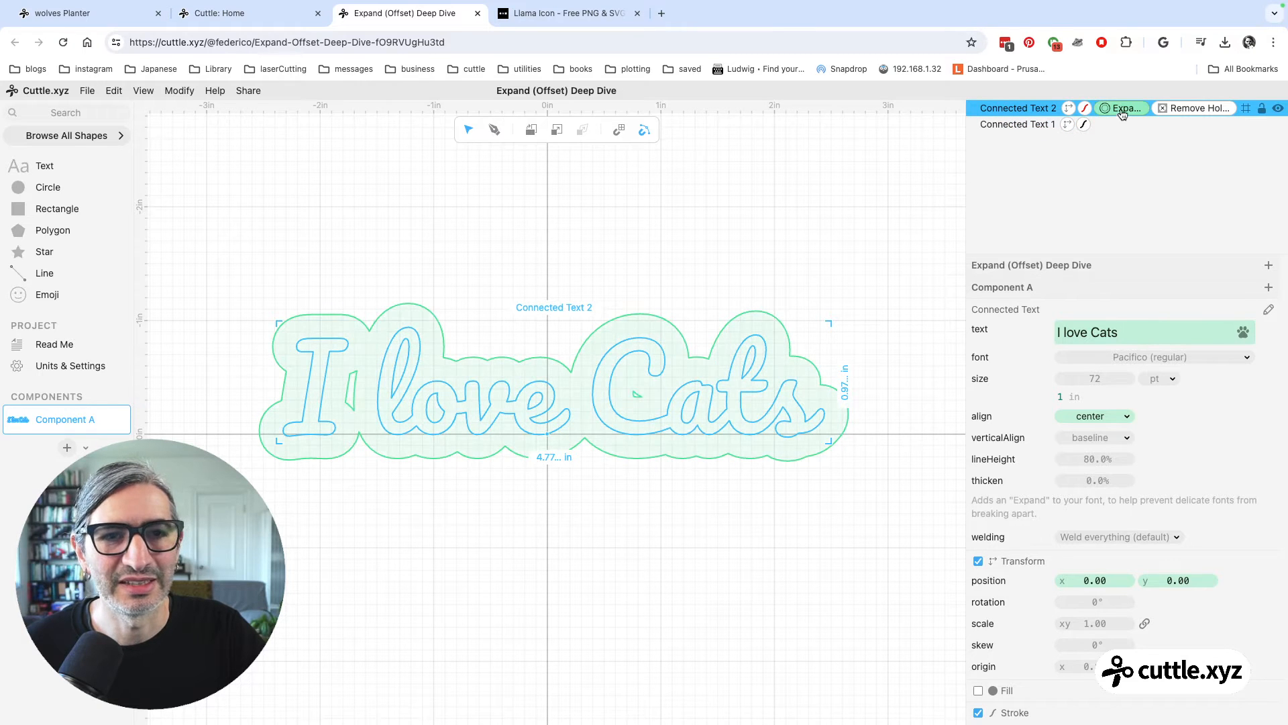
{"action": "left_click", "coordinate": [778, 177]}
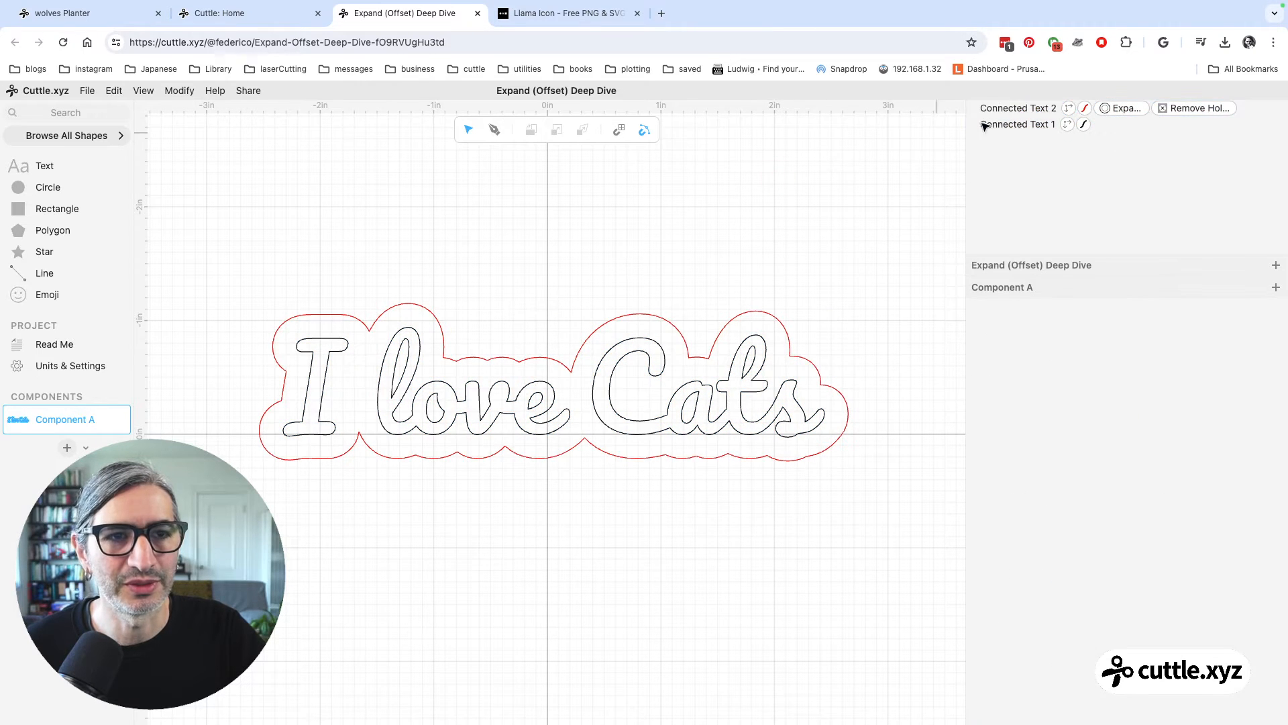
{"action": "left_click", "coordinate": [1111, 109]}
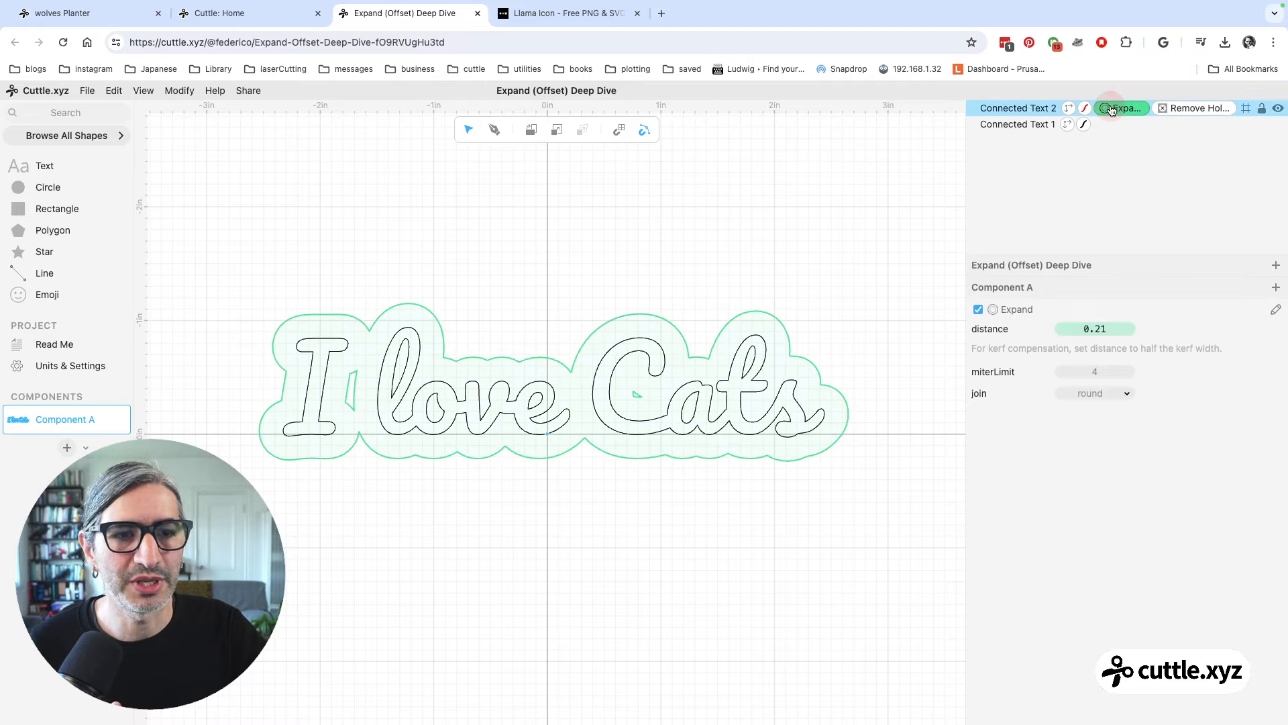
{"action": "left_click_drag", "start_coordinate": [1095, 328], "coordinate": [1104, 328]}
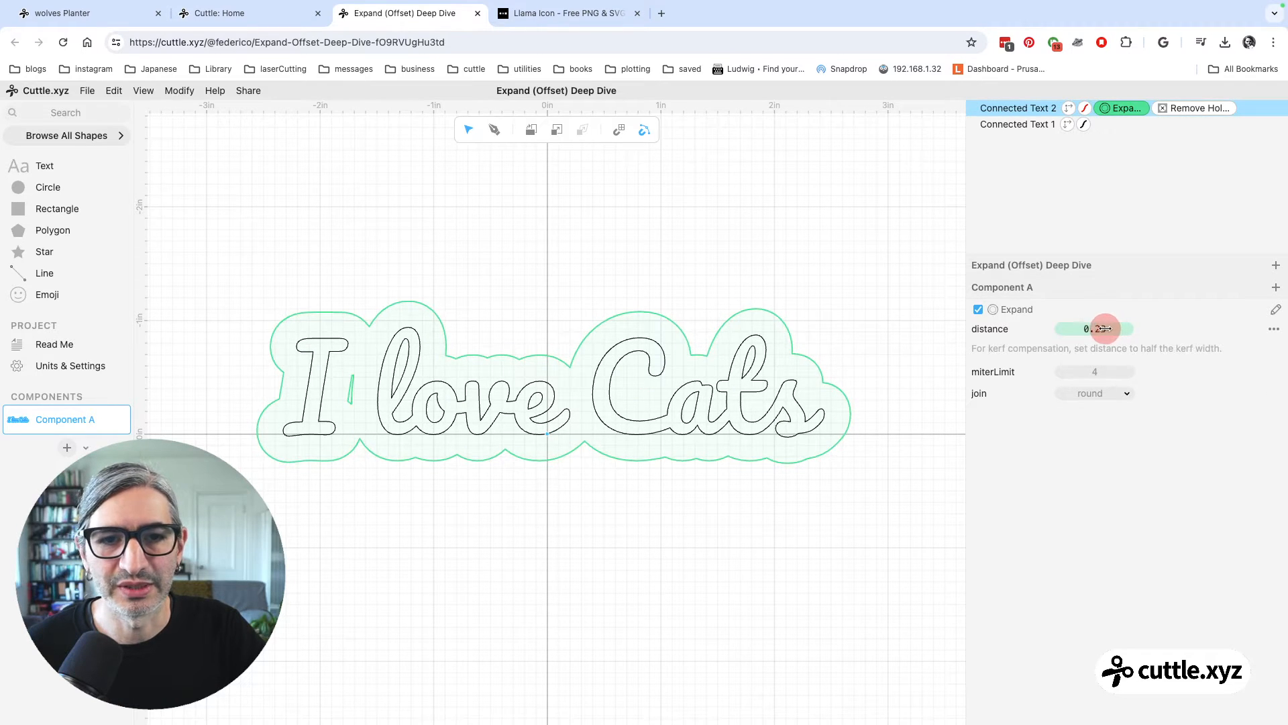
{"action": "left_click", "coordinate": [794, 541]}
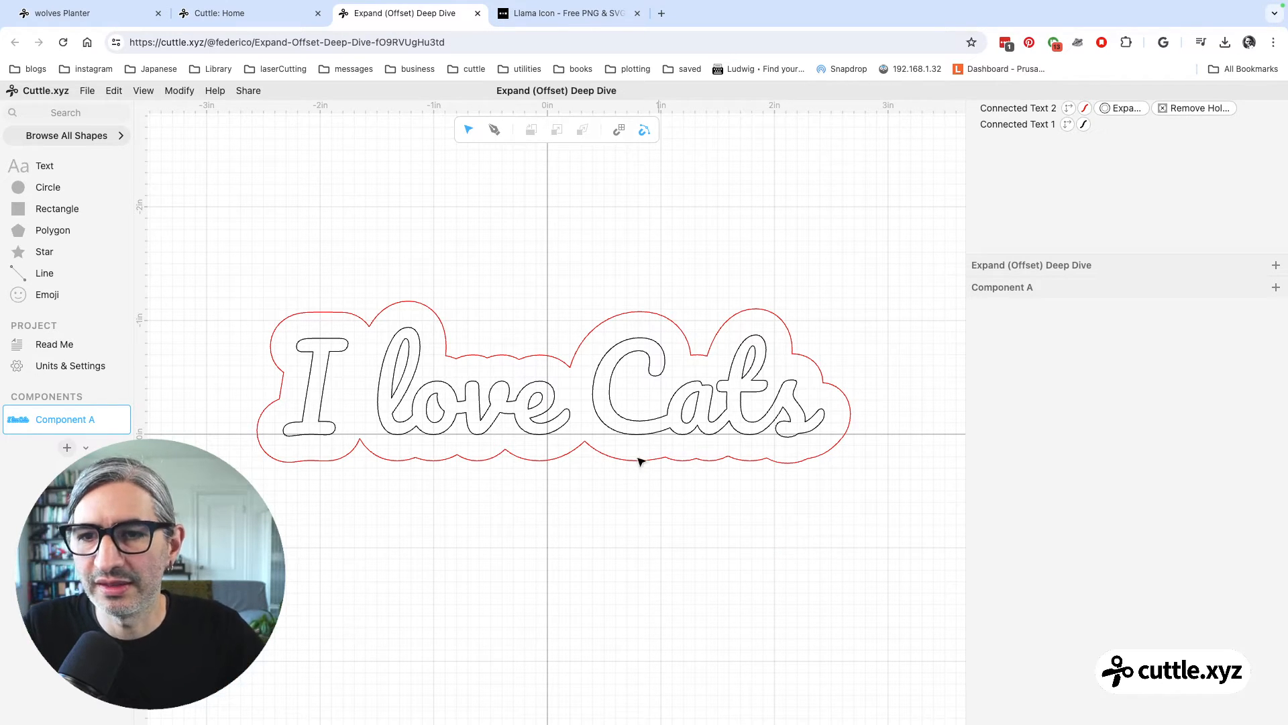
Move the red expanded outline below the original text, to position x 0.04, y 1.50, and deselect it
{"action": "left_click", "coordinate": [425, 311]}
{"action": "left_click", "coordinate": [544, 249]}
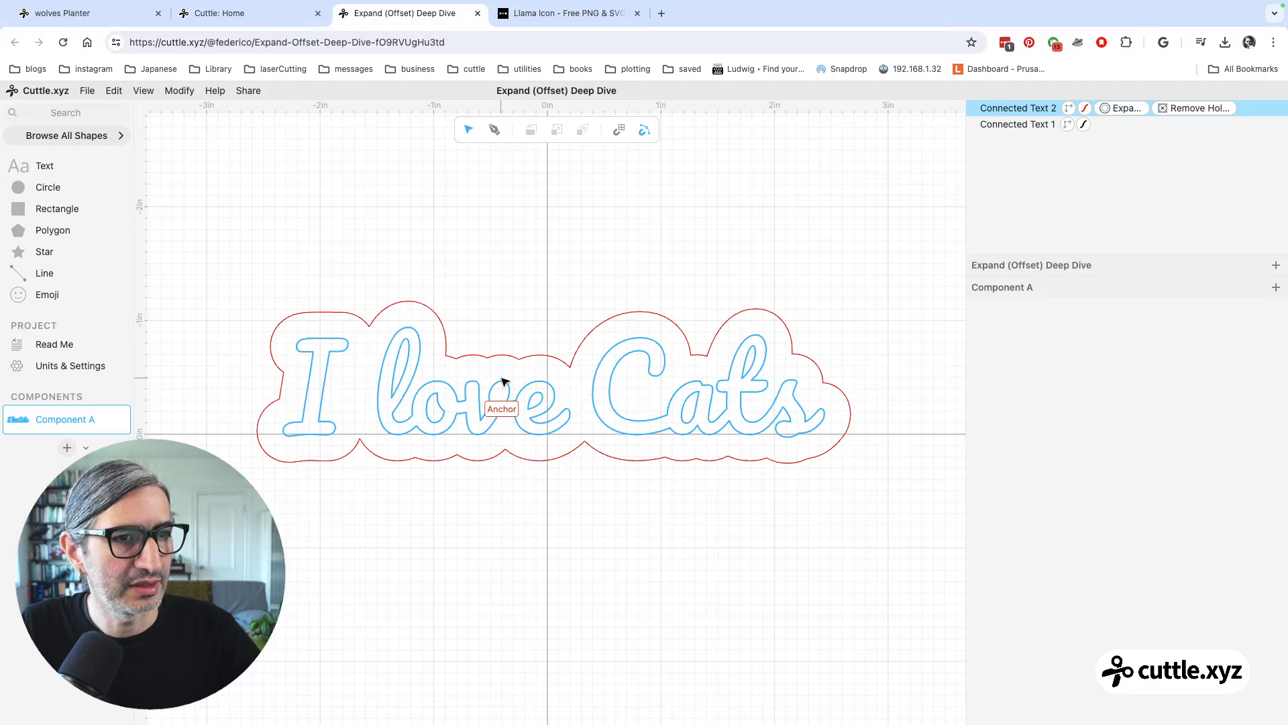
{"action": "left_click", "coordinate": [481, 383]}
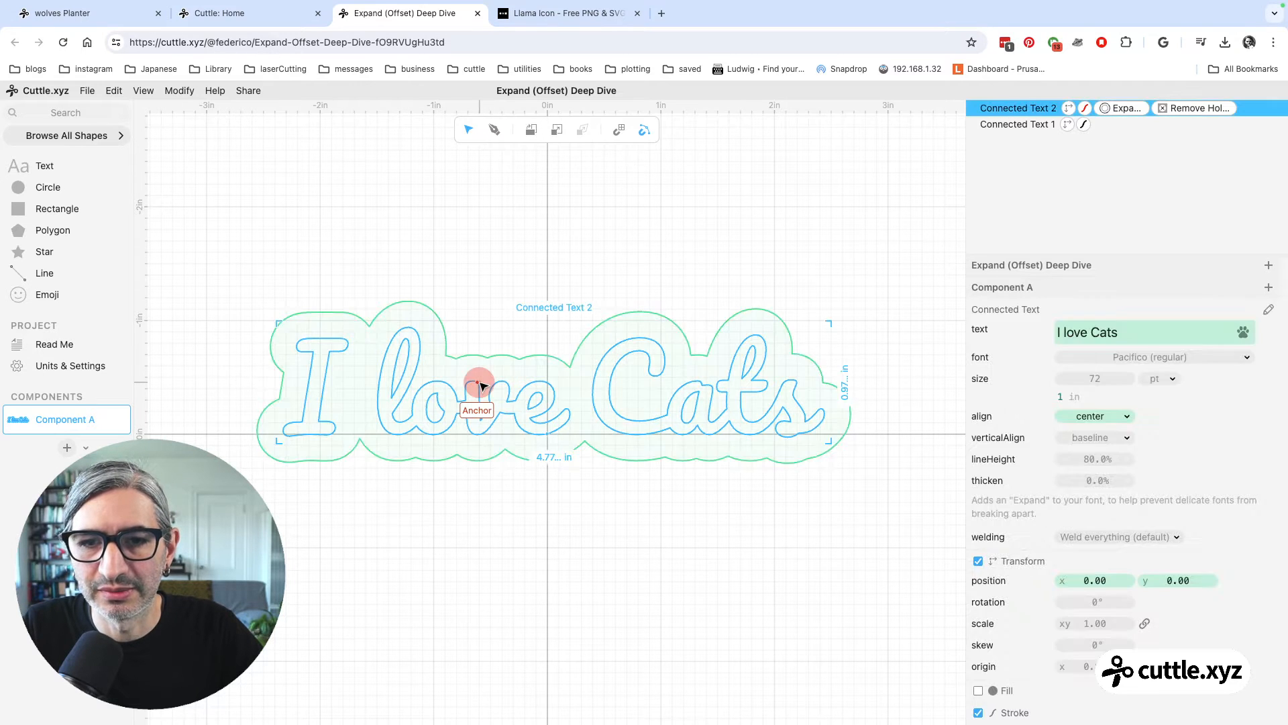
{"action": "left_click_drag", "start_coordinate": [480, 384], "coordinate": [486, 555]}
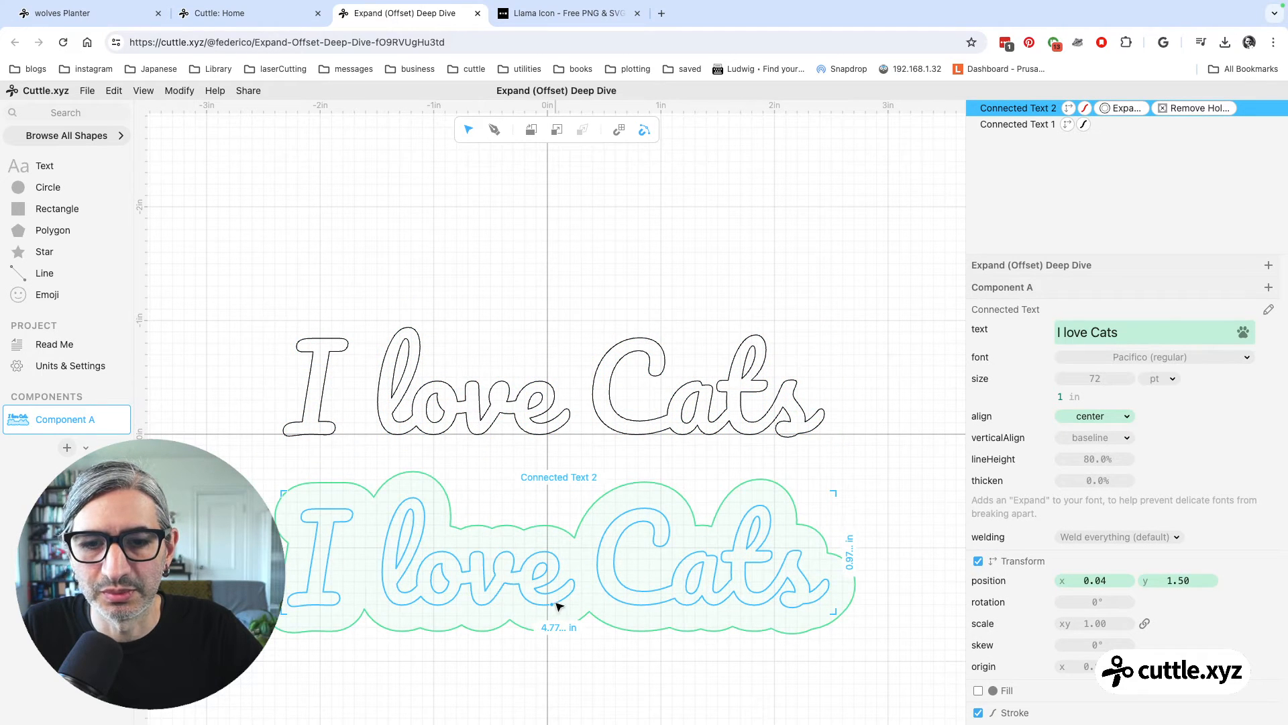
{"action": "left_click", "coordinate": [563, 510]}
{"action": "scroll", "coordinate": [624, 431], "scroll_direction": "down", "scroll_amount": 1}
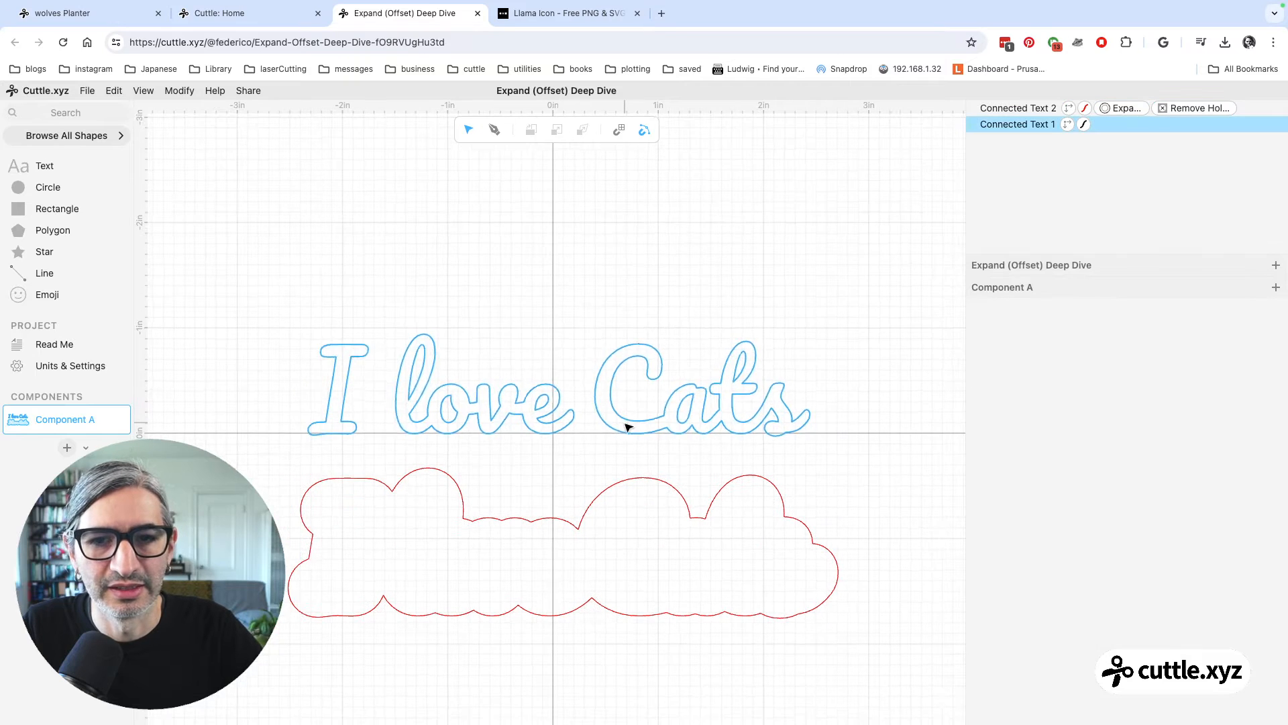
{"action": "left_click_drag", "start_coordinate": [560, 460], "coordinate": [554, 355]}
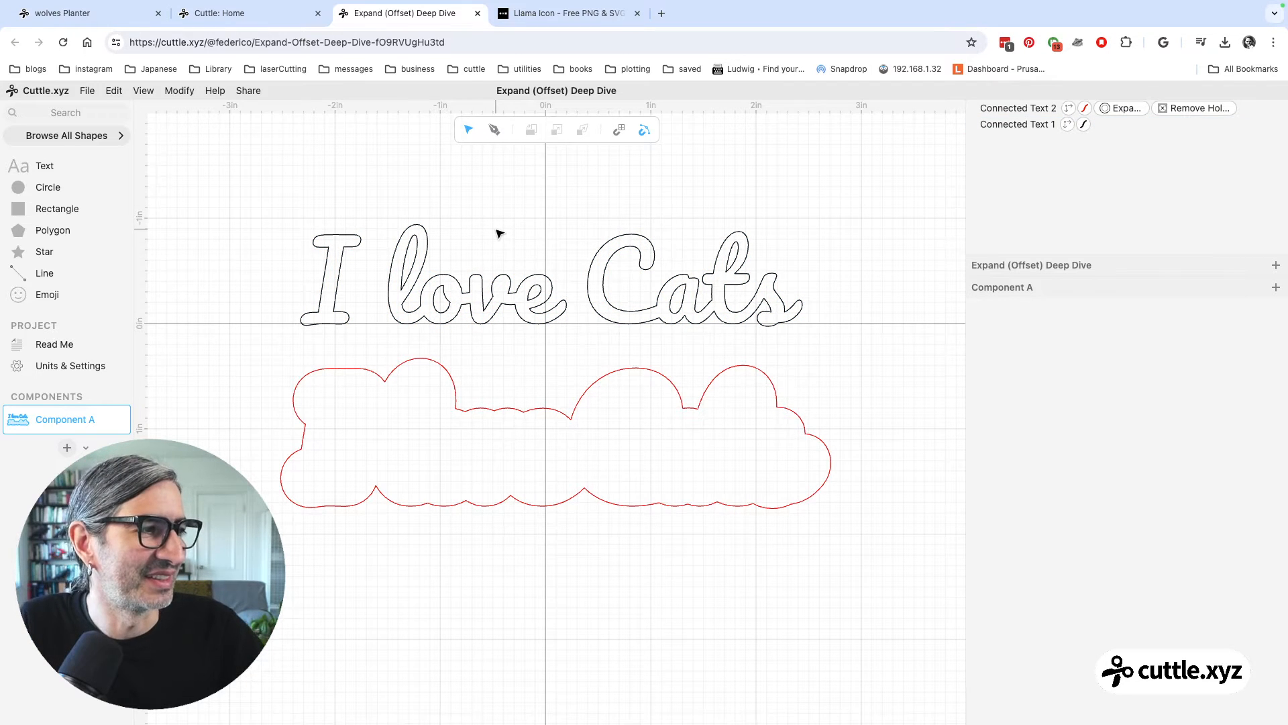
{"action": "left_click", "coordinate": [416, 243]}
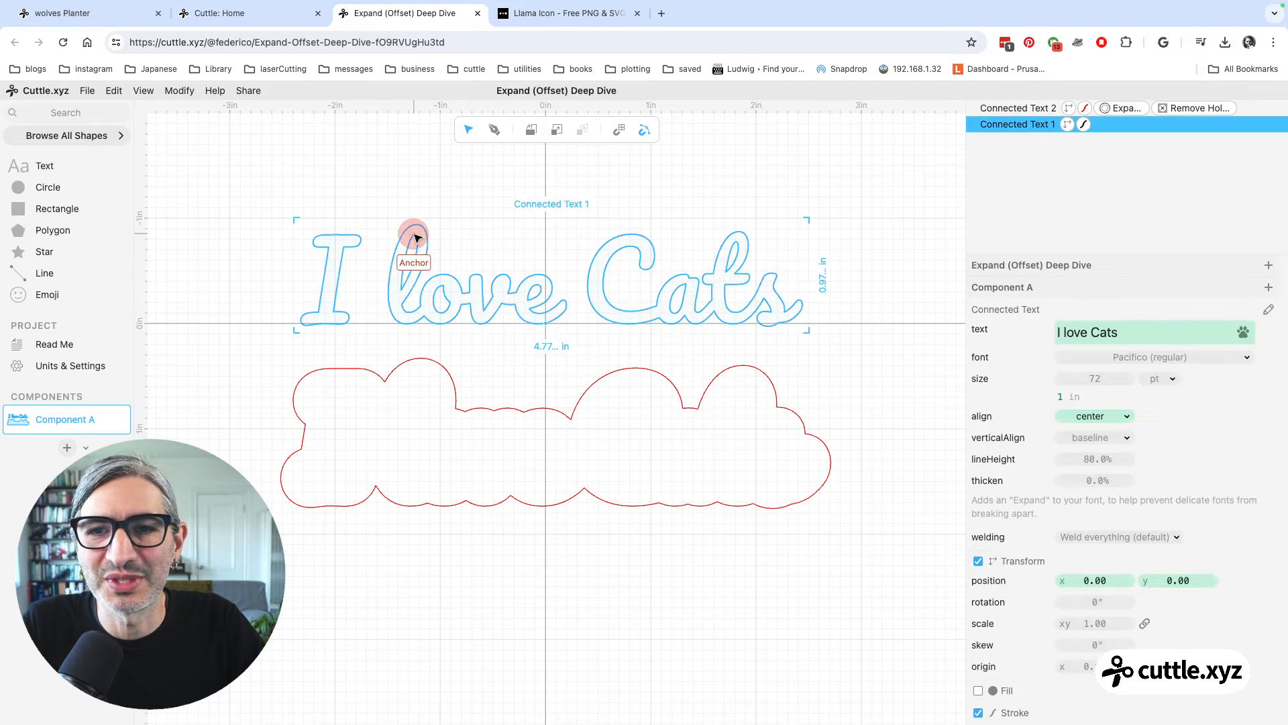
{"action": "left_click", "coordinate": [425, 151]}
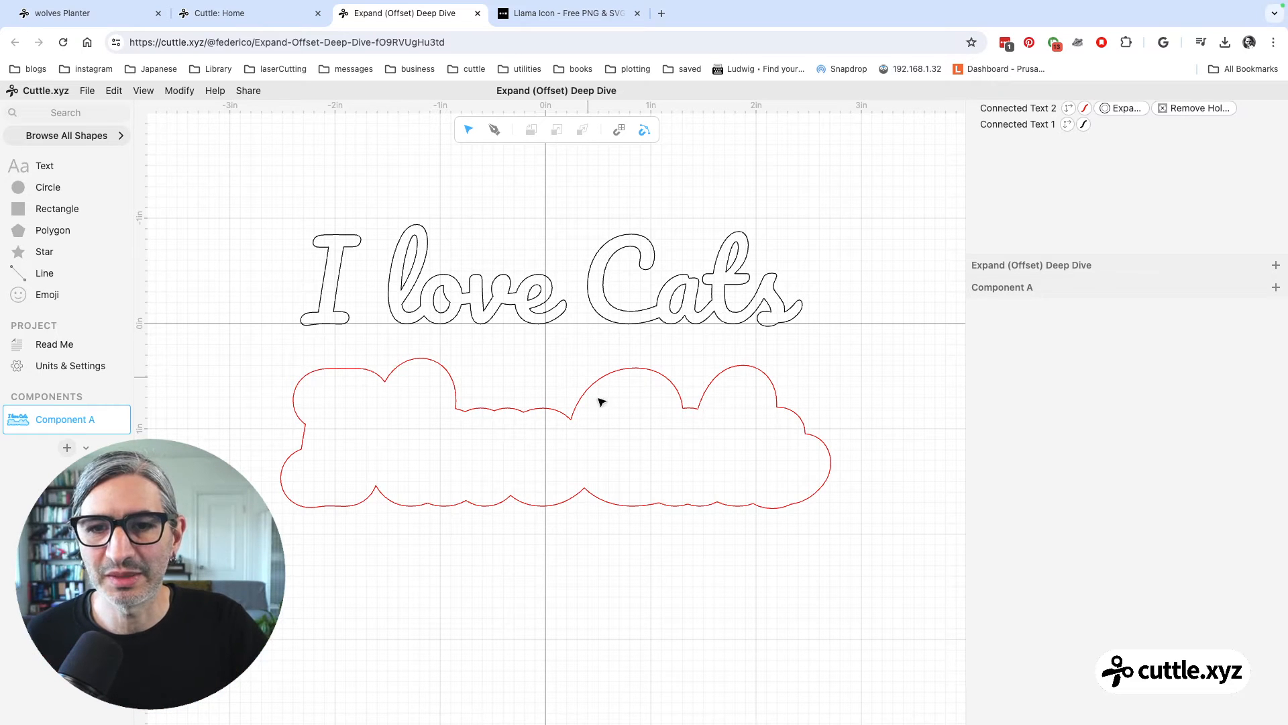
Move the red expanded outline back up so it surrounds the original "I love Cats" text, and deselect it
{"action": "left_click", "coordinate": [571, 423]}
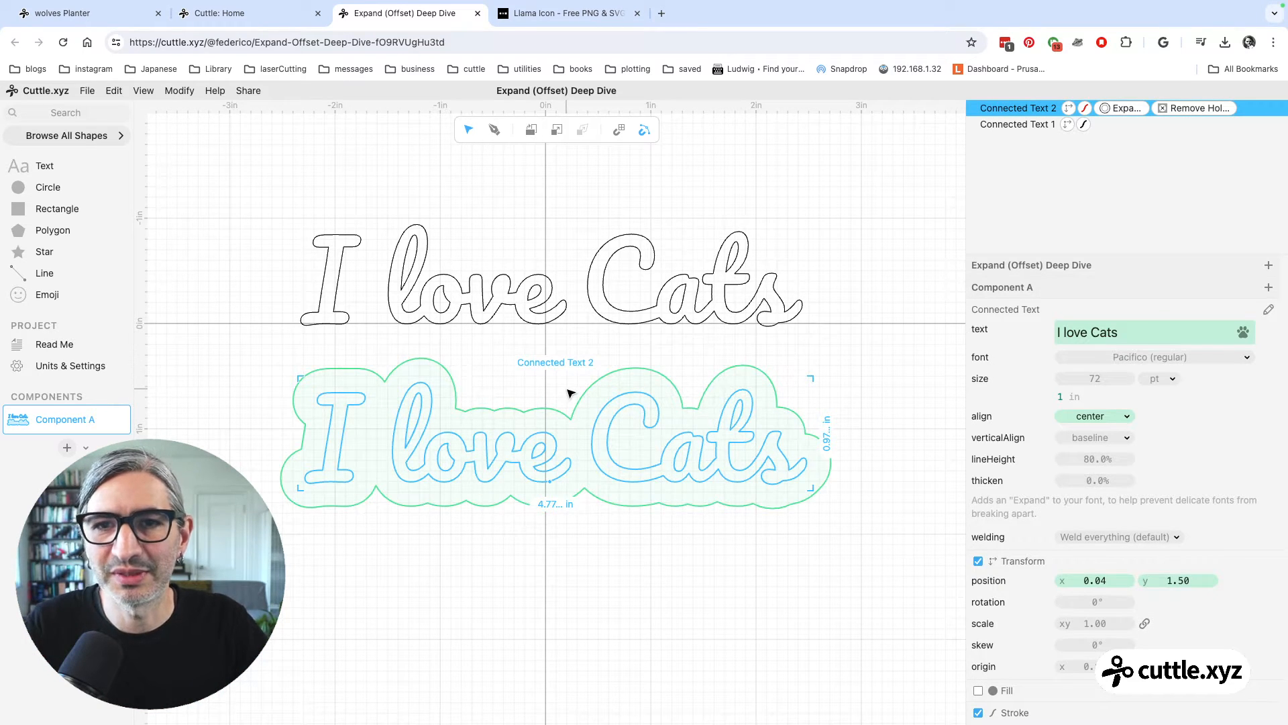
{"action": "left_click_drag", "start_coordinate": [554, 479], "coordinate": [550, 330]}
{"action": "left_click", "coordinate": [549, 505]}
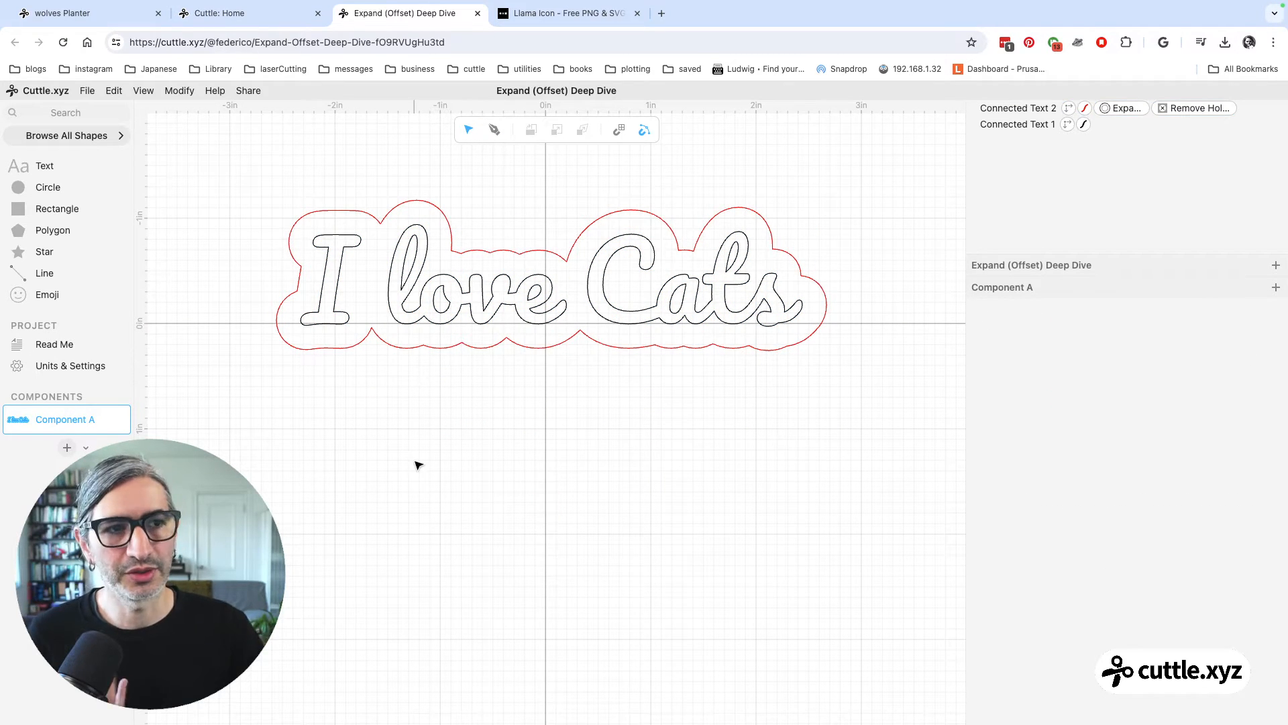
Create a new component, place a text shape at the origin with center alignment, and deselect it
{"action": "left_click", "coordinate": [69, 448]}
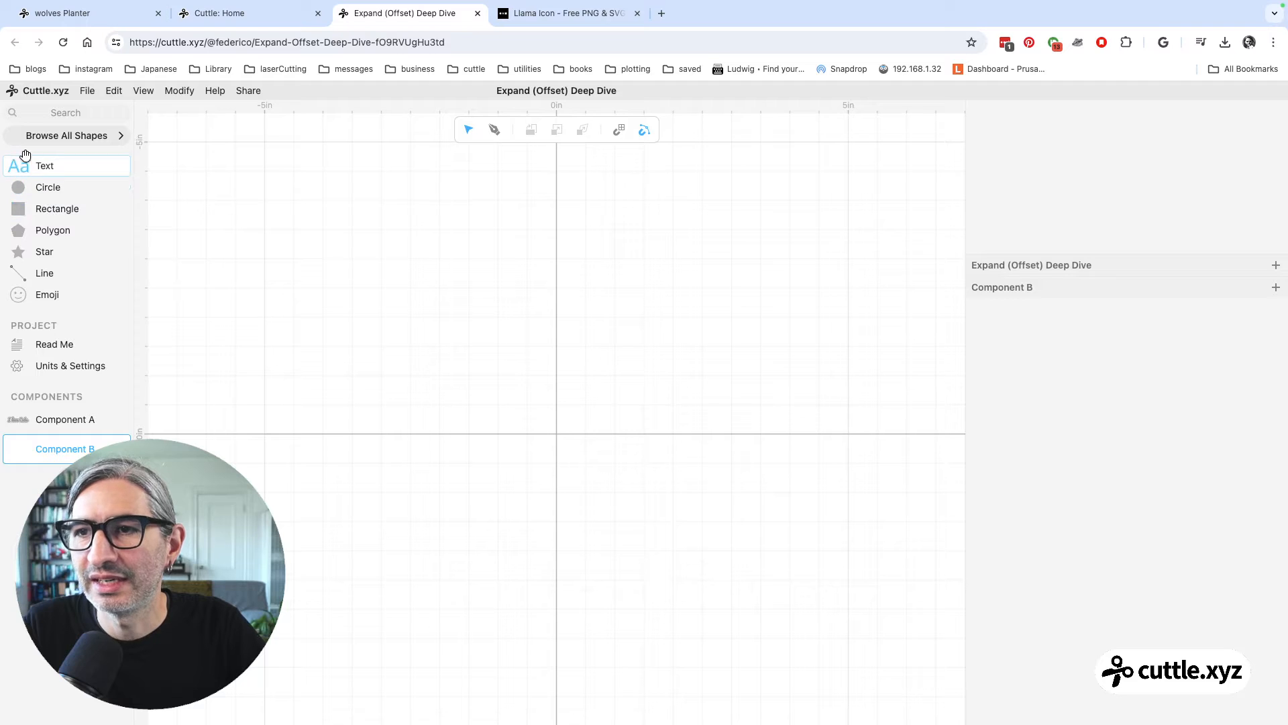
{"action": "left_click_drag", "start_coordinate": [20, 162], "coordinate": [554, 436]}
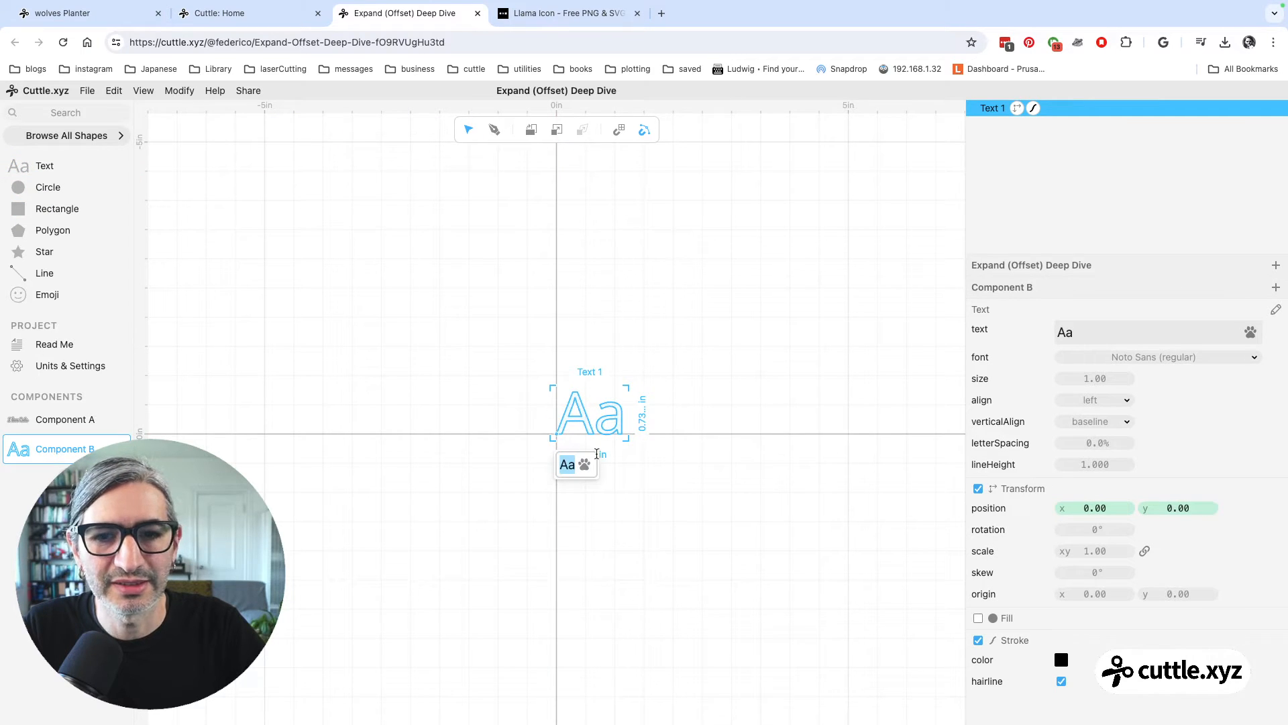
{"action": "left_click", "coordinate": [1093, 400]}
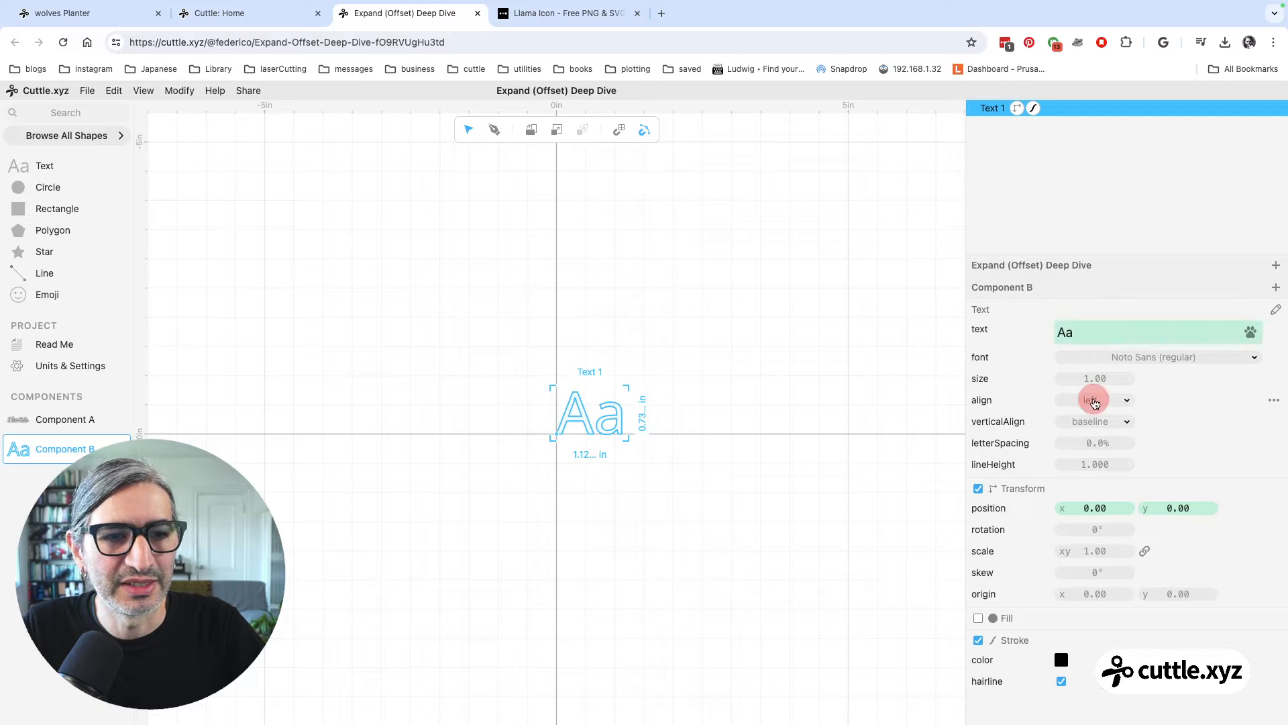
{"action": "left_click", "coordinate": [1093, 400]}
{"action": "left_click", "coordinate": [1078, 416]}
{"action": "left_click", "coordinate": [575, 487]}
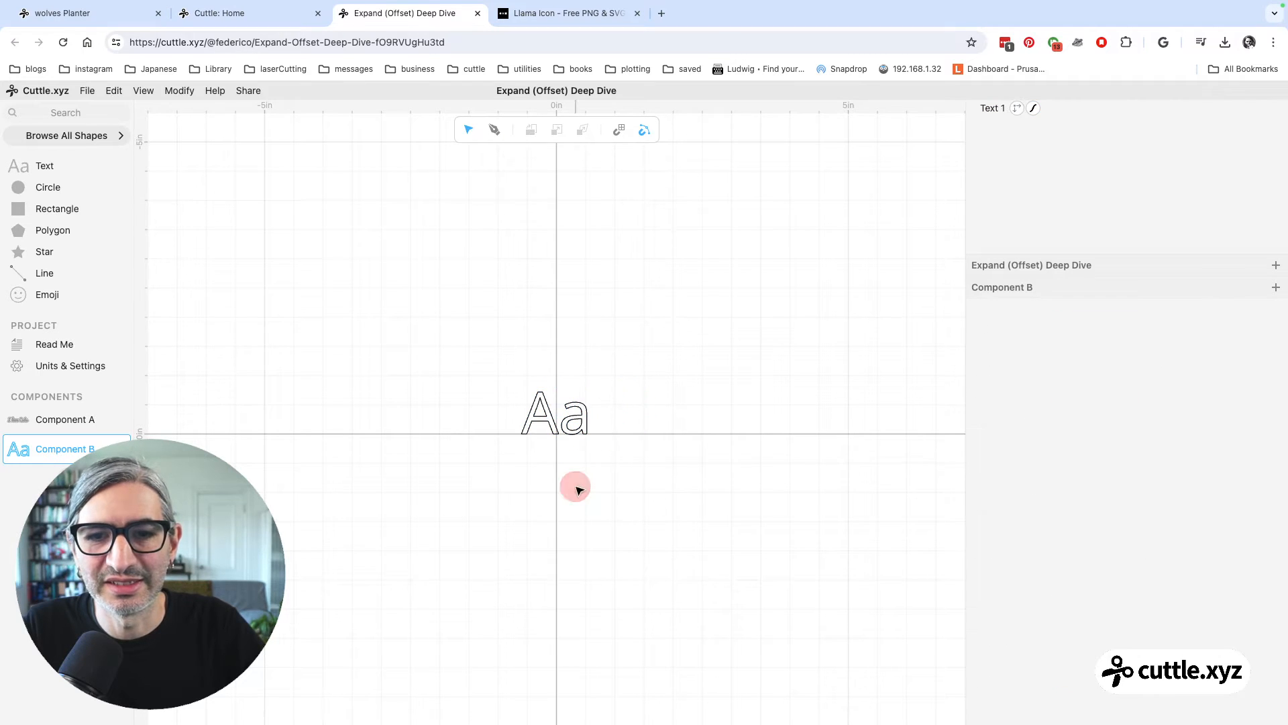
Change the new text to "Always", "thinking" and "about cats" on three separate lines, and deselect it
{"action": "scroll", "coordinate": [578, 457], "scroll_direction": "up", "scroll_amount": 4}
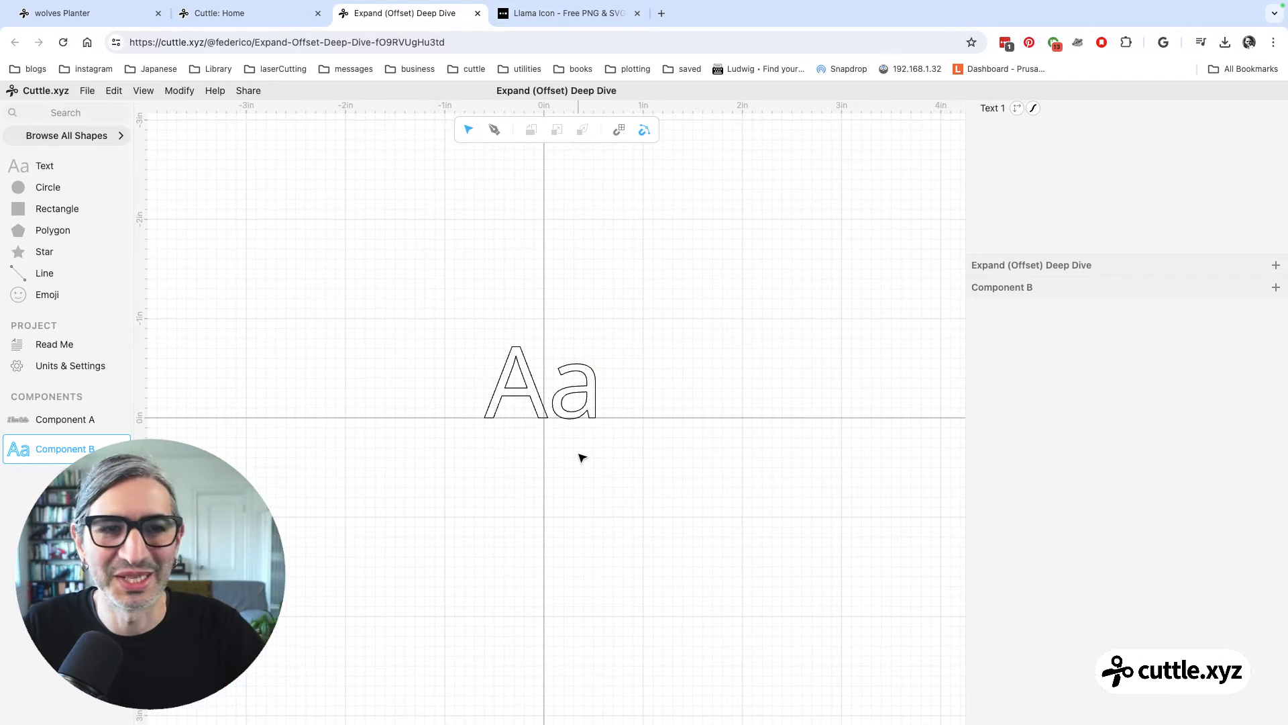
{"action": "left_click", "coordinate": [595, 400]}
{"action": "double_click", "coordinate": [1091, 332]}
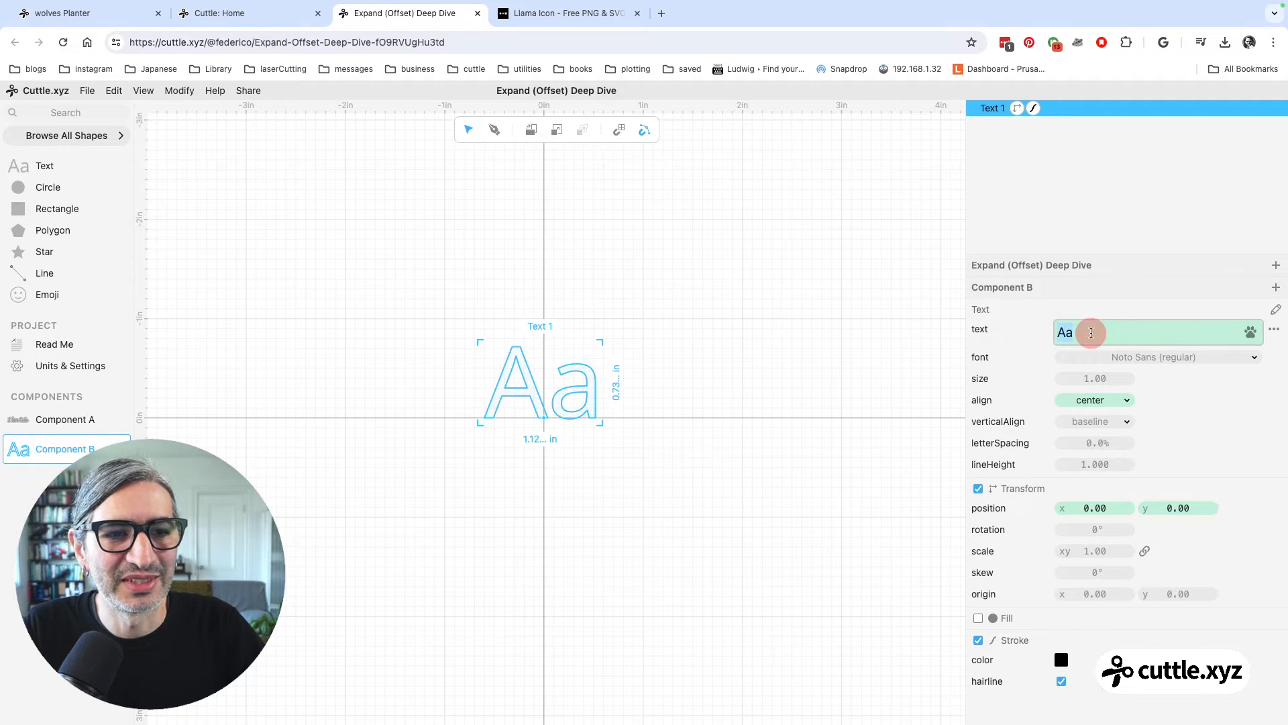
{"action": "type", "text": "Alw"}
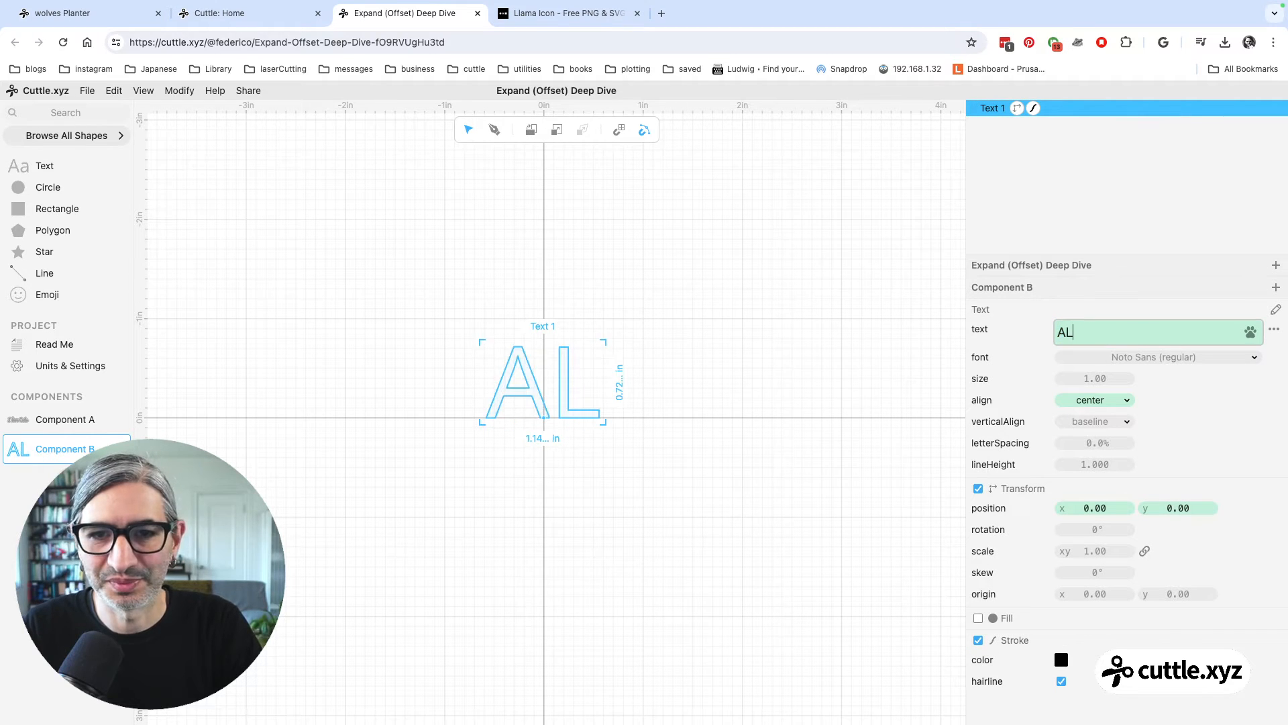
{"action": "key", "text": "BackSpace"}
{"action": "type", "text": "aw"}
{"action": "key", "text": "BackSpace"}
{"action": "key", "text": "BackSpace"}
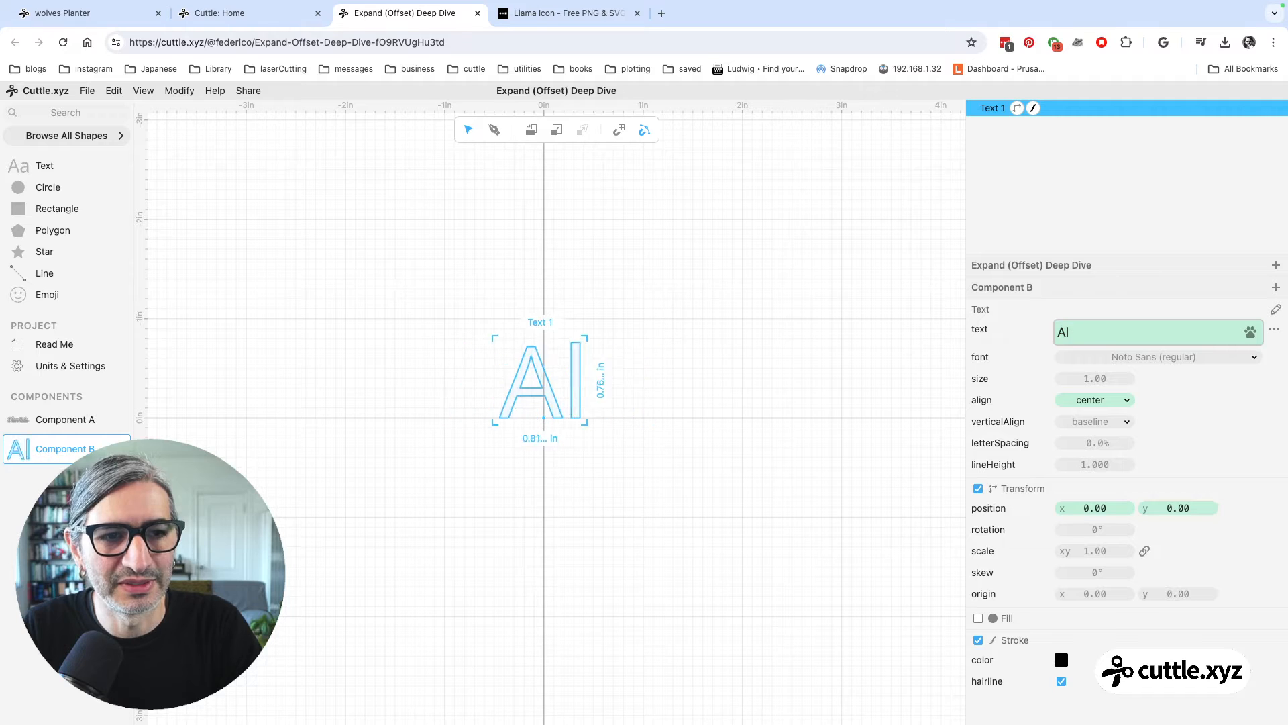
{"action": "type", "text": "was"}
{"action": "key", "text": "BackSpace"}
{"action": "type", "text": "ys"}
{"action": "key", "text": "Return"}
{"action": "type", "text": "thinking"}
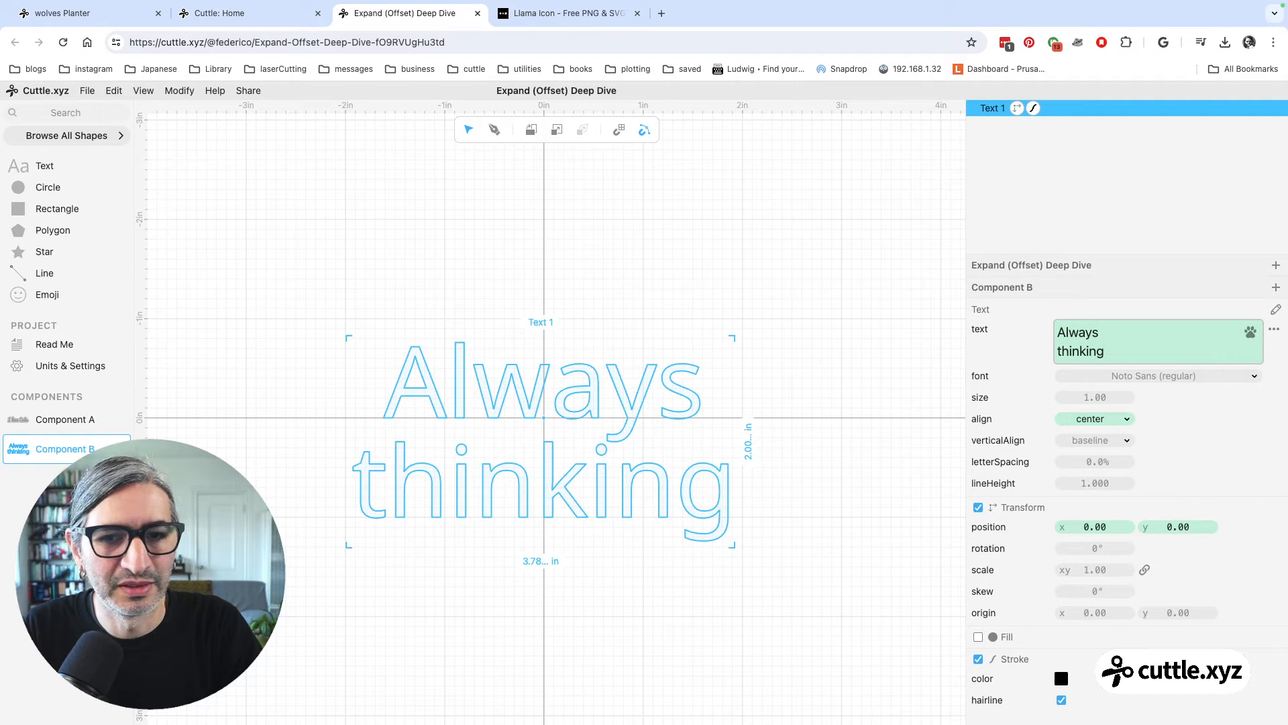
{"action": "key", "text": "Return"}
{"action": "type", "text": "a"}
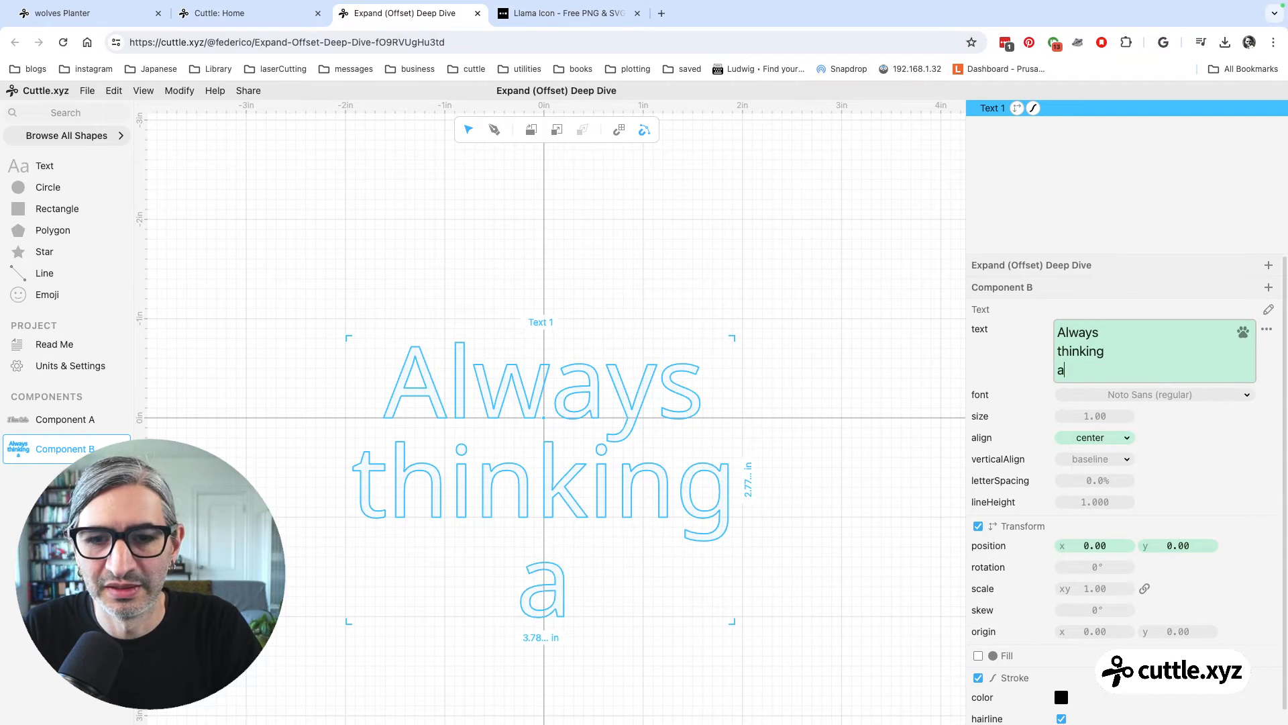
{"action": "type", "text": "bout cats"}
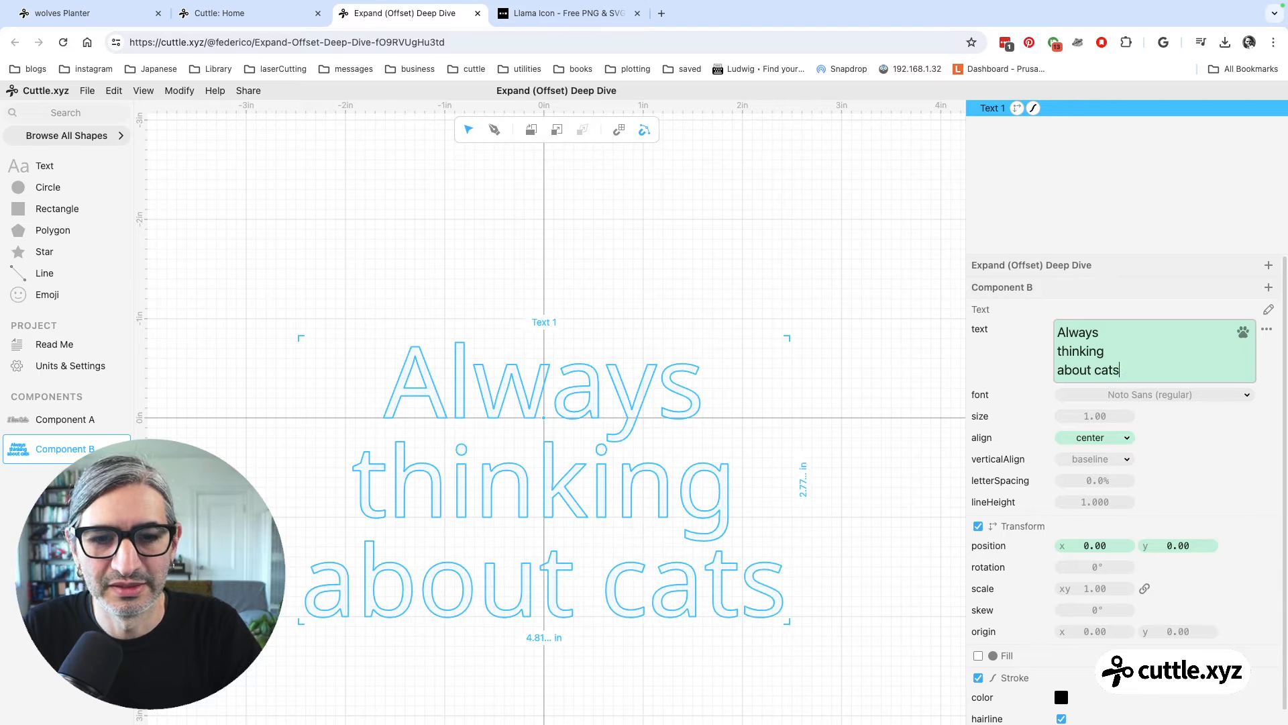
{"action": "left_click", "coordinate": [802, 215]}
{"action": "scroll", "coordinate": [658, 356], "scroll_direction": "down", "scroll_amount": 5}
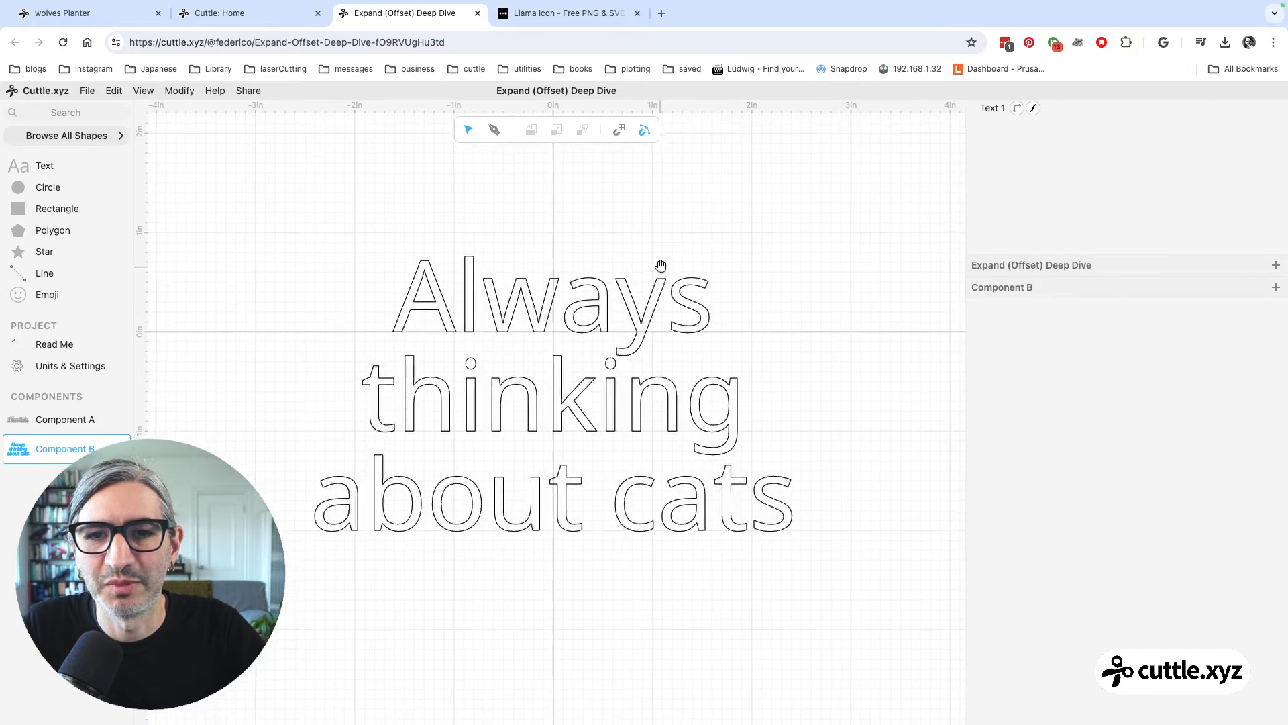
Set the three-line text's font to Noto Sans weight 900 and deselect it
{"action": "left_click", "coordinate": [655, 296]}
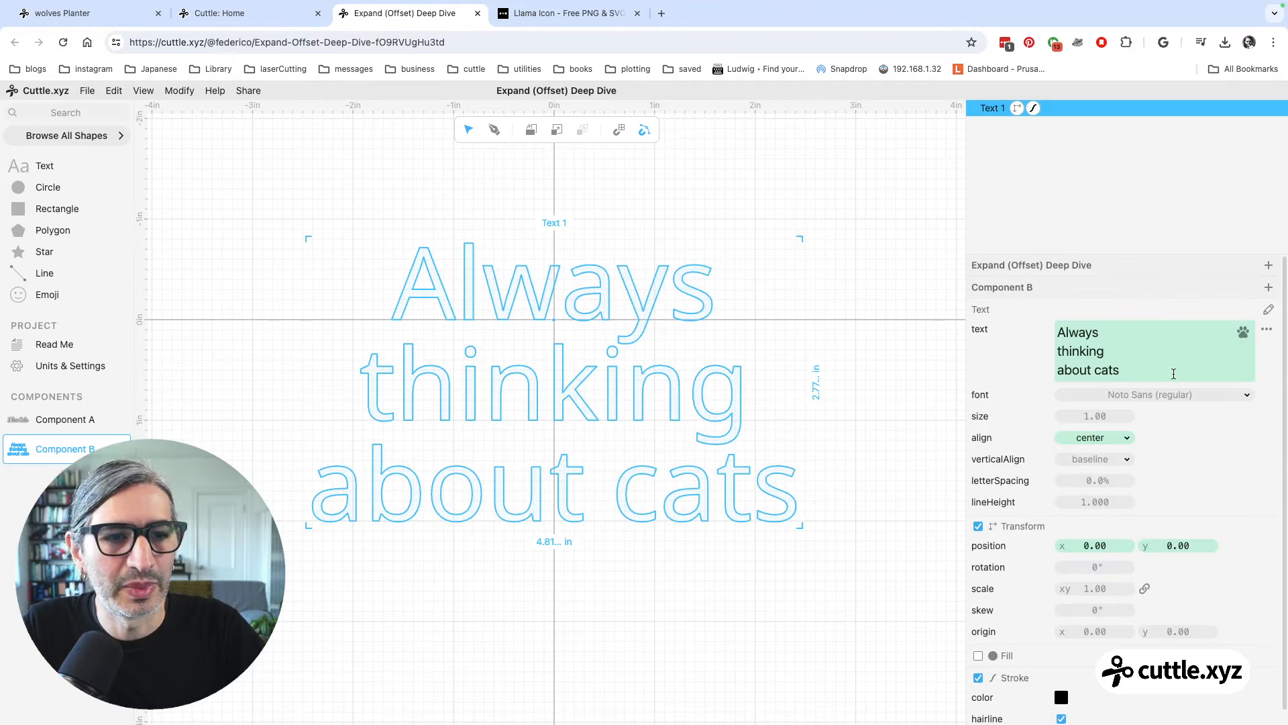
{"action": "left_click", "coordinate": [1158, 397]}
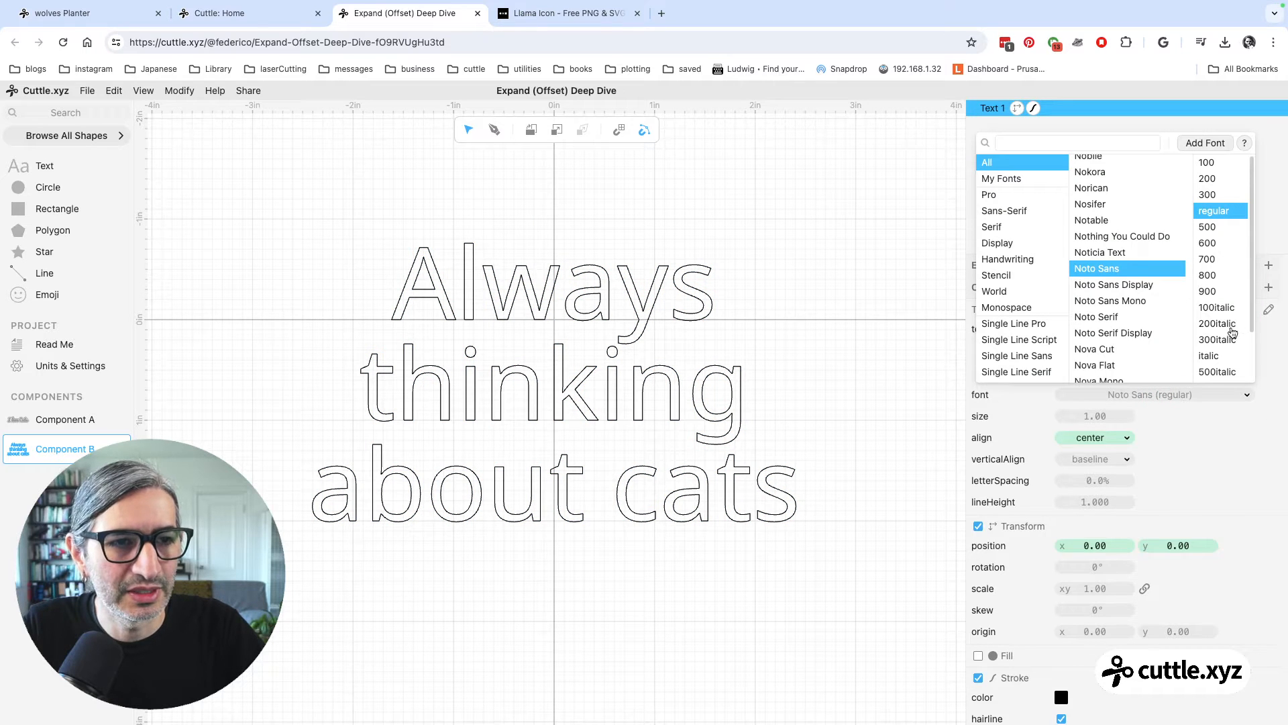
{"action": "left_click", "coordinate": [1220, 291]}
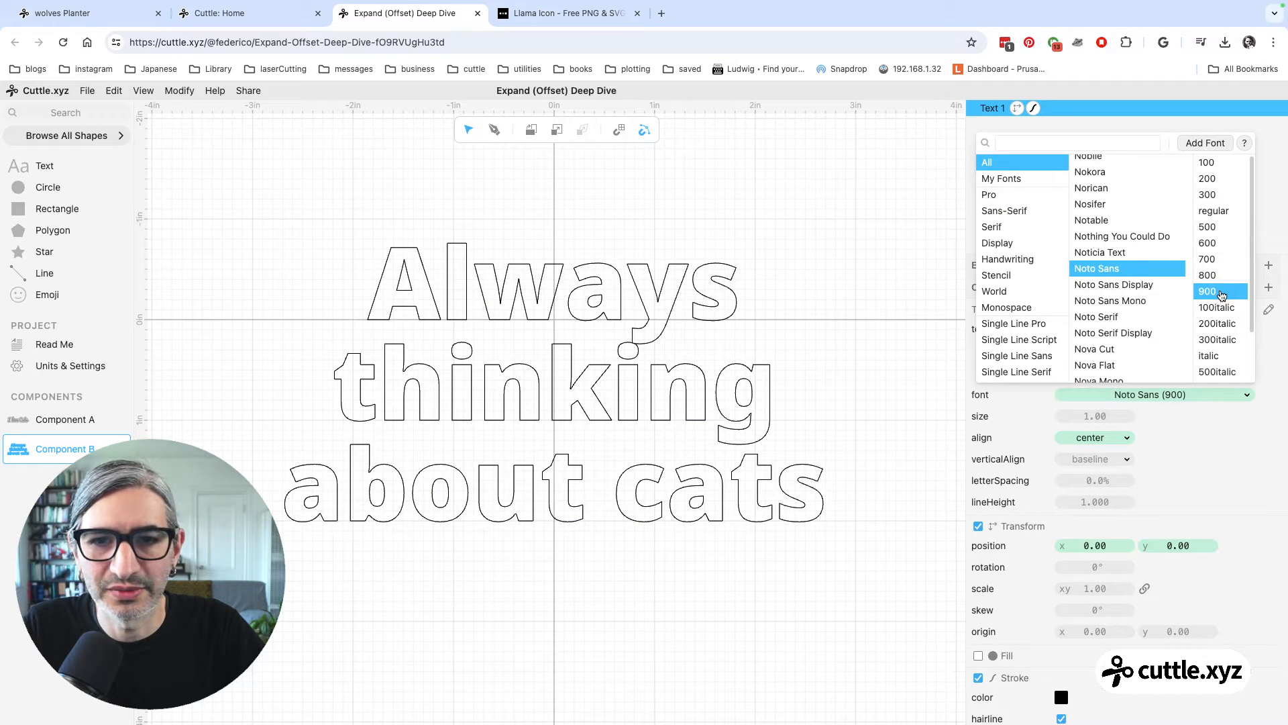
{"action": "left_click", "coordinate": [603, 627]}
{"action": "left_click", "coordinate": [606, 624]}
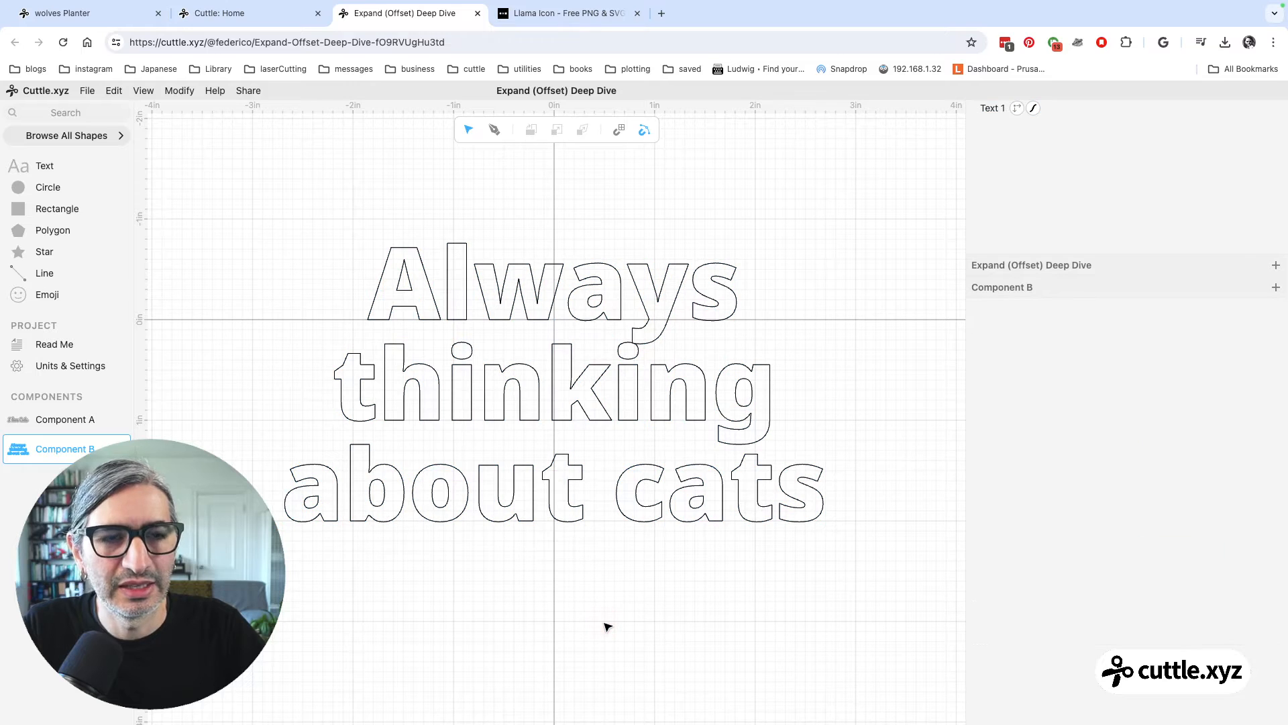
Duplicate the three-line "Always thinking about cats" text in place
{"action": "left_click", "coordinate": [632, 366]}
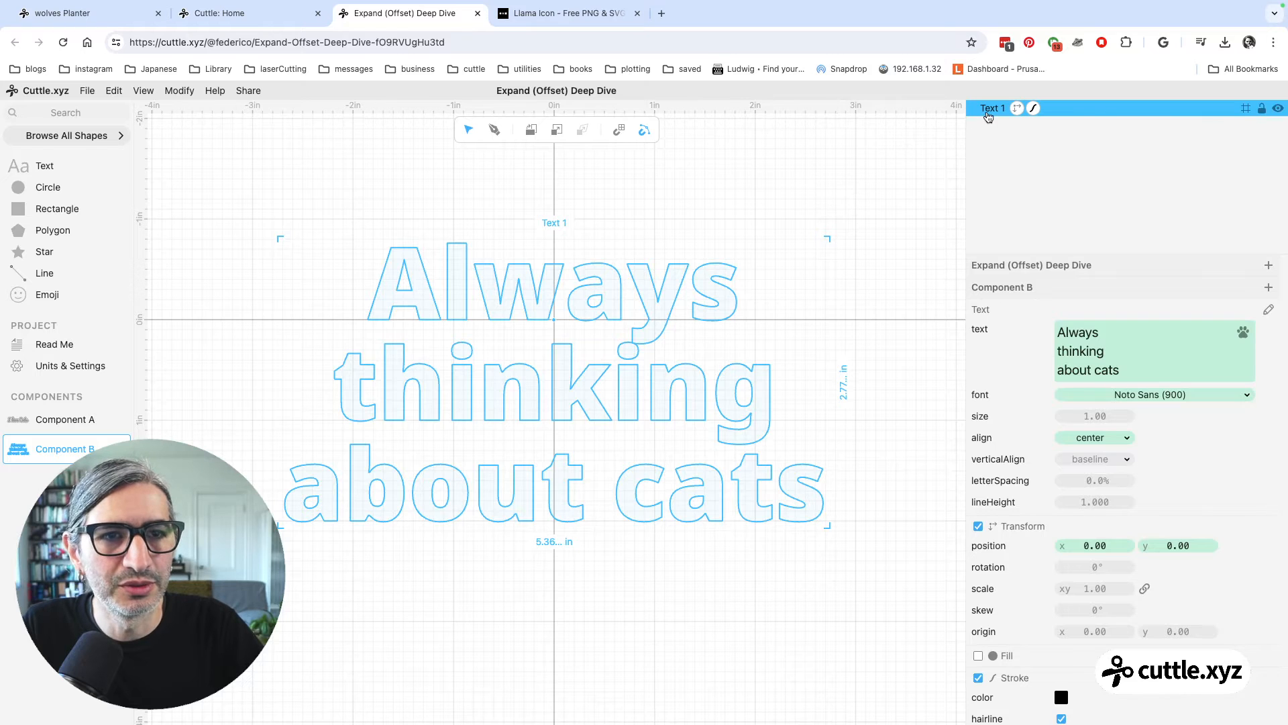
{"action": "right_click", "coordinate": [988, 114]}
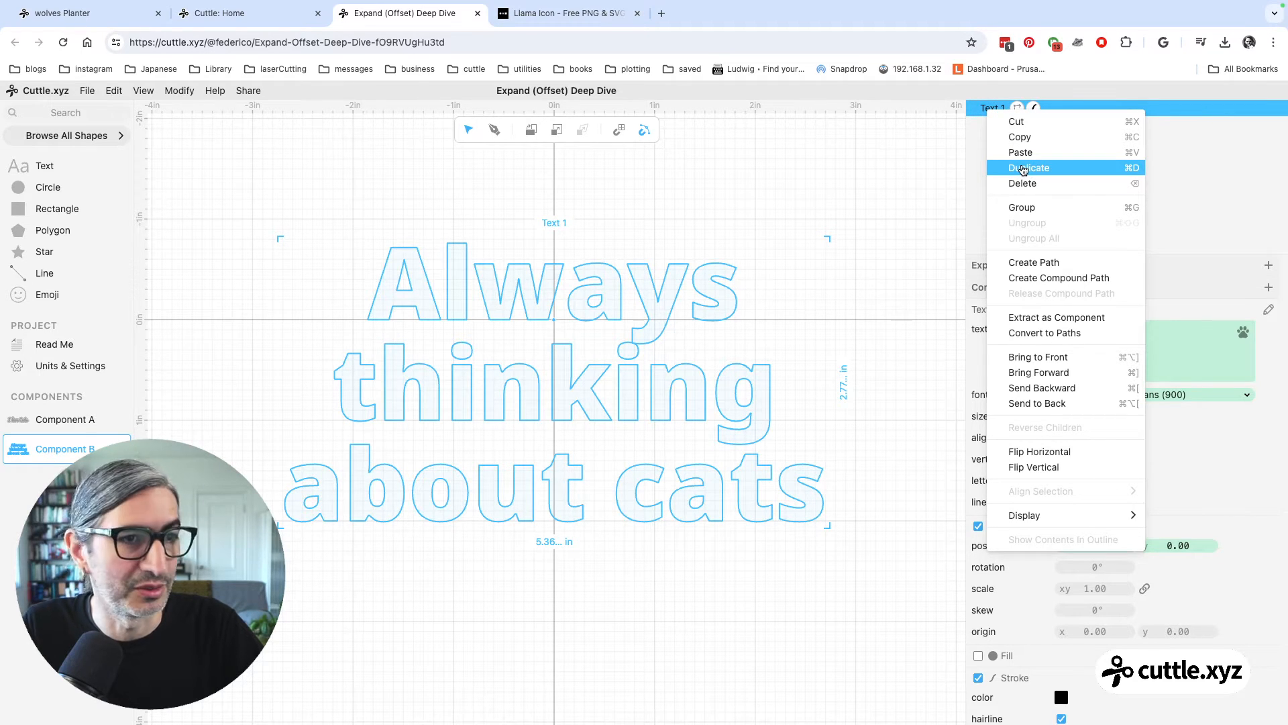
{"action": "left_click", "coordinate": [1023, 169]}
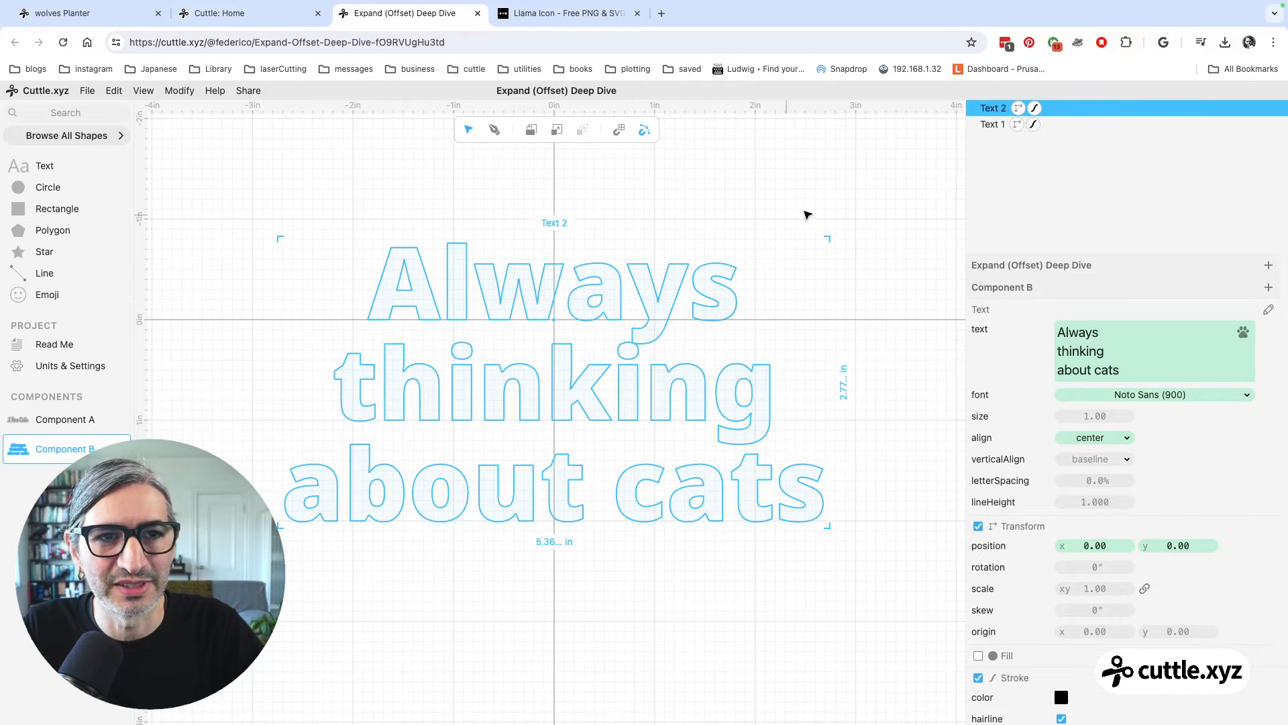
Apply Expand (Offset) to the duplicated text with a distance of 0.14 and deselect it
{"action": "left_click", "coordinate": [180, 91]}
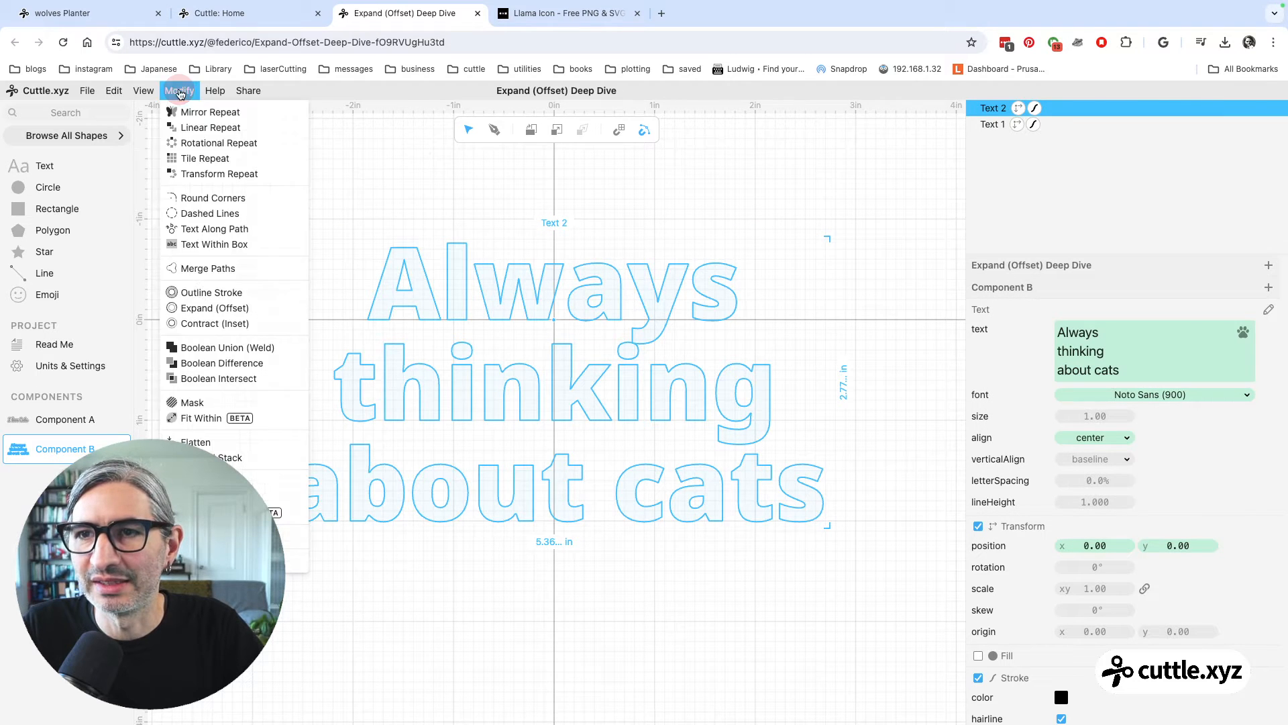
{"action": "left_click", "coordinate": [206, 308]}
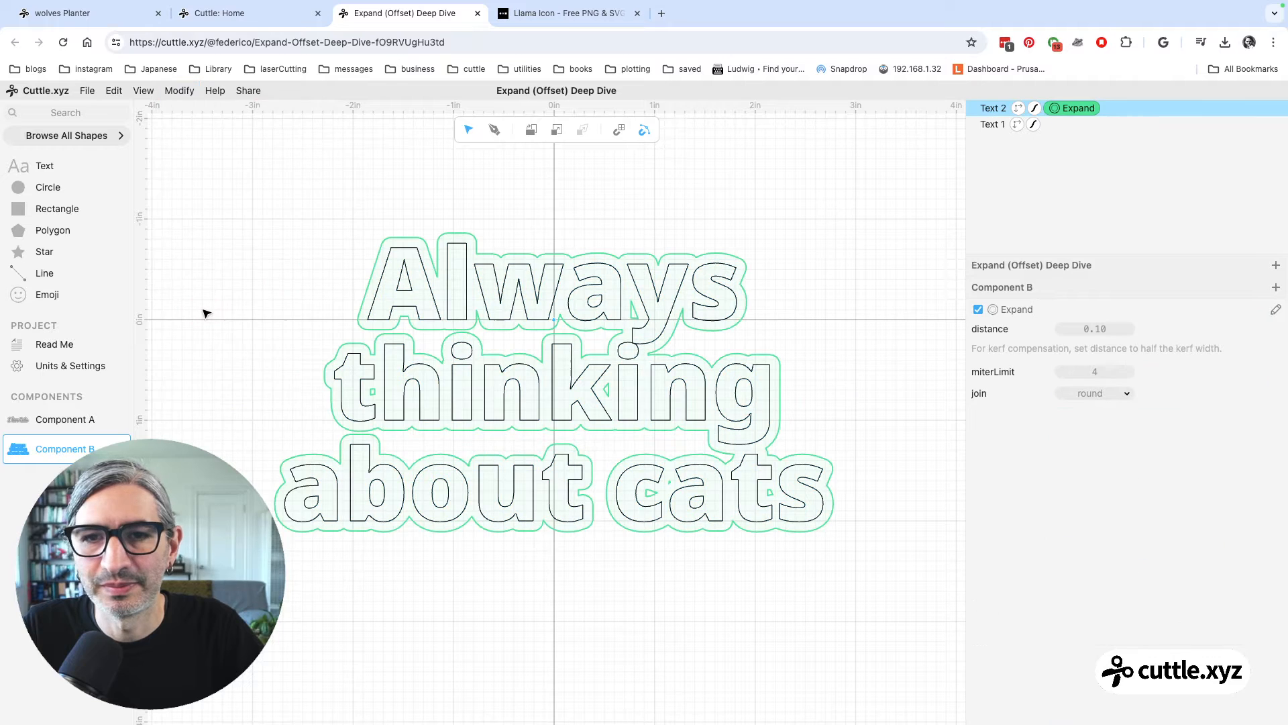
{"action": "left_click_drag", "start_coordinate": [1095, 329], "coordinate": [1104, 329]}
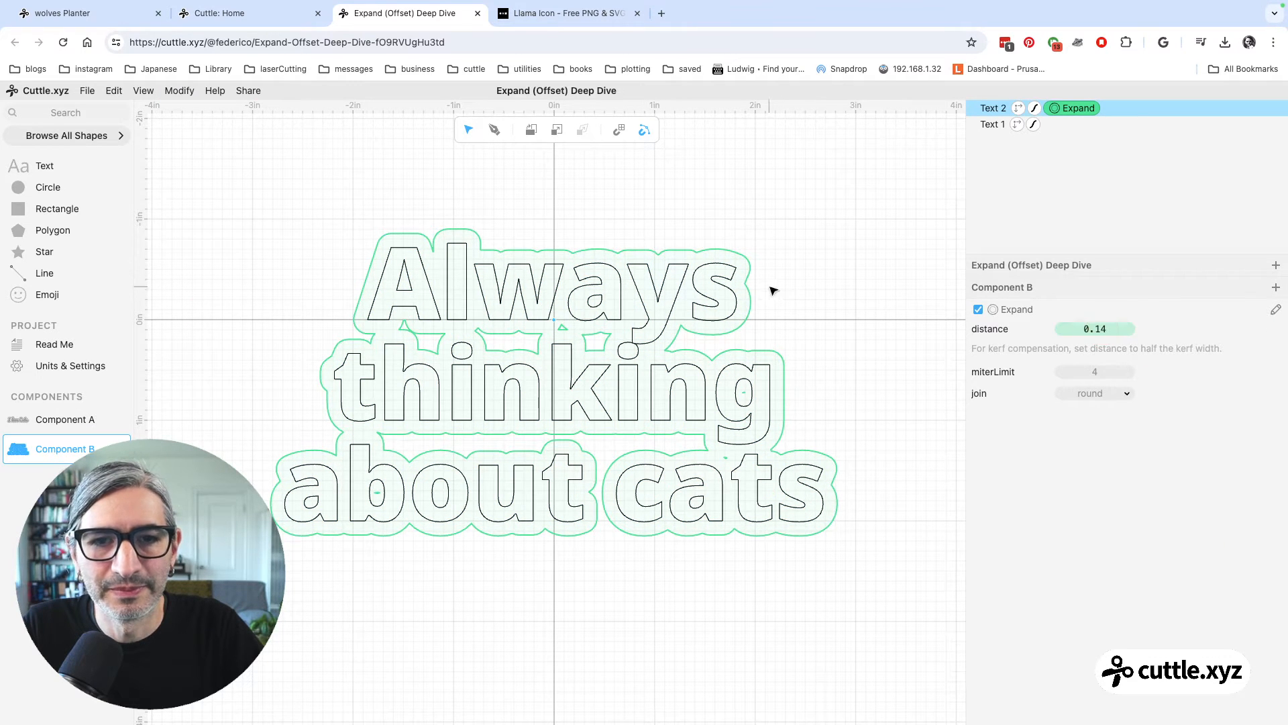
{"action": "left_click", "coordinate": [808, 285]}
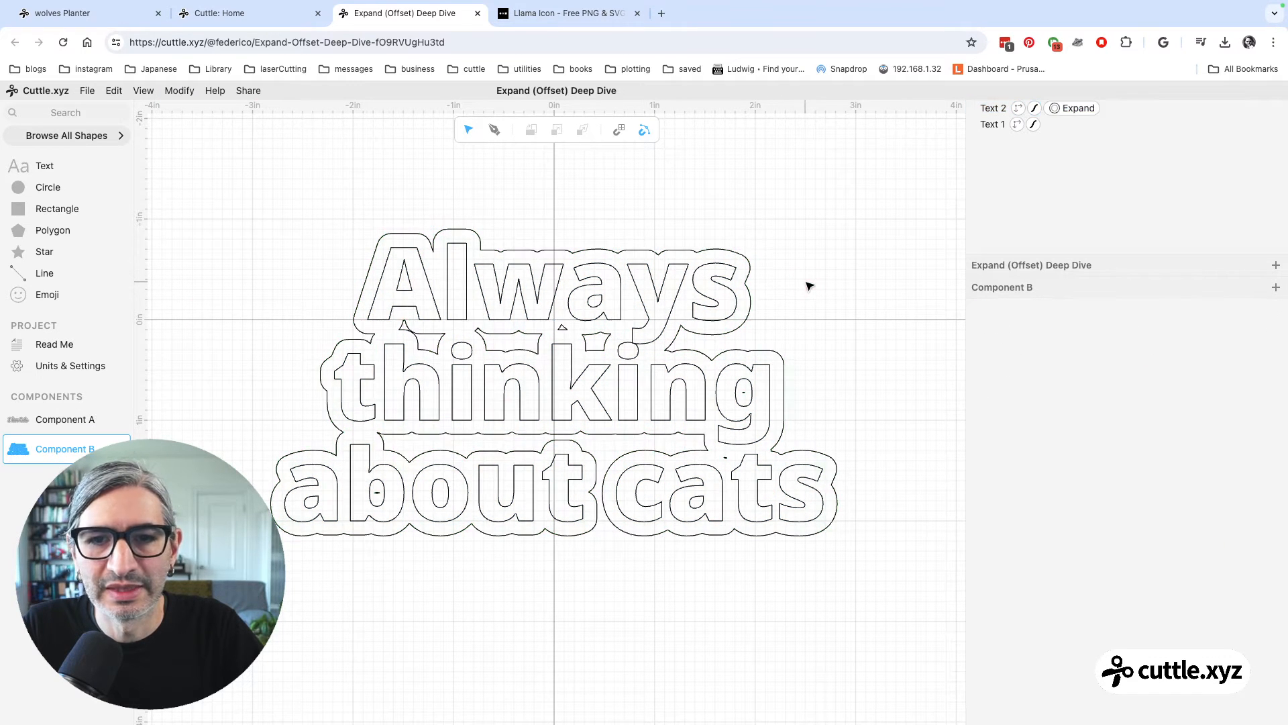
Change the stroke color of the expanded copy, Text 2, to red and deselect it
{"action": "left_click", "coordinate": [1034, 108]}
{"action": "left_click", "coordinate": [1063, 328]}
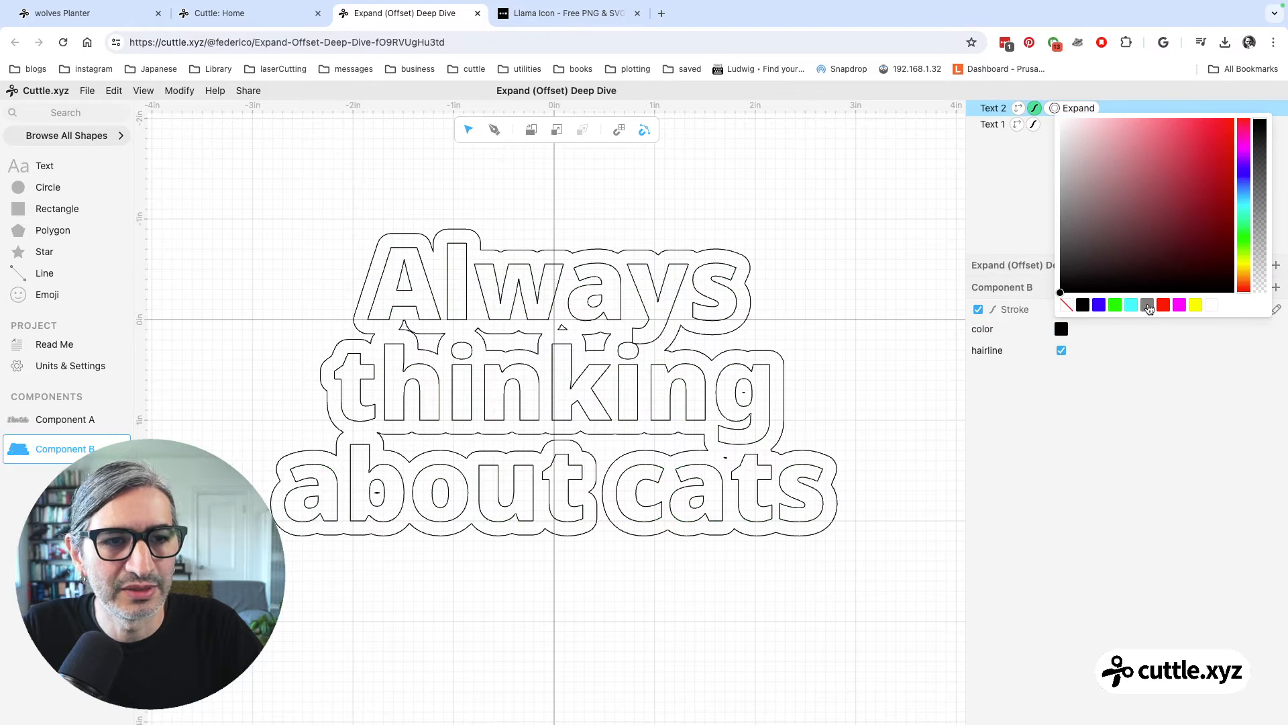
{"action": "left_click", "coordinate": [1164, 307]}
{"action": "left_click", "coordinate": [860, 309]}
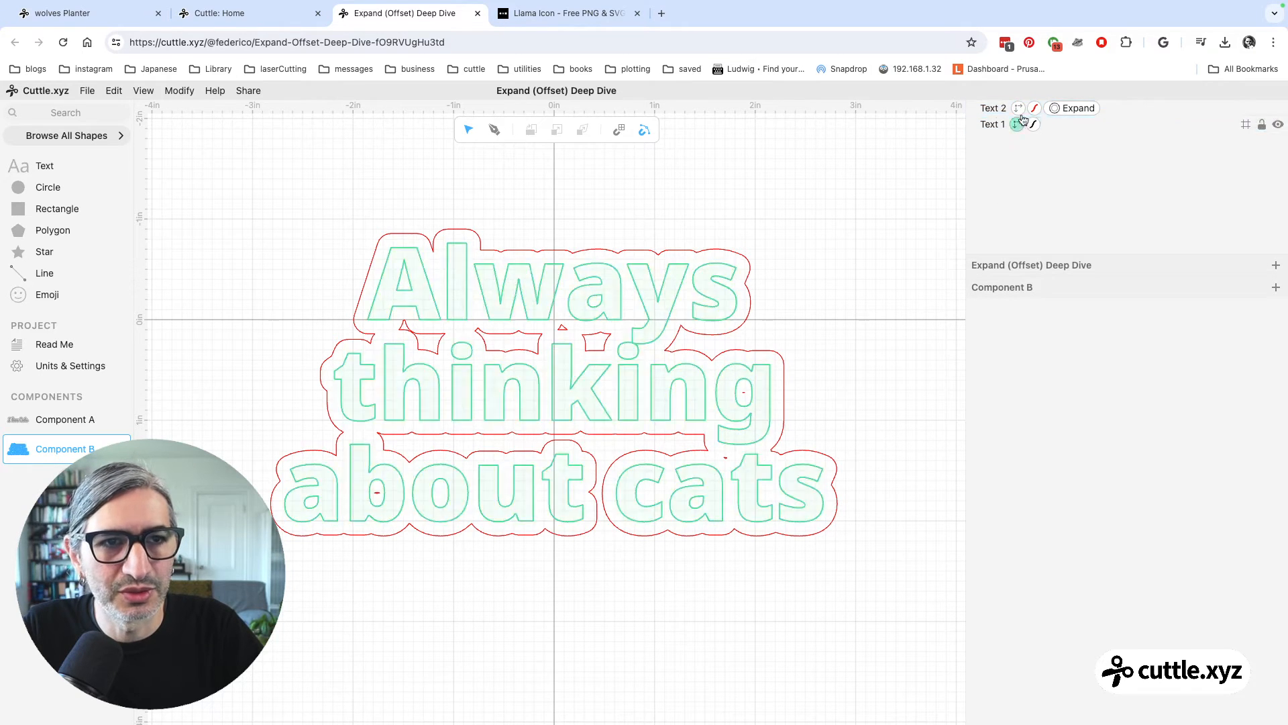
Increase the Expand distance of Text 2 to 0.22 and deselect it
{"action": "left_click", "coordinate": [1050, 110]}
{"action": "left_click", "coordinate": [1050, 109]}
{"action": "left_click_drag", "start_coordinate": [1092, 330], "coordinate": [1108, 327]}
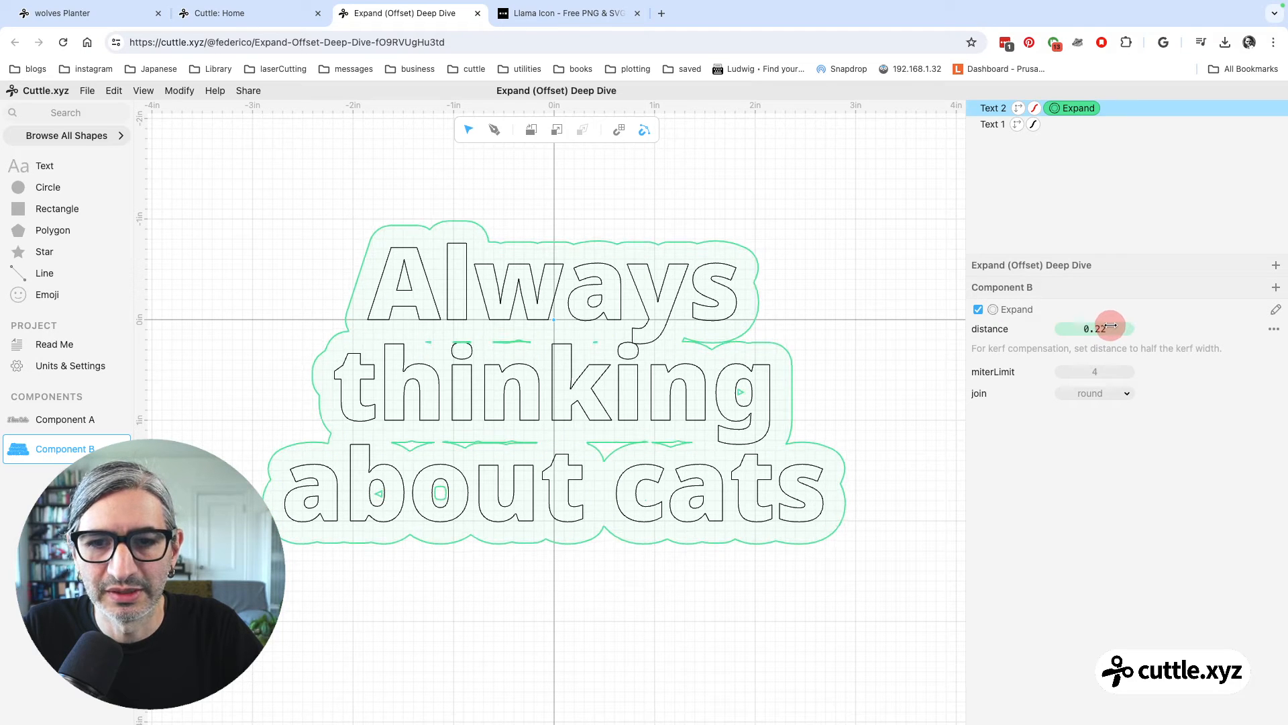
{"action": "left_click", "coordinate": [854, 342]}
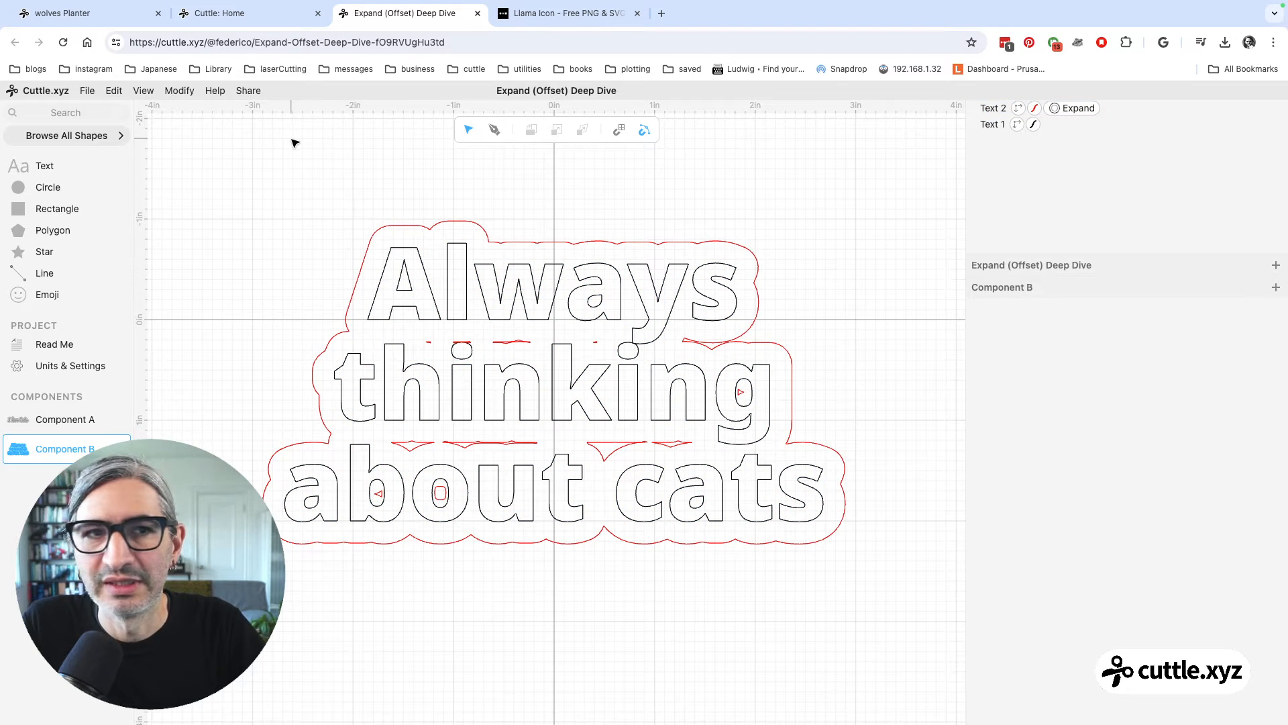
Apply the Remove Holes modifier to the red expanded copy, Text 2
{"action": "left_click", "coordinate": [991, 108]}
{"action": "left_click", "coordinate": [180, 90]}
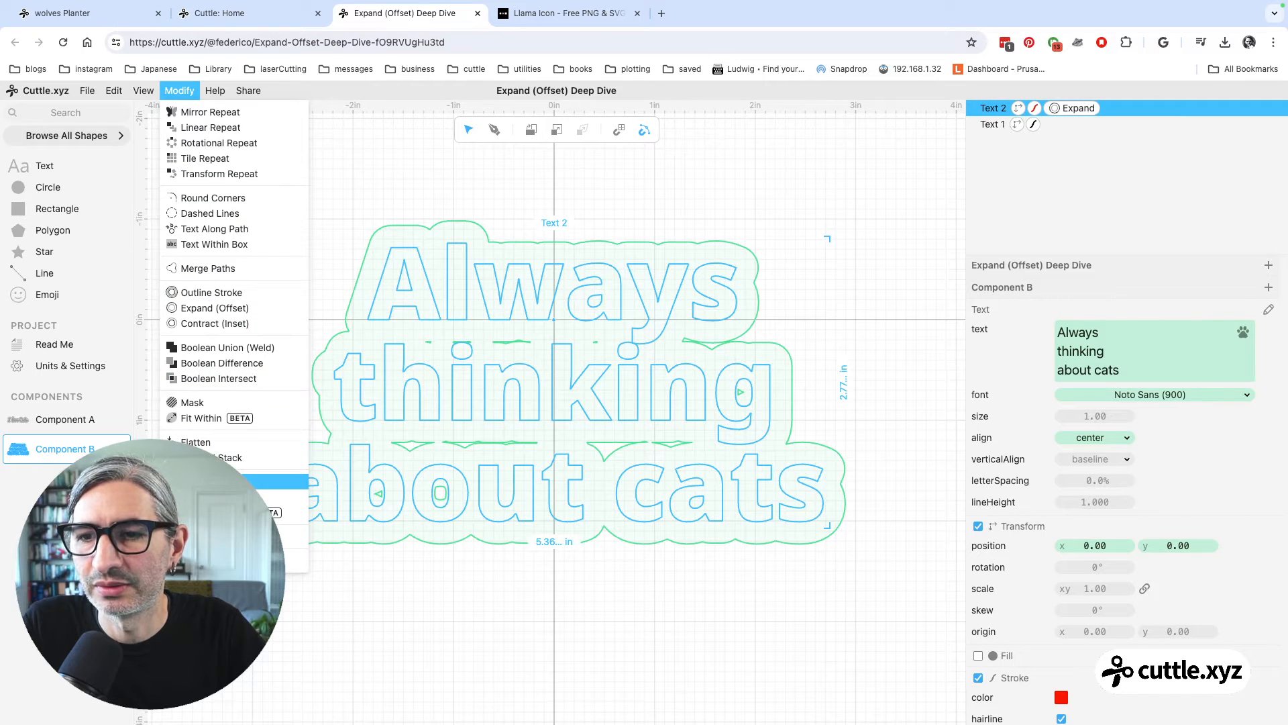
{"action": "left_click", "coordinate": [247, 481]}
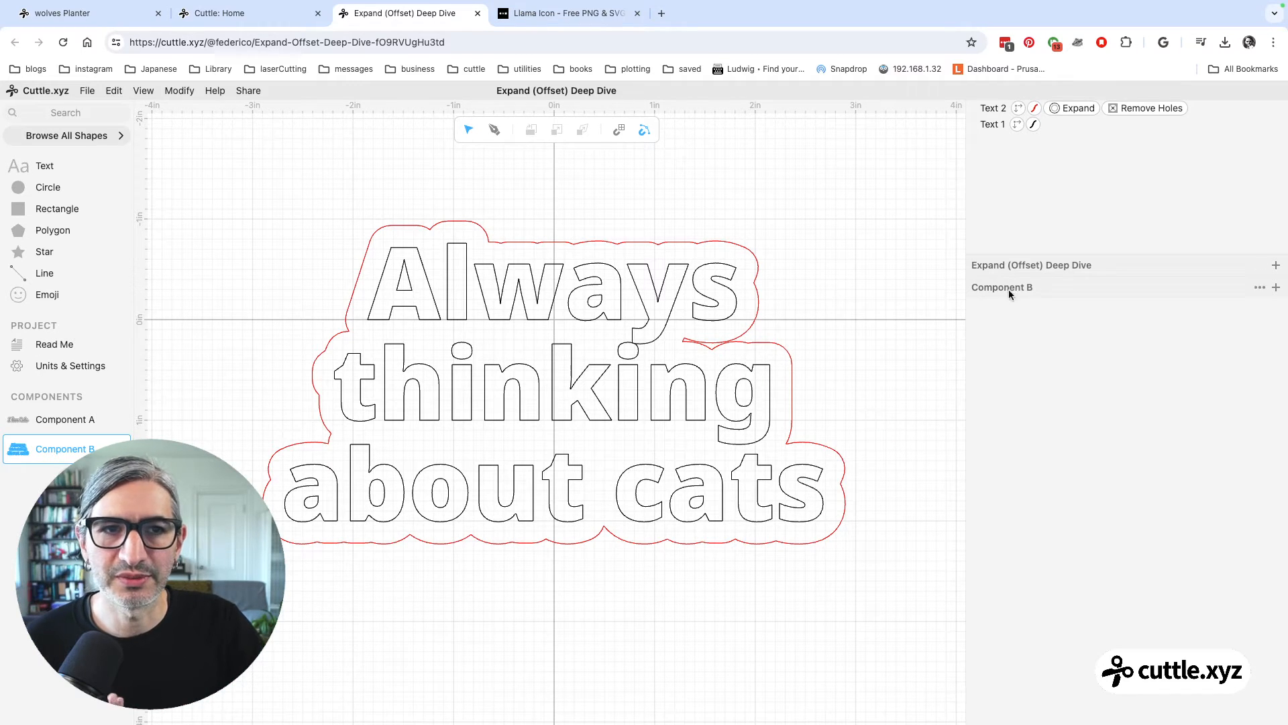
Turn on the fill for the original text, Text 1, keeping the default gray, and deselect it
{"action": "left_click", "coordinate": [673, 338]}
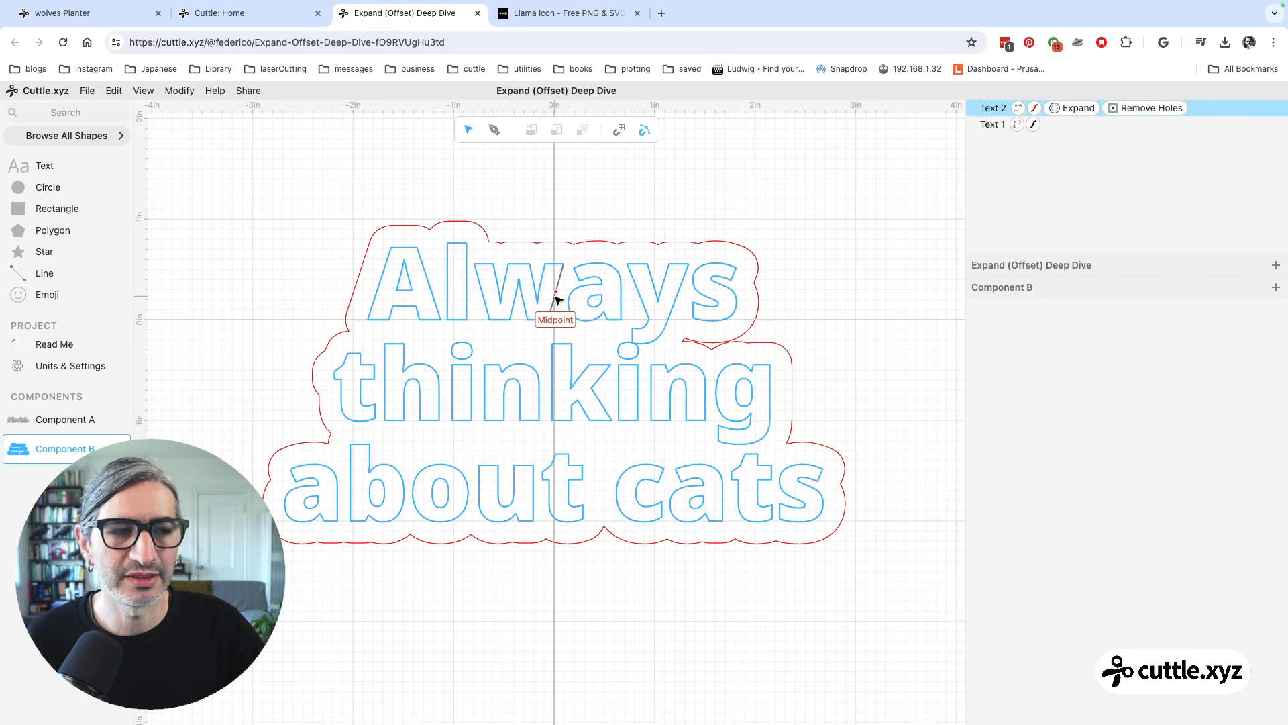
{"action": "left_click", "coordinate": [993, 124]}
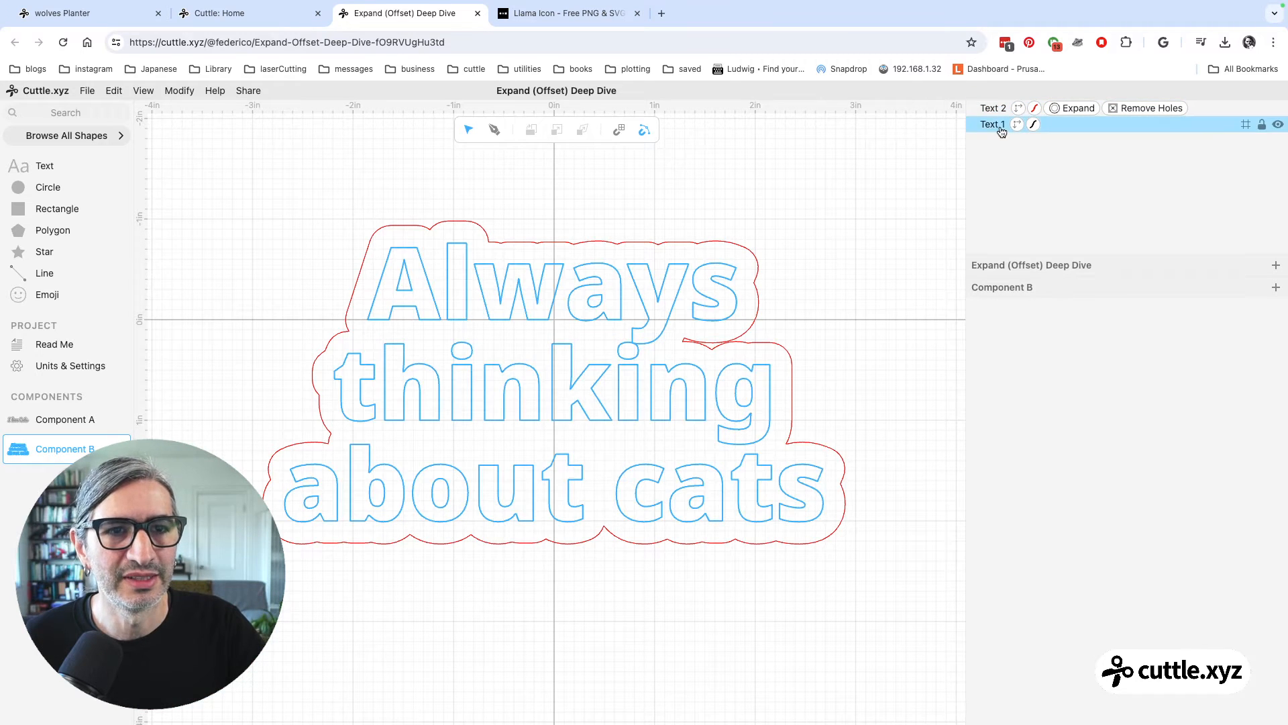
{"action": "left_click", "coordinate": [1001, 129]}
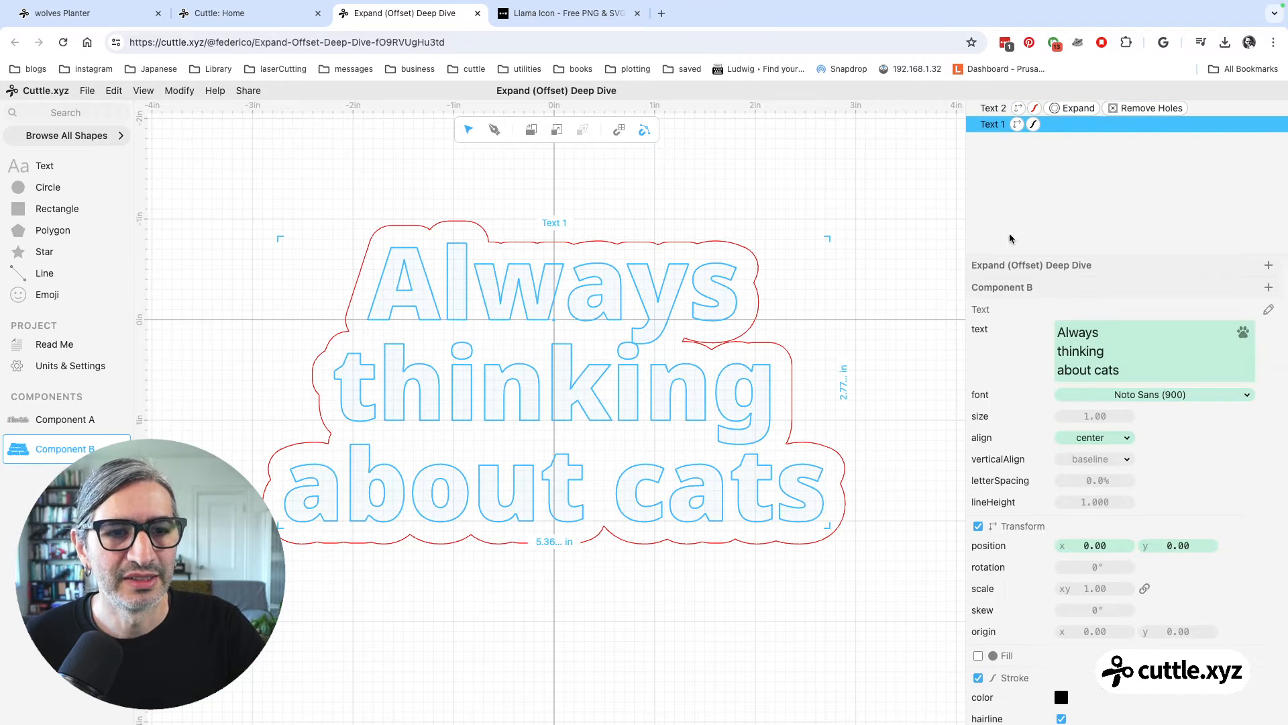
{"action": "left_click", "coordinate": [978, 656]}
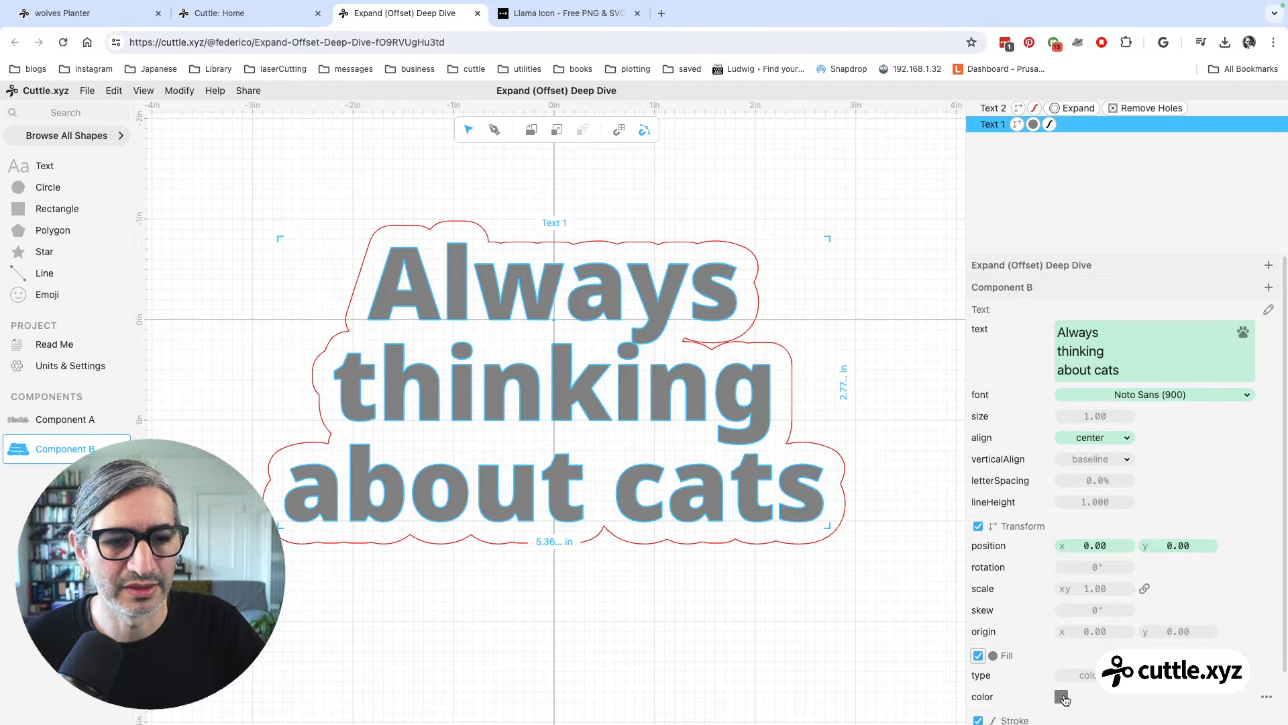
{"action": "left_click", "coordinate": [891, 659]}
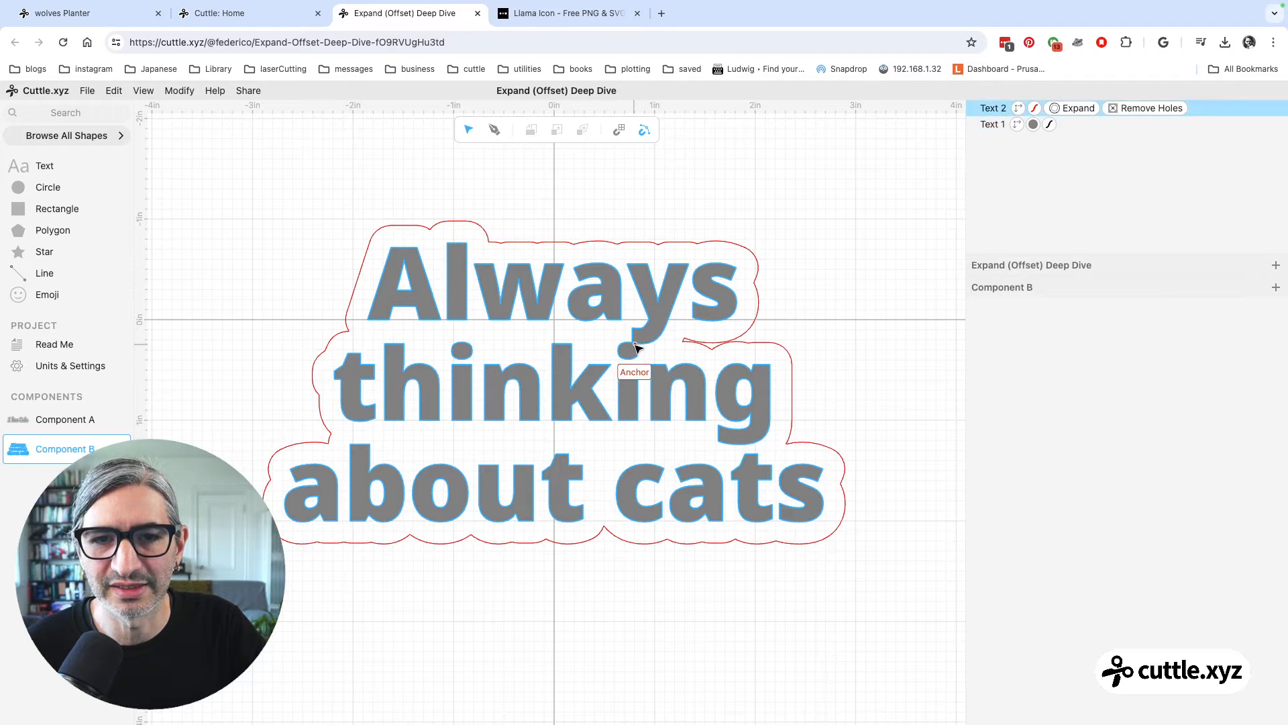
Increase the line height of Text 1 to 1.033 to separate its three lines slightly
{"action": "left_click", "coordinate": [992, 124]}
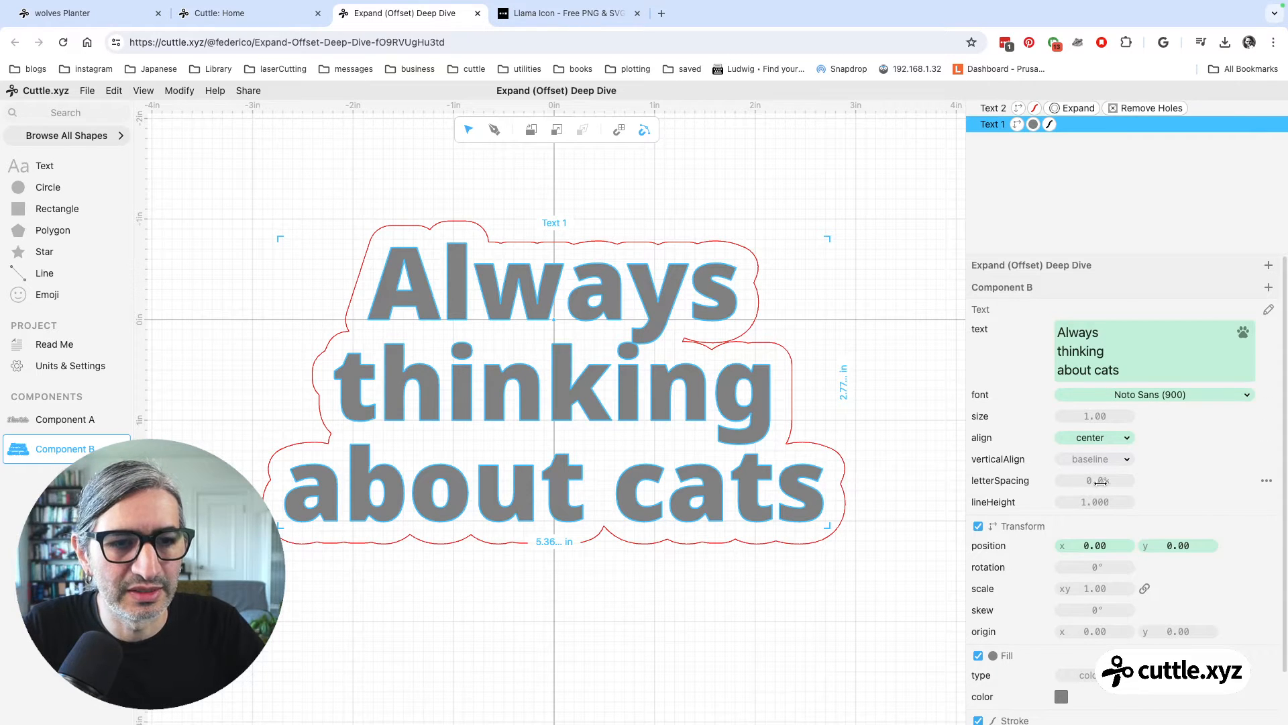
{"action": "left_click_drag", "start_coordinate": [1095, 502], "coordinate": [1130, 500]}
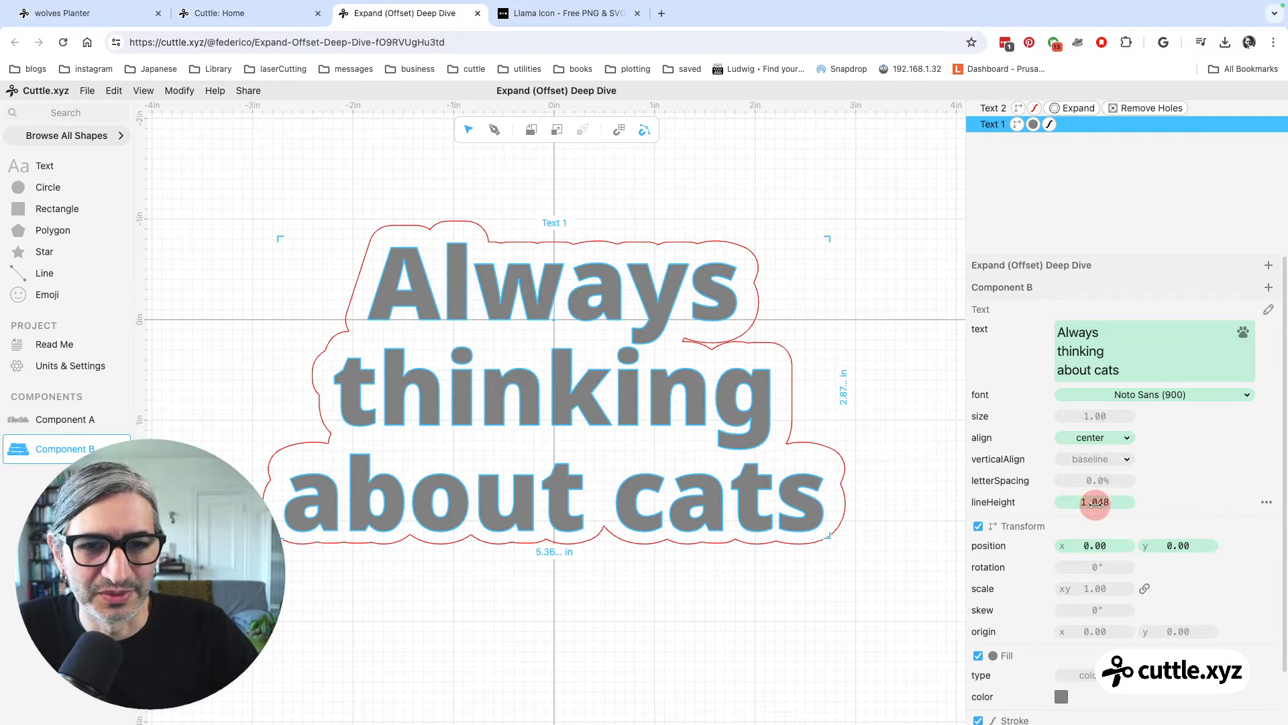
{"action": "left_click_drag", "start_coordinate": [1101, 503], "coordinate": [1090, 504]}
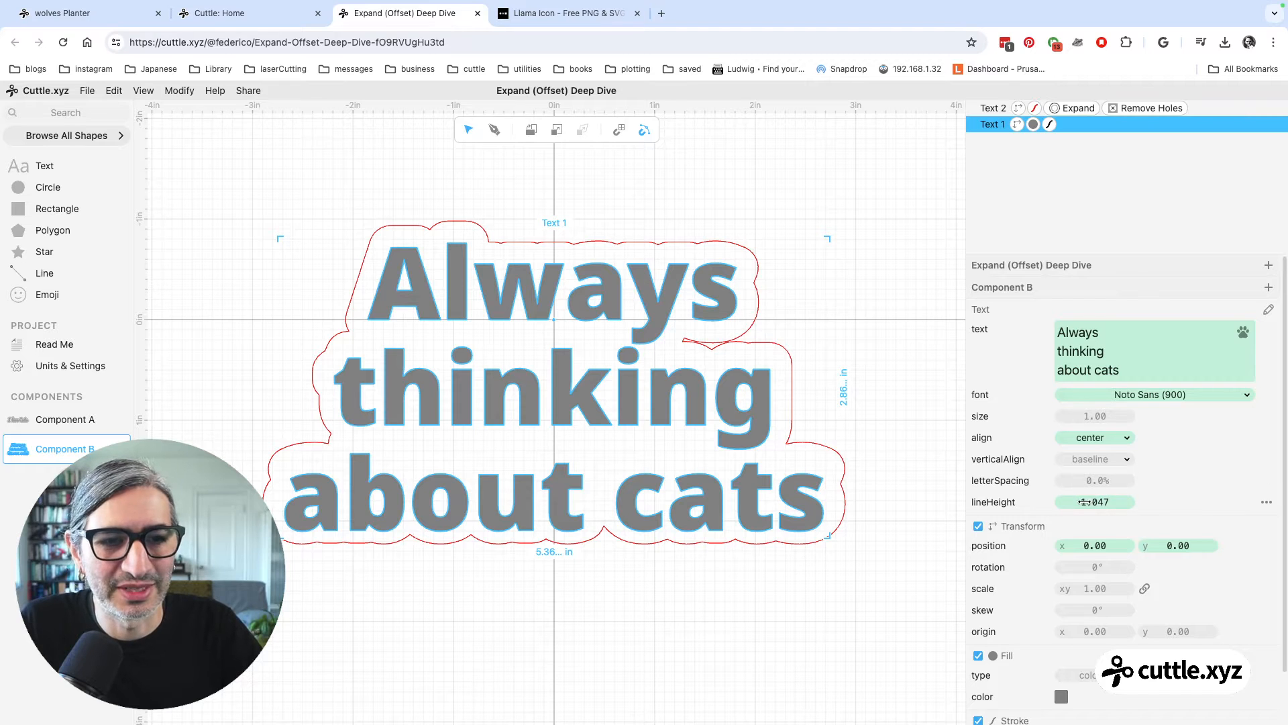
{"action": "mouse_move", "coordinate": [1085, 501]}
{"action": "left_mouse_down"}
{"action": "mouse_move", "coordinate": [1056, 502]}
{"action": "mouse_move", "coordinate": [1098, 502]}
{"action": "left_mouse_up"}
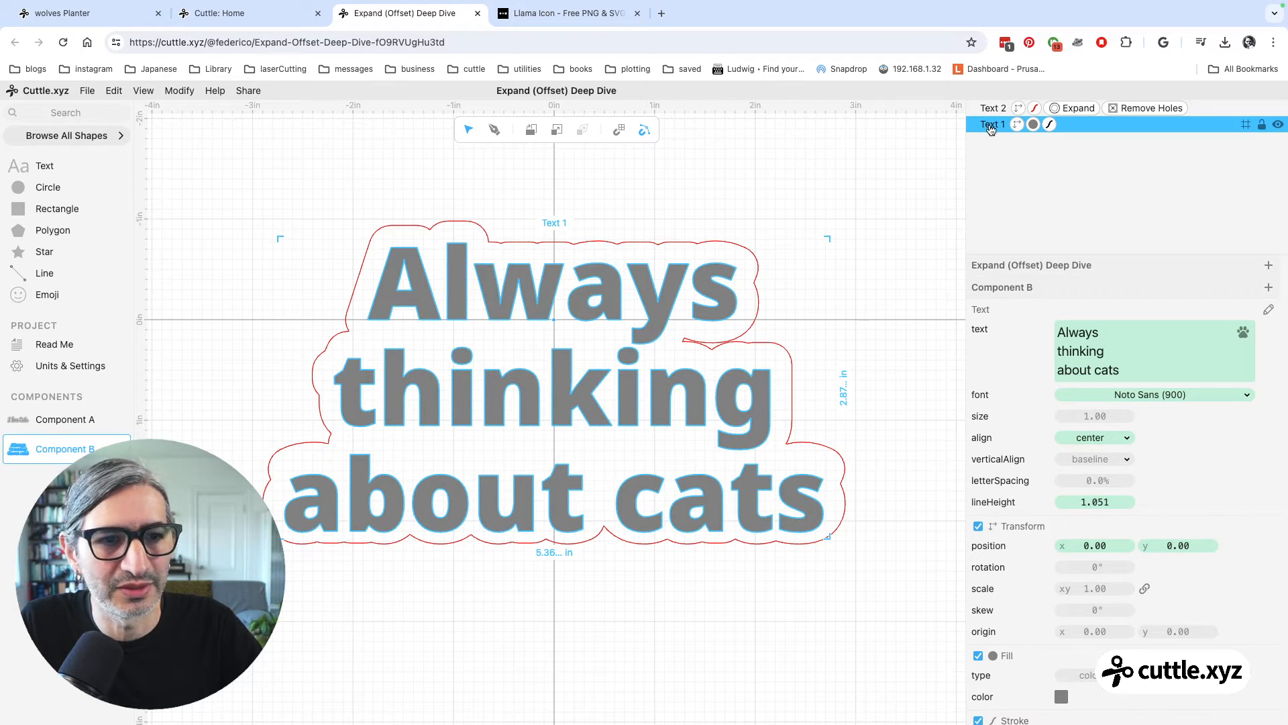
{"action": "left_click_drag", "start_coordinate": [1085, 502], "coordinate": [1047, 502]}
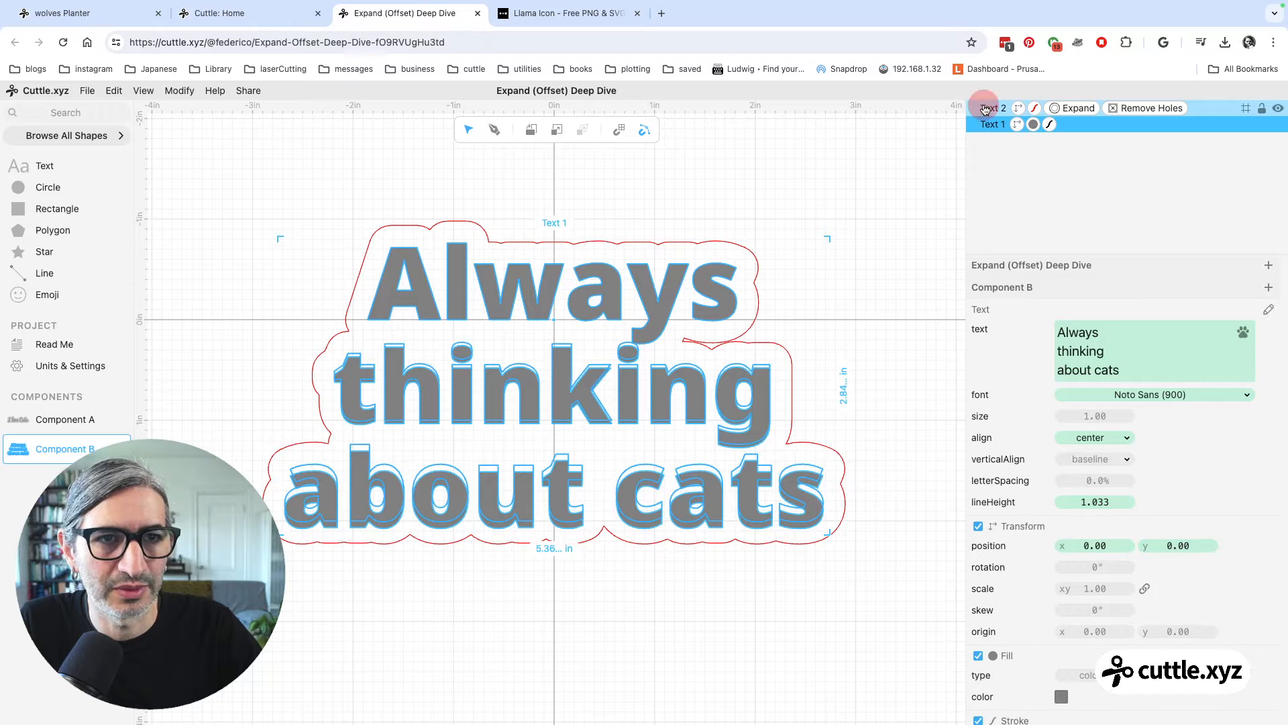
Set the line height of the red outline copy, Text 2, to 1.030 and deselect it
{"action": "left_click", "coordinate": [992, 108]}
{"action": "left_click_drag", "start_coordinate": [1095, 501], "coordinate": [1161, 502]}
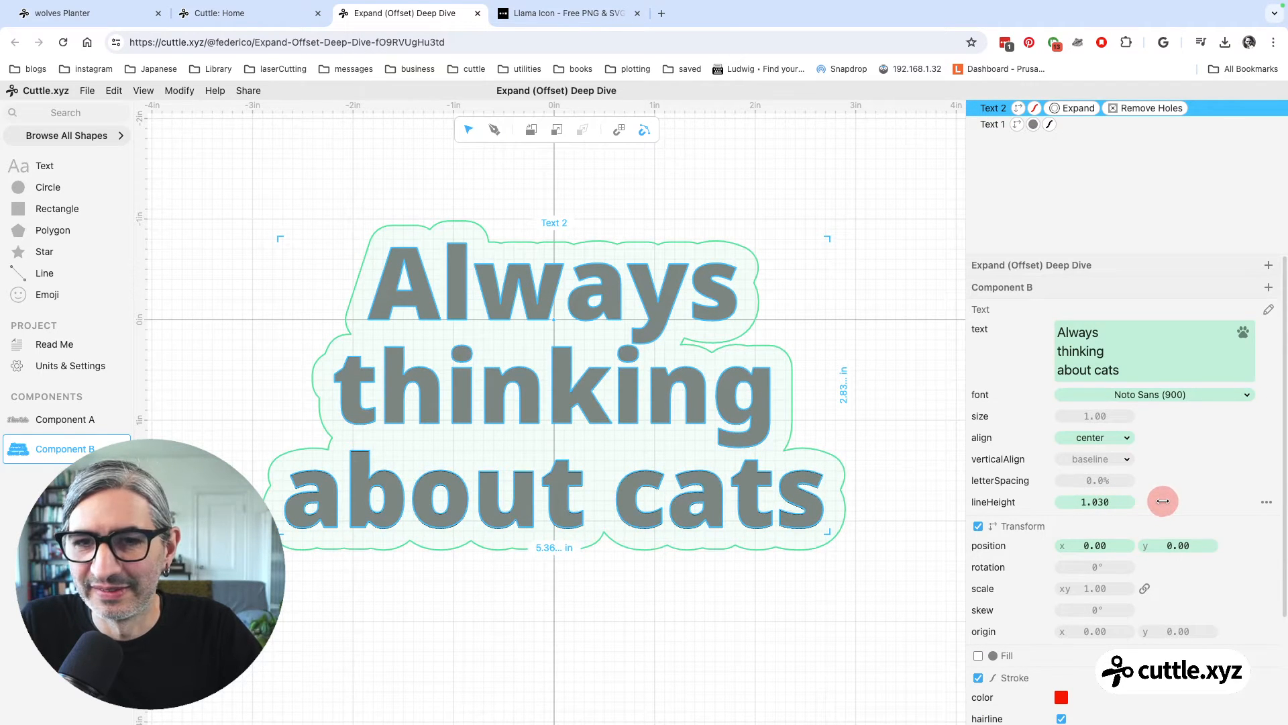
{"action": "left_click", "coordinate": [601, 638]}
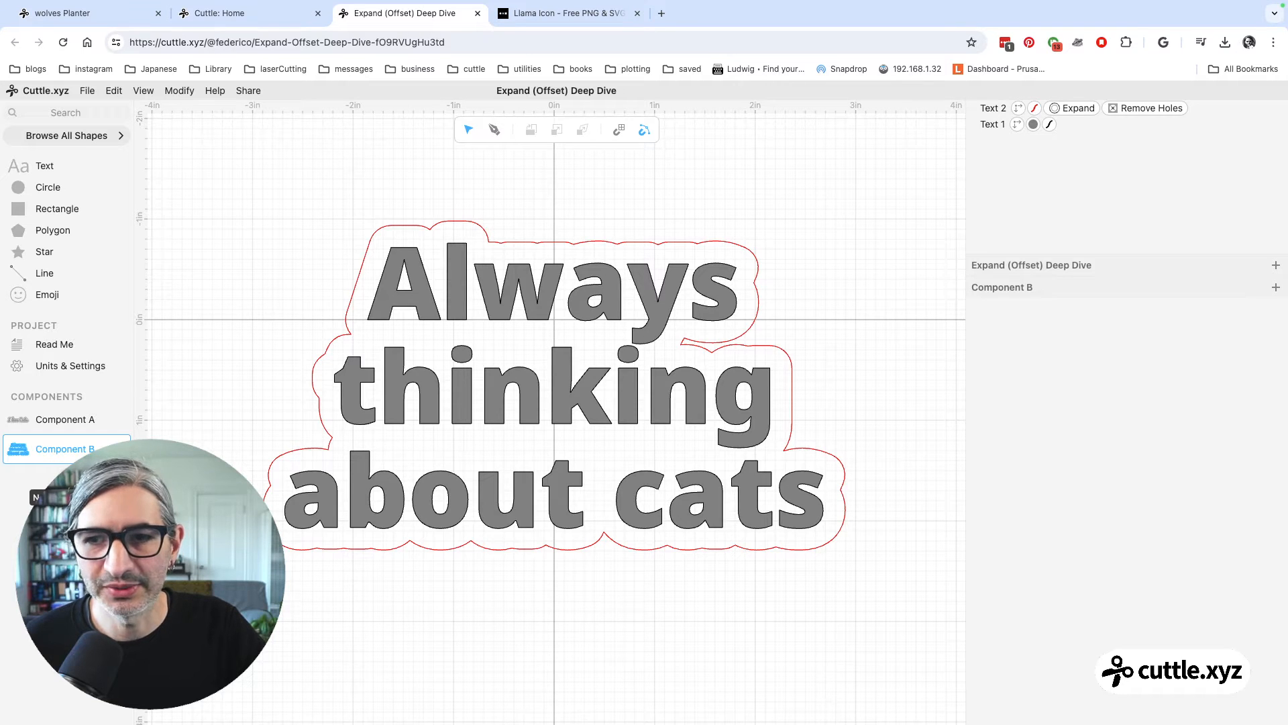
Create a new component, Component C, and add a 1.00 in square centered on the origin
{"action": "left_click", "coordinate": [67, 478]}
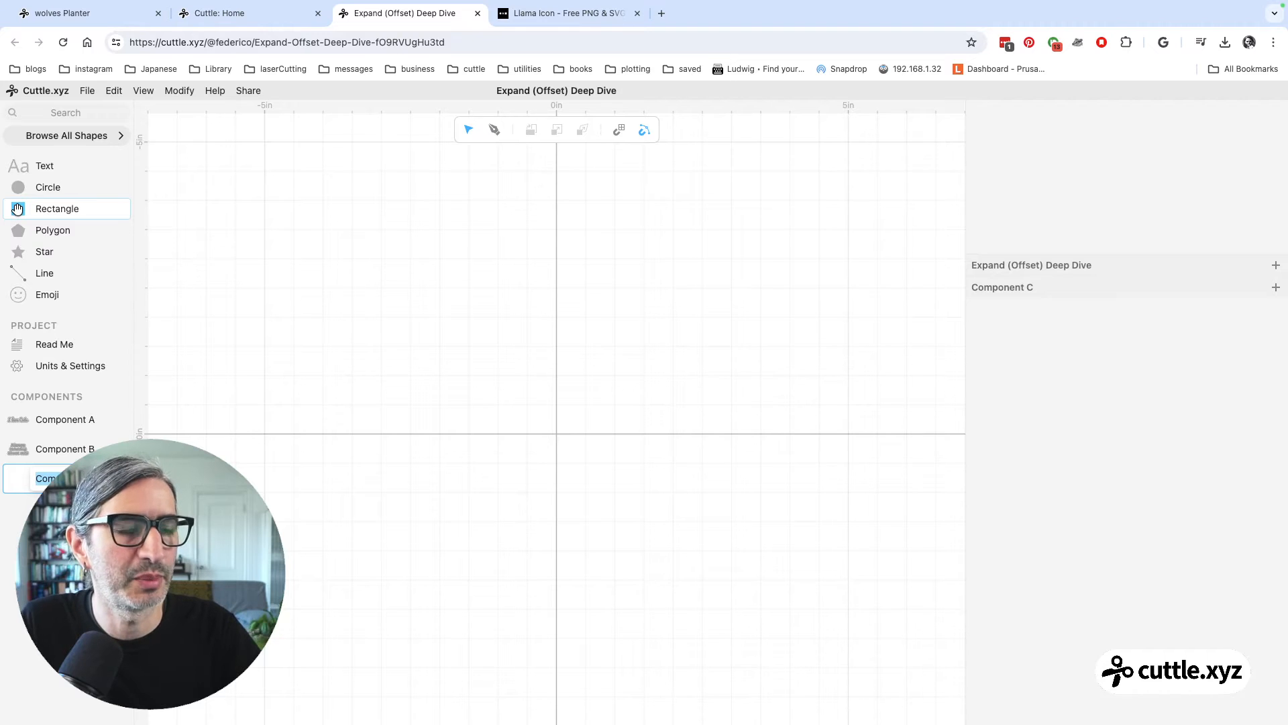
{"action": "left_click_drag", "start_coordinate": [18, 210], "coordinate": [732, 425]}
{"action": "scroll", "coordinate": [655, 431], "scroll_direction": "up", "scroll_amount": 3}
{"action": "left_click", "coordinate": [603, 452]}
{"action": "scroll", "coordinate": [648, 412], "scroll_direction": "up", "scroll_amount": 5}
{"action": "left_click_drag", "start_coordinate": [364, 246], "coordinate": [786, 590]}
Apply Expand (Offset) to the square with the default distance of 0.10, and compare it with the outlined text in Component A
{"action": "left_click", "coordinate": [174, 92]}
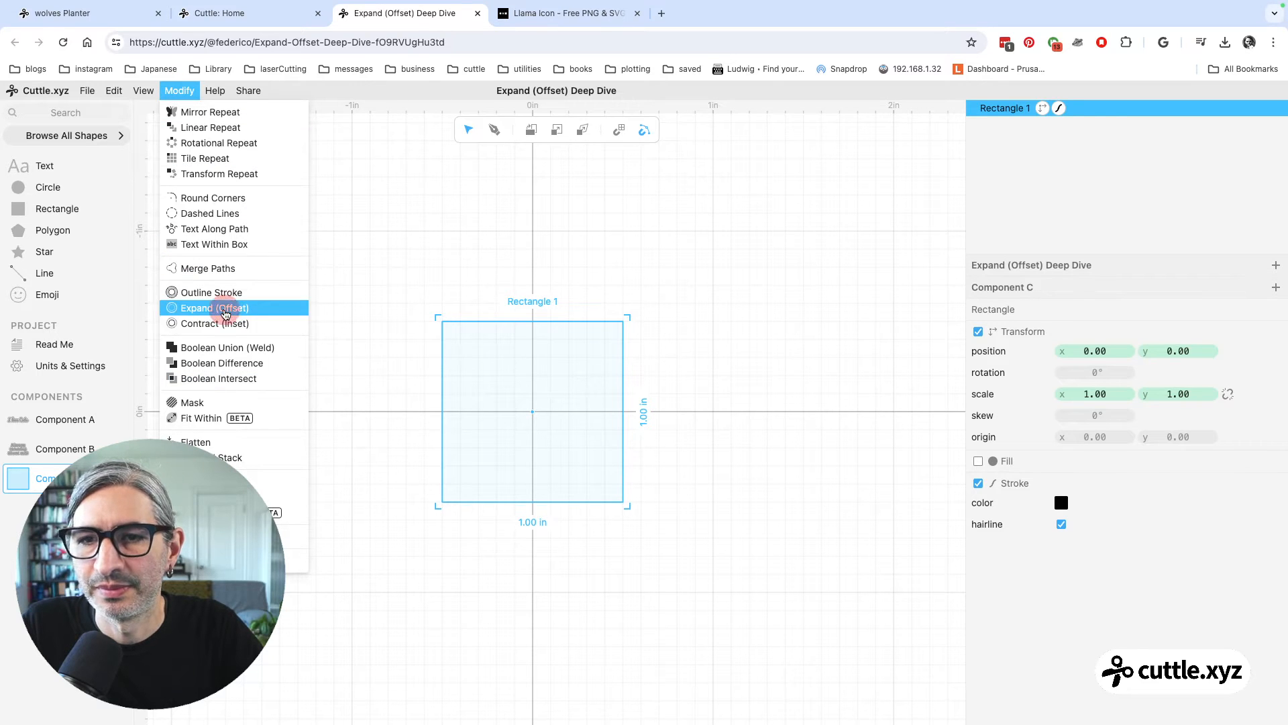
{"action": "left_click", "coordinate": [223, 308]}
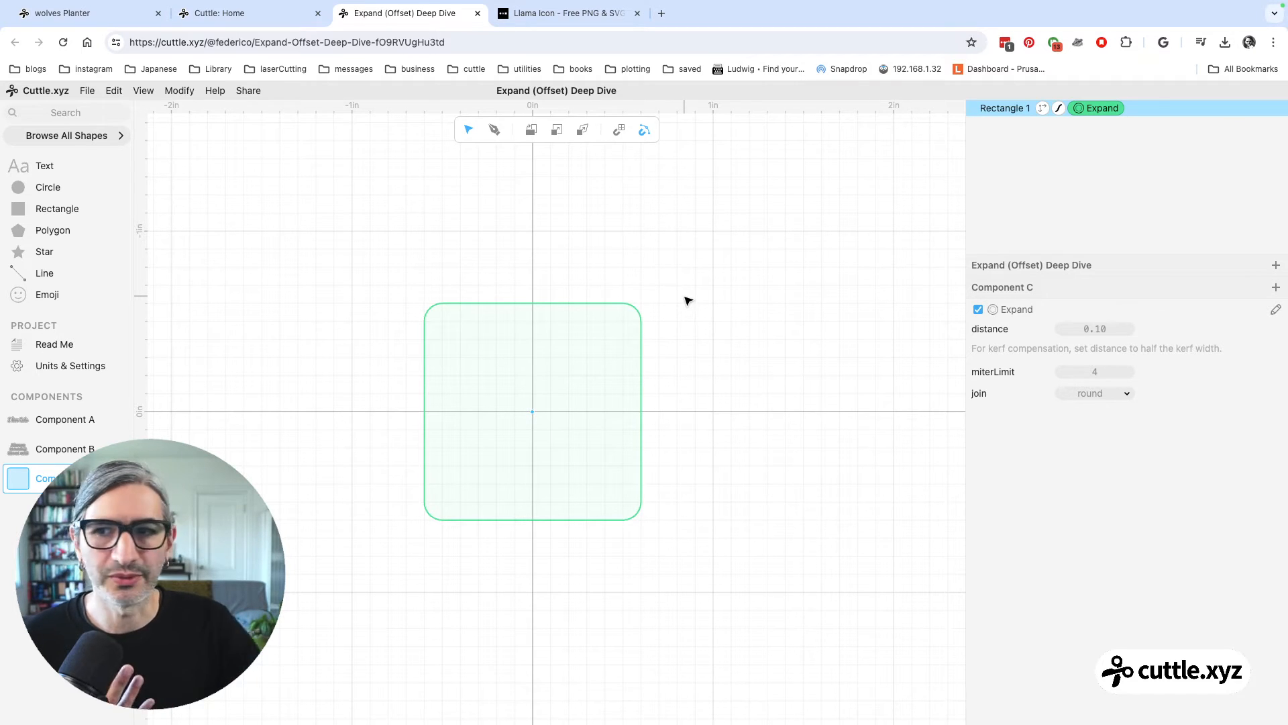
{"action": "left_click", "coordinate": [34, 419]}
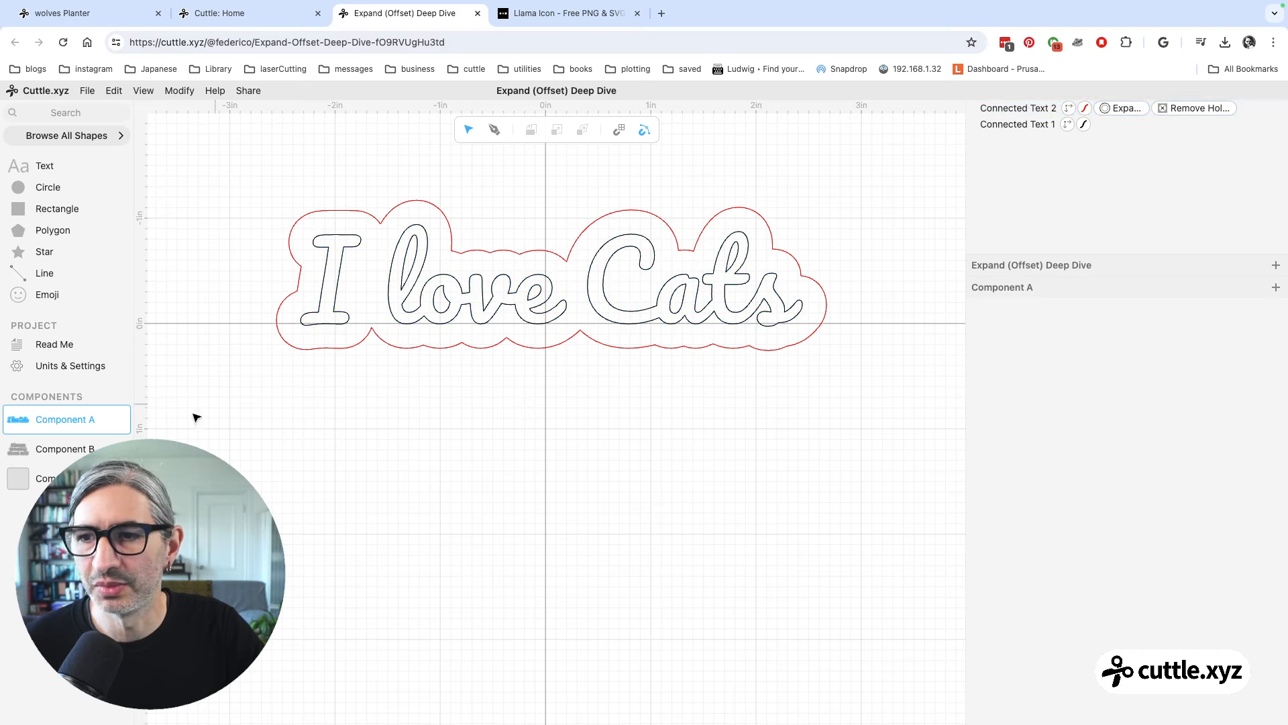
{"action": "left_click", "coordinate": [74, 479]}
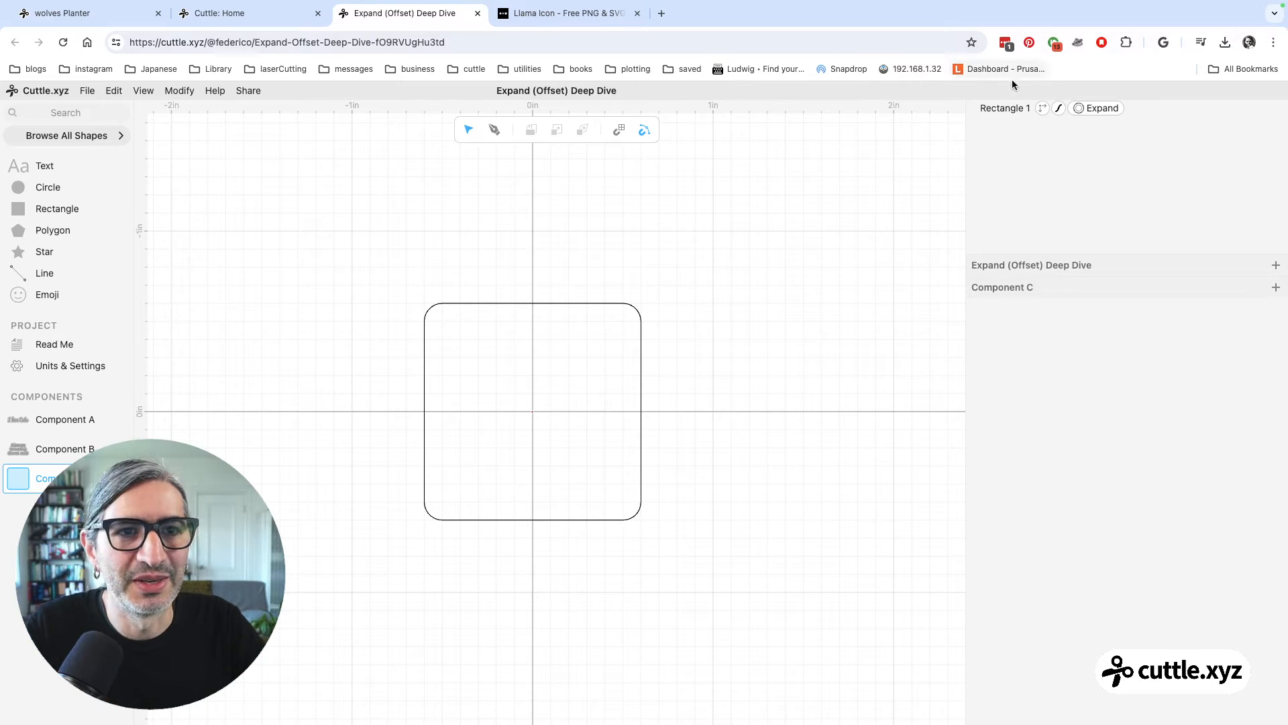
Duplicate the expanded square and remove the Expand modifier from the copy, Rectangle 2
{"action": "left_click", "coordinate": [999, 109]}
{"action": "key", "text": "super+d"}
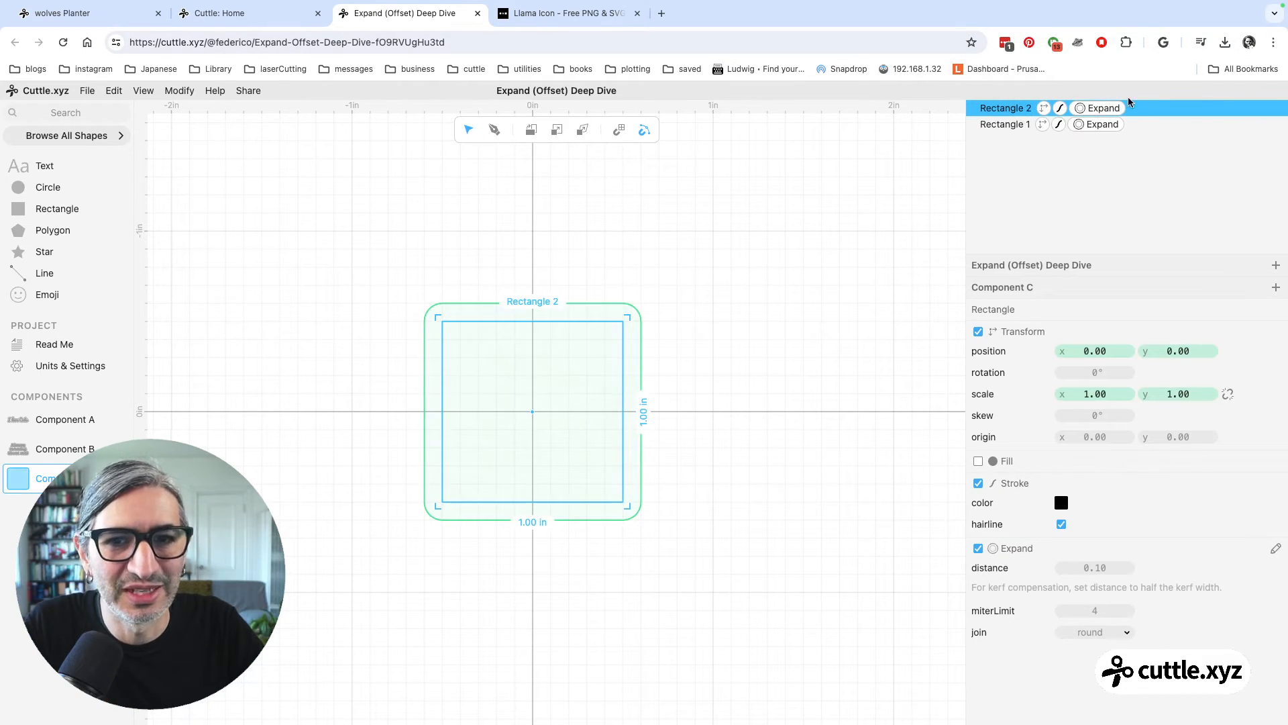
{"action": "left_click", "coordinate": [1095, 108]}
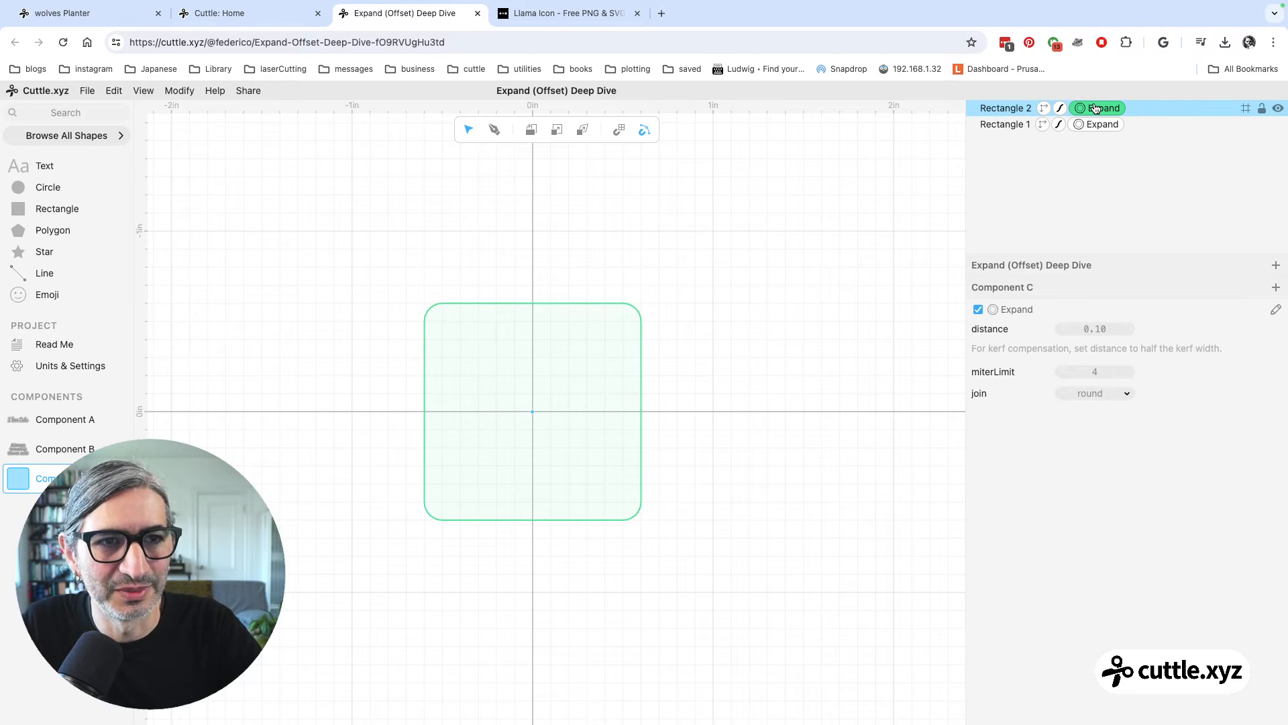
{"action": "key", "text": "BackSpace"}
{"action": "left_click", "coordinate": [661, 302]}
{"action": "scroll", "coordinate": [662, 308], "scroll_direction": "up", "scroll_amount": 1}
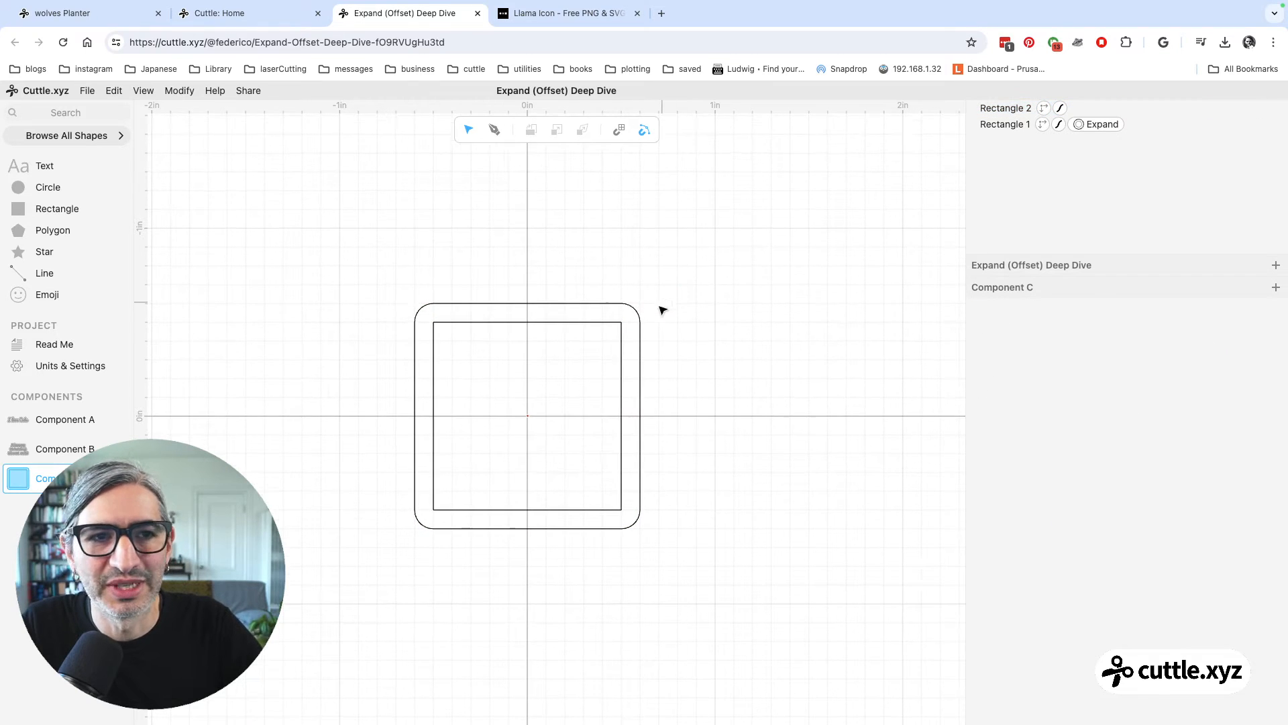
Change the stroke color of the expanded outer square, Rectangle 1, to red and deselect it
{"action": "left_click", "coordinate": [619, 324]}
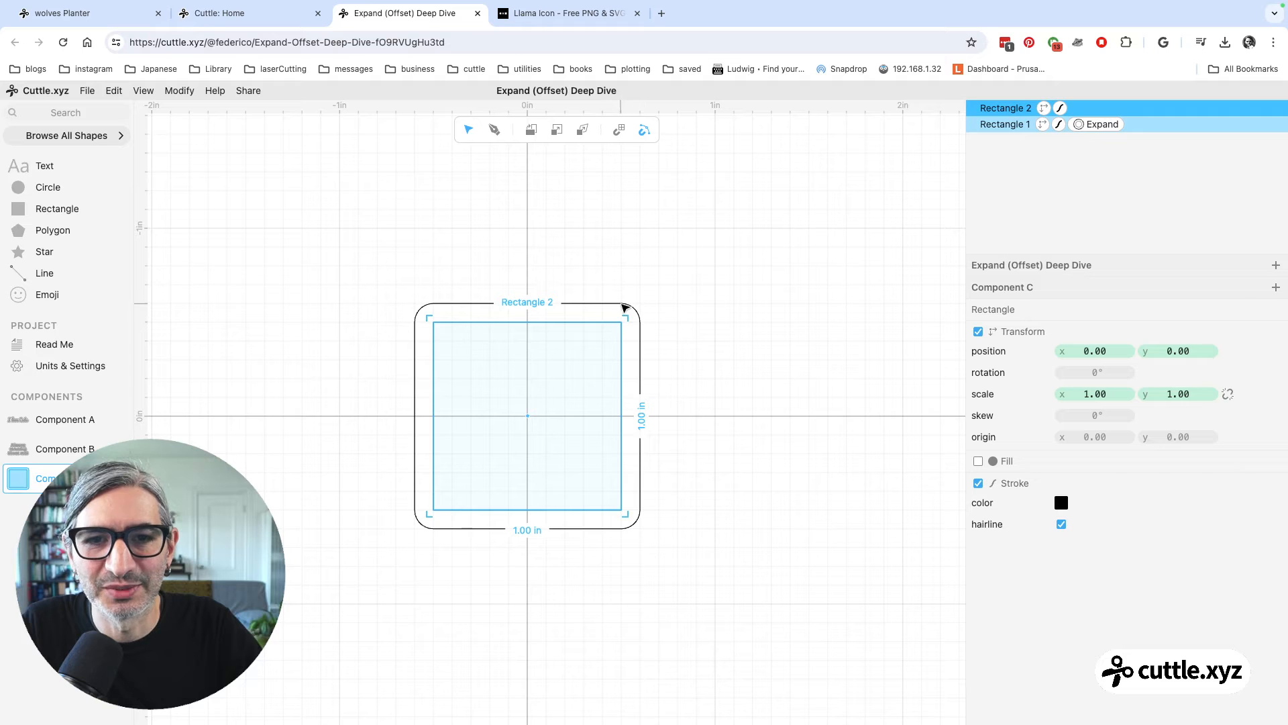
{"action": "left_click", "coordinate": [624, 308]}
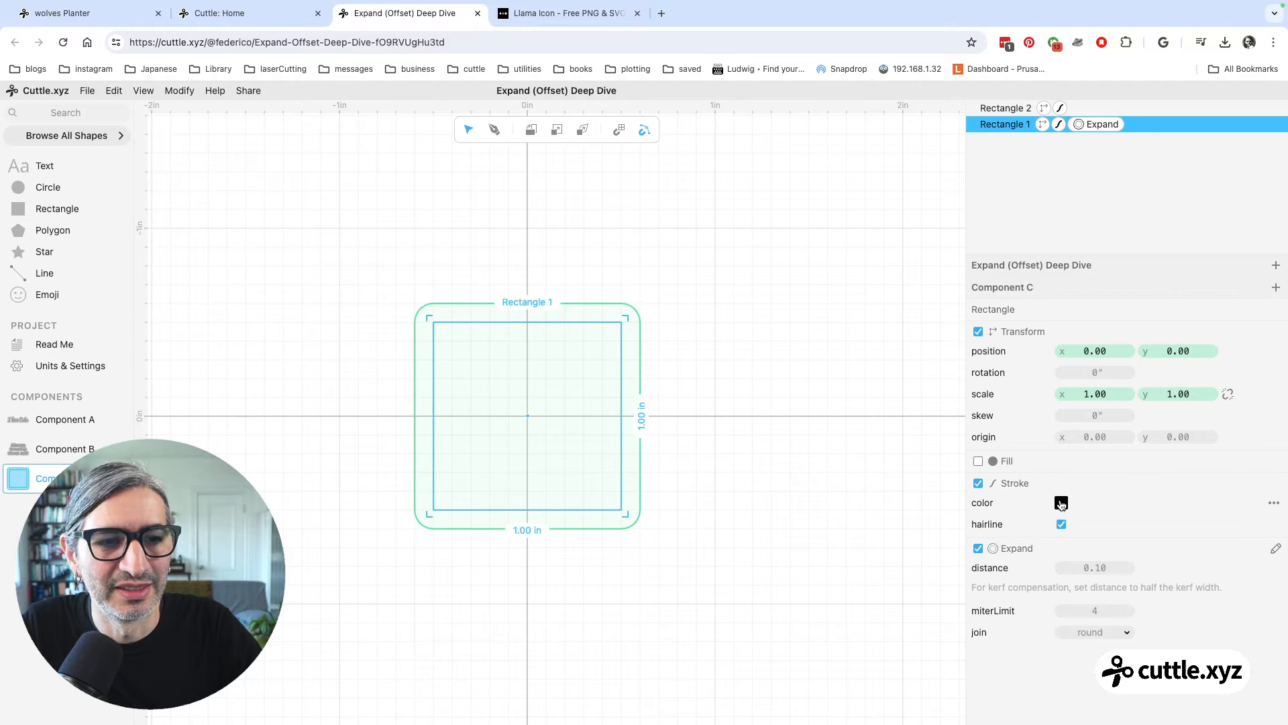
{"action": "left_click", "coordinate": [1060, 503]}
{"action": "left_click", "coordinate": [1162, 485]}
{"action": "left_click", "coordinate": [721, 437]}
{"action": "scroll", "coordinate": [674, 420], "scroll_direction": "up", "scroll_amount": 2}
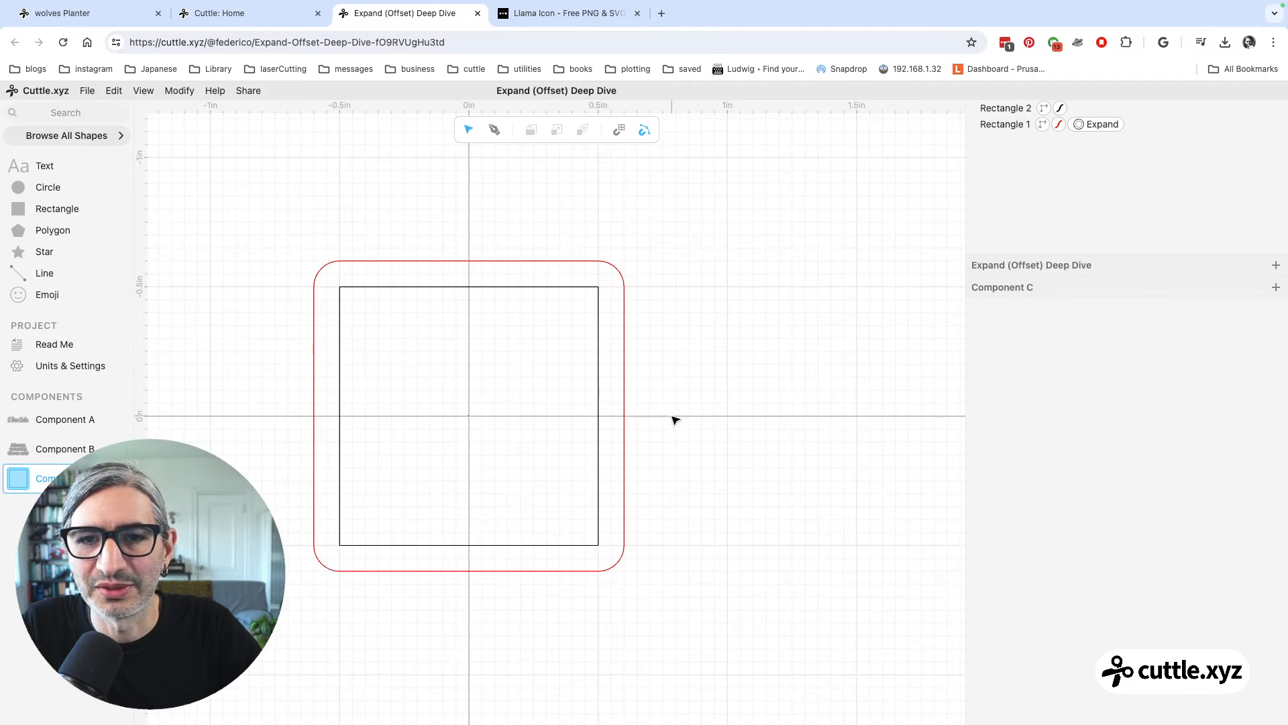
{"action": "scroll", "coordinate": [674, 416], "scroll_direction": "left", "scroll_amount": 3}
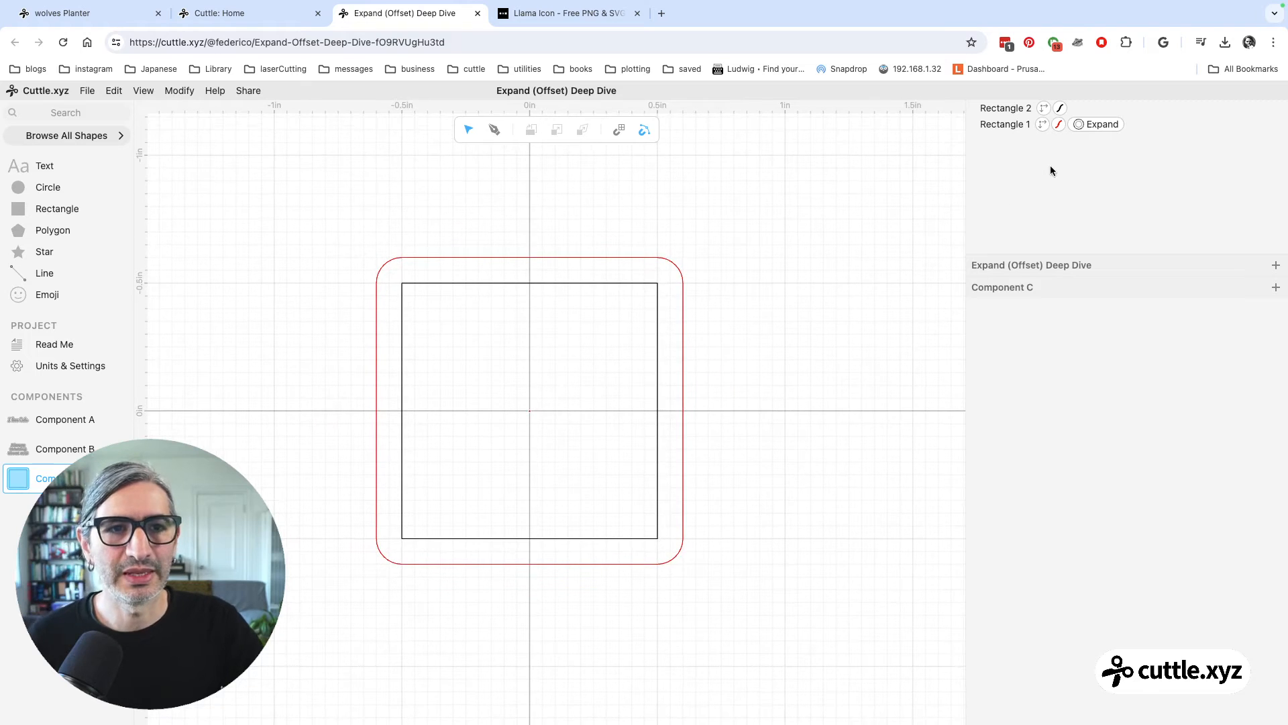
Increase the Expand distance of Rectangle 1 to 0.141 and deselect it
{"action": "left_click", "coordinate": [1103, 124]}
{"action": "left_click_drag", "start_coordinate": [1090, 329], "coordinate": [1181, 327]}
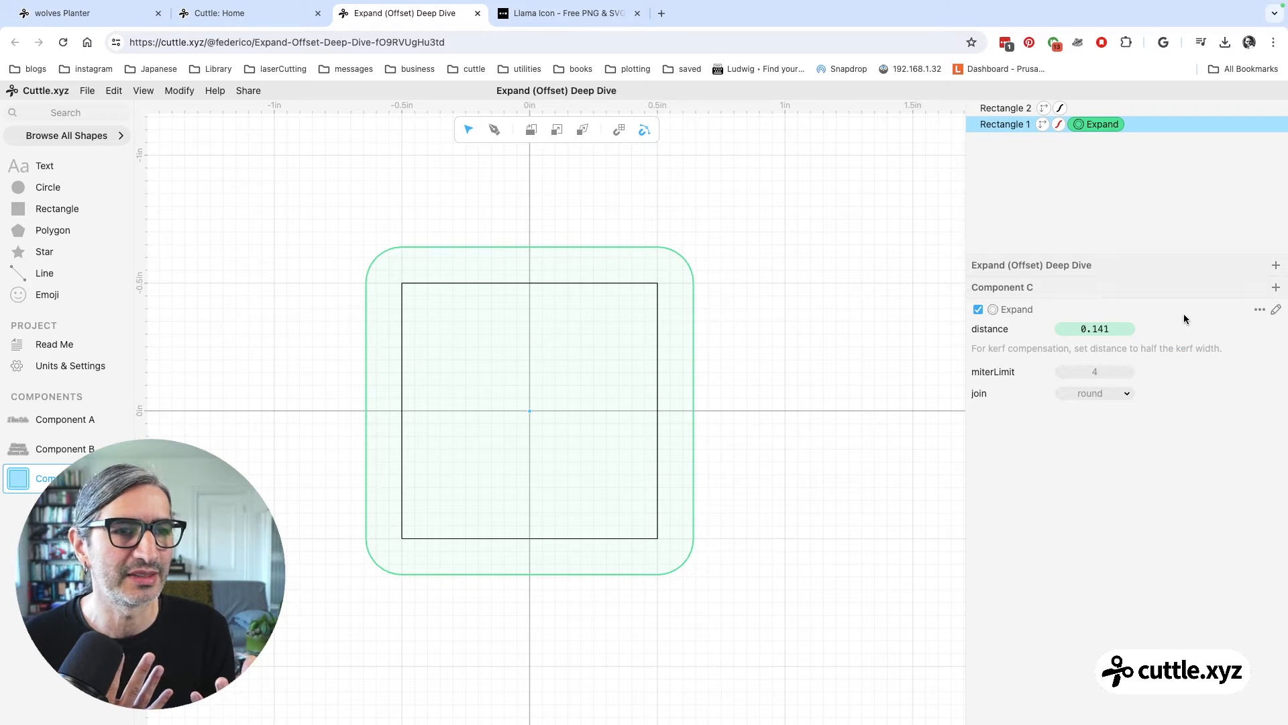
{"action": "left_click", "coordinate": [851, 403]}
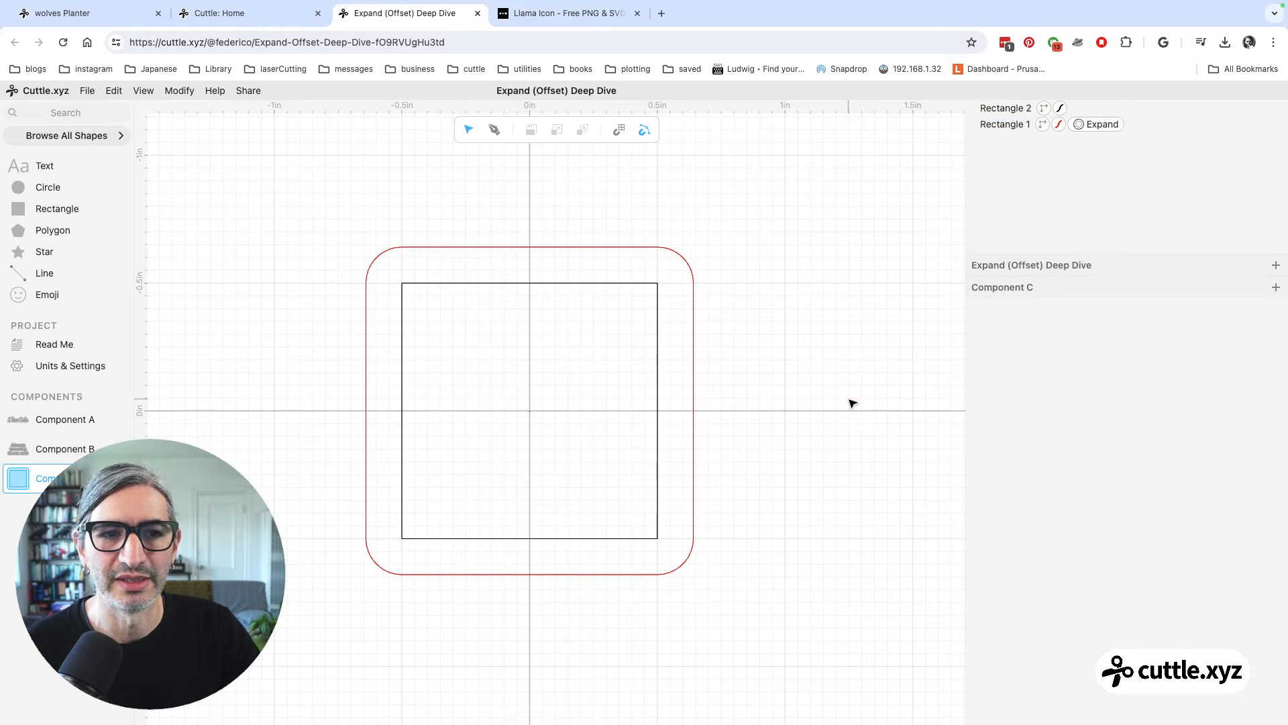
Try the miter join on Rectangle 1's Expand modifier and return the join to round
{"action": "left_click", "coordinate": [1099, 127]}
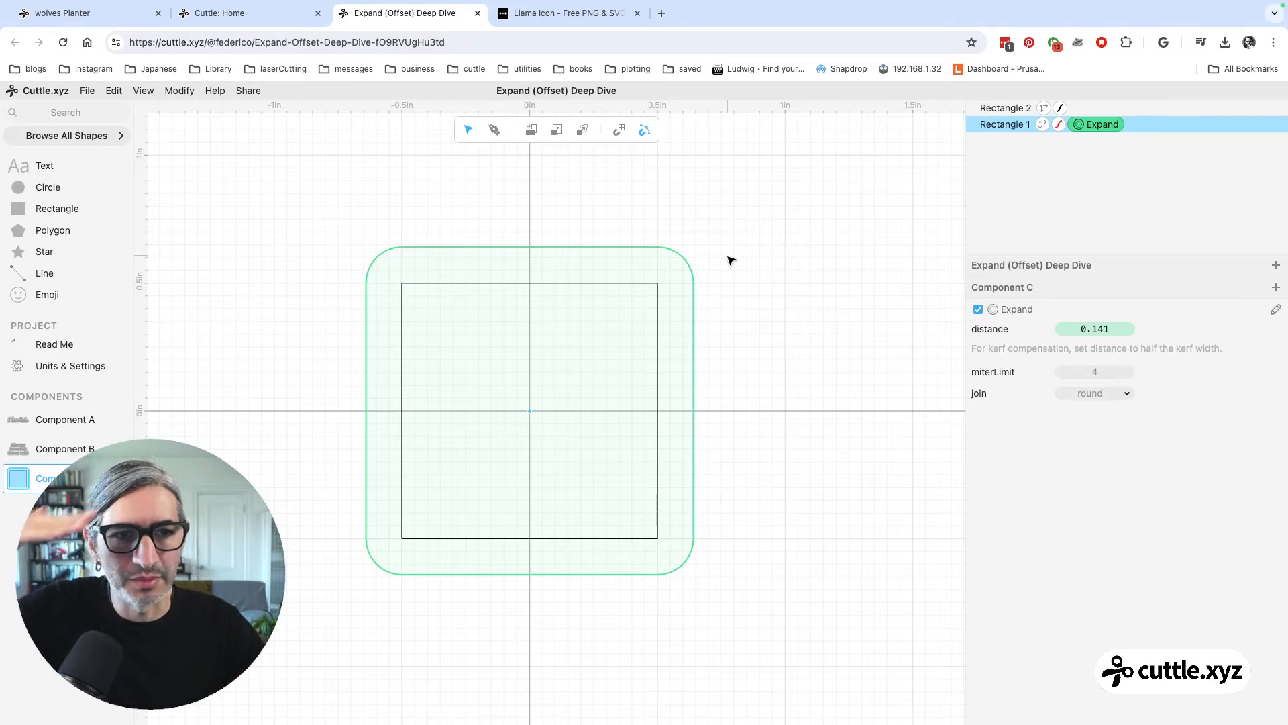
{"action": "left_click", "coordinate": [1107, 393]}
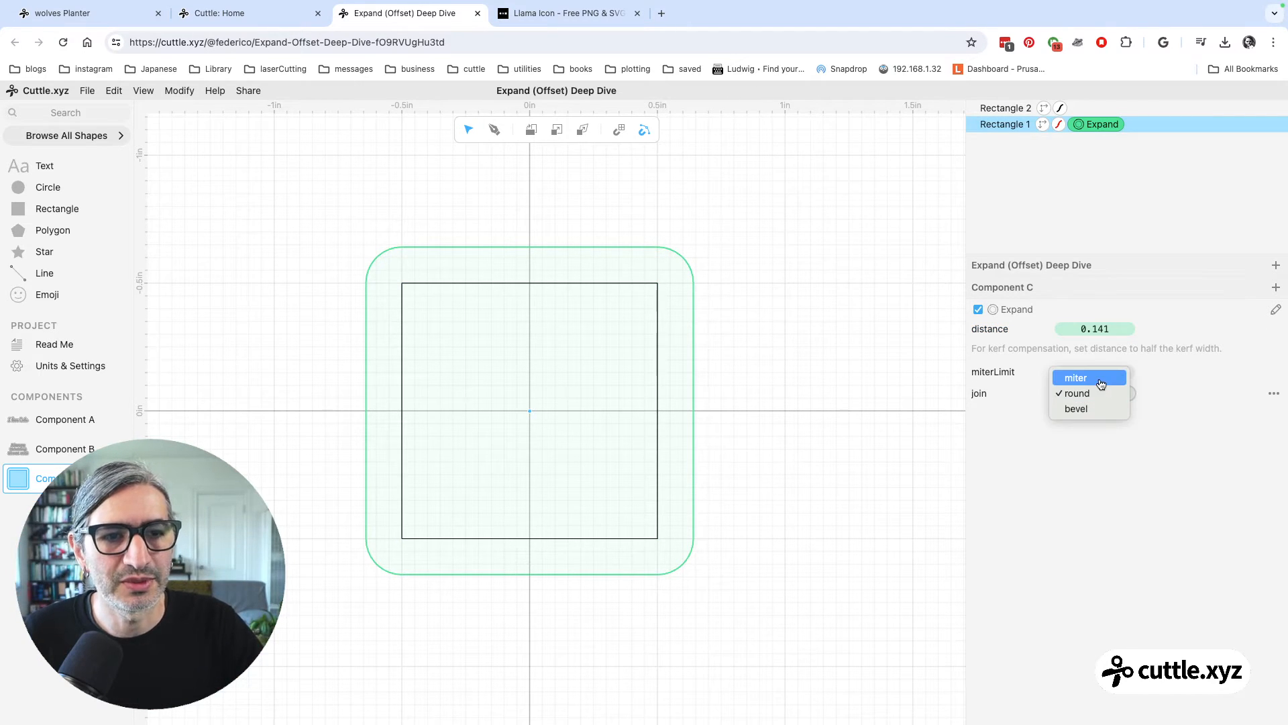
{"action": "left_click", "coordinate": [1101, 379]}
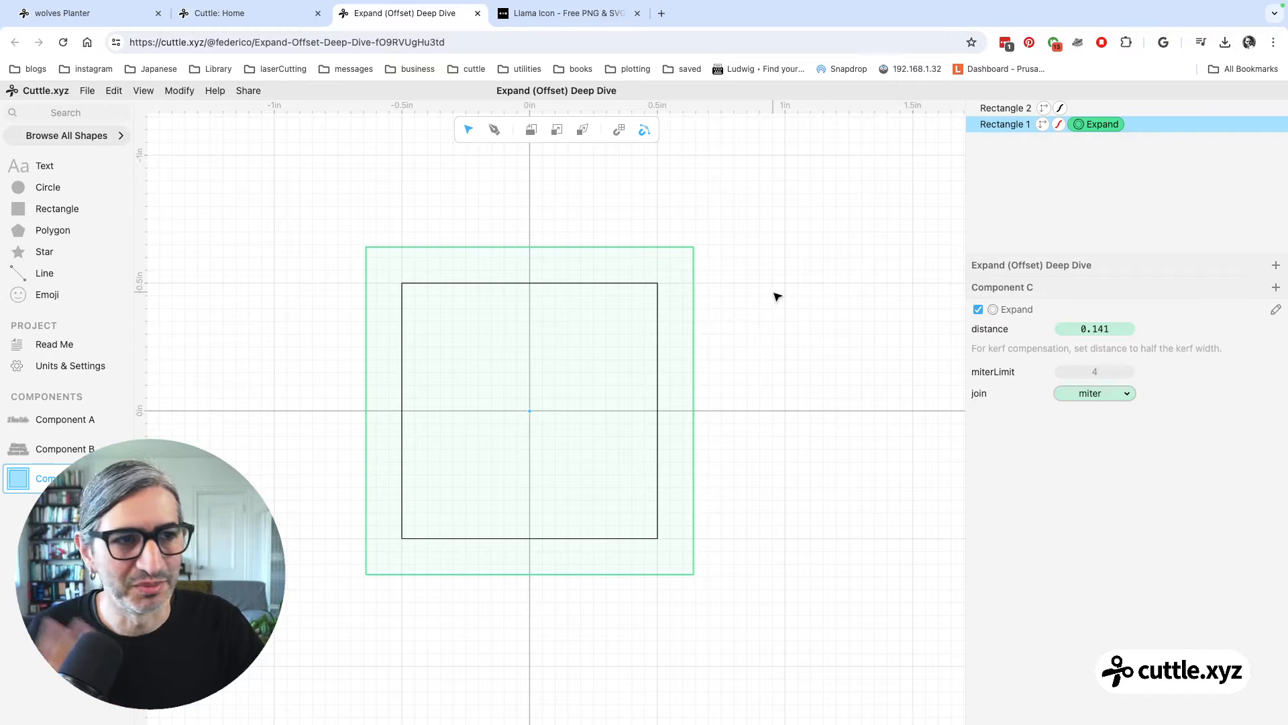
{"action": "left_click", "coordinate": [1095, 393]}
{"action": "left_click", "coordinate": [1106, 408]}
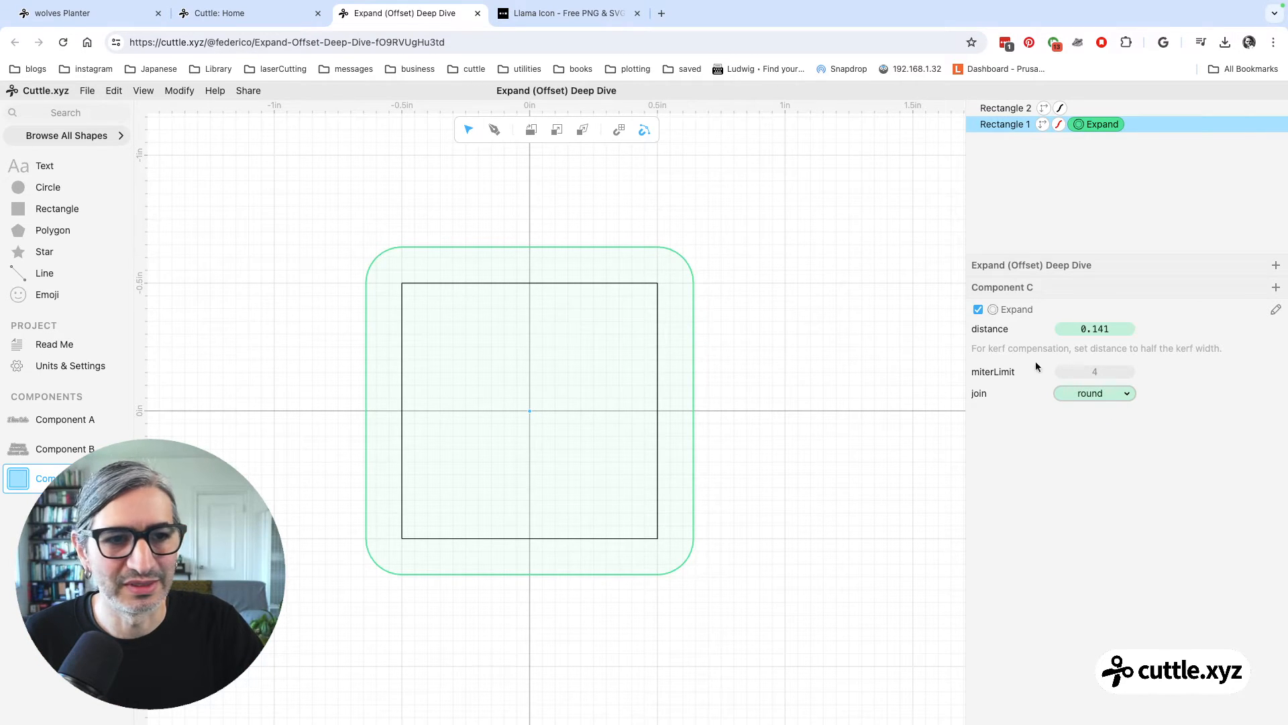
Set the join of Rectangle 1's Expand modifier to bevel and deselect the shape
{"action": "left_click", "coordinate": [1093, 396]}
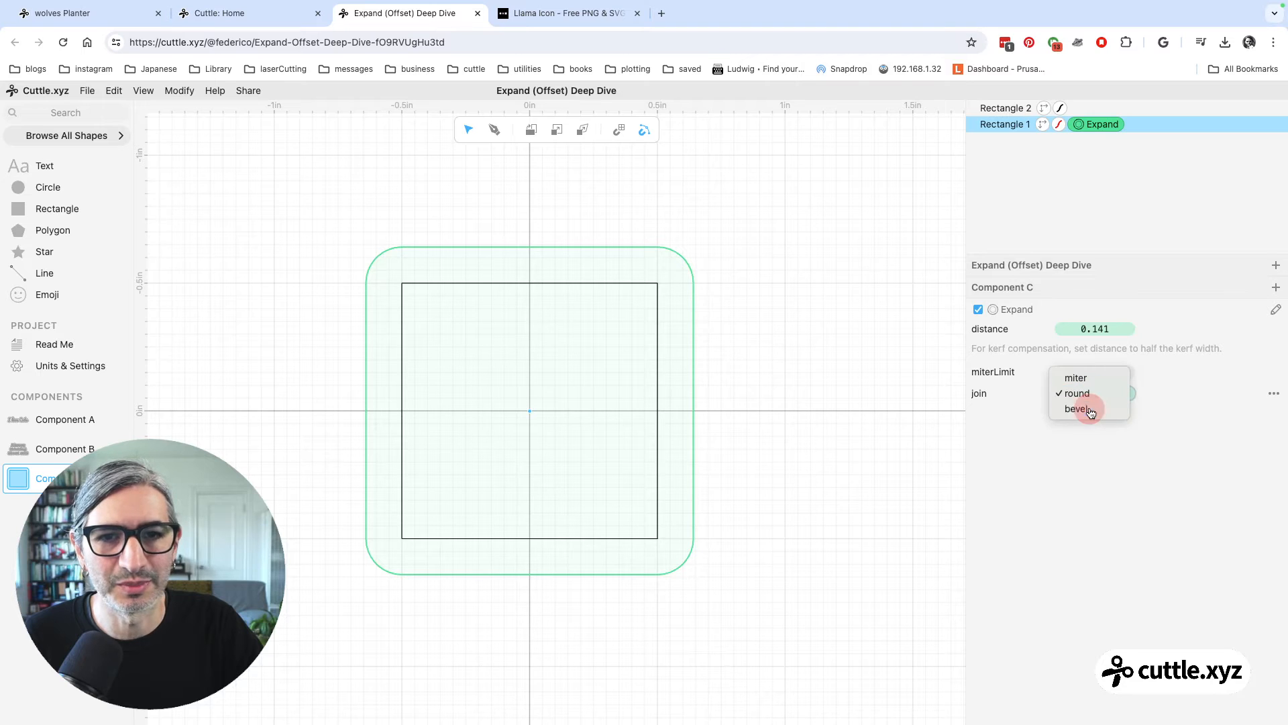
{"action": "left_click", "coordinate": [1090, 411]}
{"action": "left_click", "coordinate": [773, 294]}
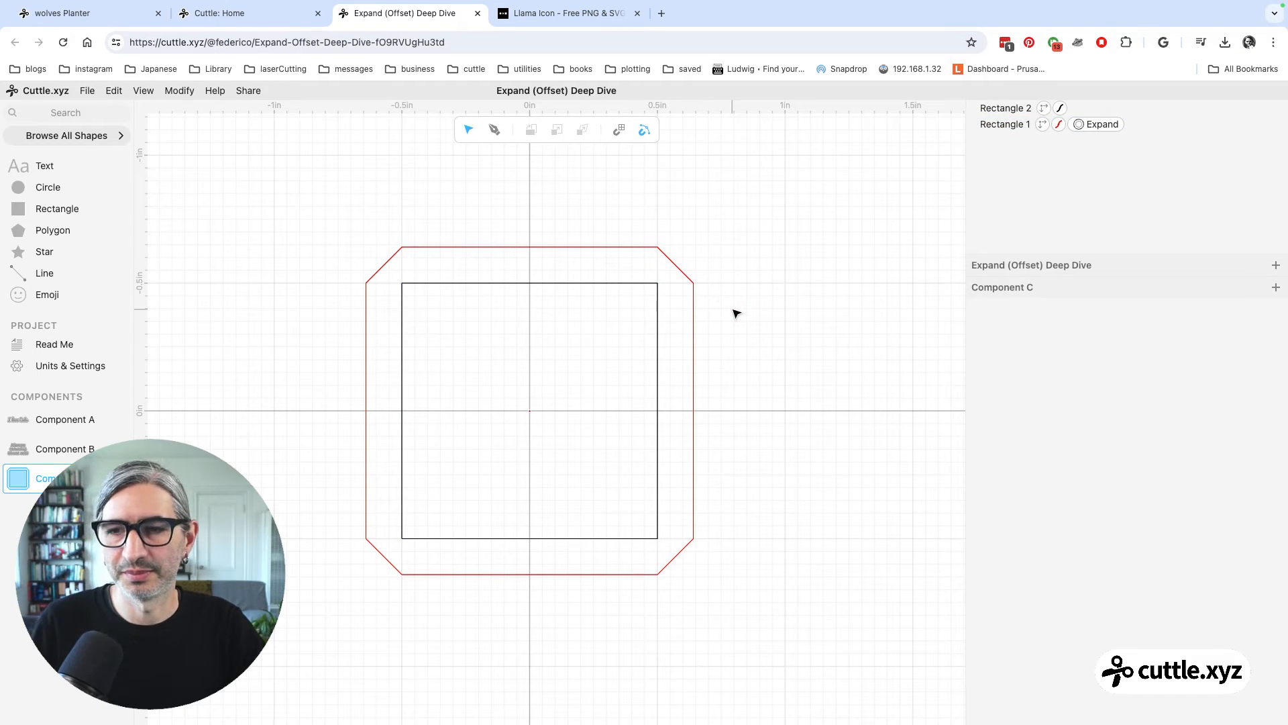
Set the join of the Expand modifier on the outer square, Rectangle 1, to miter
{"action": "left_click", "coordinate": [1091, 130]}
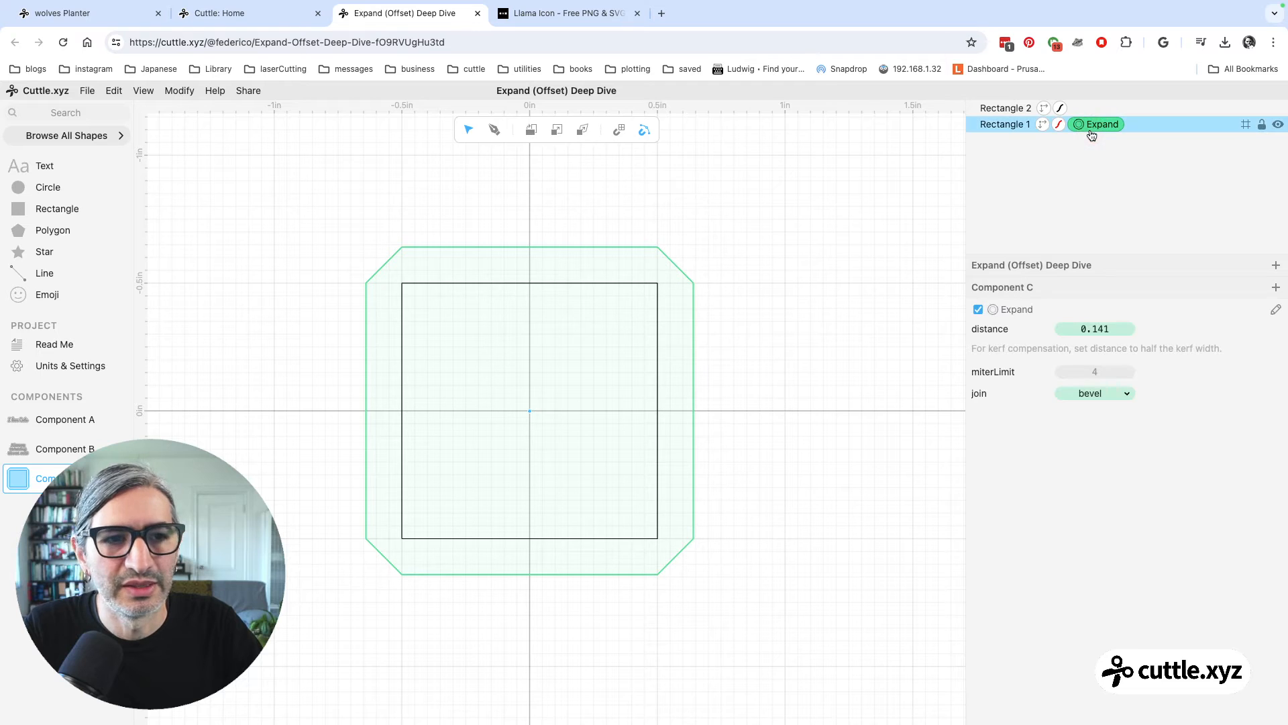
{"action": "left_click", "coordinate": [809, 322]}
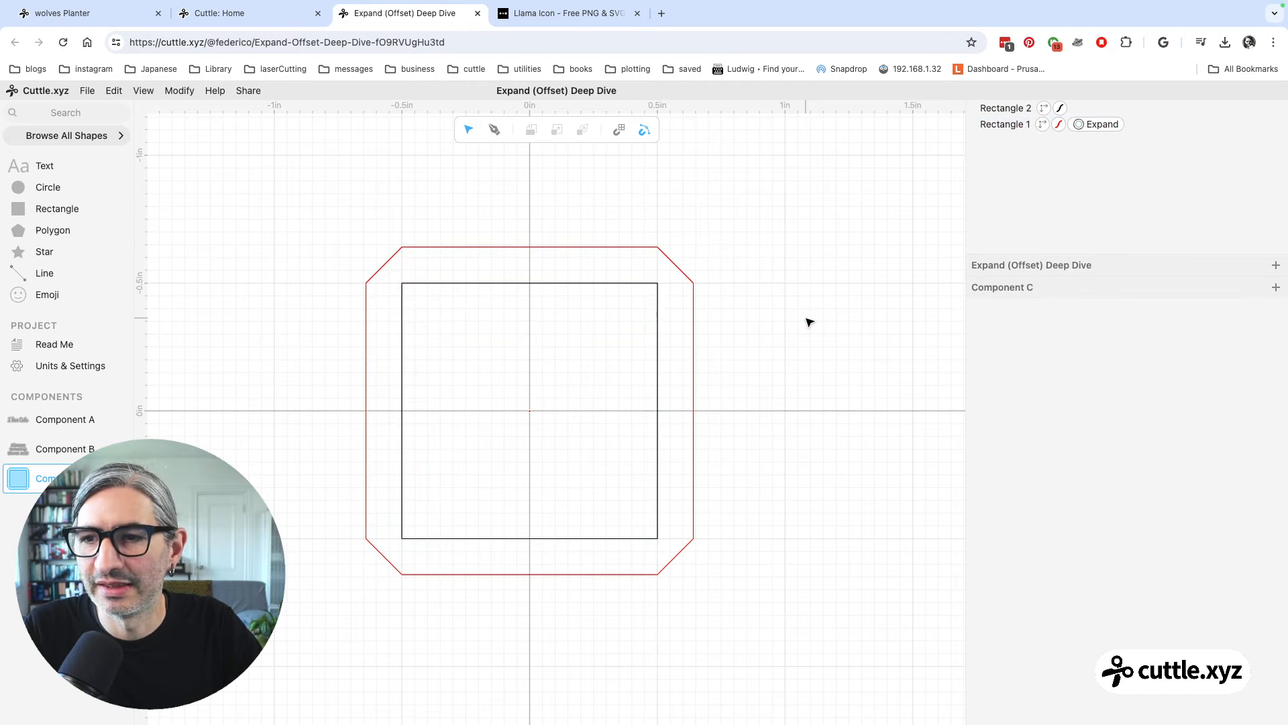
{"action": "left_click", "coordinate": [1100, 124]}
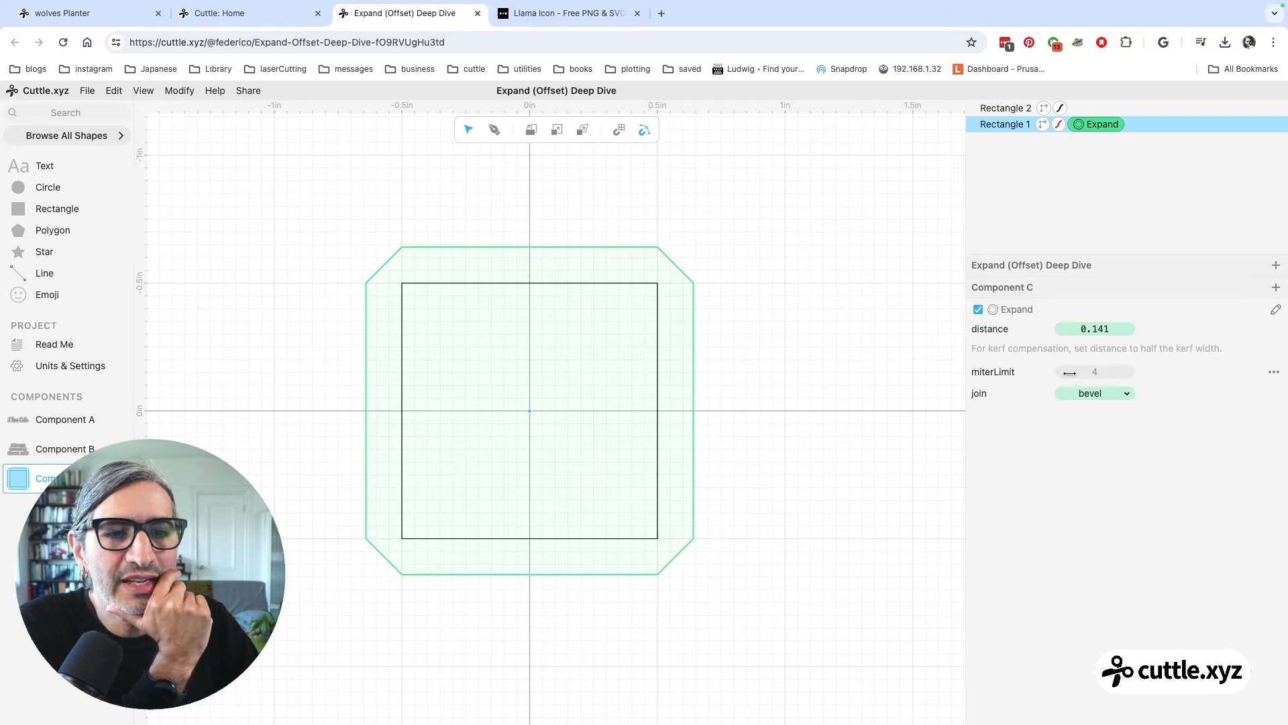
{"action": "left_click", "coordinate": [1088, 401]}
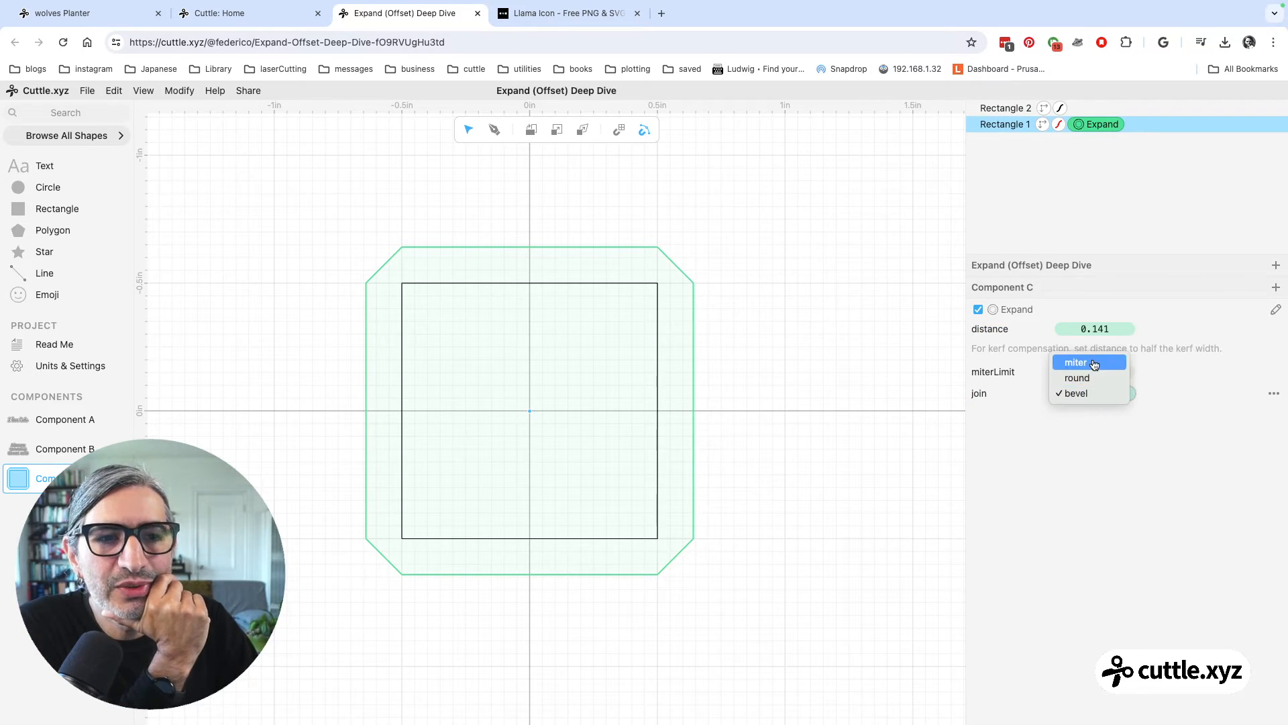
{"action": "left_click", "coordinate": [1095, 363]}
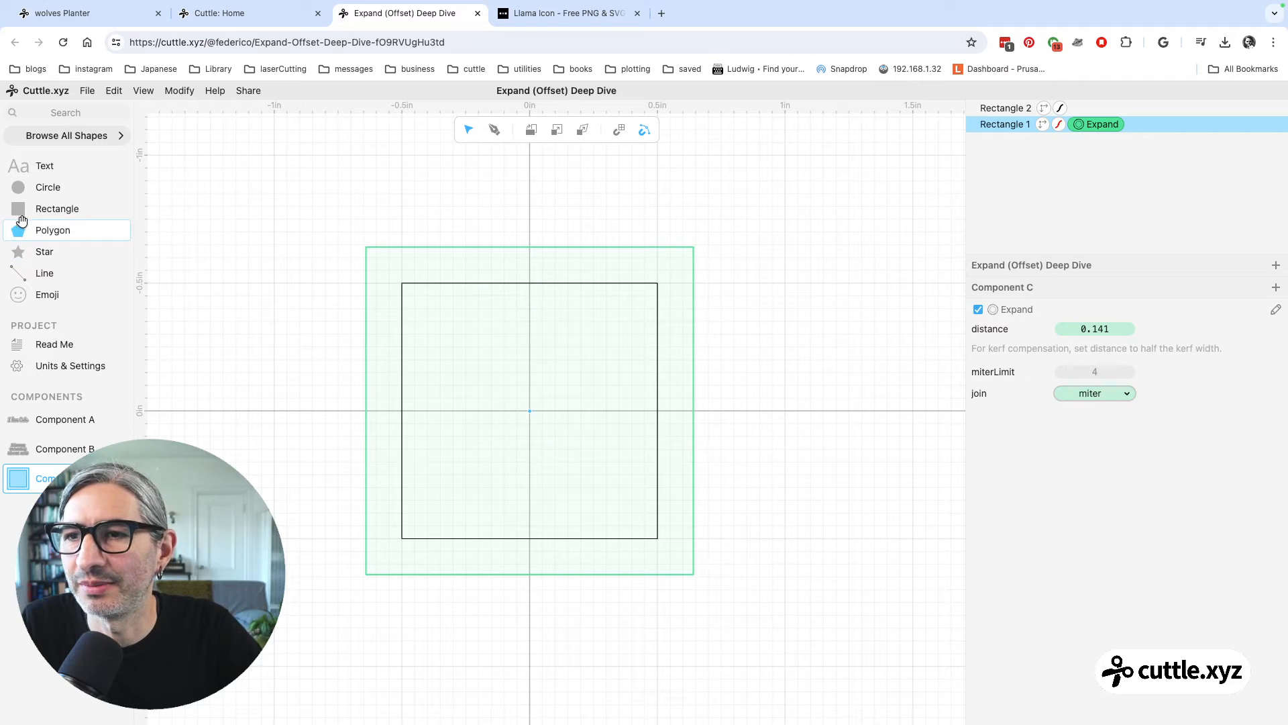
Add a pentagon on the X axis to the right of the squares and set its scale to 1
{"action": "left_click_drag", "start_coordinate": [17, 230], "coordinate": [793, 414]}
{"action": "left_click_drag", "start_coordinate": [1080, 415], "coordinate": [1108, 417]}
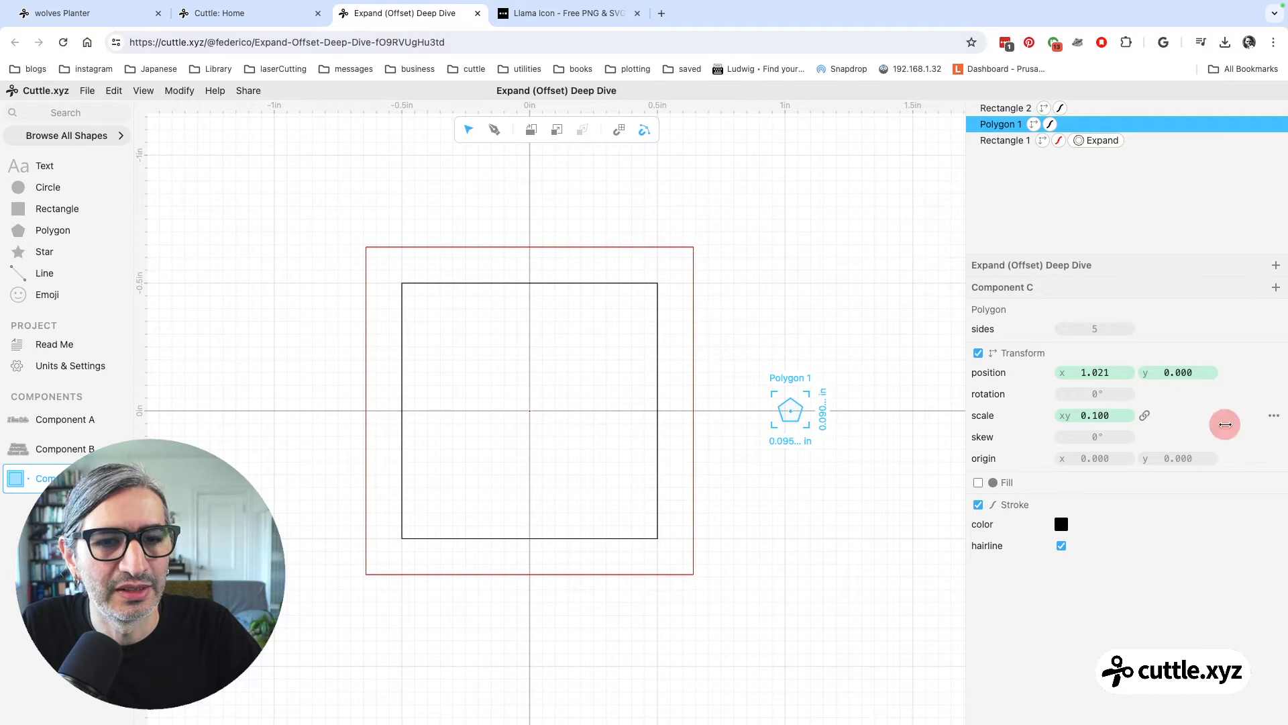
{"action": "left_click", "coordinate": [1106, 415]}
{"action": "type", "text": "1"}
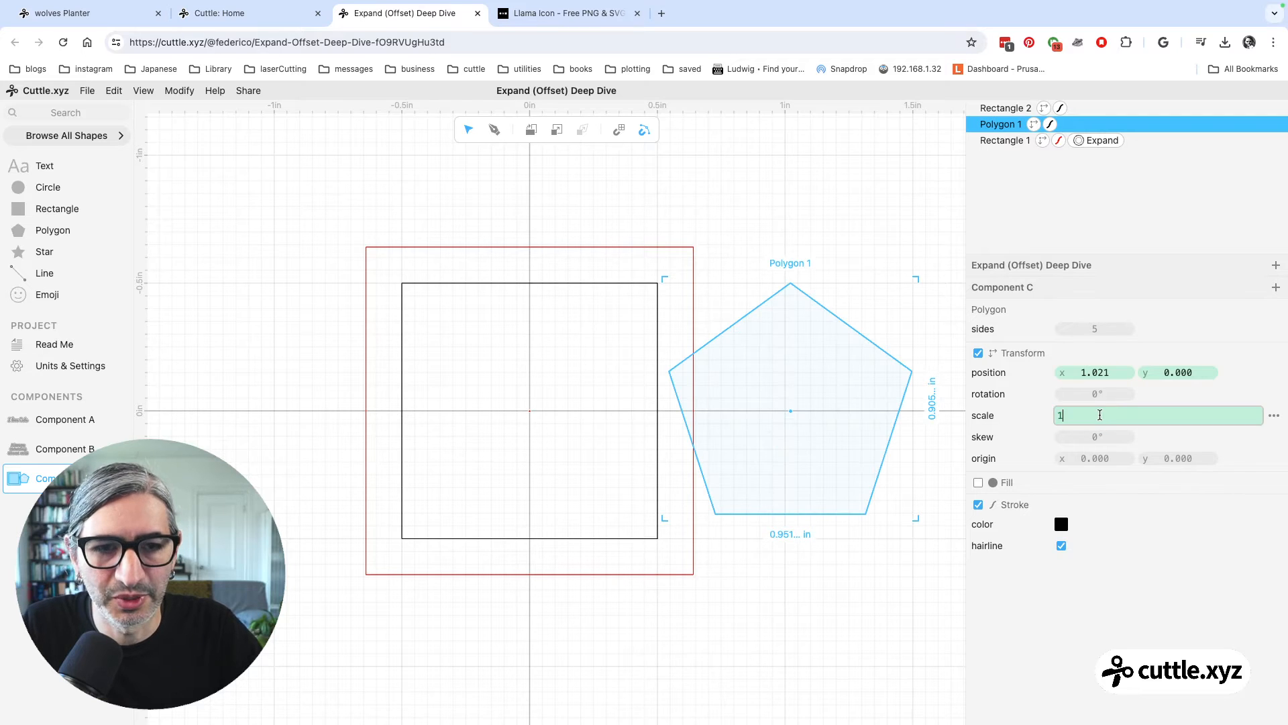
{"action": "key", "text": "Return"}
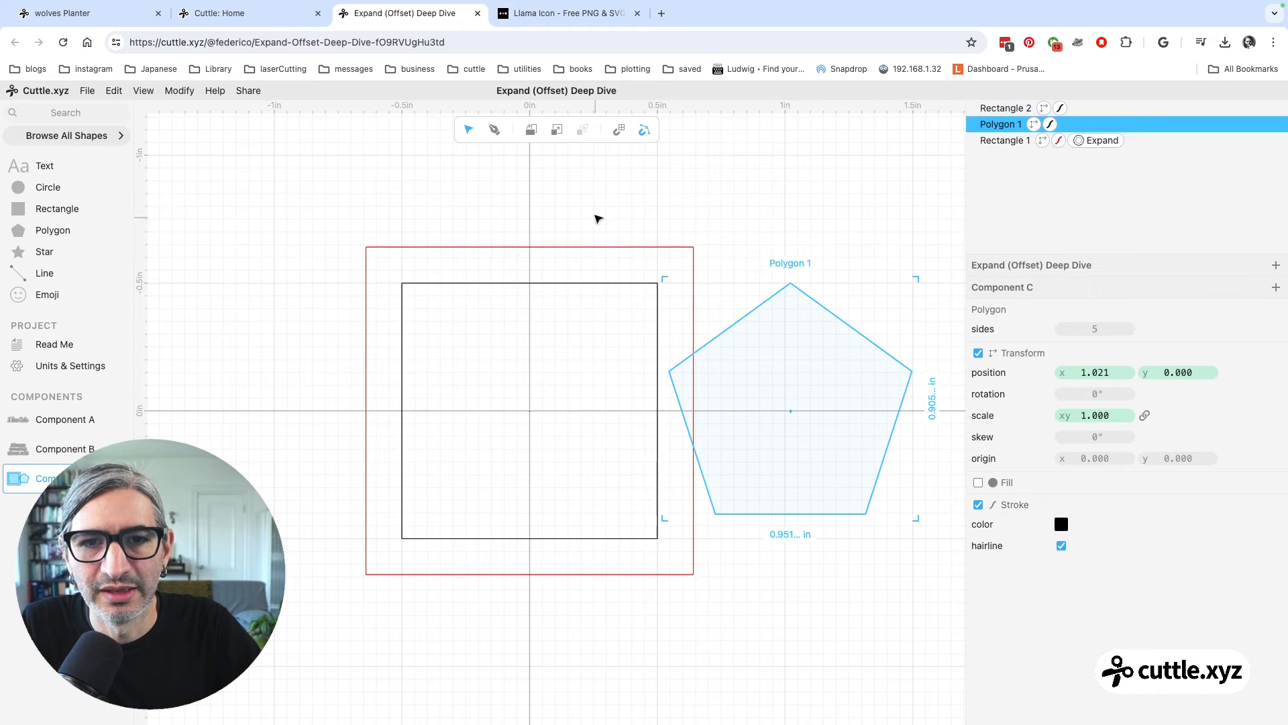
Delete both squares, Rectangle 1 and Rectangle 2, from the component
{"action": "left_click_drag", "start_coordinate": [556, 183], "coordinate": [446, 281]}
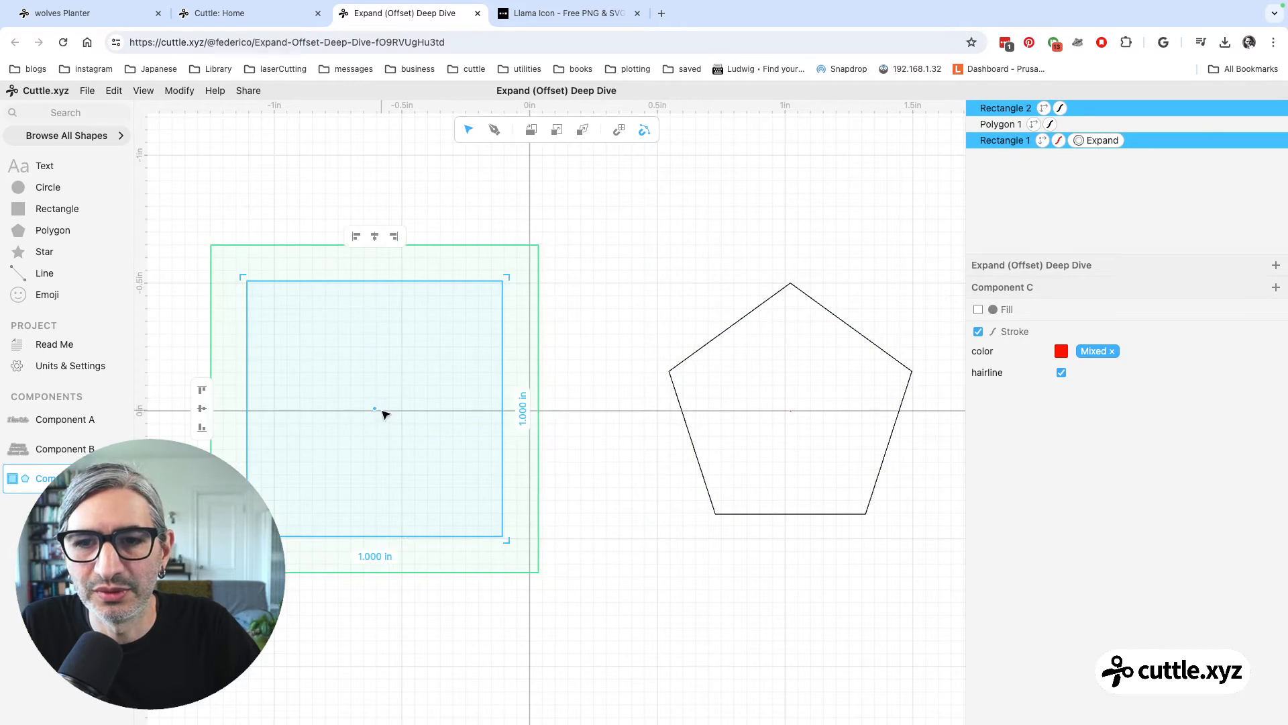
{"action": "left_click", "coordinate": [372, 403]}
{"action": "key", "text": "Delete"}
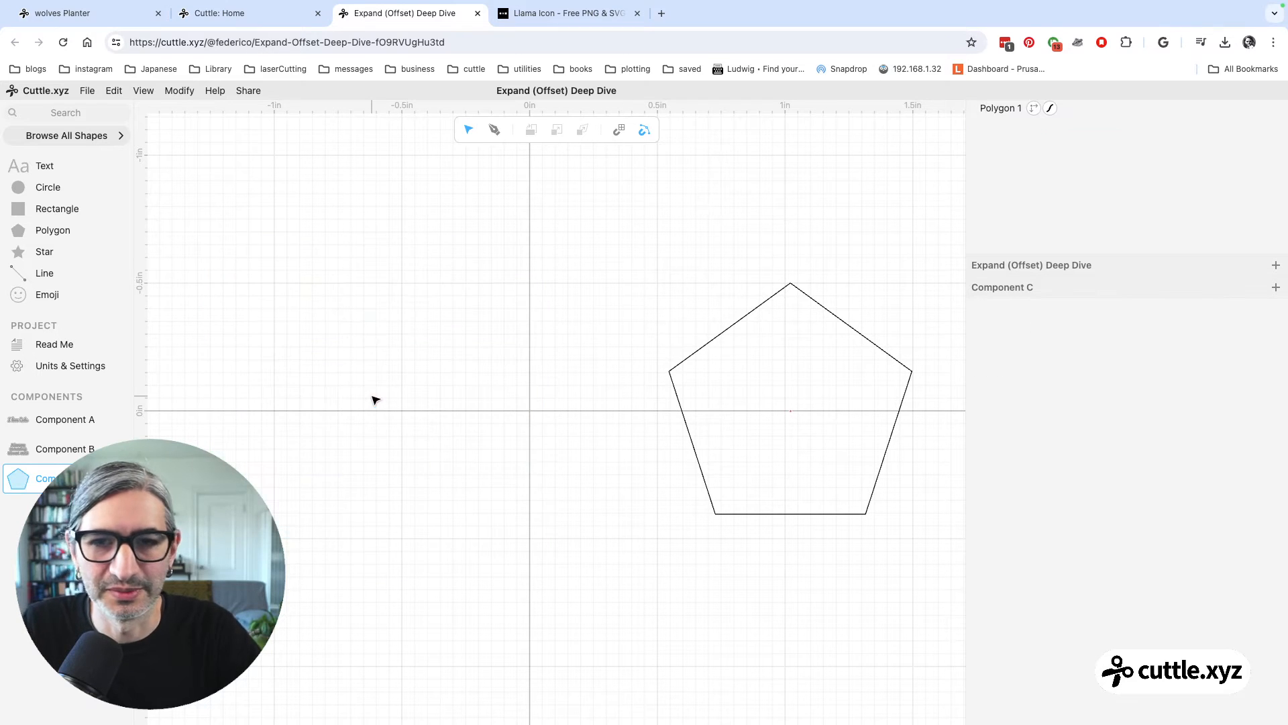
Center the pentagon on the origin and set its number of sides to 6
{"action": "left_click_drag", "start_coordinate": [630, 238], "coordinate": [963, 546]}
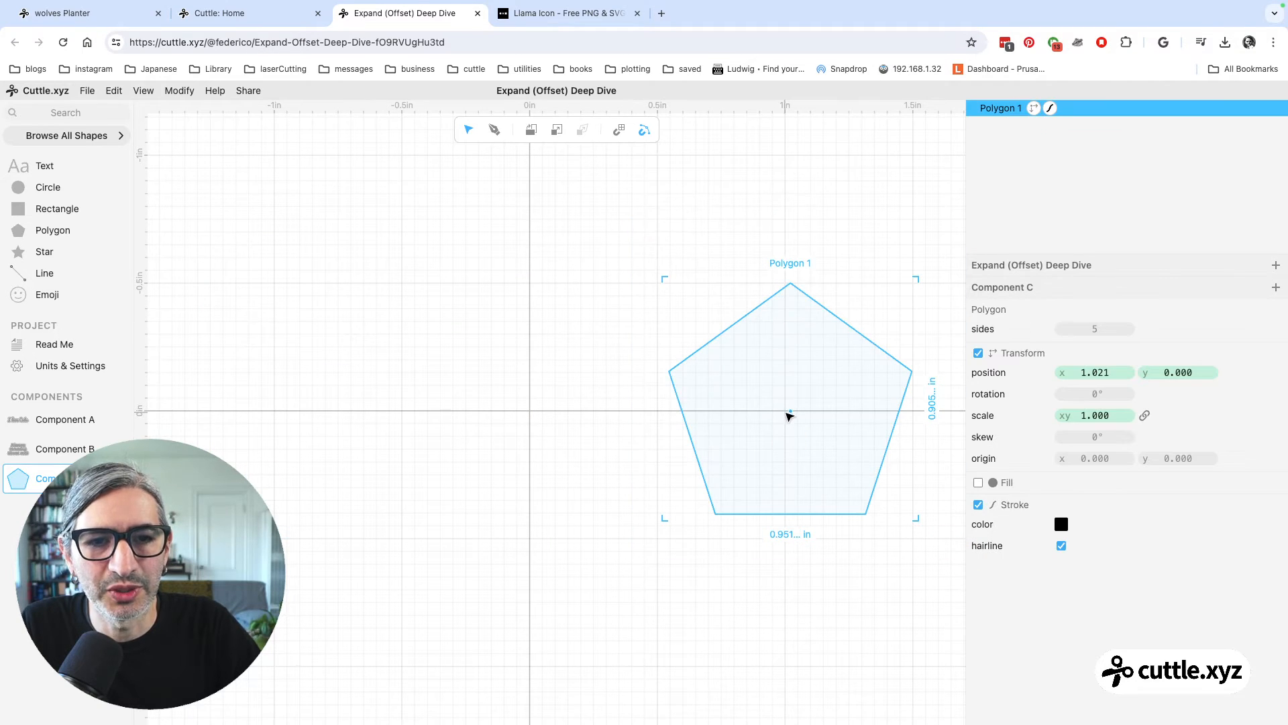
{"action": "left_click_drag", "start_coordinate": [790, 416], "coordinate": [530, 416]}
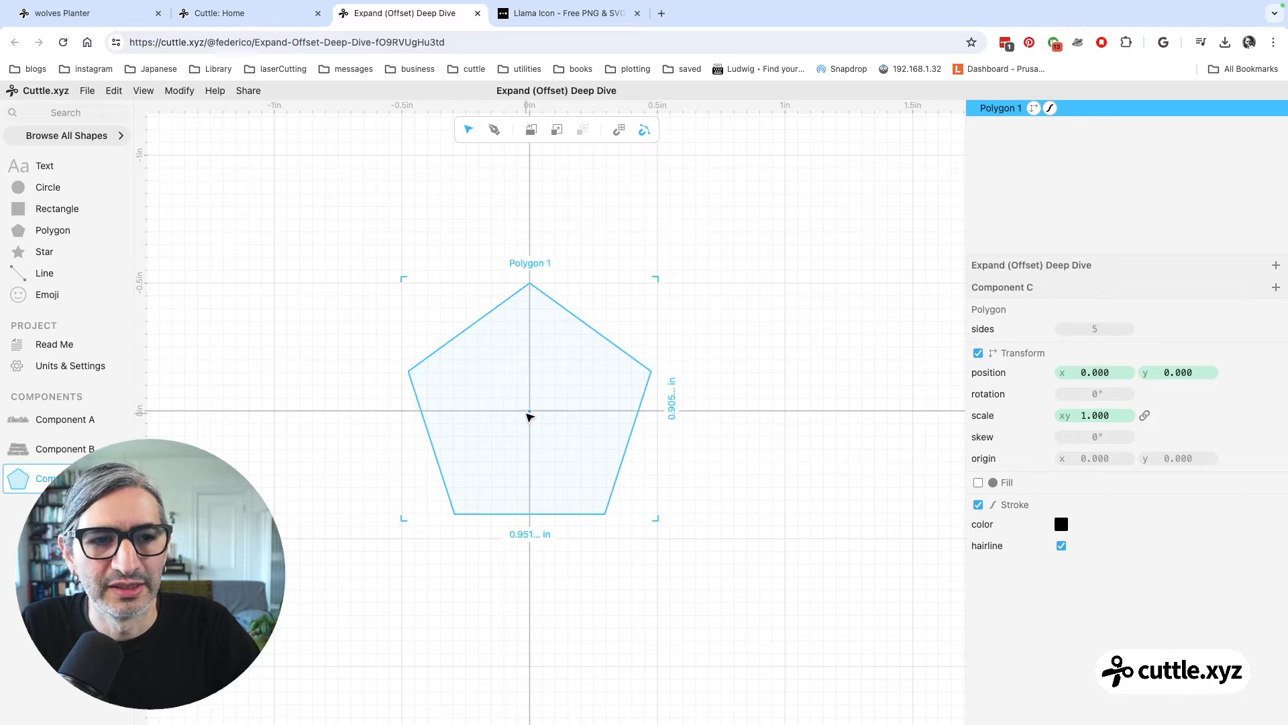
{"action": "left_click_drag", "start_coordinate": [1095, 330], "coordinate": [1093, 328]}
{"action": "left_click", "coordinate": [727, 411]}
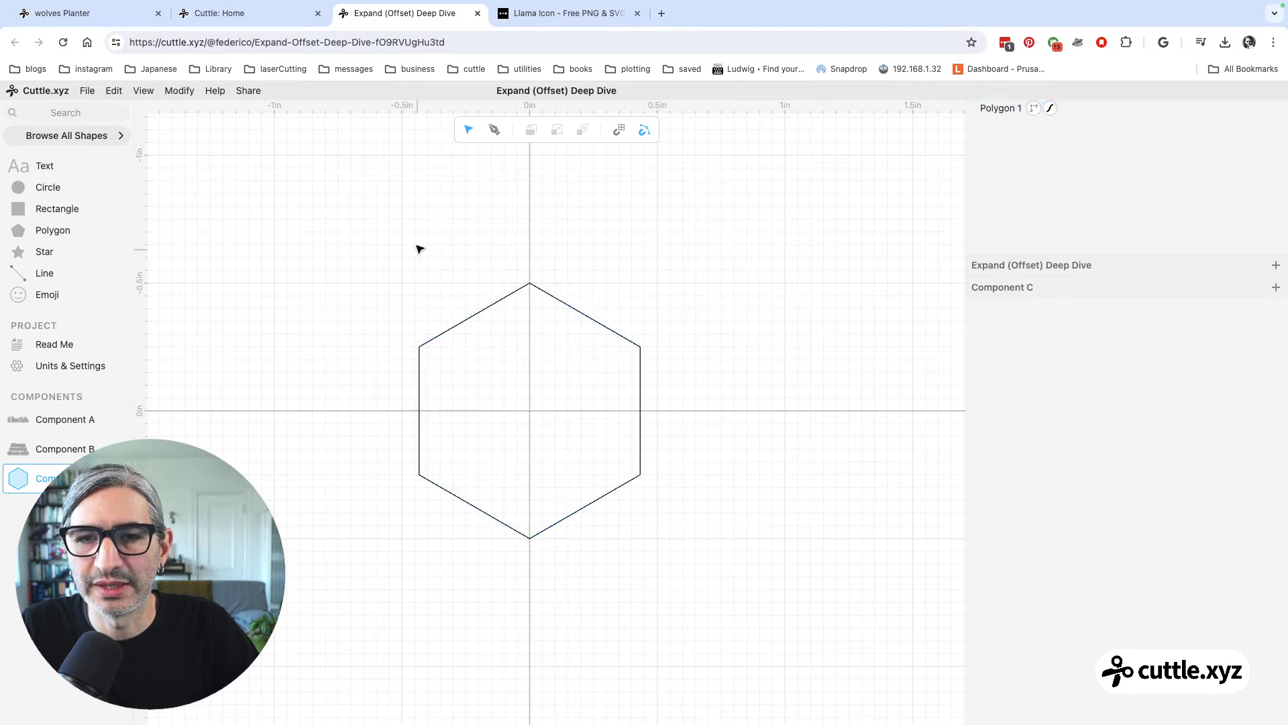
Apply Expand (Offset) to the hexagon and set its join to miter
{"action": "left_click_drag", "start_coordinate": [420, 247], "coordinate": [602, 387]}
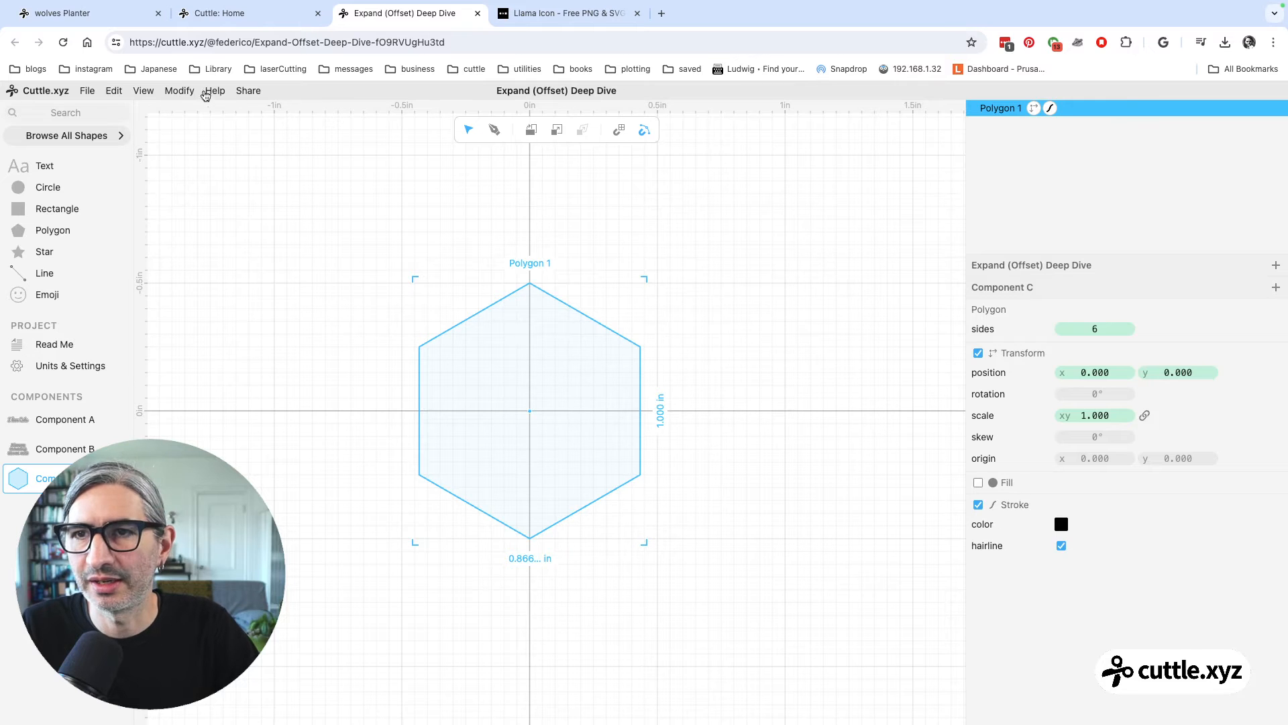
{"action": "left_click", "coordinate": [177, 90]}
{"action": "left_click", "coordinate": [227, 310]}
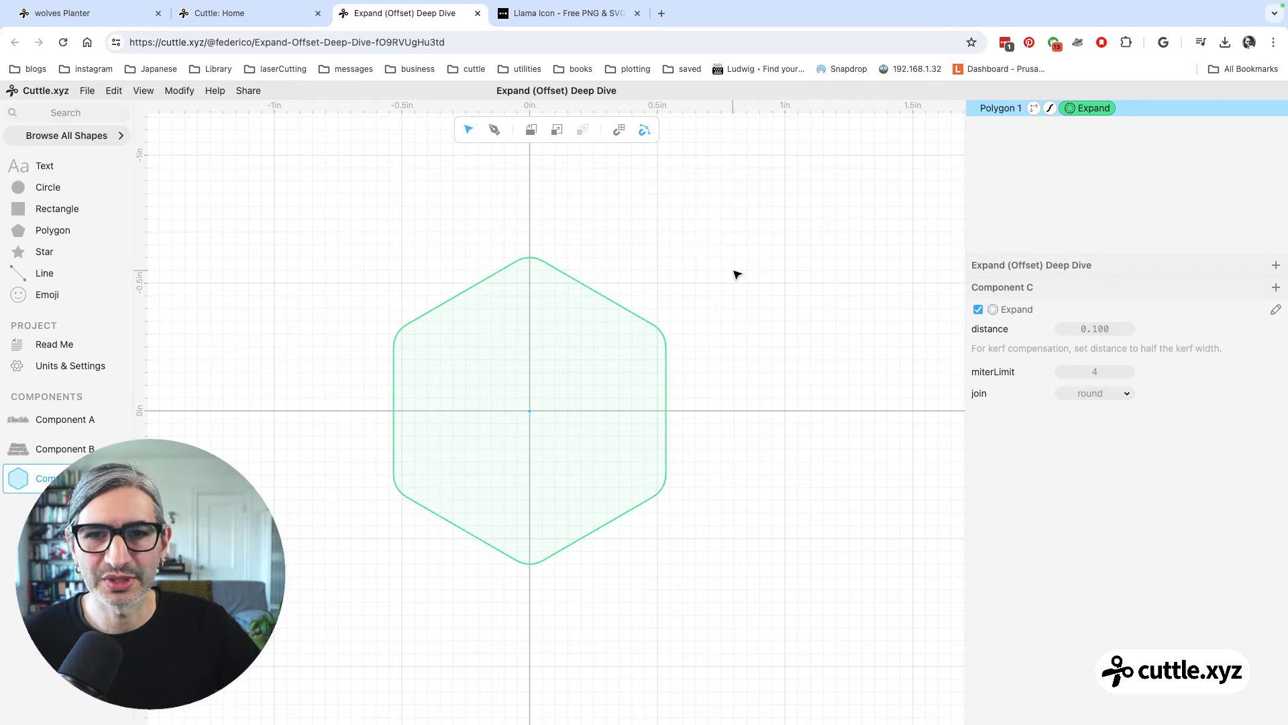
{"action": "left_click", "coordinate": [1119, 395]}
{"action": "left_click", "coordinate": [1105, 380]}
{"action": "left_click", "coordinate": [796, 432]}
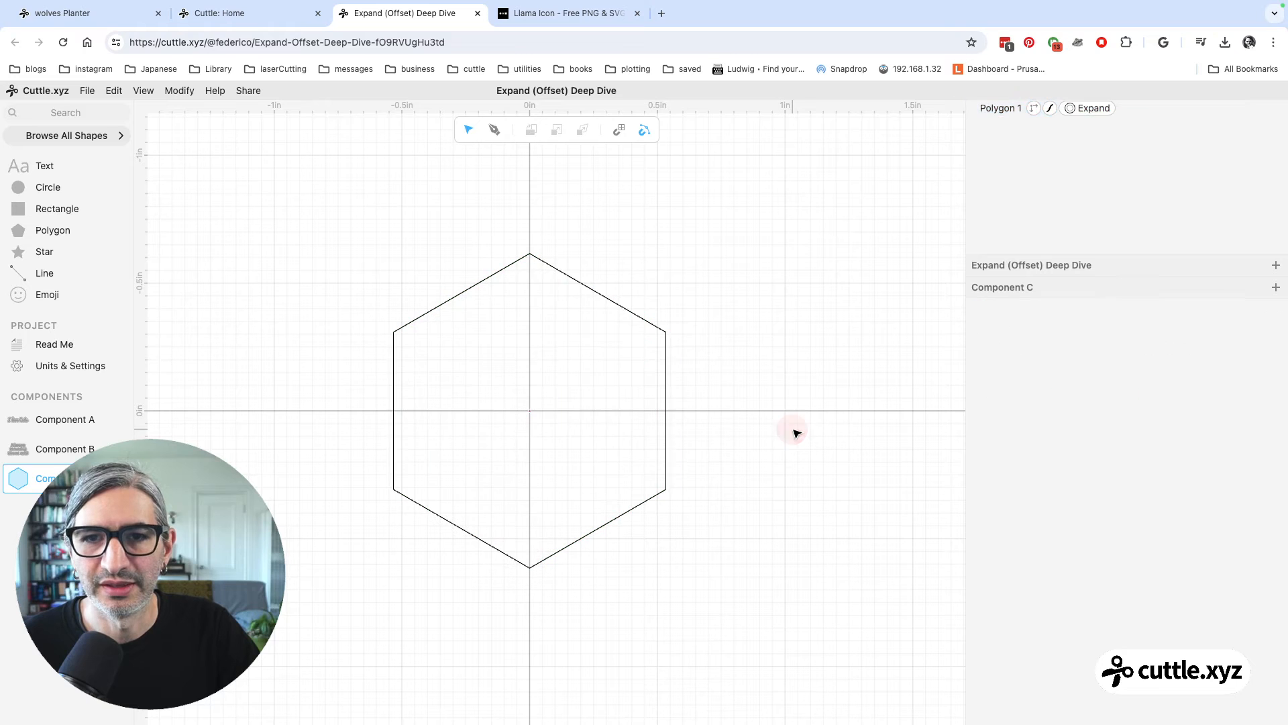
Duplicate the expanded hexagon in place and remove the Expand modifier from the copy
{"action": "left_click", "coordinate": [1011, 117]}
{"action": "key", "text": "super+d"}
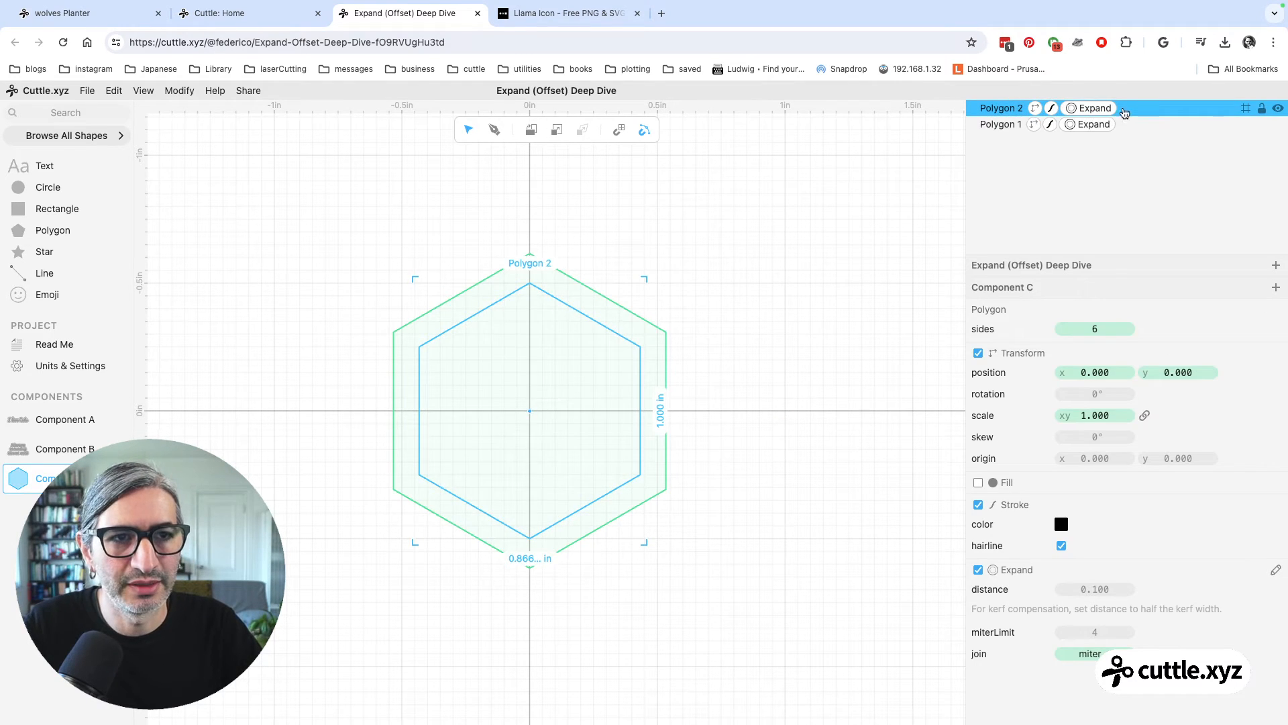
{"action": "left_click", "coordinate": [1098, 111]}
{"action": "key", "text": "Delete"}
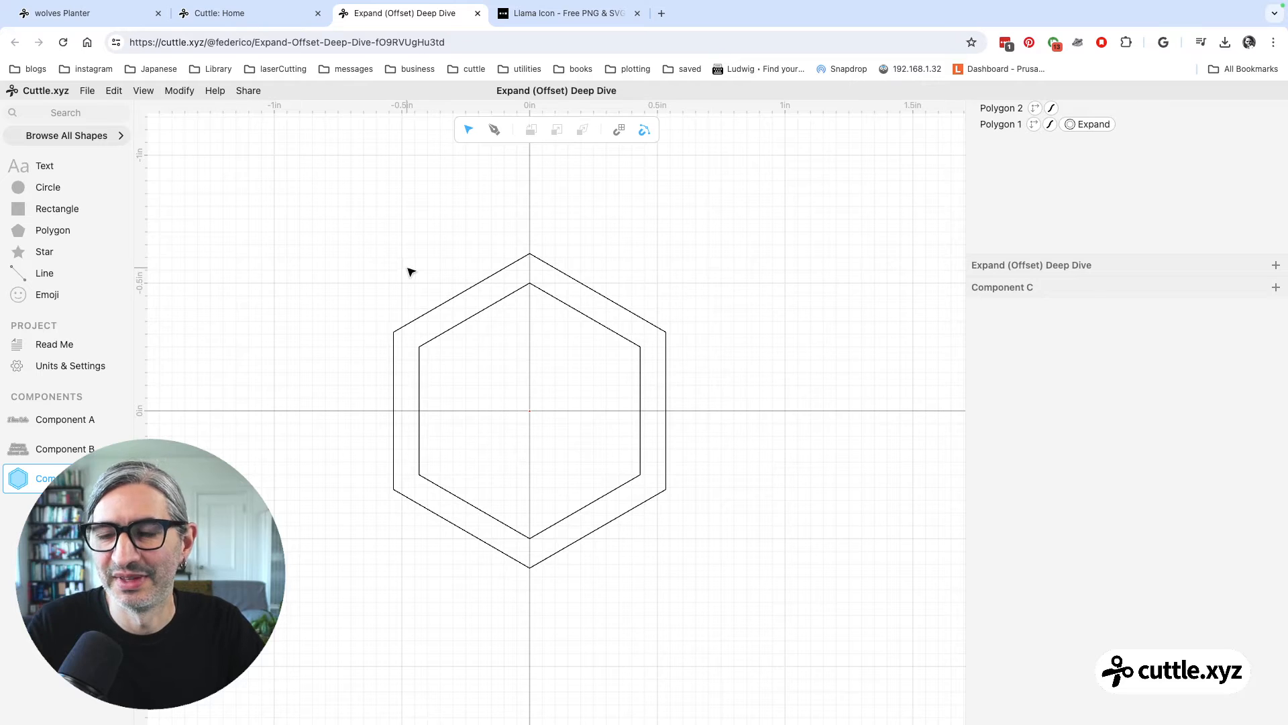
Set the join of the Expand modifier on the outer hexagon, Polygon 1, to bevel and deselect the shape
{"action": "left_click", "coordinate": [1088, 124]}
{"action": "left_click", "coordinate": [1102, 400]}
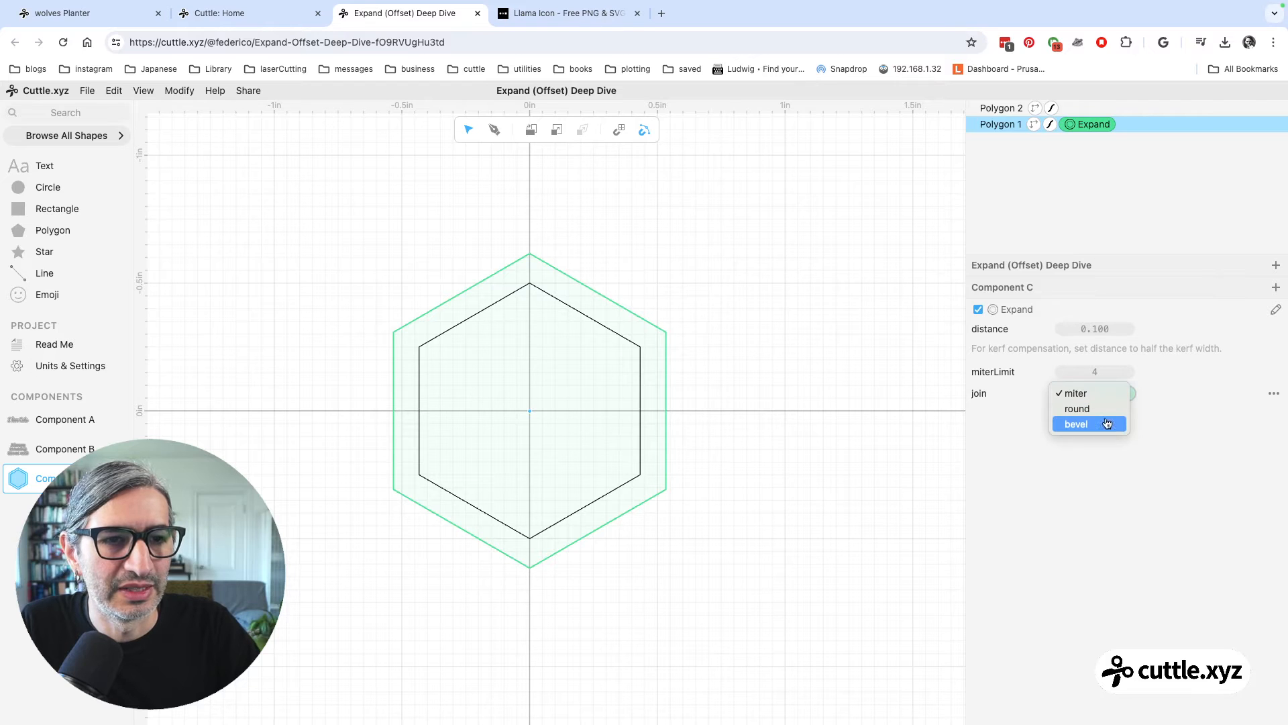
{"action": "left_click", "coordinate": [1093, 422]}
{"action": "left_click", "coordinate": [812, 421]}
{"action": "scroll", "coordinate": [742, 368], "scroll_direction": "up", "scroll_amount": 3}
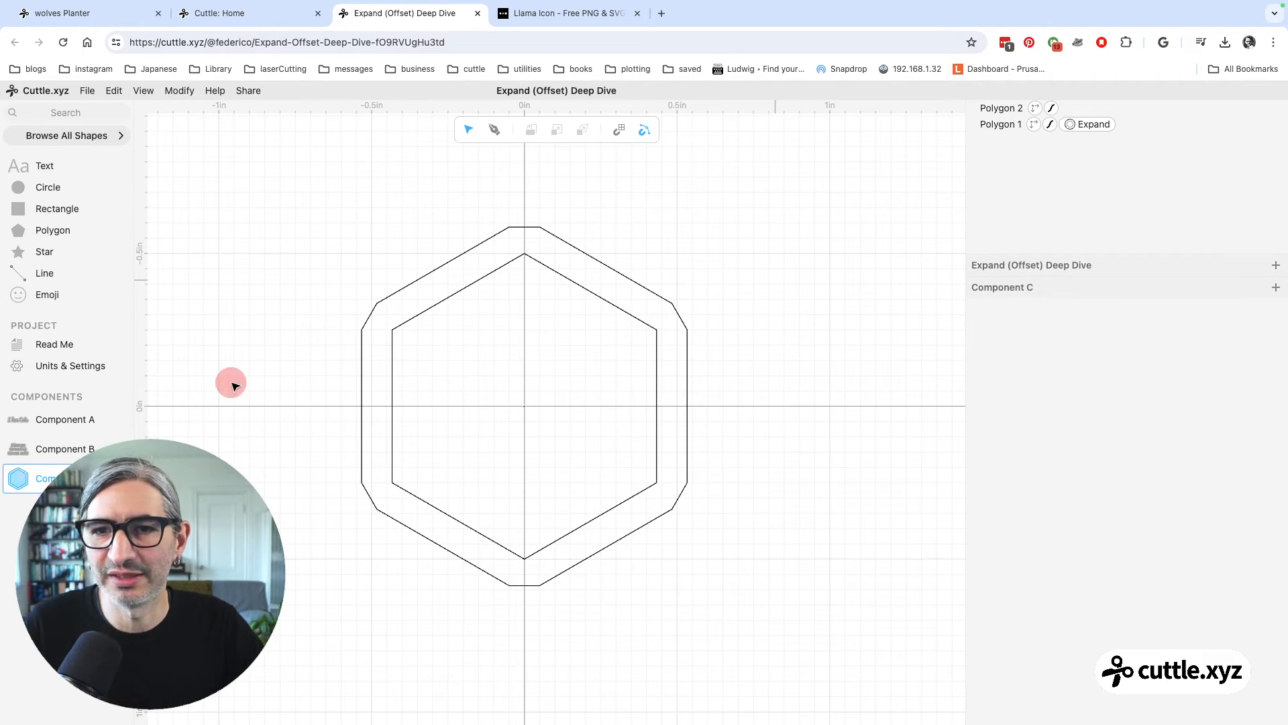
{"action": "scroll", "coordinate": [248, 365], "scroll_direction": "down", "scroll_amount": 3}
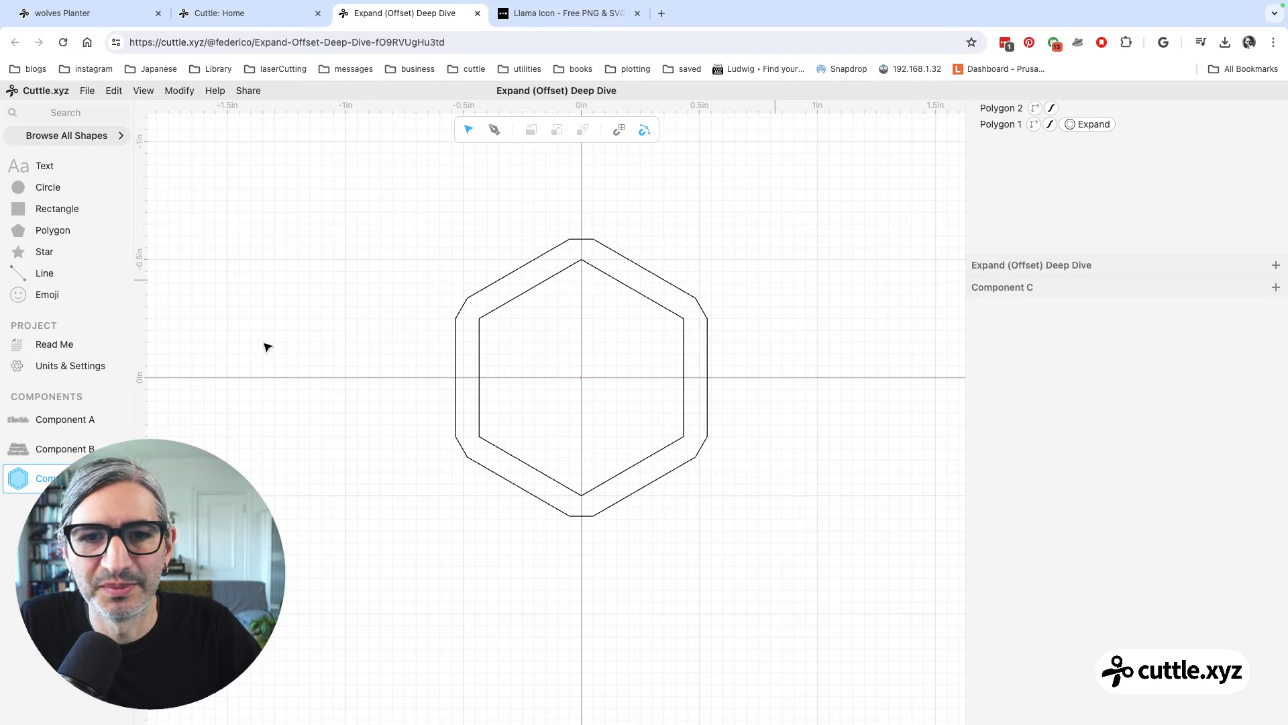
{"action": "left_click_drag", "start_coordinate": [395, 365], "coordinate": [262, 384]}
{"action": "scroll", "coordinate": [262, 385], "scroll_direction": "down", "scroll_amount": 1}
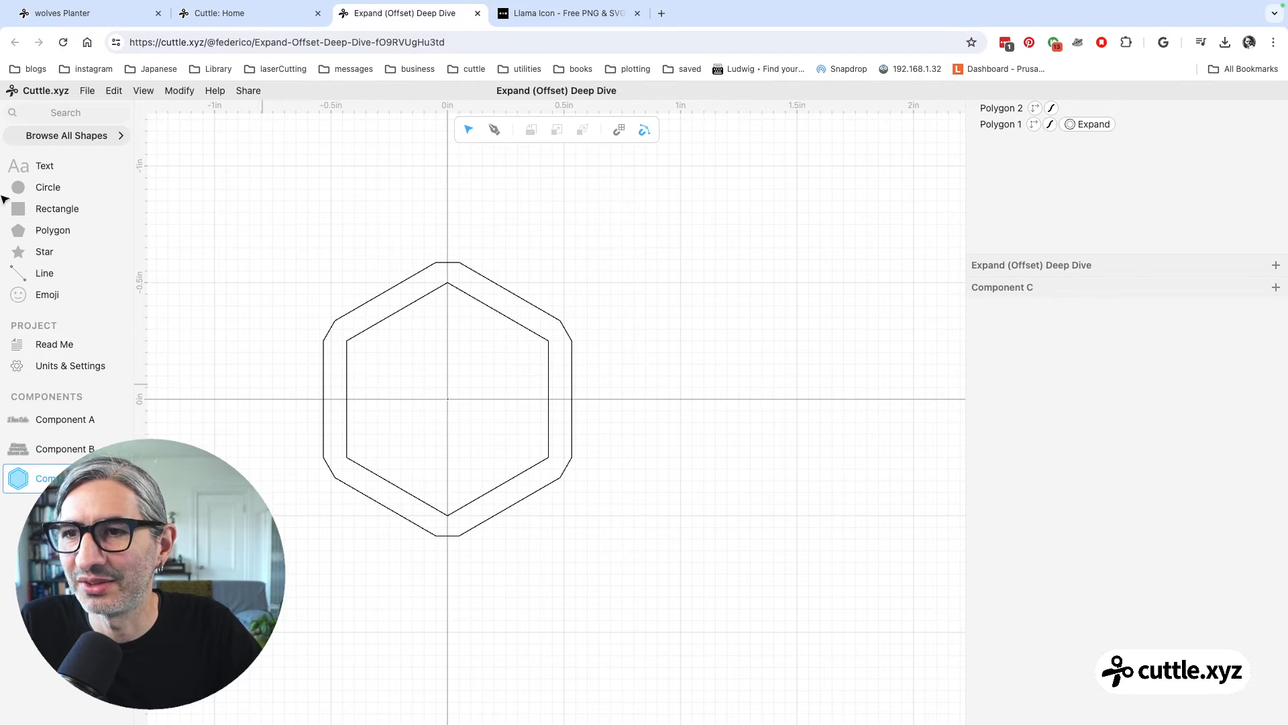
Add a square on the X axis right of the hexagons with a linked scale of 1, and delete both hexagons
{"action": "left_click_drag", "start_coordinate": [19, 208], "coordinate": [656, 398]}
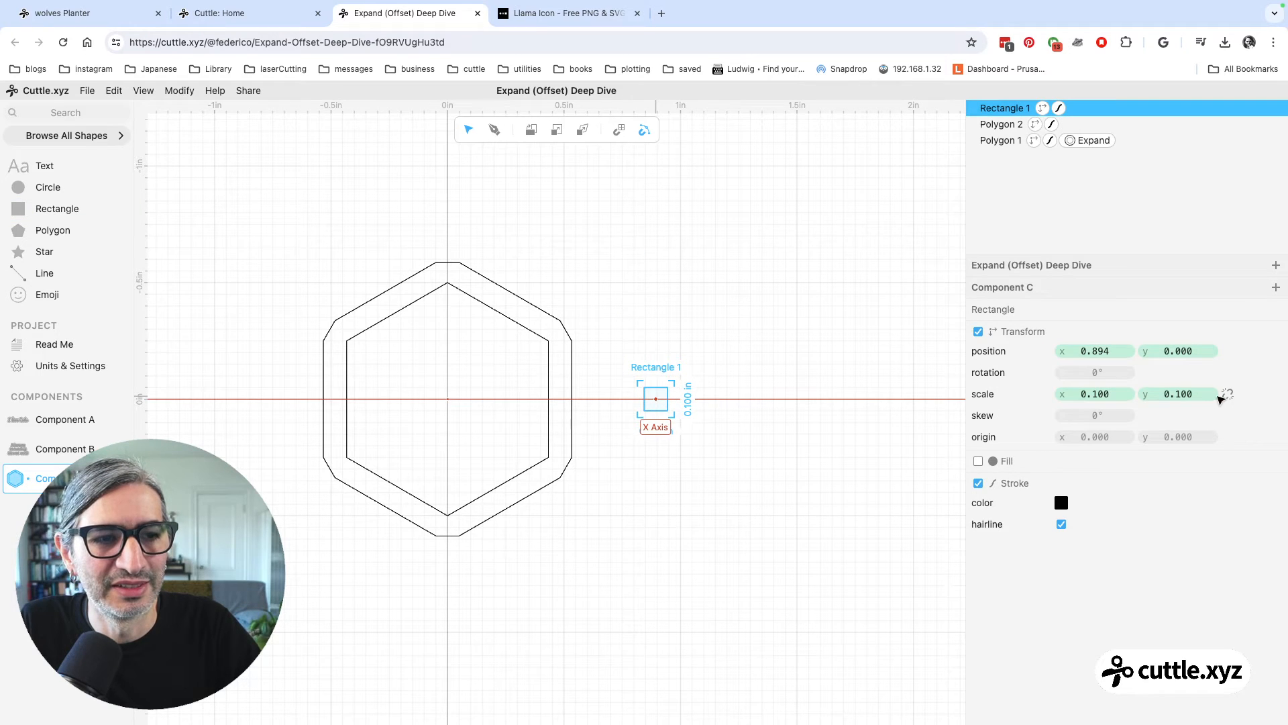
{"action": "left_click", "coordinate": [1226, 394]}
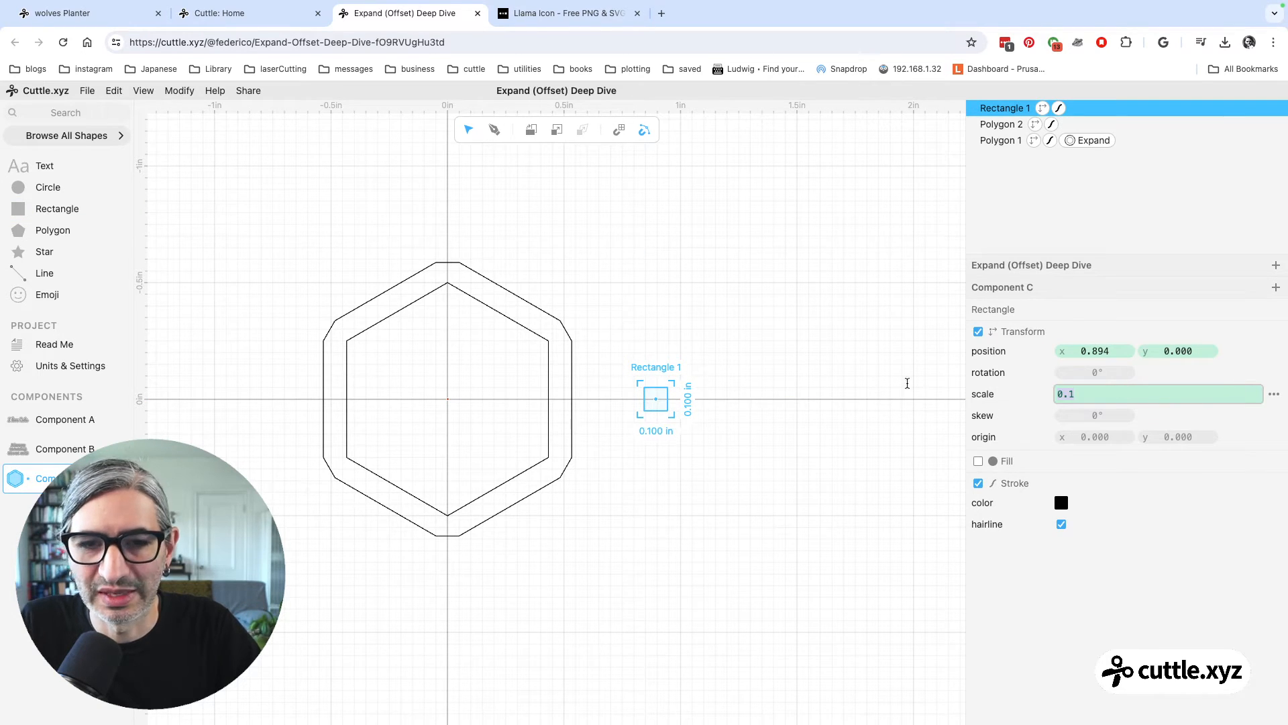
{"action": "type", "text": "1"}
{"action": "left_click", "coordinate": [838, 358]}
{"action": "left_click_drag", "start_coordinate": [225, 183], "coordinate": [411, 425]}
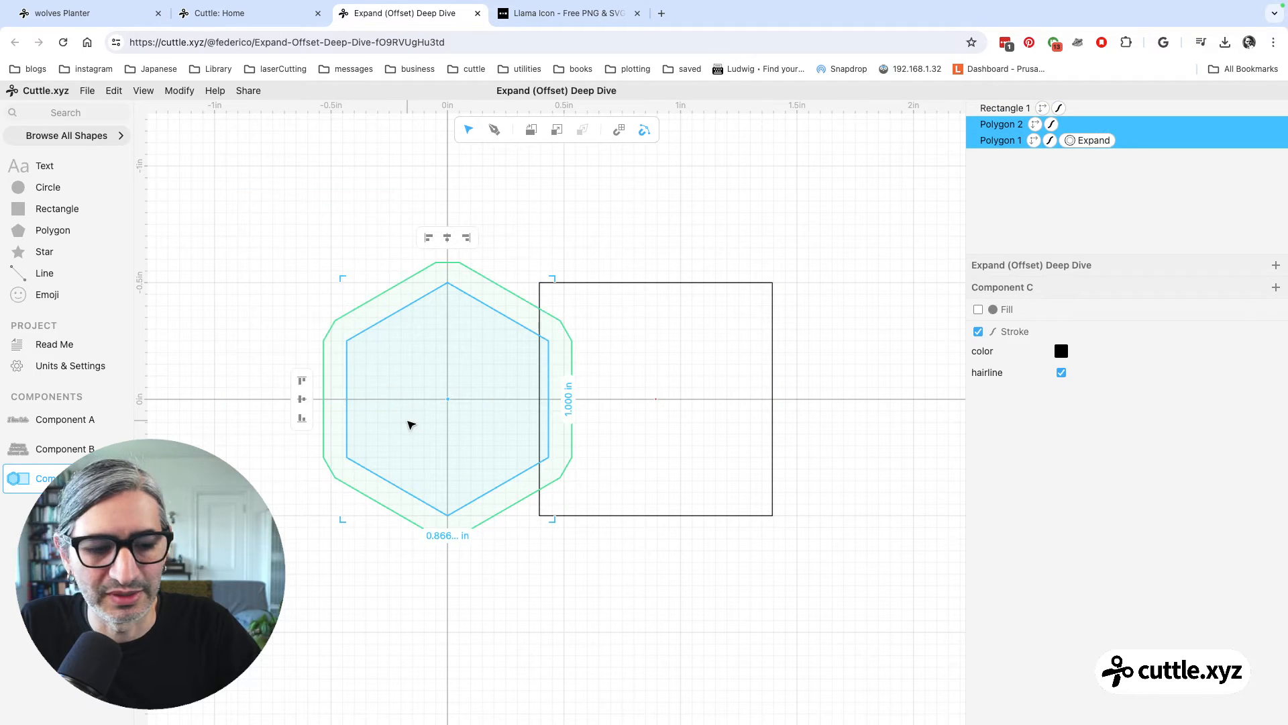
{"action": "key", "text": "BackSpace"}
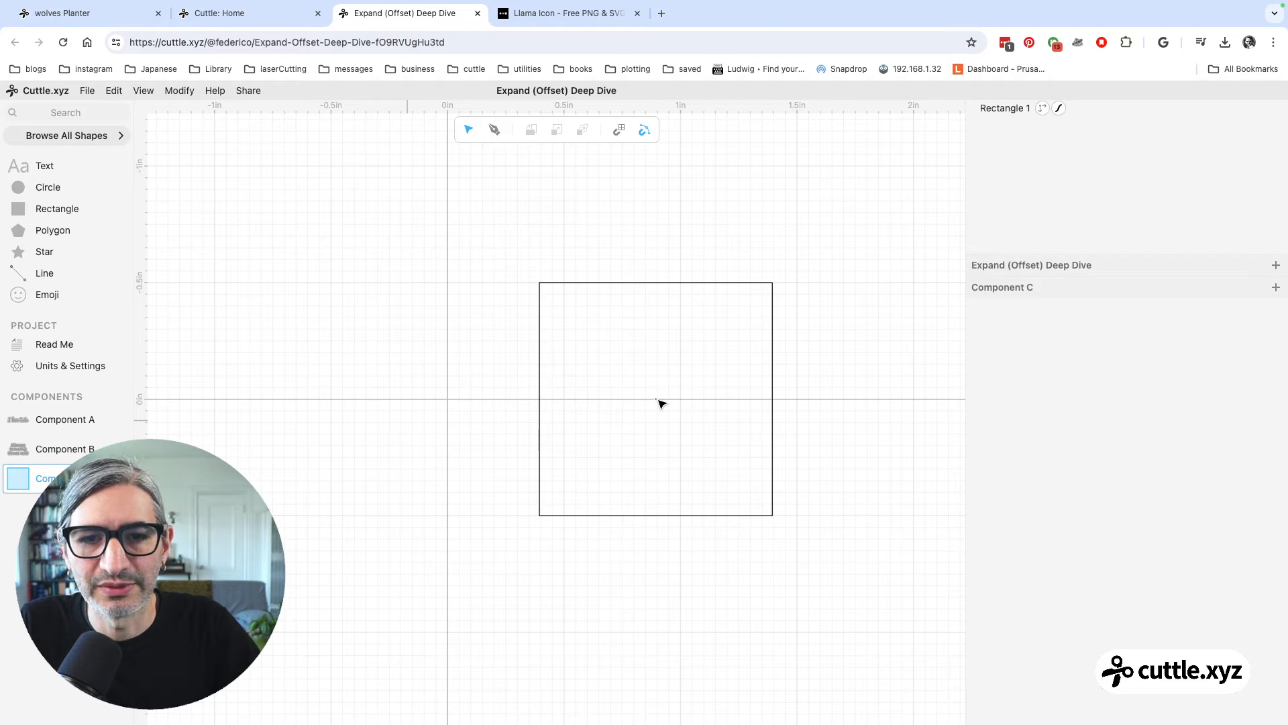
Try to move the square onto the origin directly on the canvas
{"action": "left_click", "coordinate": [627, 400]}
{"action": "left_click_drag", "start_coordinate": [655, 401], "coordinate": [512, 382]}
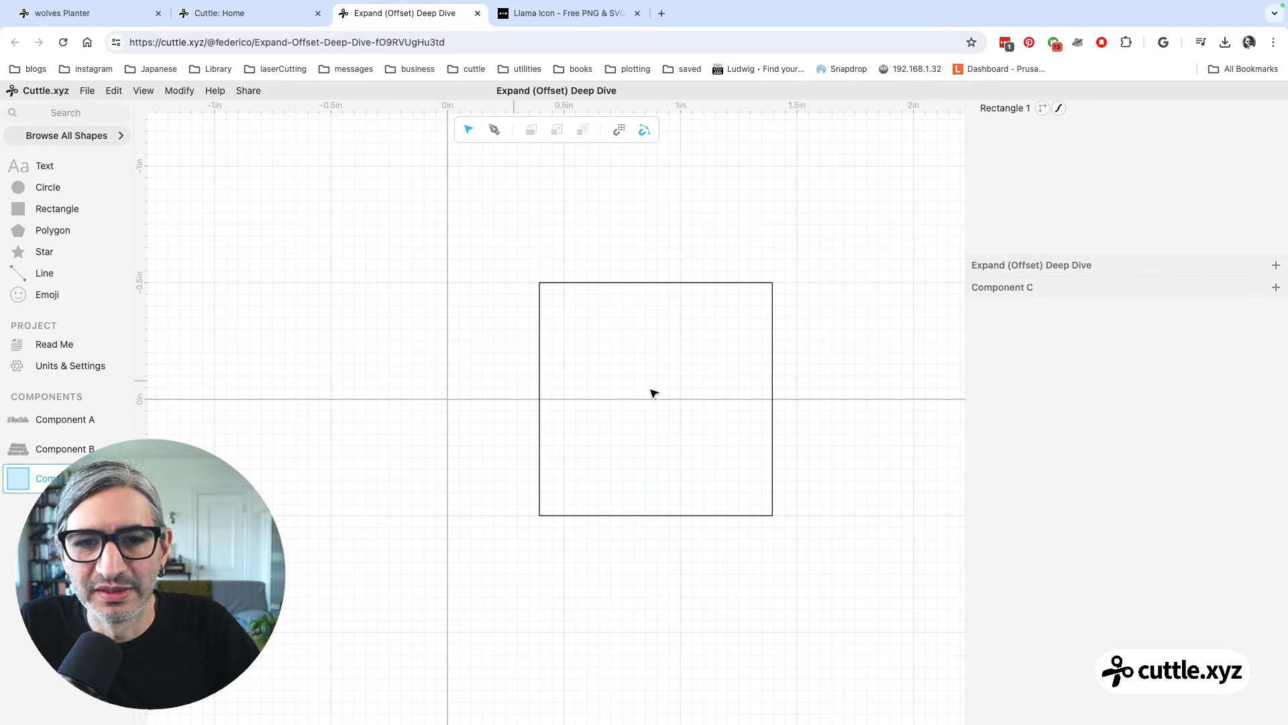
{"action": "left_click", "coordinate": [657, 399]}
{"action": "left_click_drag", "start_coordinate": [640, 284], "coordinate": [681, 398]}
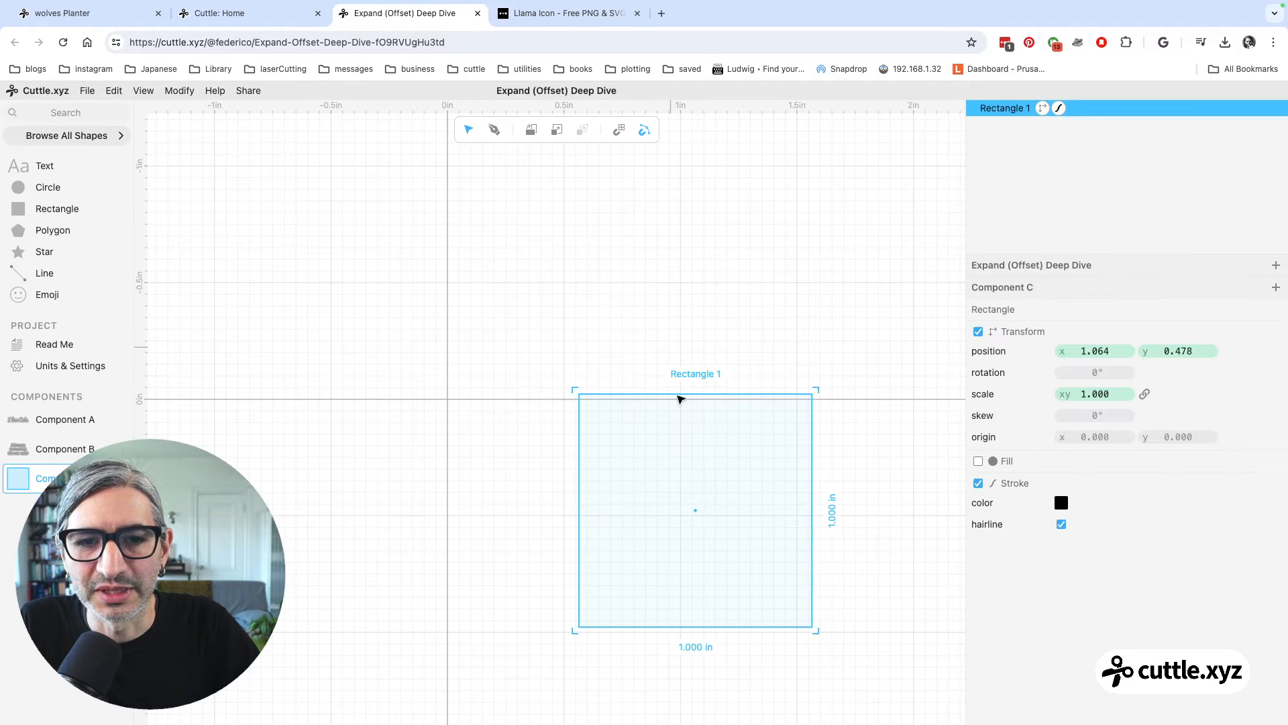
{"action": "left_click_drag", "start_coordinate": [696, 514], "coordinate": [456, 401]}
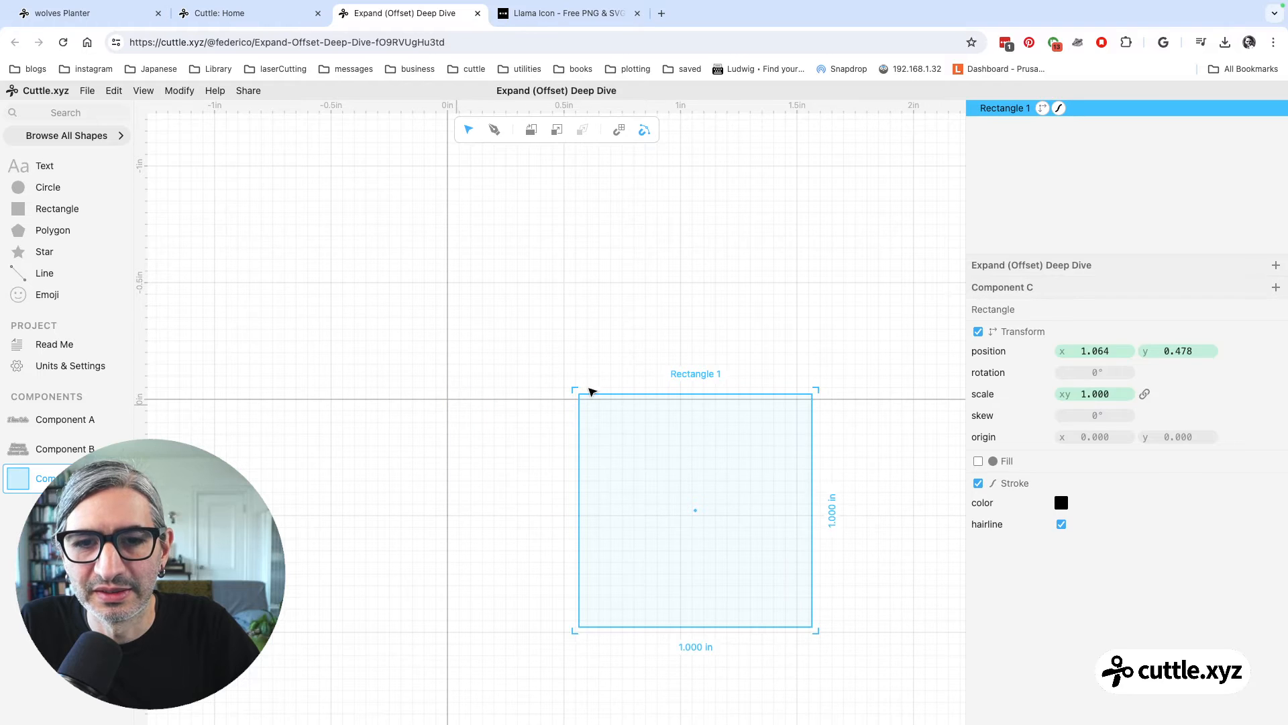
{"action": "left_click_drag", "start_coordinate": [583, 400], "coordinate": [408, 291]}
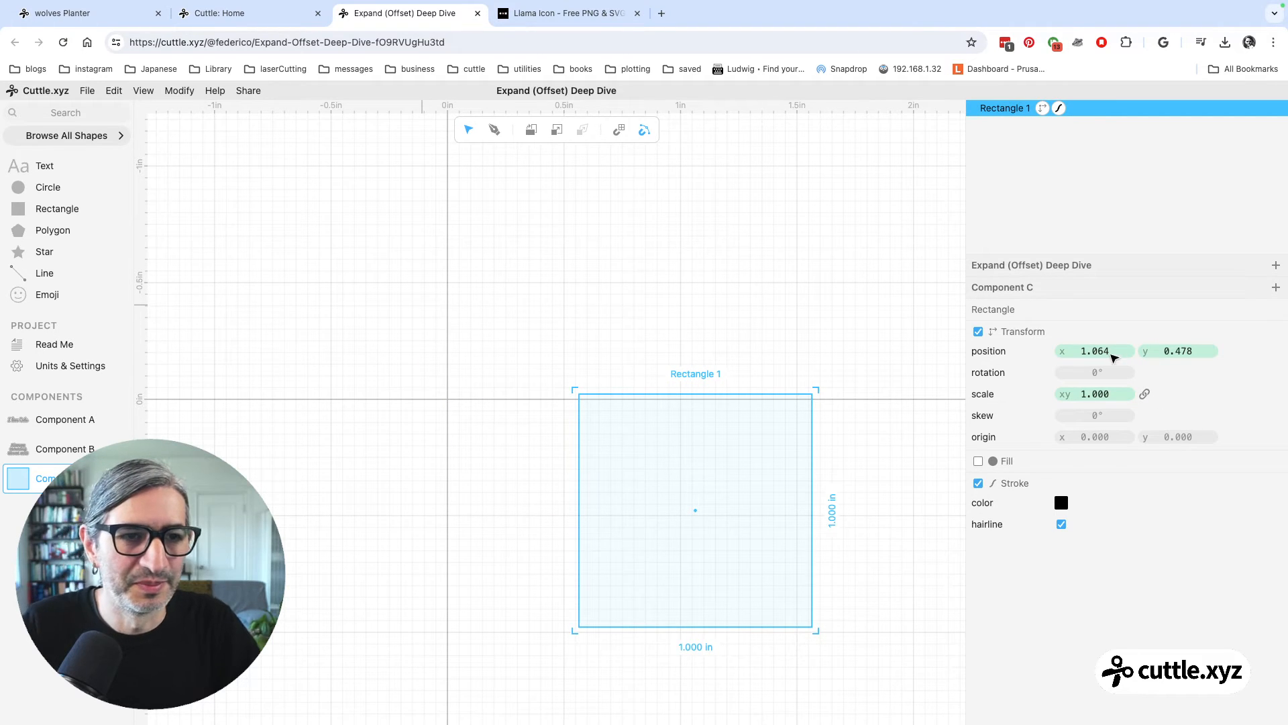
Set the square's position to 0, 0 and deselect it
{"action": "left_click", "coordinate": [1100, 351]}
{"action": "type", "text": "0, 0.478)"}
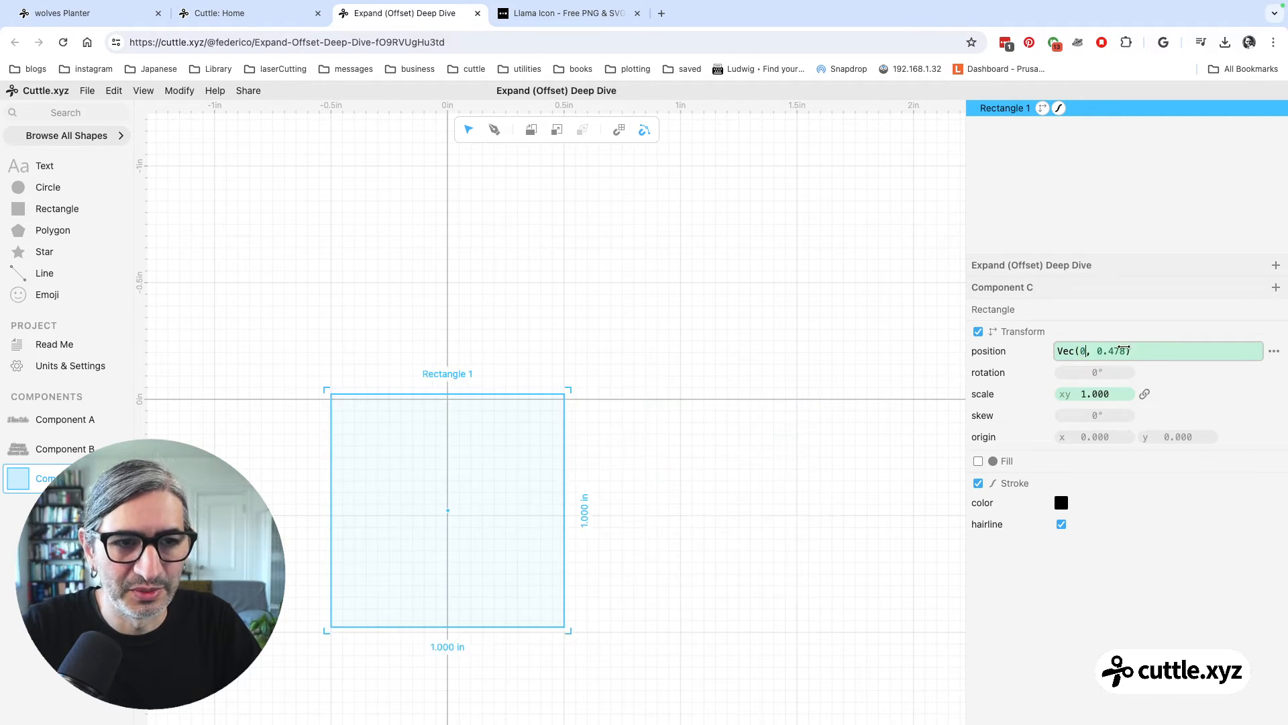
{"action": "double_click", "coordinate": [1111, 355]}
{"action": "type", "text": "0"}
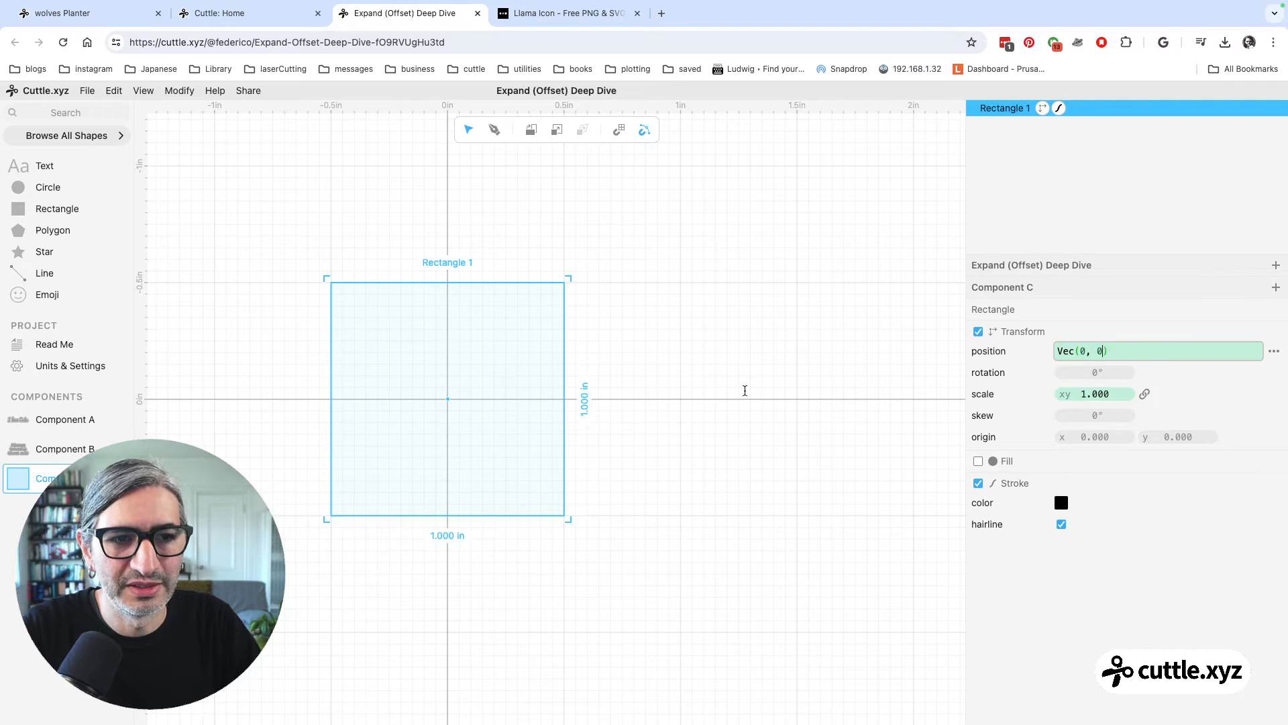
{"action": "left_click", "coordinate": [744, 391]}
Add a circle centered on the midpoint of the square's right edge and set its scale to 1
{"action": "left_click_drag", "start_coordinate": [19, 187], "coordinate": [563, 400]}
{"action": "left_click", "coordinate": [1104, 394]}
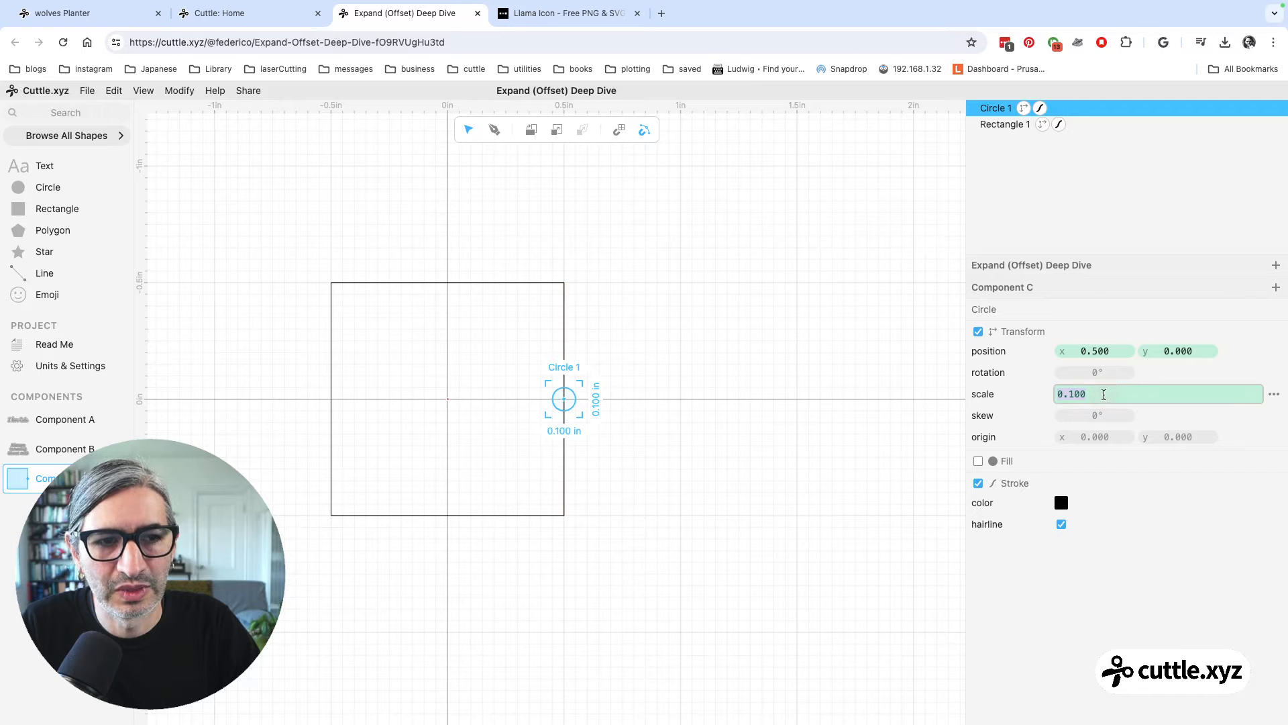
{"action": "type", "text": "1"}
{"action": "left_click", "coordinate": [788, 379]}
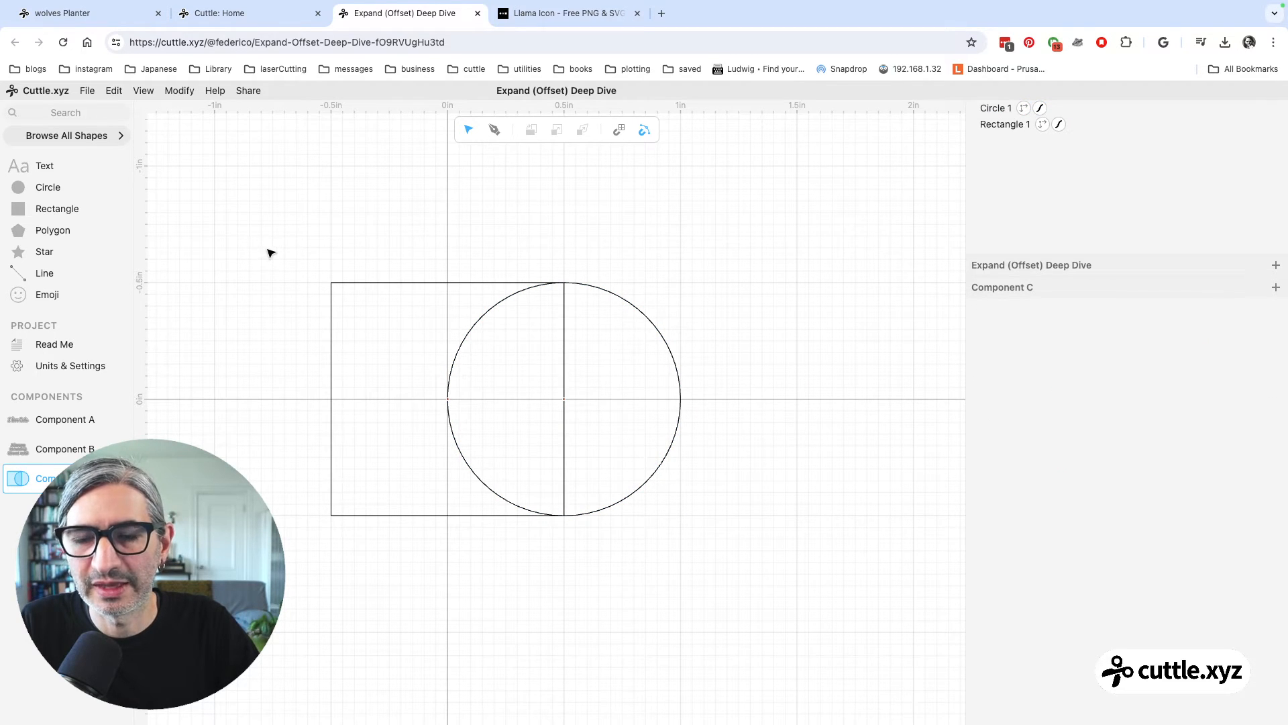
Apply Expand (Offset) to the overlapping square and circle together, and add a new blank component
{"action": "left_click_drag", "start_coordinate": [252, 208], "coordinate": [695, 541]}
{"action": "left_click", "coordinate": [188, 97]}
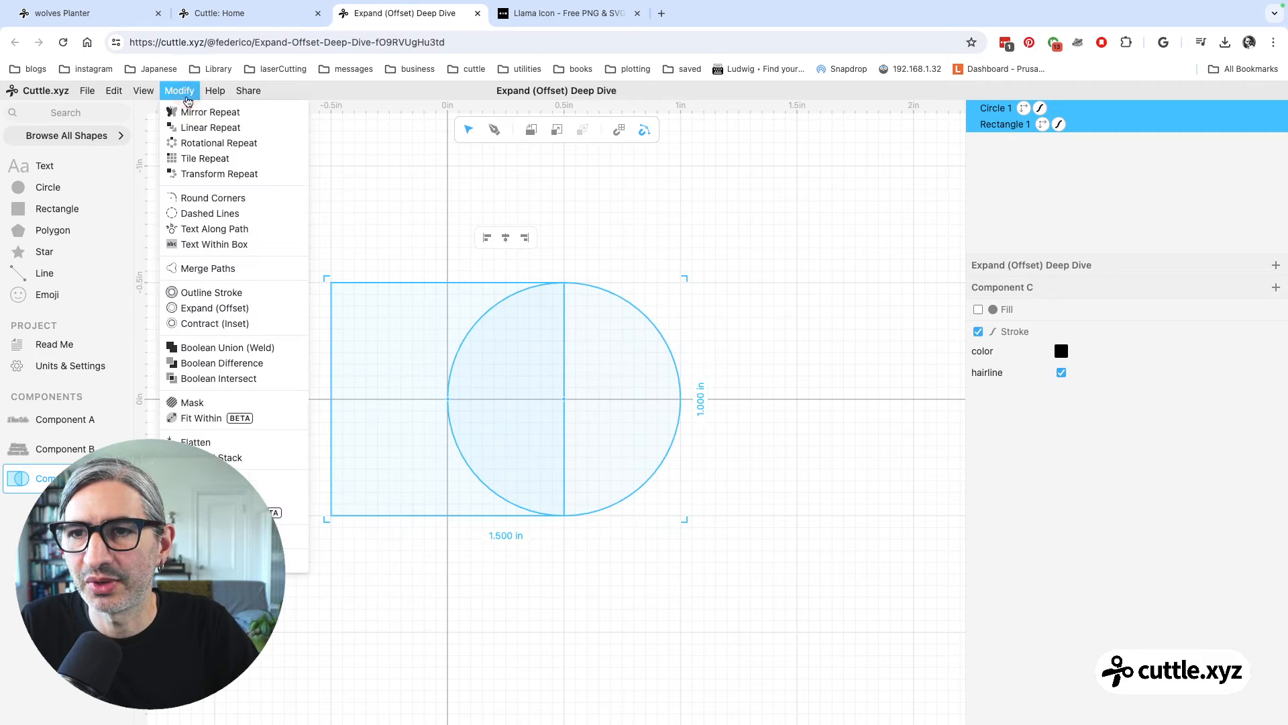
{"action": "left_click", "coordinate": [214, 308]}
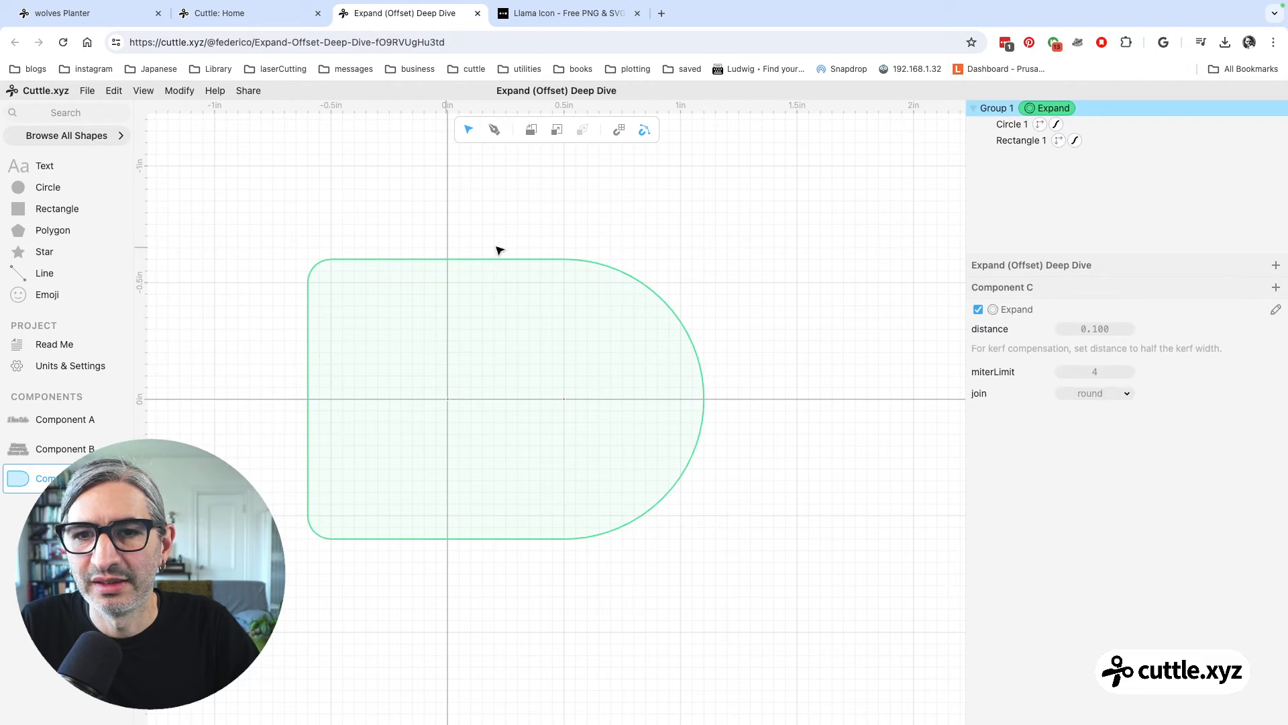
{"action": "left_click", "coordinate": [784, 247]}
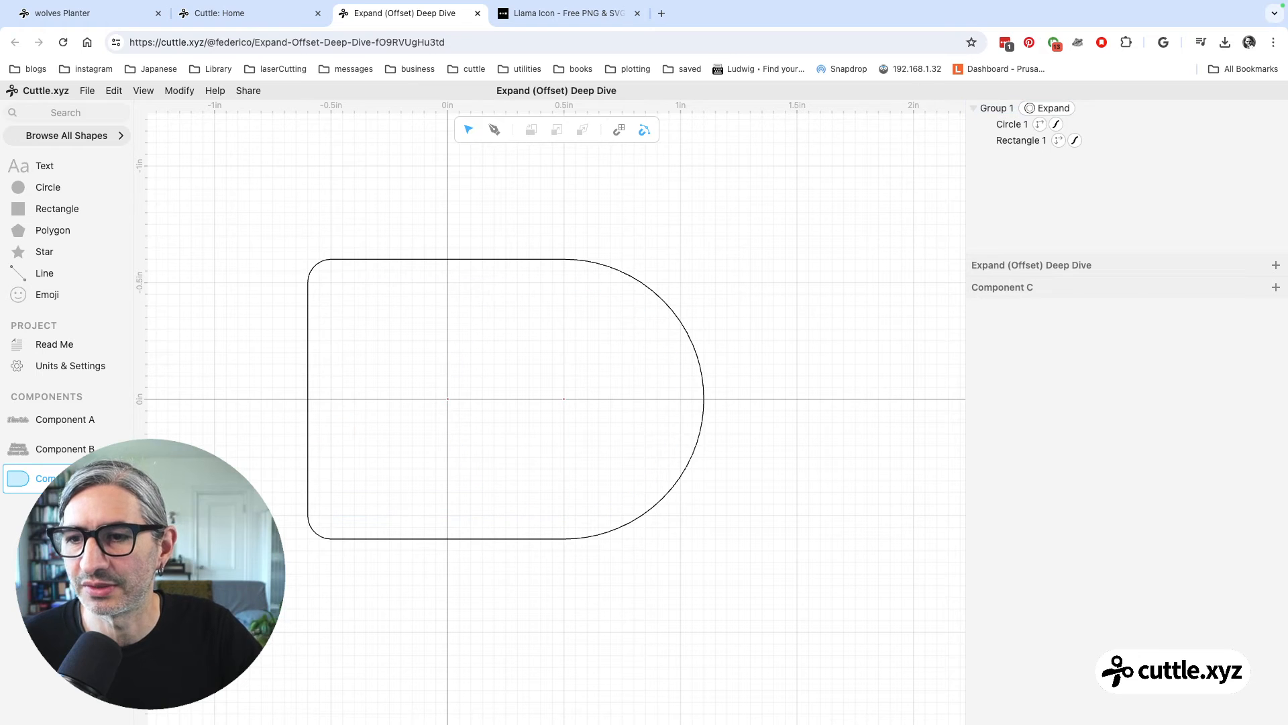
{"action": "left_click", "coordinate": [40, 508]}
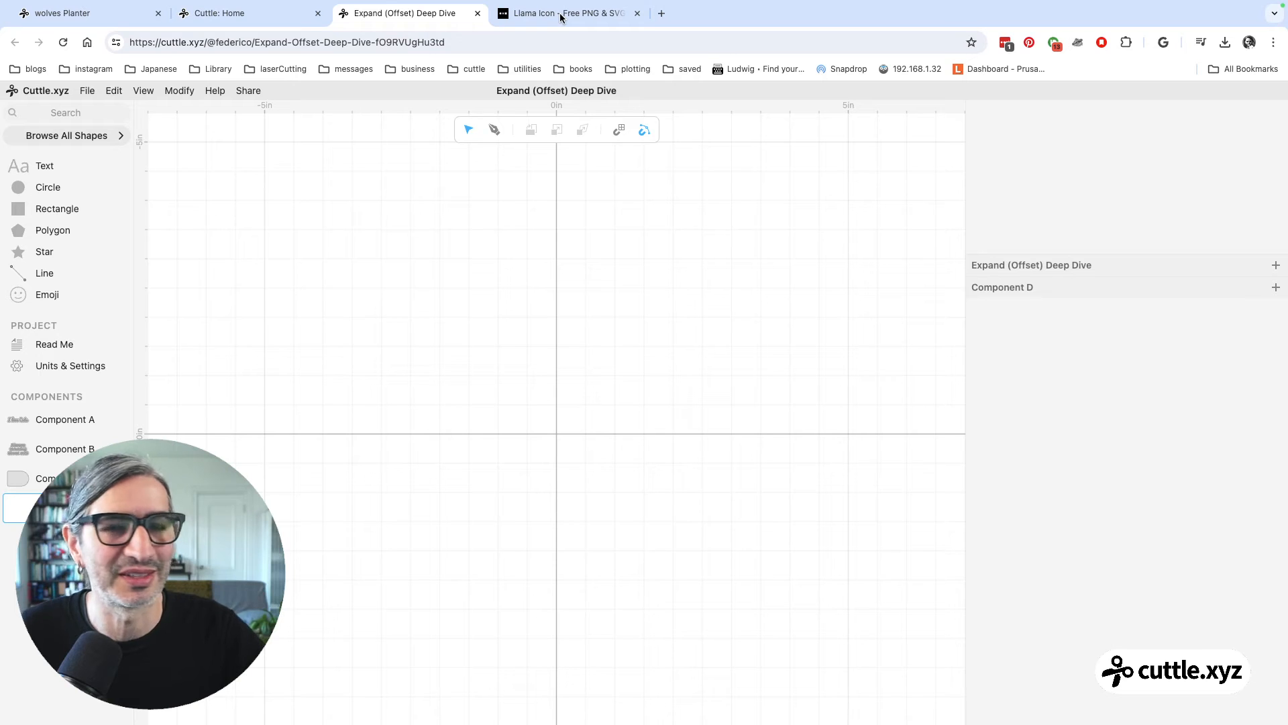
Switch to the Noun Project page and download the Llama icon as an SVG
{"action": "left_click", "coordinate": [601, 13]}
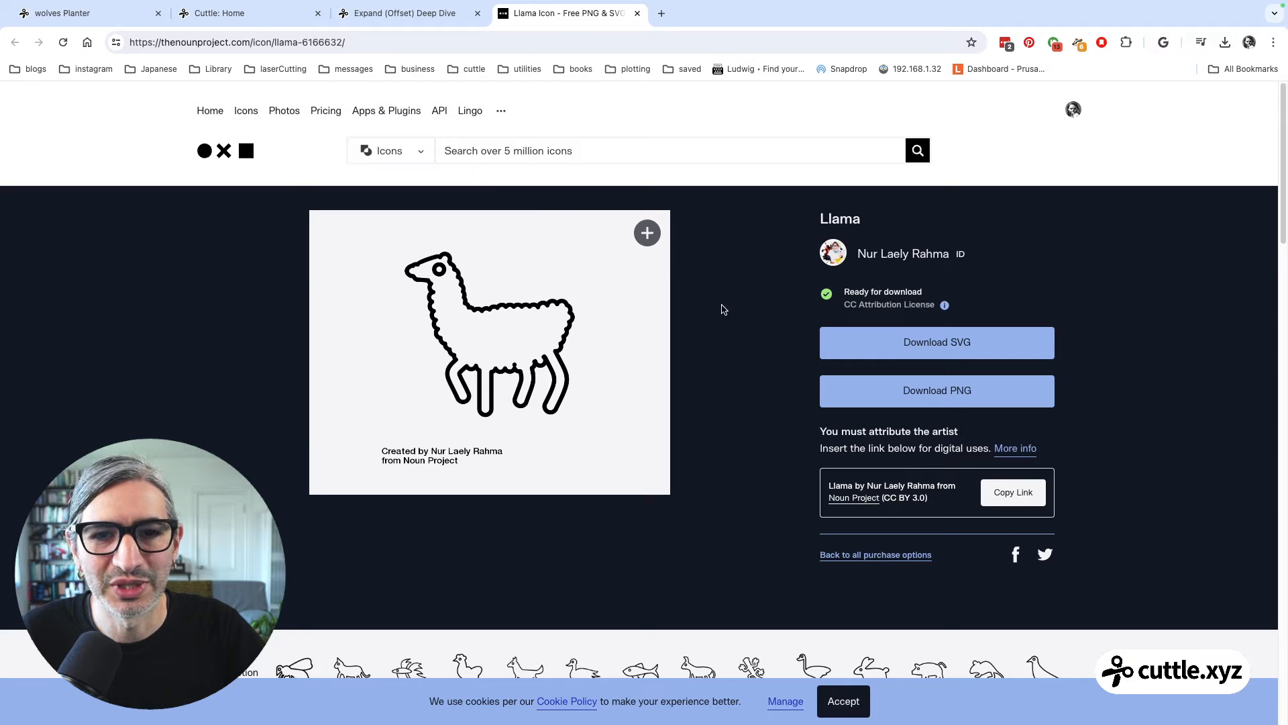
{"action": "left_click", "coordinate": [562, 150]}
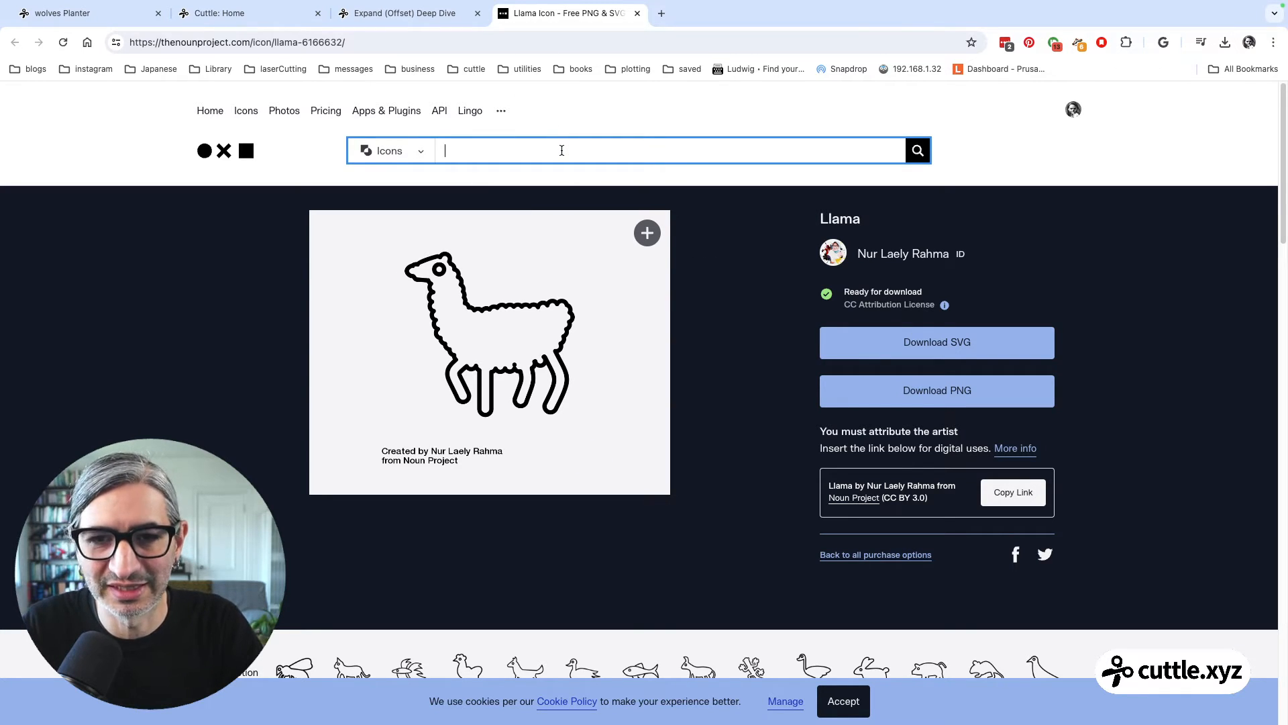
{"action": "type", "text": "ll"}
{"action": "key", "text": "BackSpace"}
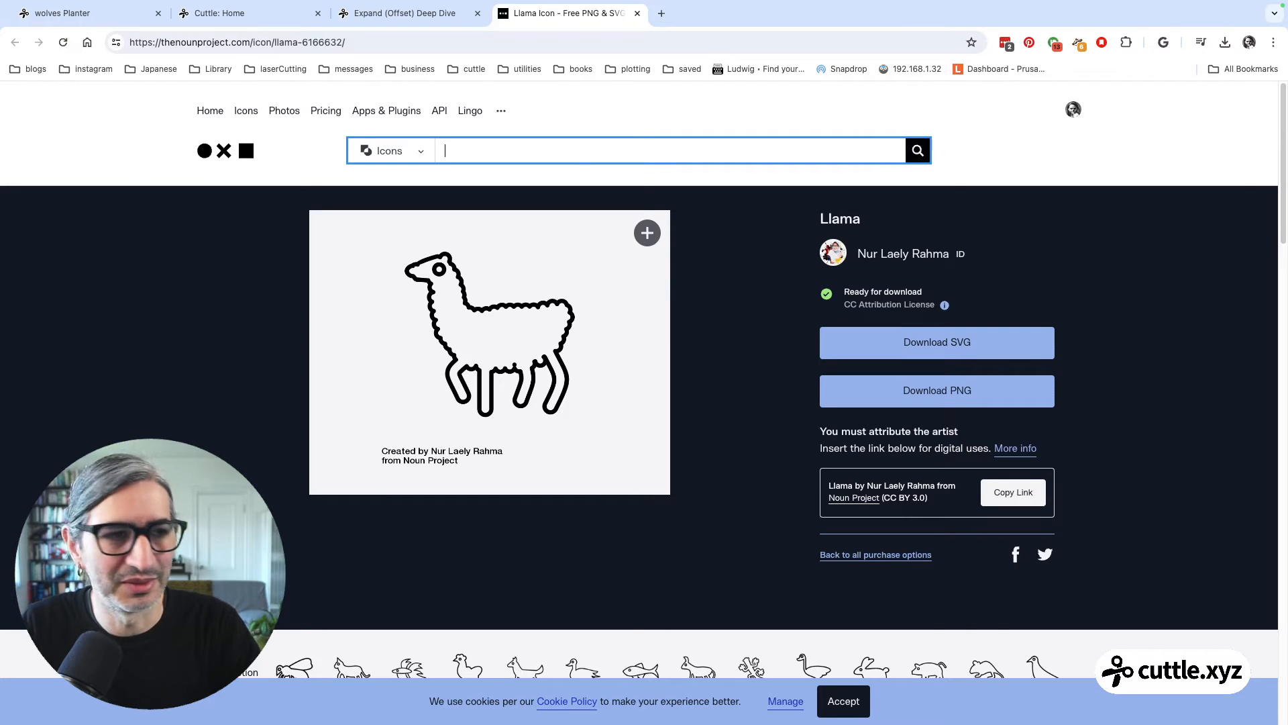
{"action": "left_click", "coordinate": [951, 341]}
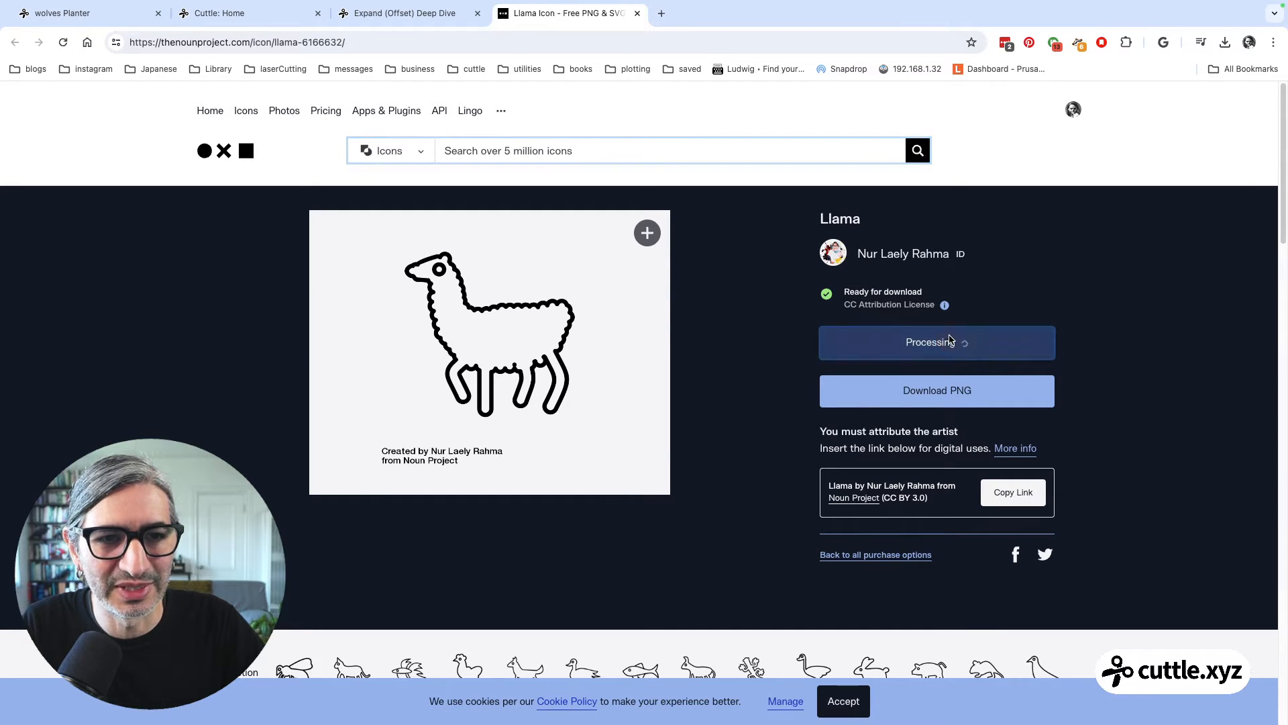
Search the Noun Project icons for "llama" and browse the results
{"action": "left_click", "coordinate": [713, 147]}
{"action": "type", "text": "lla"}
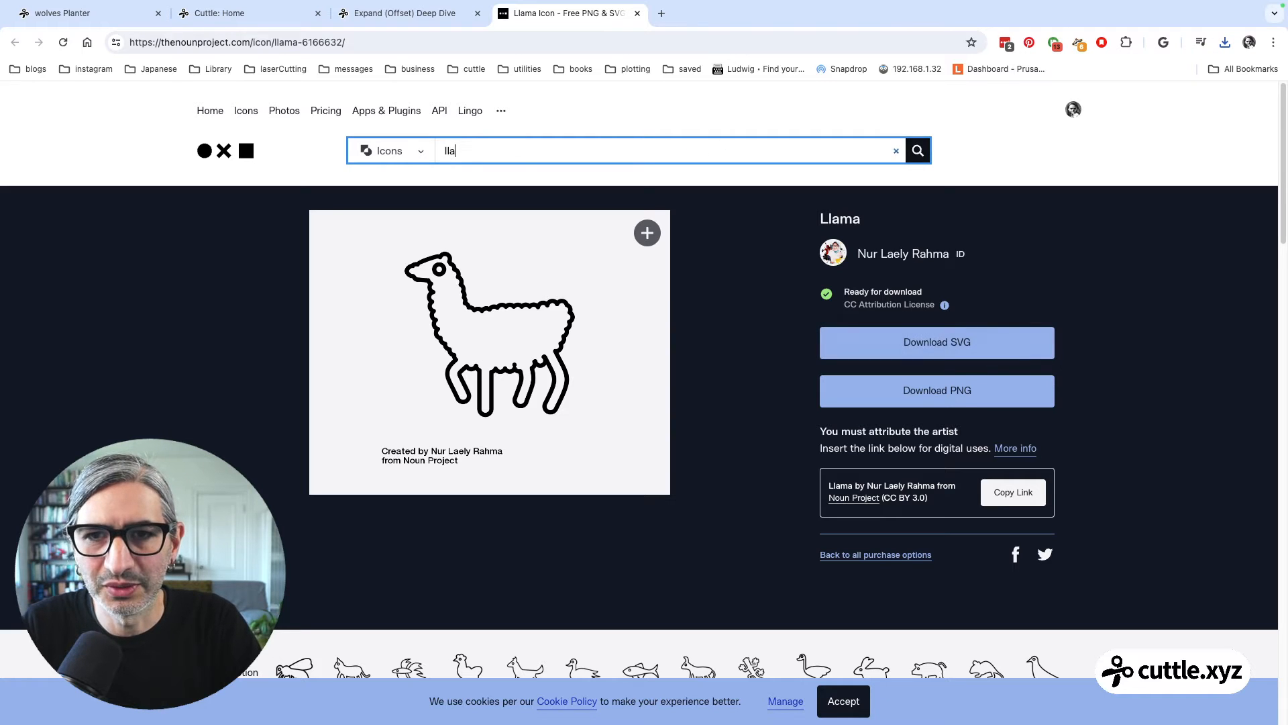
{"action": "type", "text": "ma"}
{"action": "key", "text": "Return"}
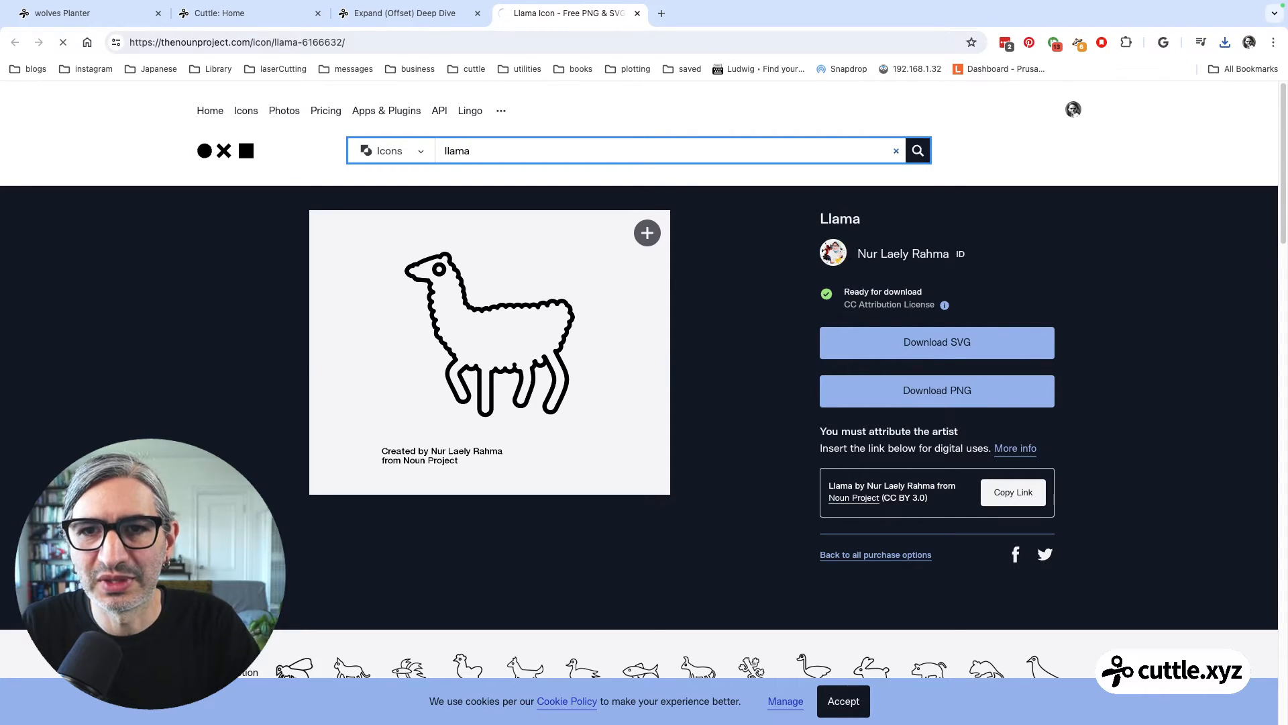
{"action": "left_click", "coordinate": [915, 157]}
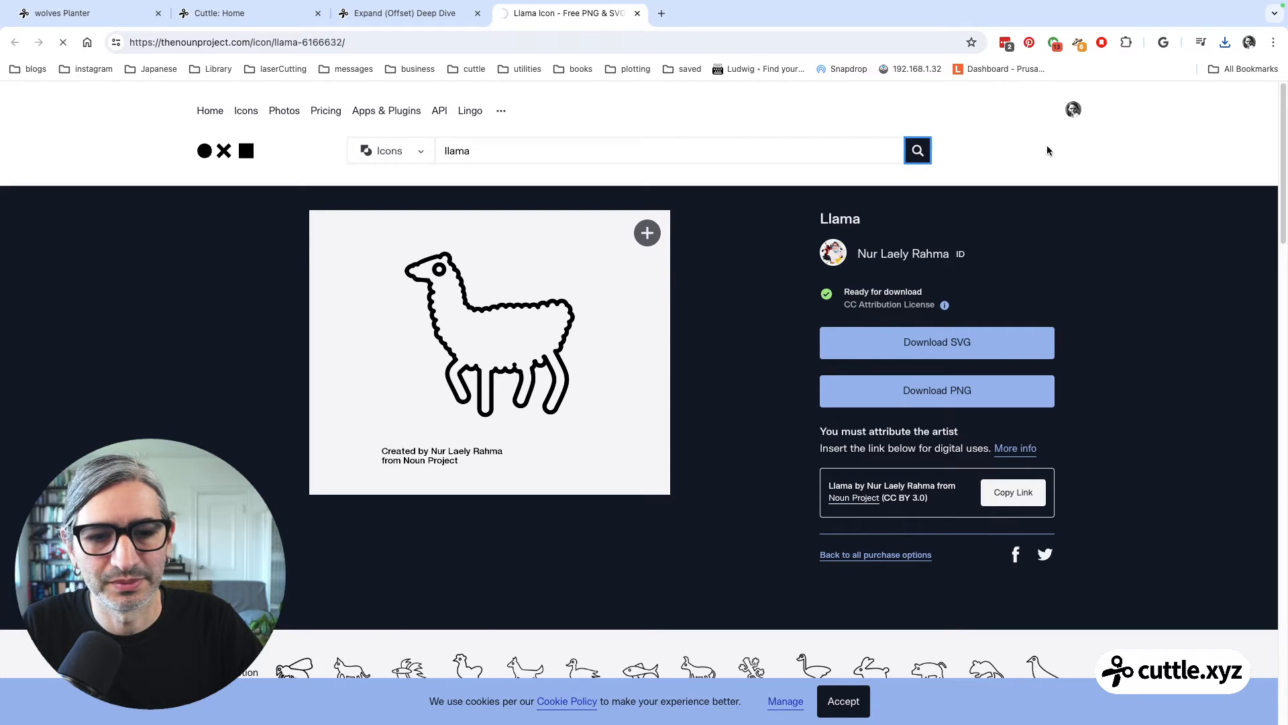
{"action": "scroll", "coordinate": [932, 420], "scroll_direction": "down", "scroll_amount": 7}
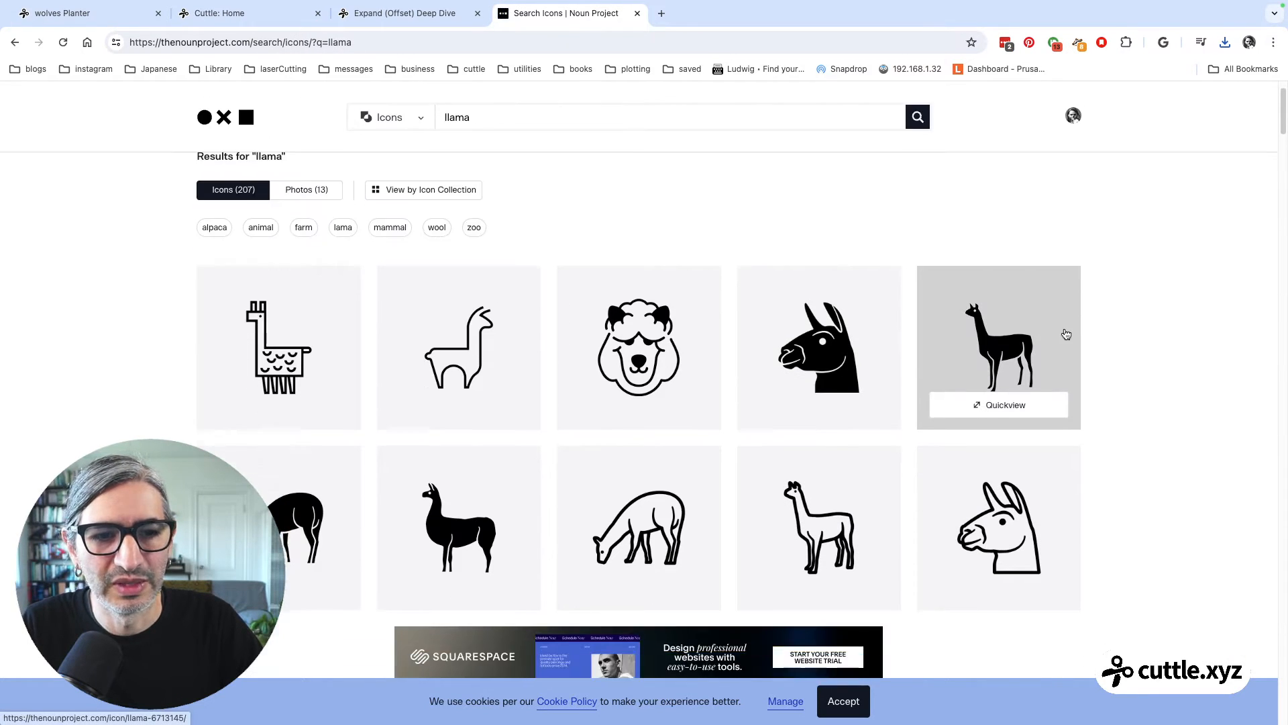
{"action": "scroll", "coordinate": [558, 325], "scroll_direction": "down", "scroll_amount": 1}
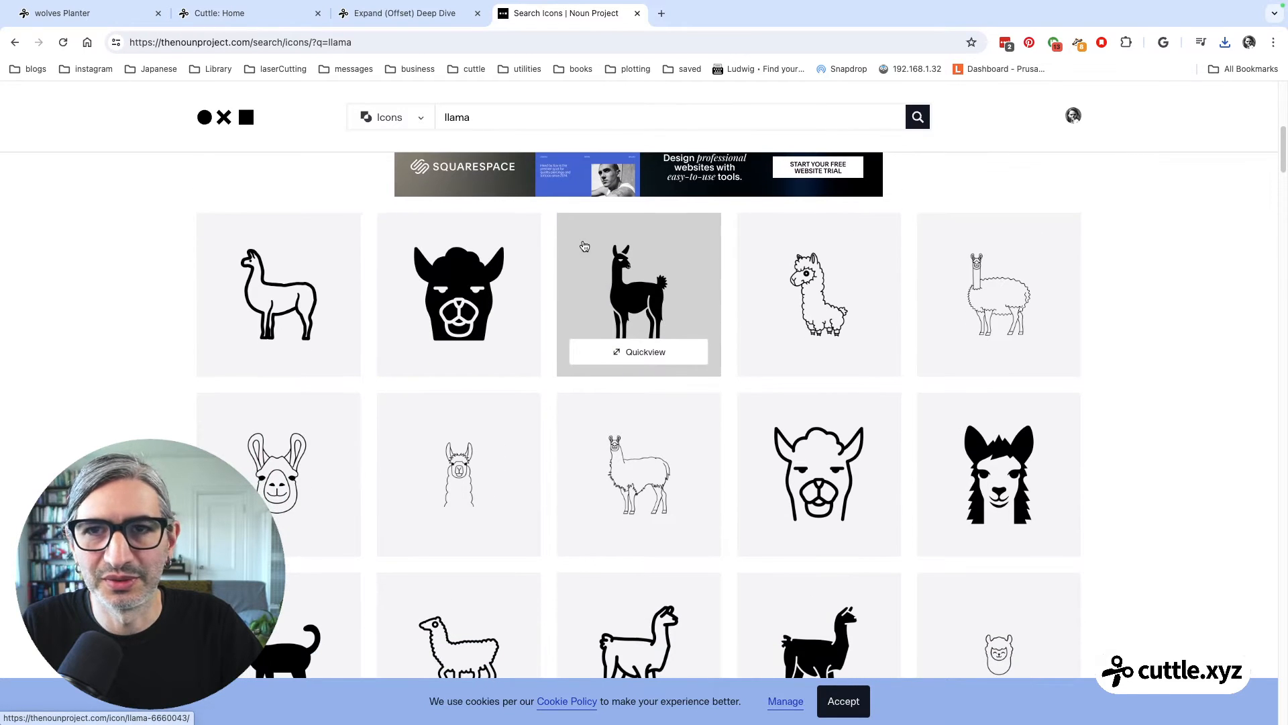
Switch back to the Expand (Offset) Deep Dive project in Cuttle and import noun-llama-6166632 (1).svg from Downloads
{"action": "left_click", "coordinate": [276, 19]}
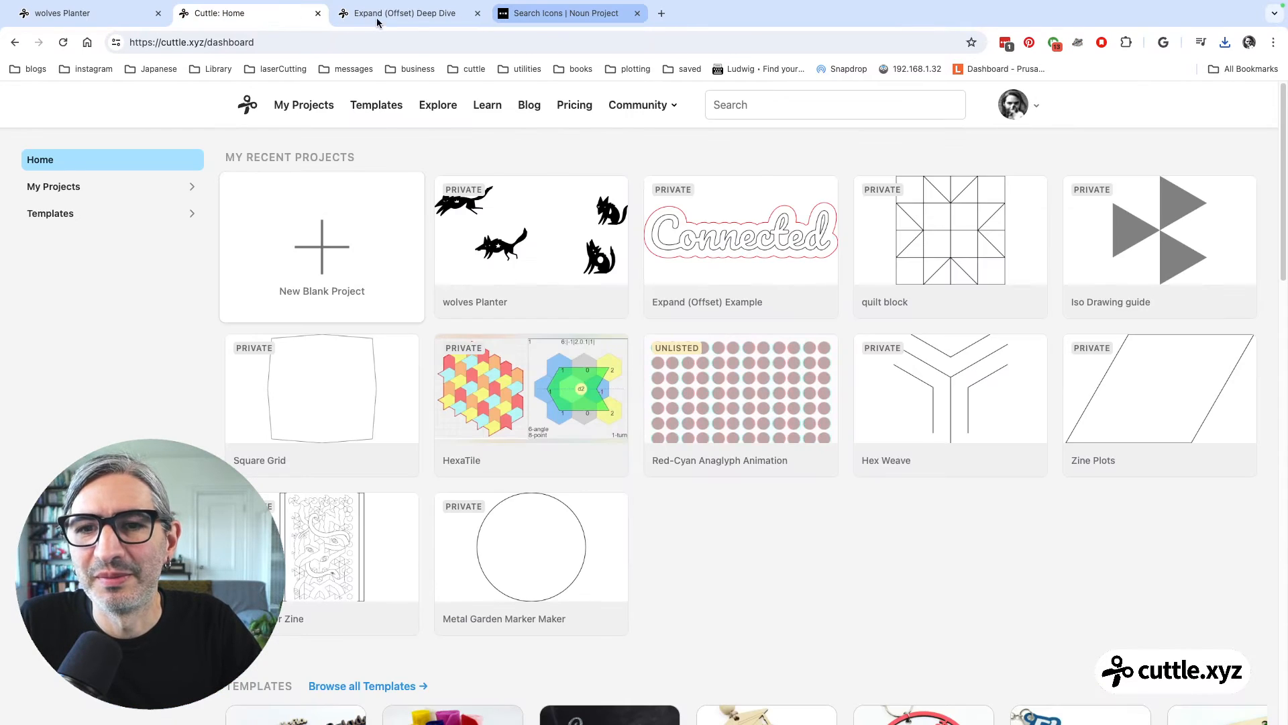
{"action": "left_click", "coordinate": [377, 20]}
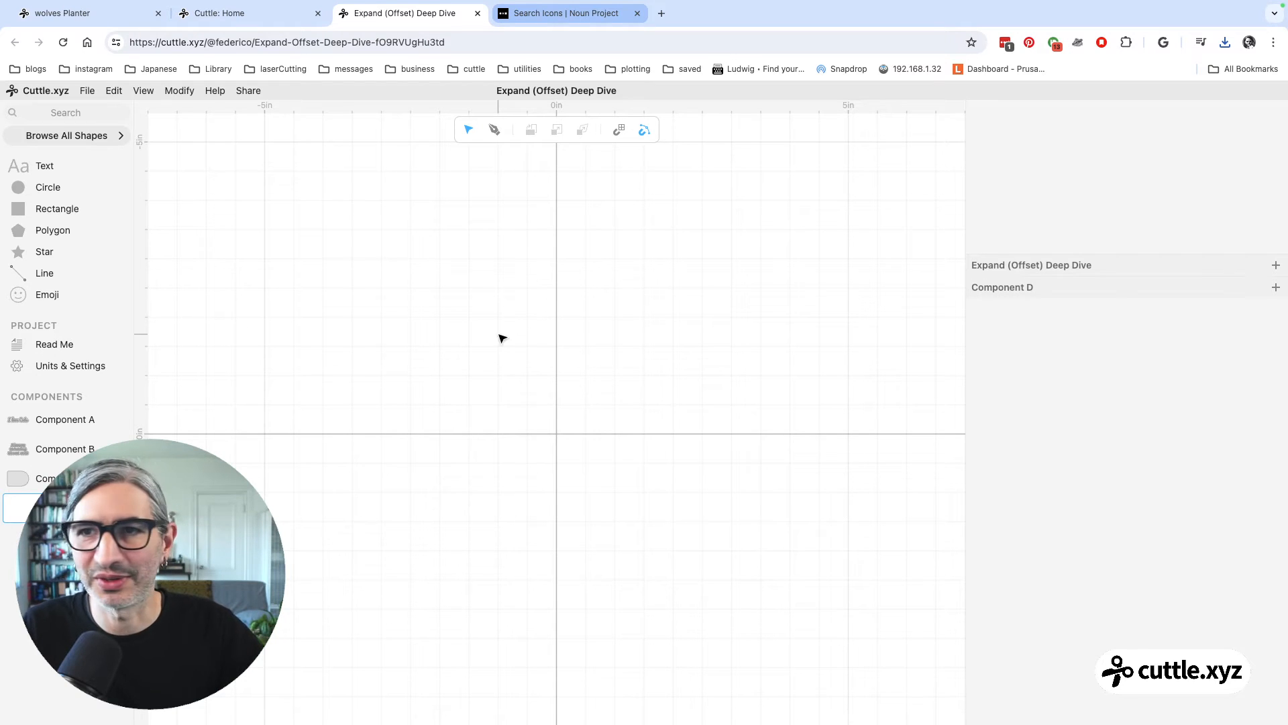
{"action": "left_click", "coordinate": [82, 98]}
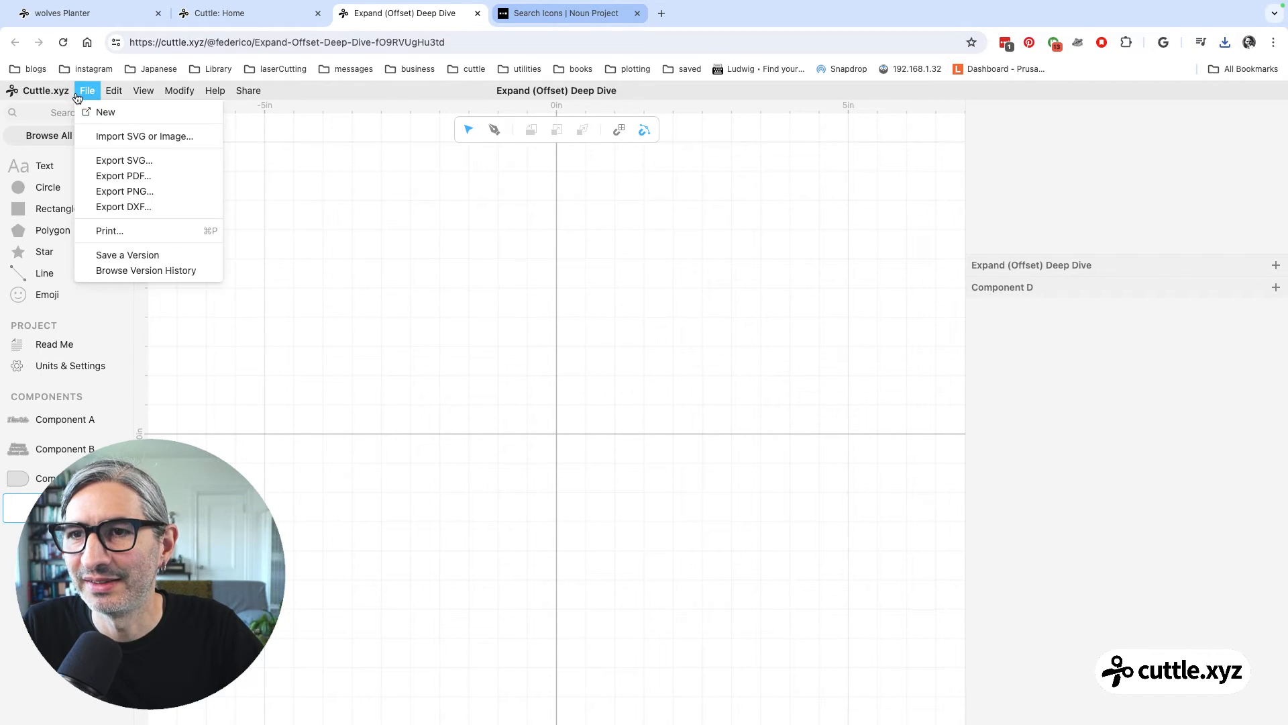
{"action": "left_click", "coordinate": [118, 136]}
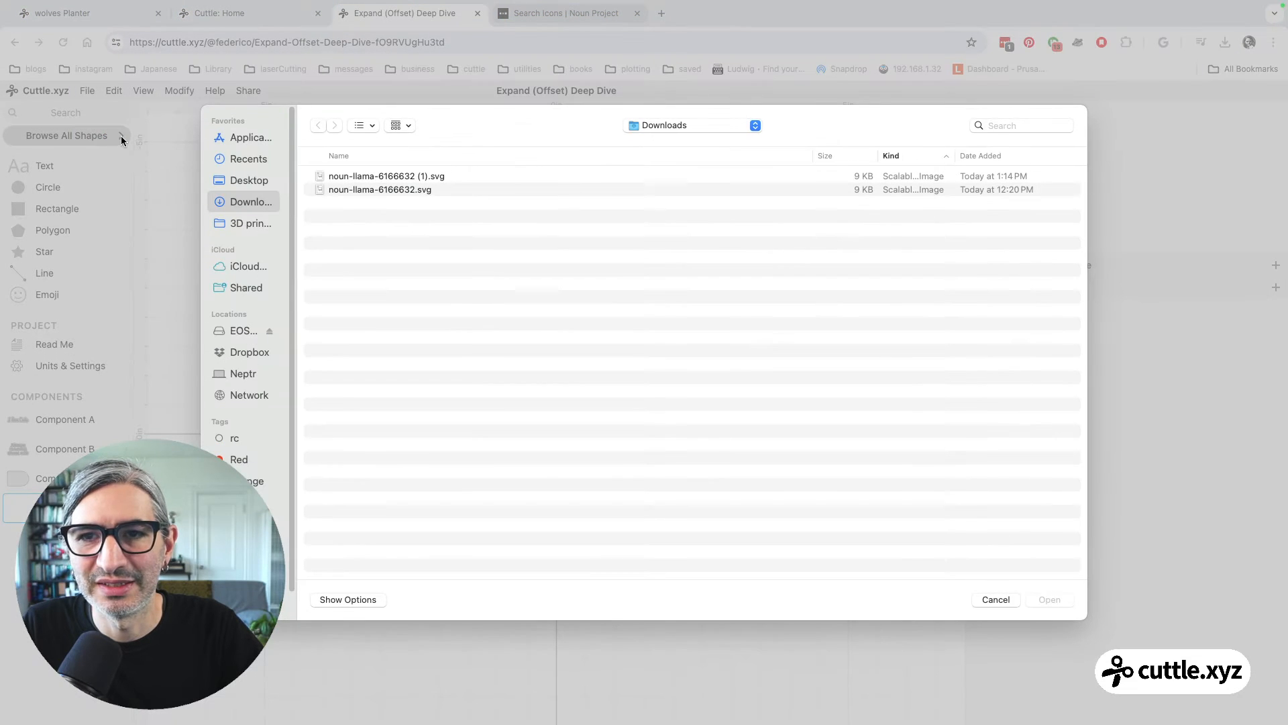
{"action": "left_click", "coordinate": [361, 177]}
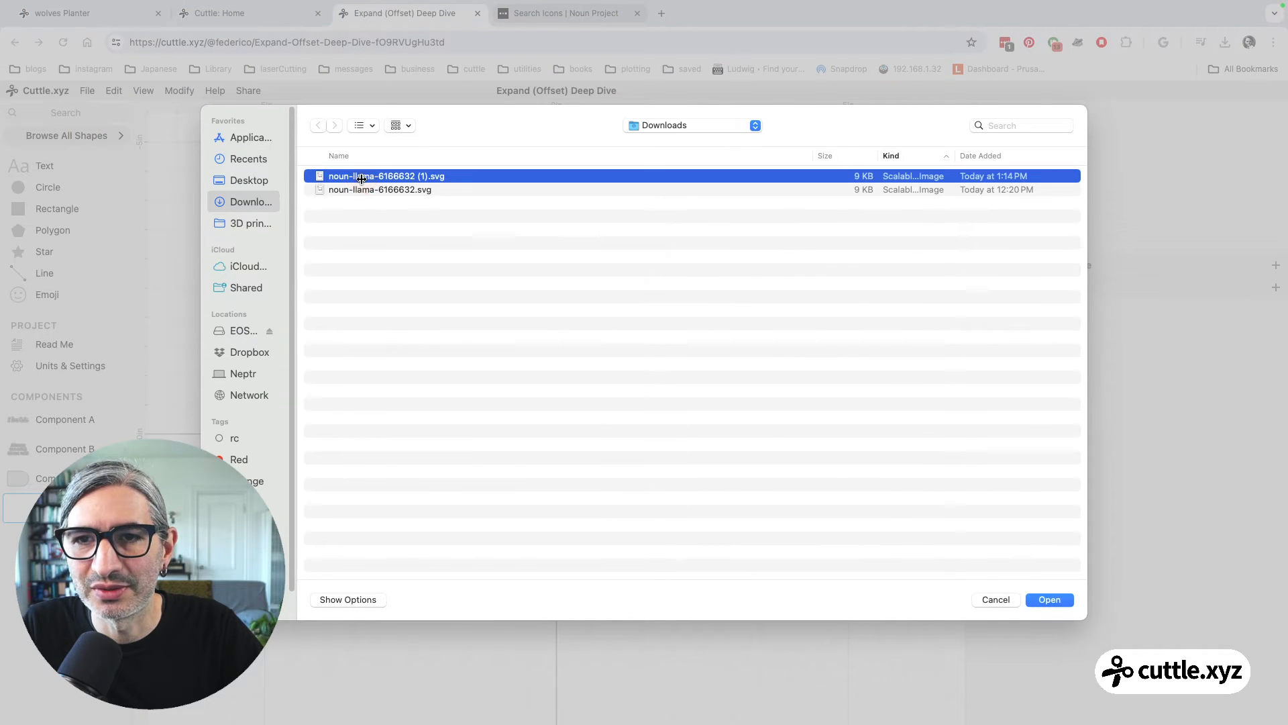
{"action": "left_click", "coordinate": [1043, 599]}
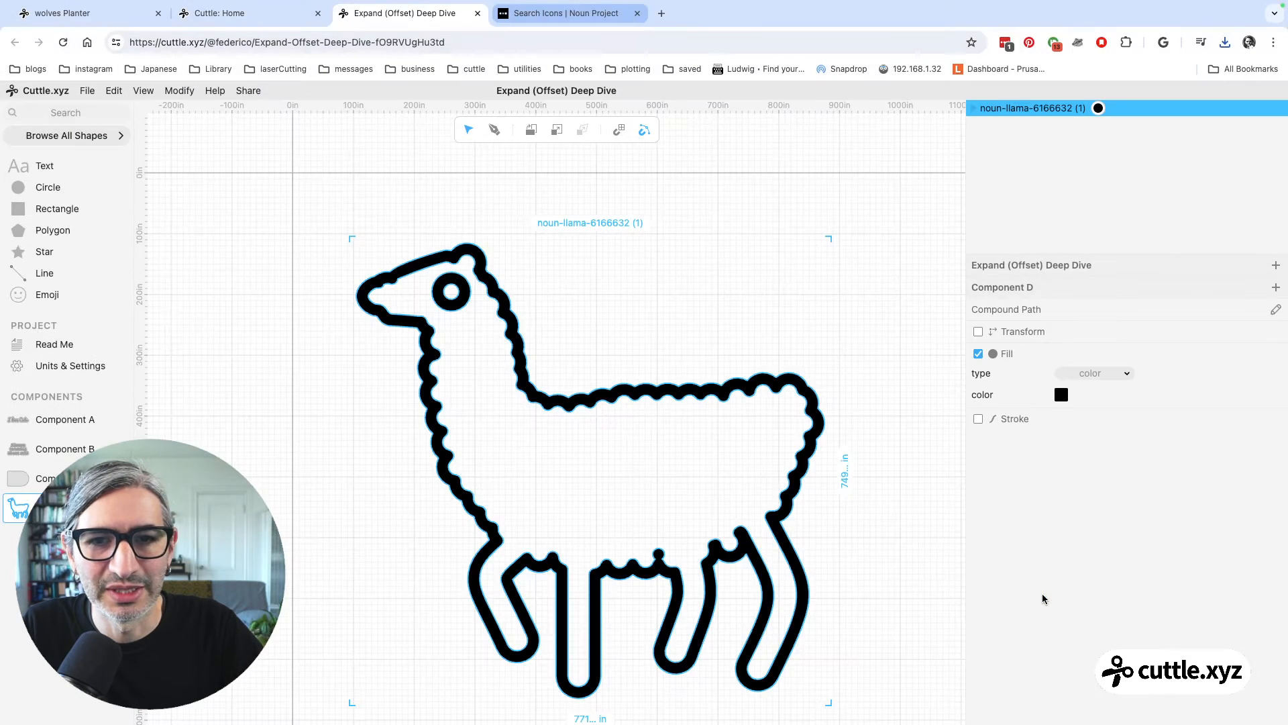
Set the imported llama's width to 4 in
{"action": "scroll", "coordinate": [884, 511], "scroll_direction": "down", "scroll_amount": 2}
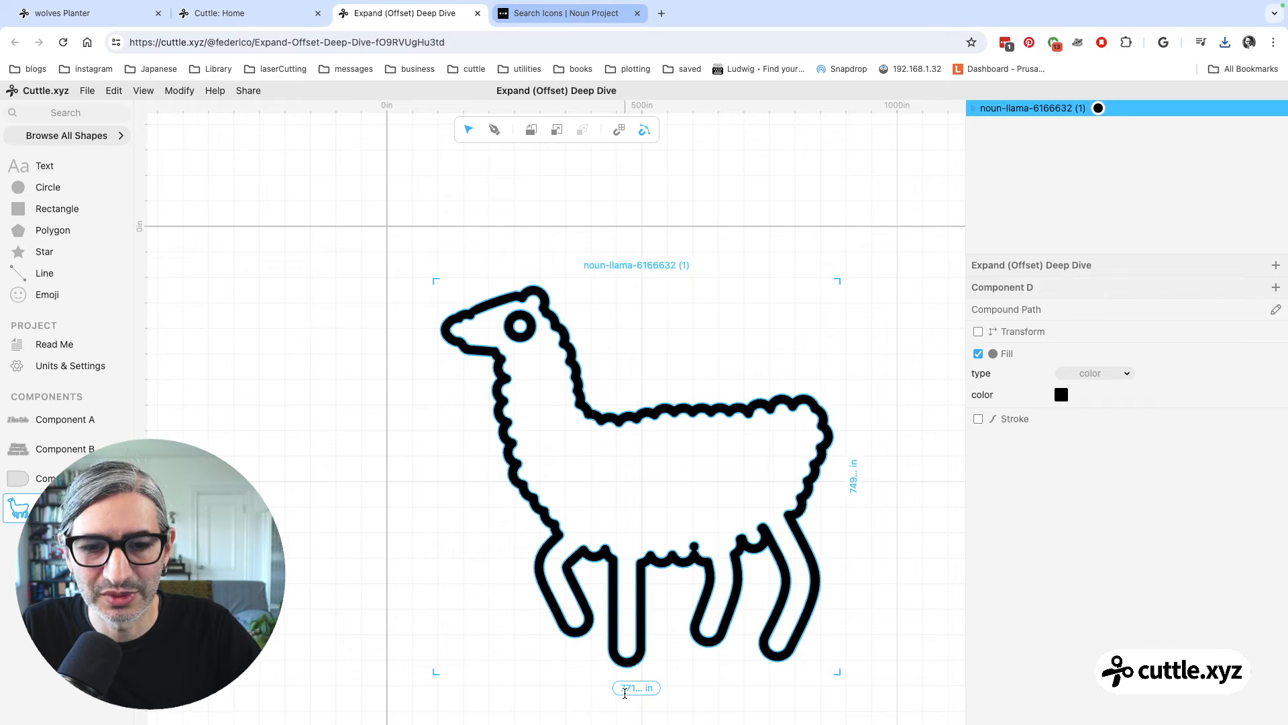
{"action": "left_click", "coordinate": [630, 688]}
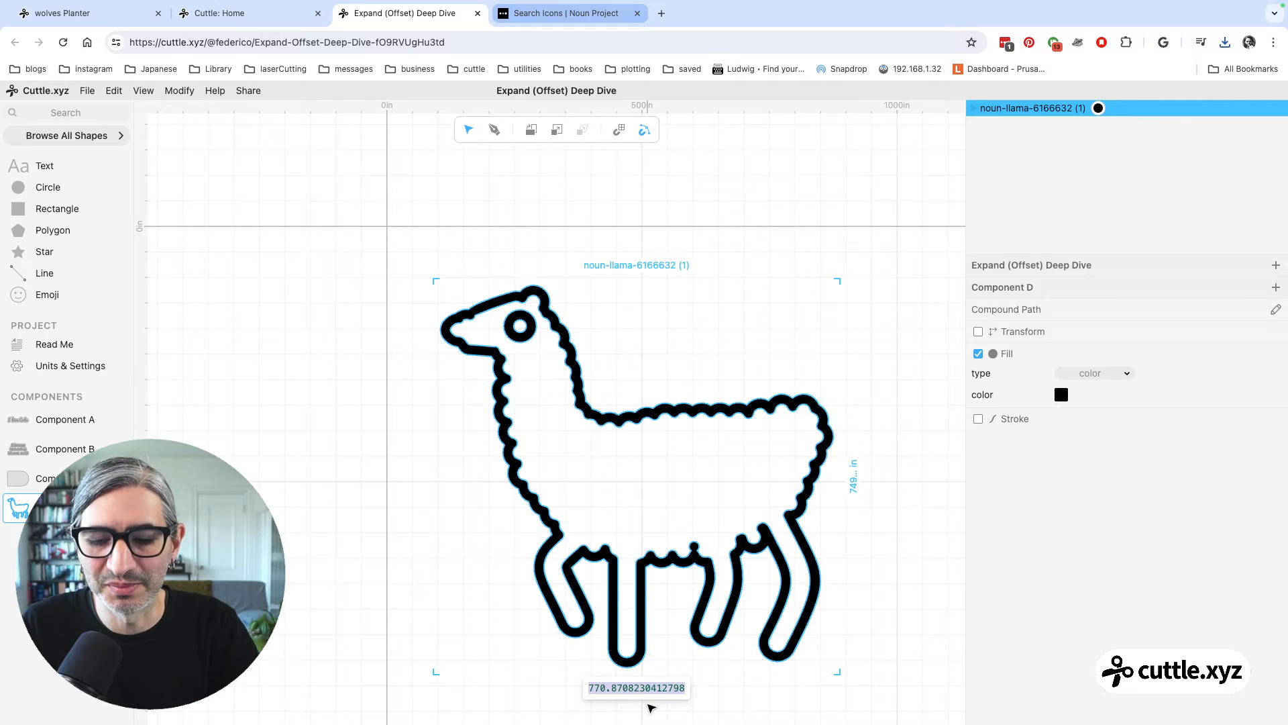
{"action": "type", "text": "4"}
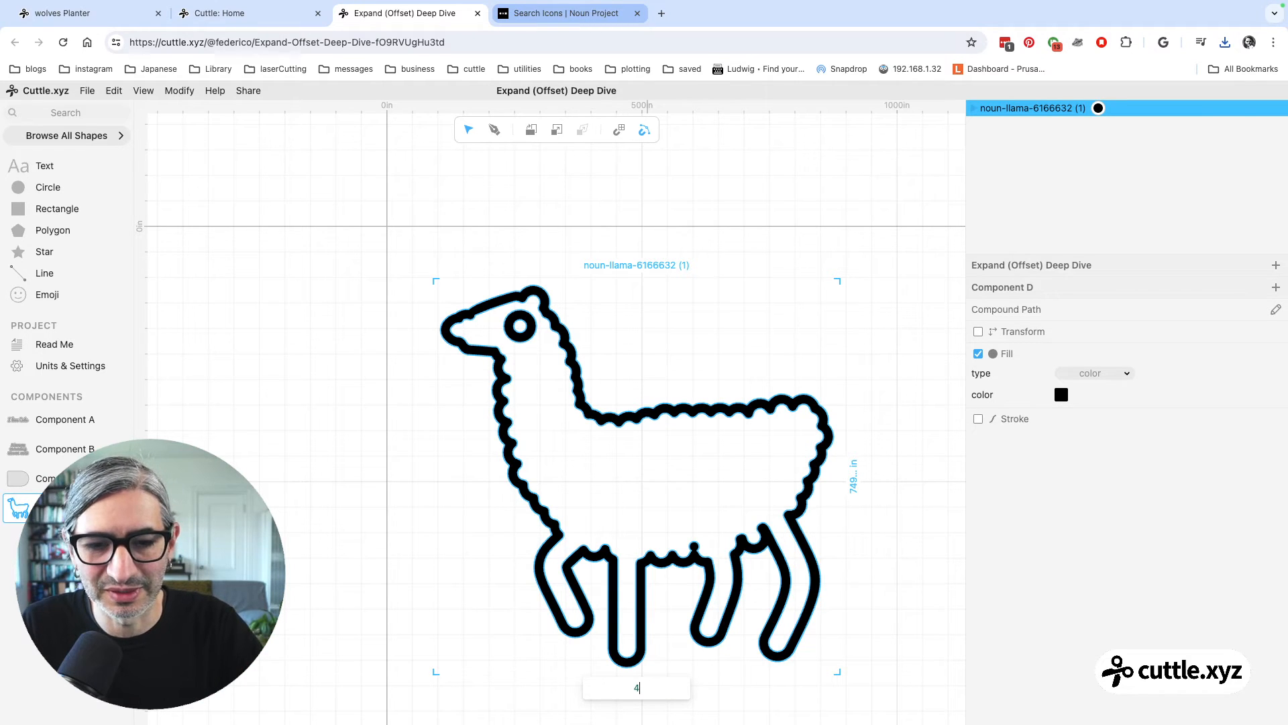
{"action": "key", "text": "Return"}
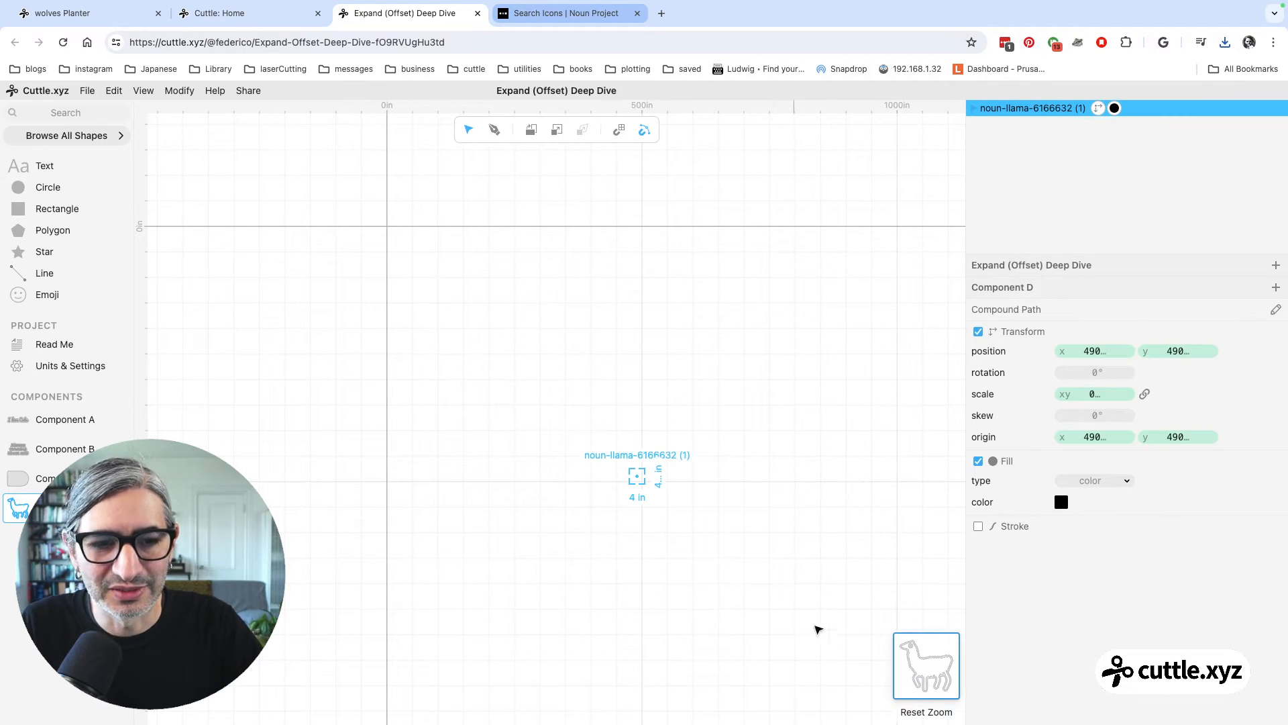
Move the llama onto the origin at 0, 0 and deselect it
{"action": "left_click_drag", "start_coordinate": [640, 478], "coordinate": [417, 241]}
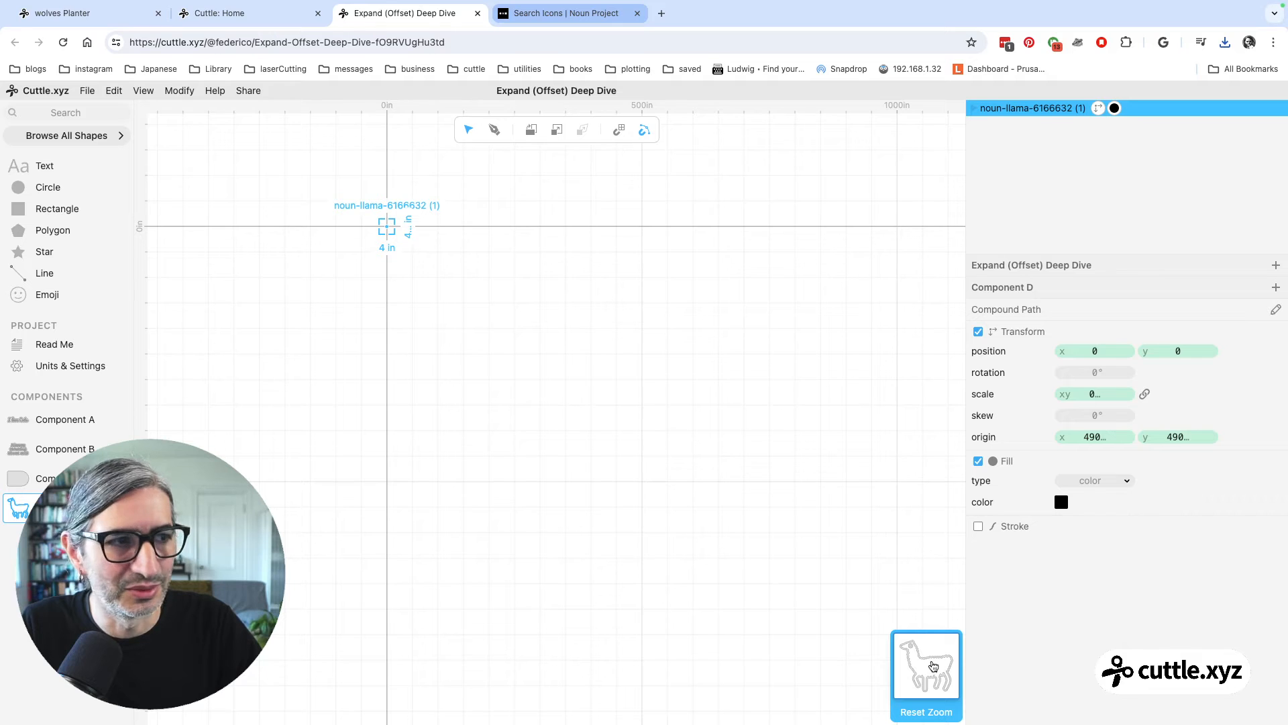
{"action": "left_click", "coordinate": [932, 666]}
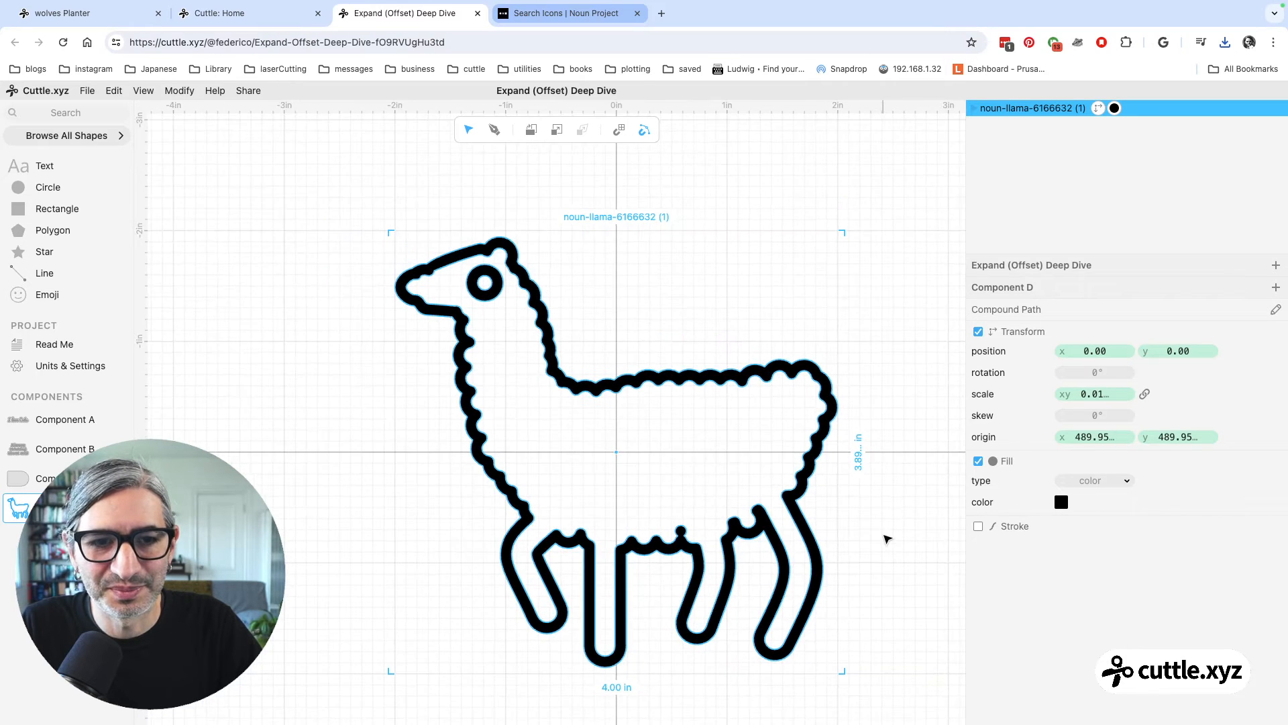
{"action": "scroll", "coordinate": [860, 521], "scroll_direction": "down", "scroll_amount": 2}
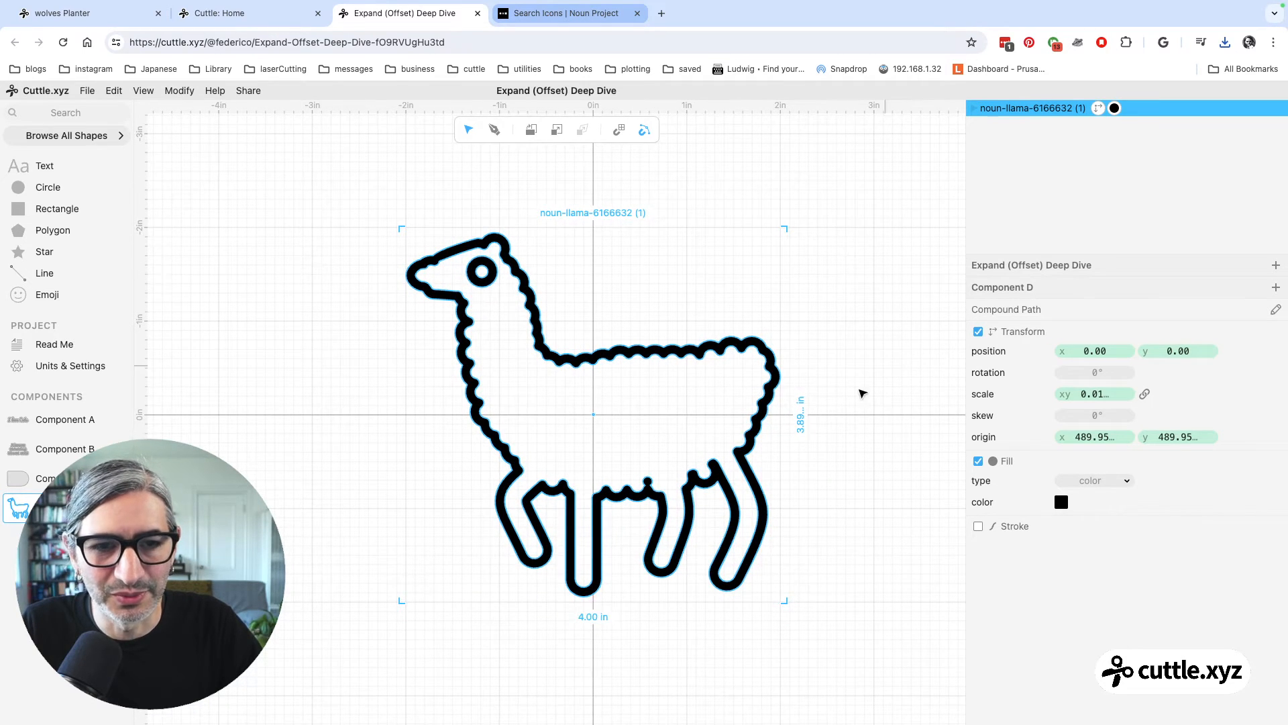
{"action": "left_click", "coordinate": [851, 506]}
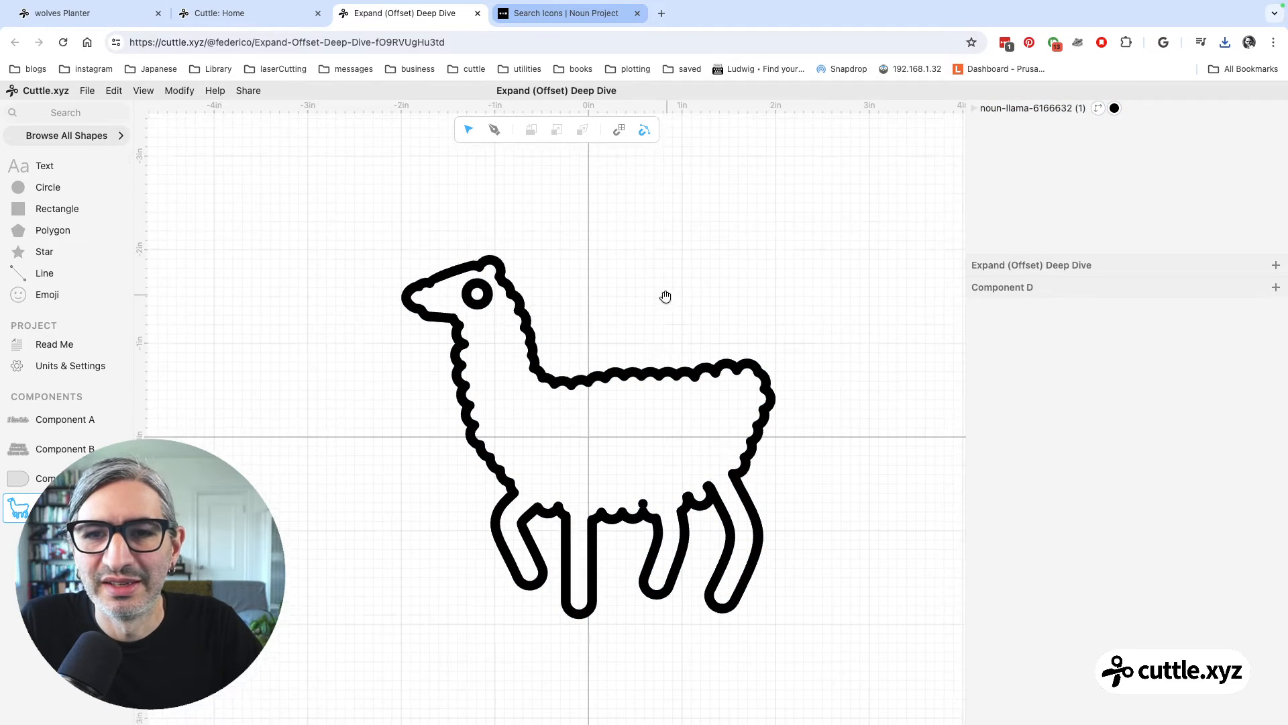
{"action": "left_click_drag", "start_coordinate": [665, 295], "coordinate": [588, 239]}
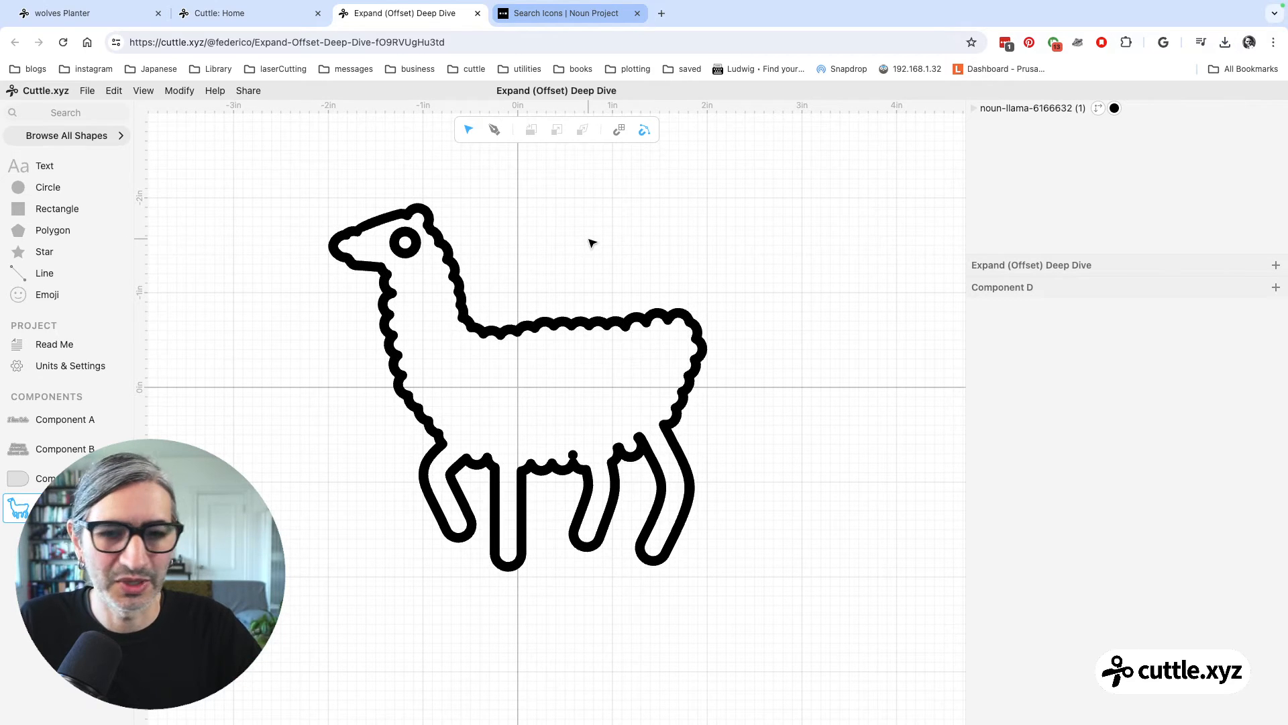
Copy the llama and paste a duplicate in place on top of it
{"action": "left_click", "coordinate": [449, 240]}
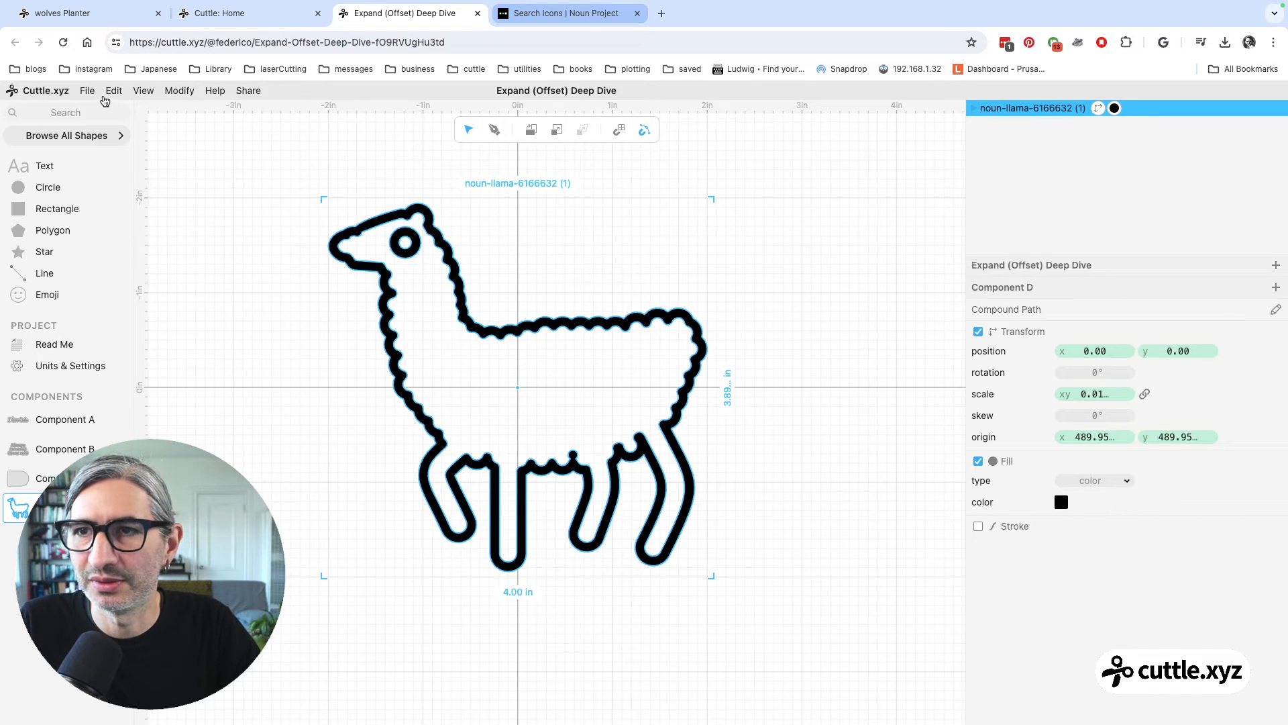
{"action": "left_click", "coordinate": [112, 91]}
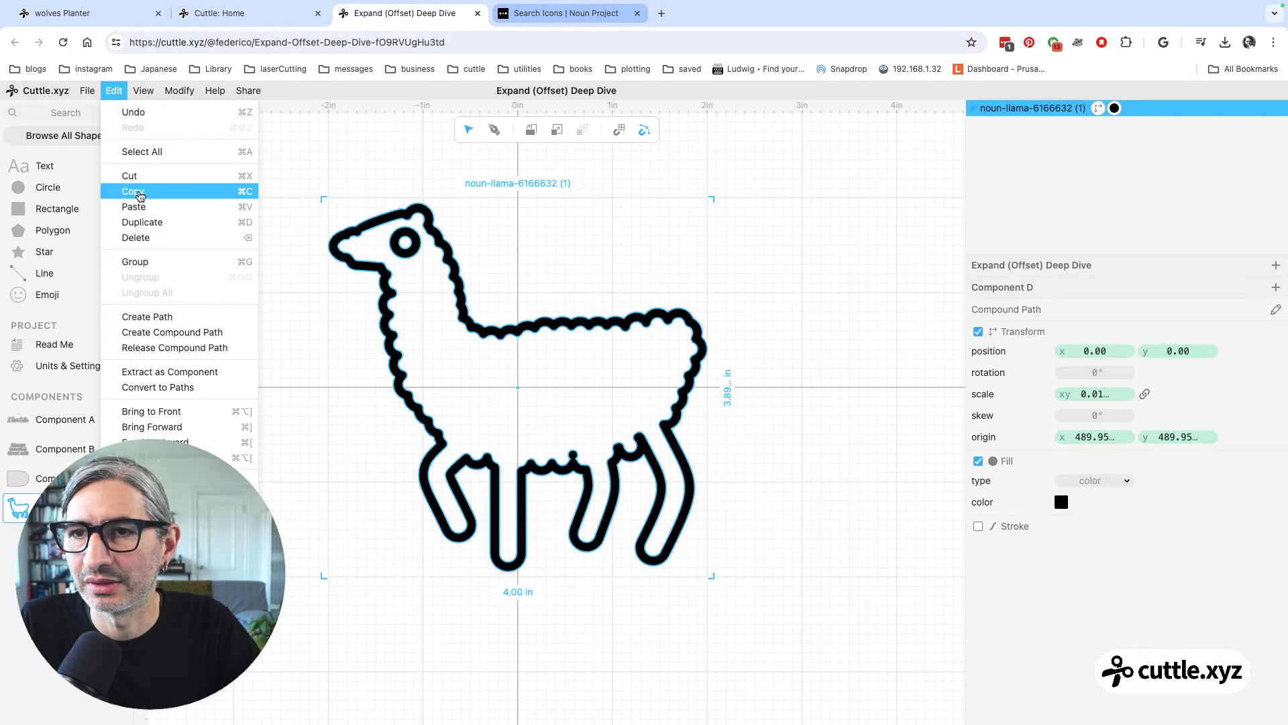
{"action": "left_click", "coordinate": [139, 194]}
{"action": "left_click", "coordinate": [113, 90]}
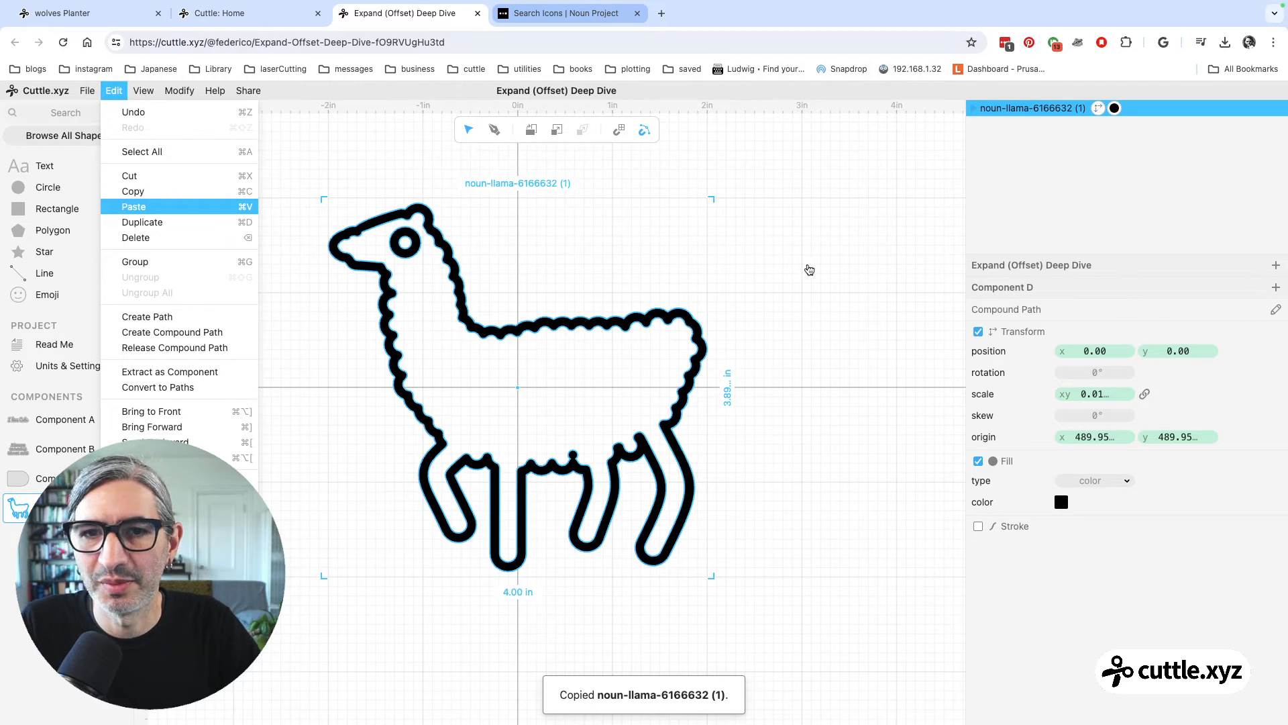
{"action": "key", "text": "super+v"}
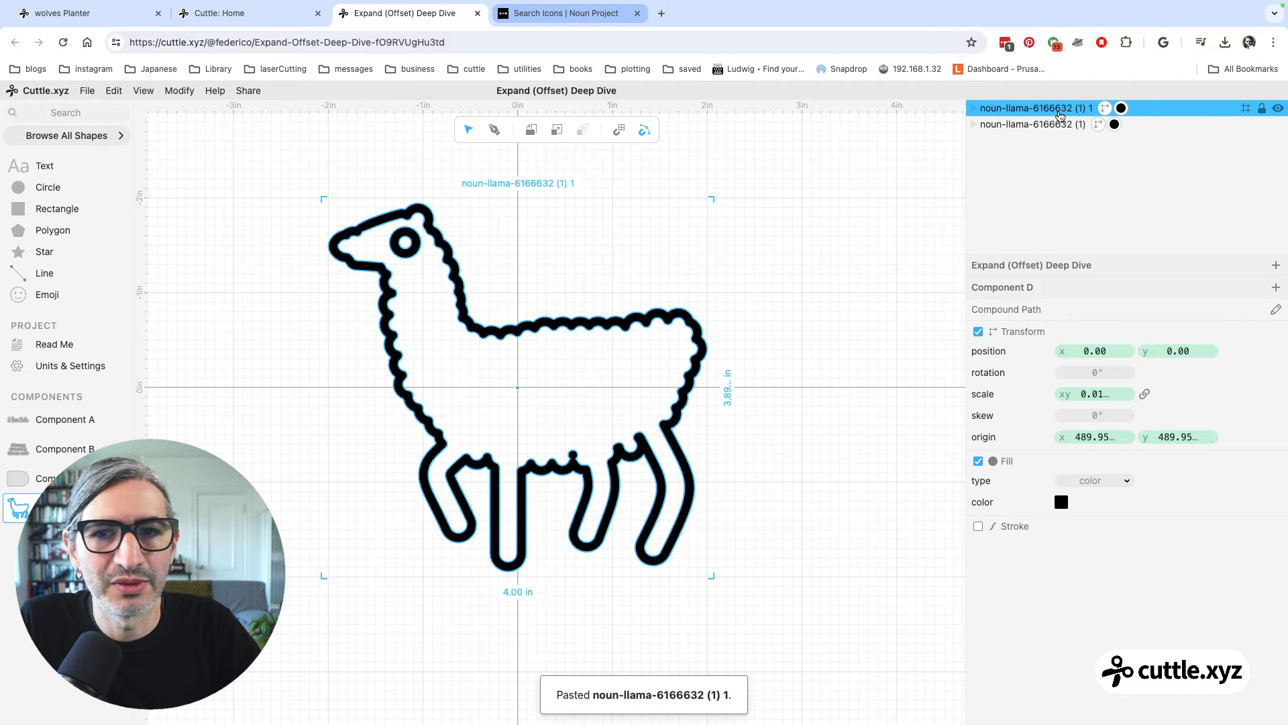
Apply Expand (Offset) to the duplicated llama and turn off its black fill
{"action": "left_click", "coordinate": [176, 94]}
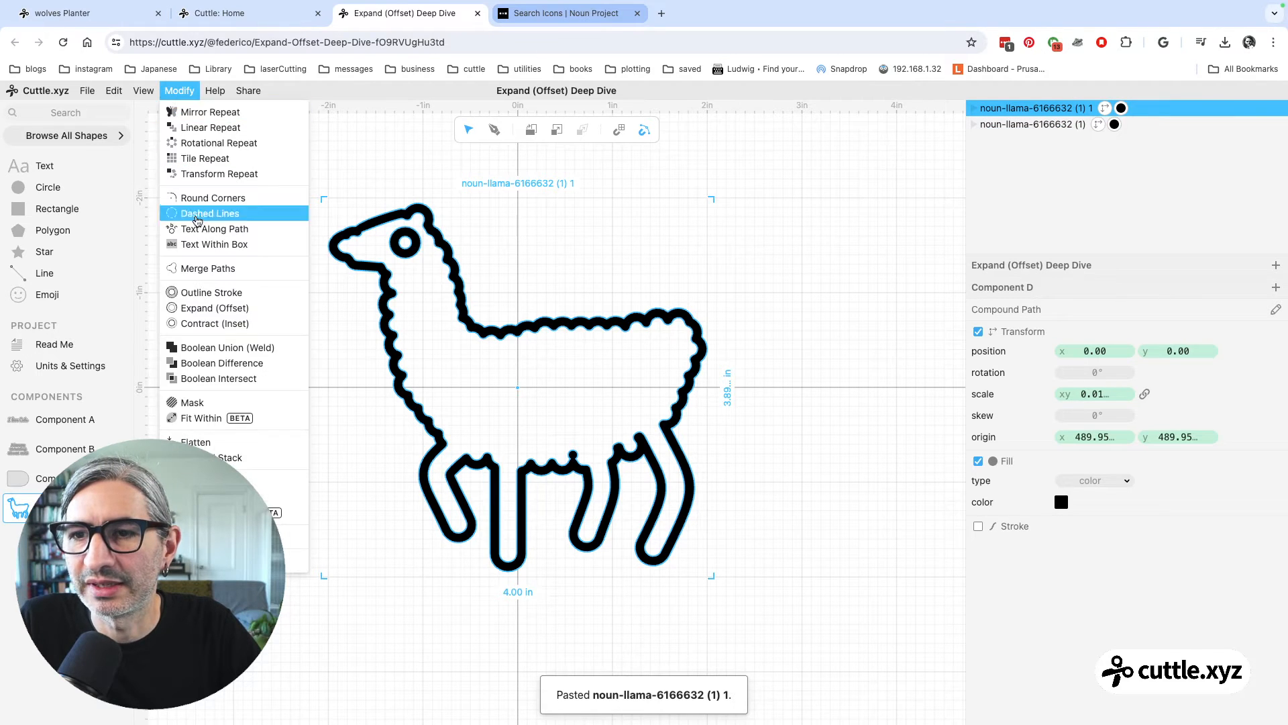
{"action": "left_click", "coordinate": [216, 308]}
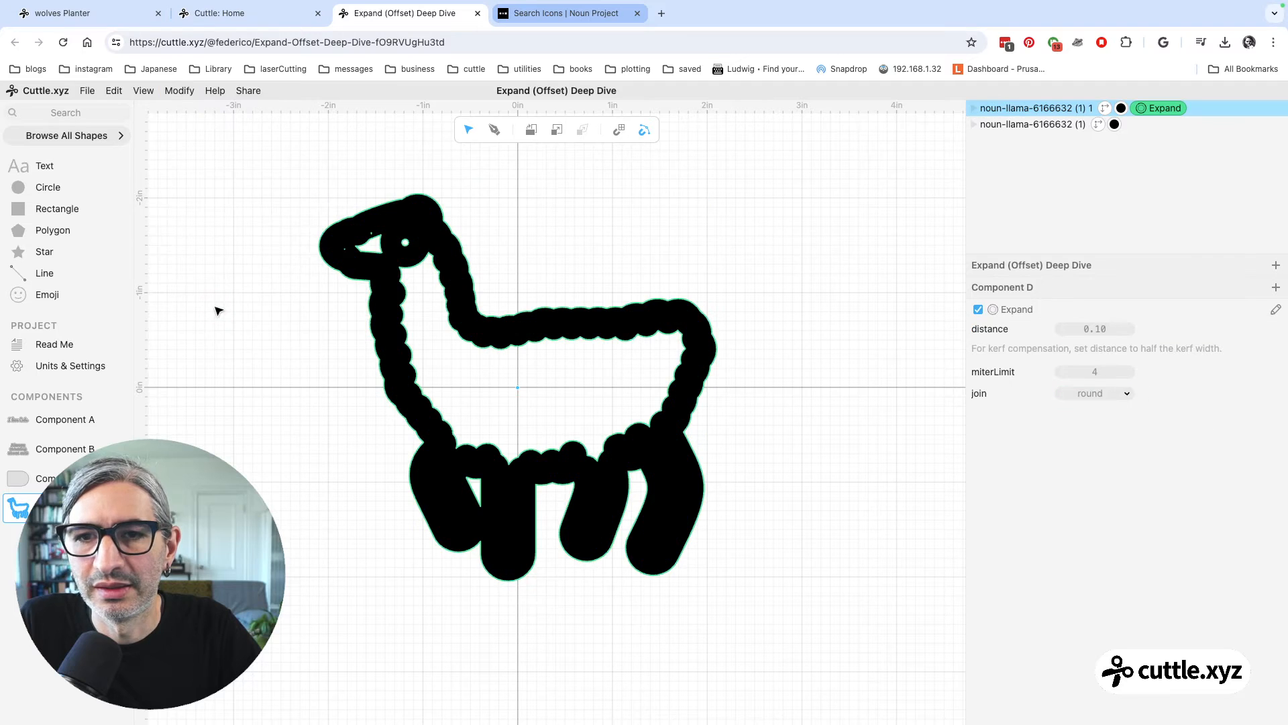
{"action": "left_click", "coordinate": [1121, 109]}
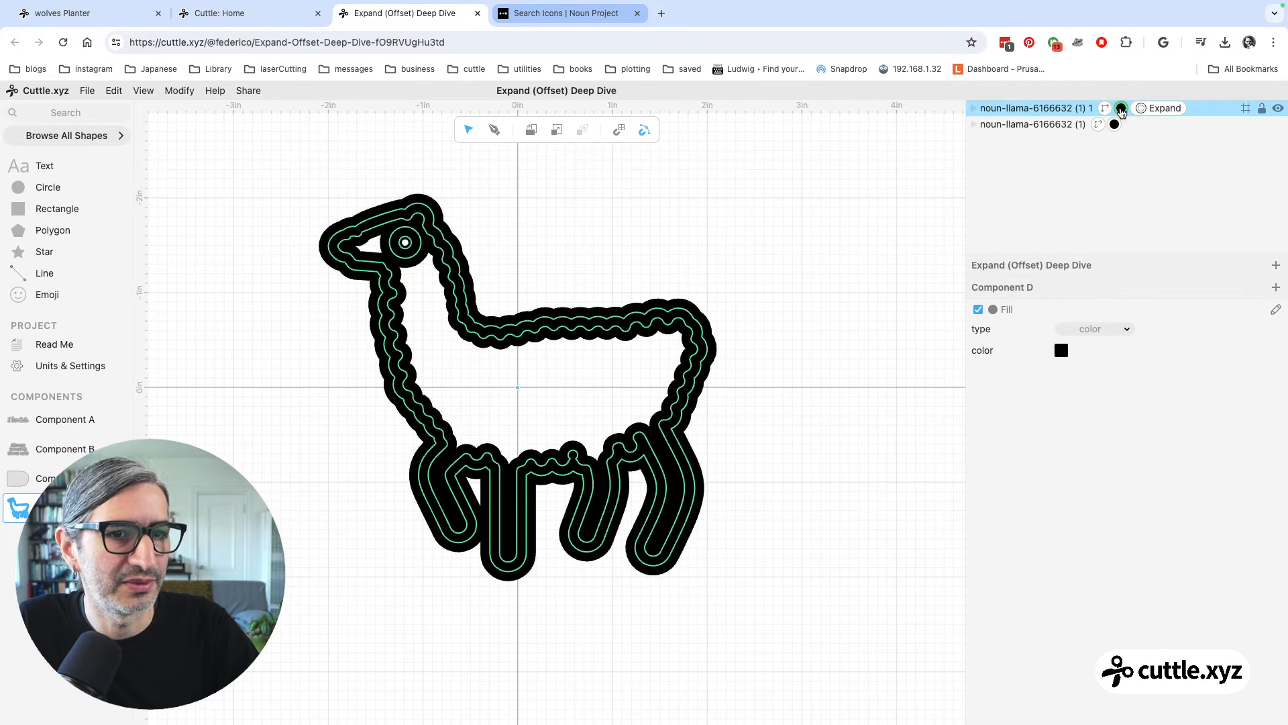
{"action": "left_click", "coordinate": [978, 310]}
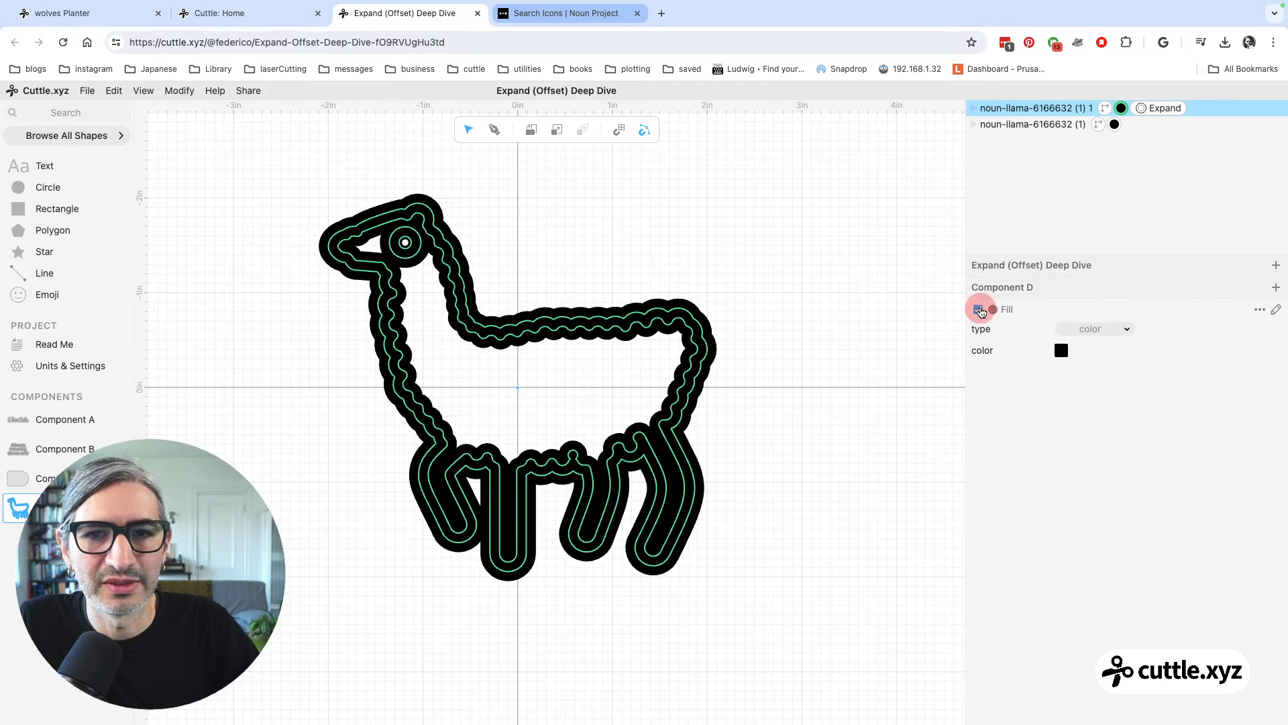
Give the expanded llama duplicate a red hairline stroke and deselect it
{"action": "left_click", "coordinate": [1038, 108]}
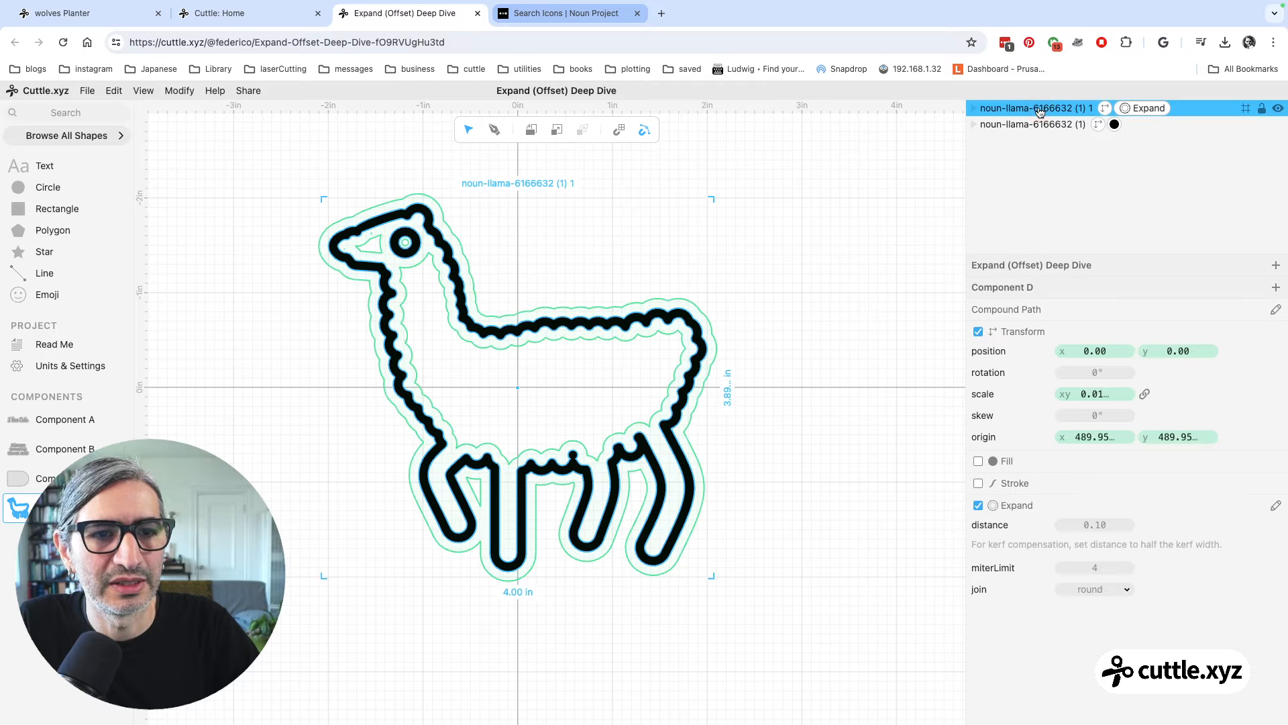
{"action": "left_click", "coordinate": [979, 484]}
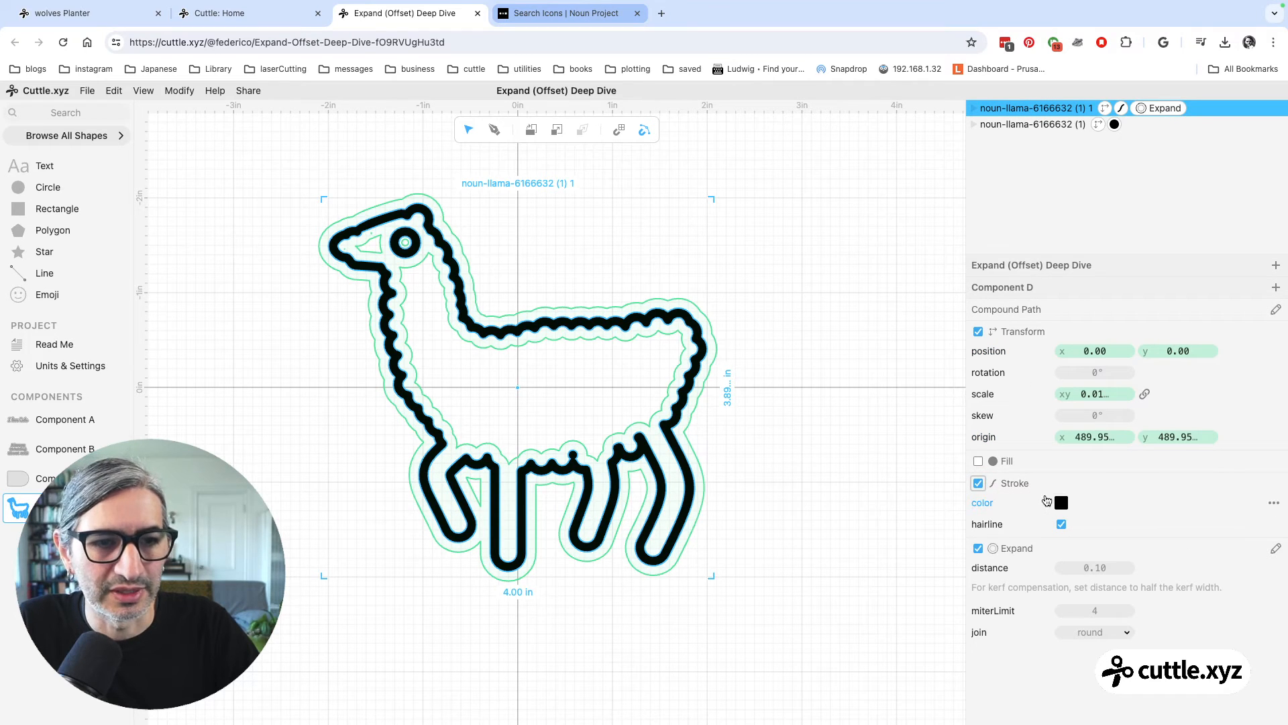
{"action": "left_click", "coordinate": [1060, 503]}
{"action": "left_click", "coordinate": [1163, 479]}
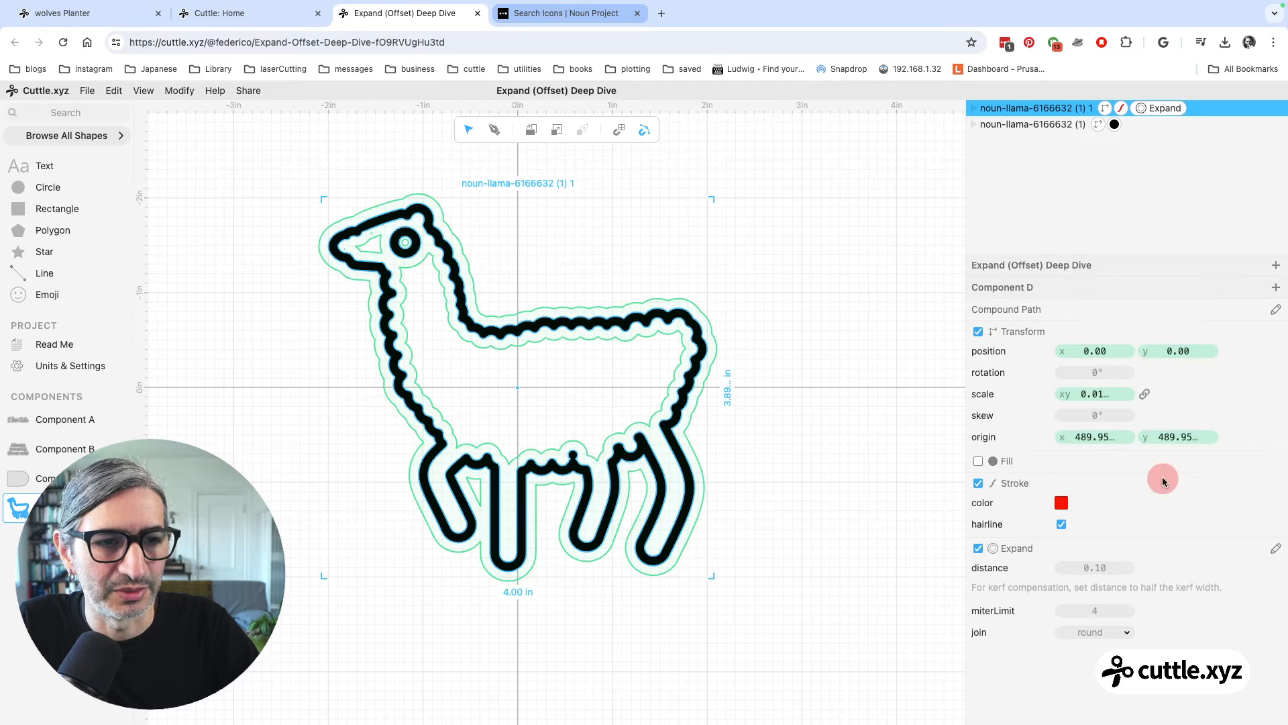
{"action": "left_click", "coordinate": [864, 479]}
{"action": "scroll", "coordinate": [829, 448], "scroll_direction": "up", "scroll_amount": 1}
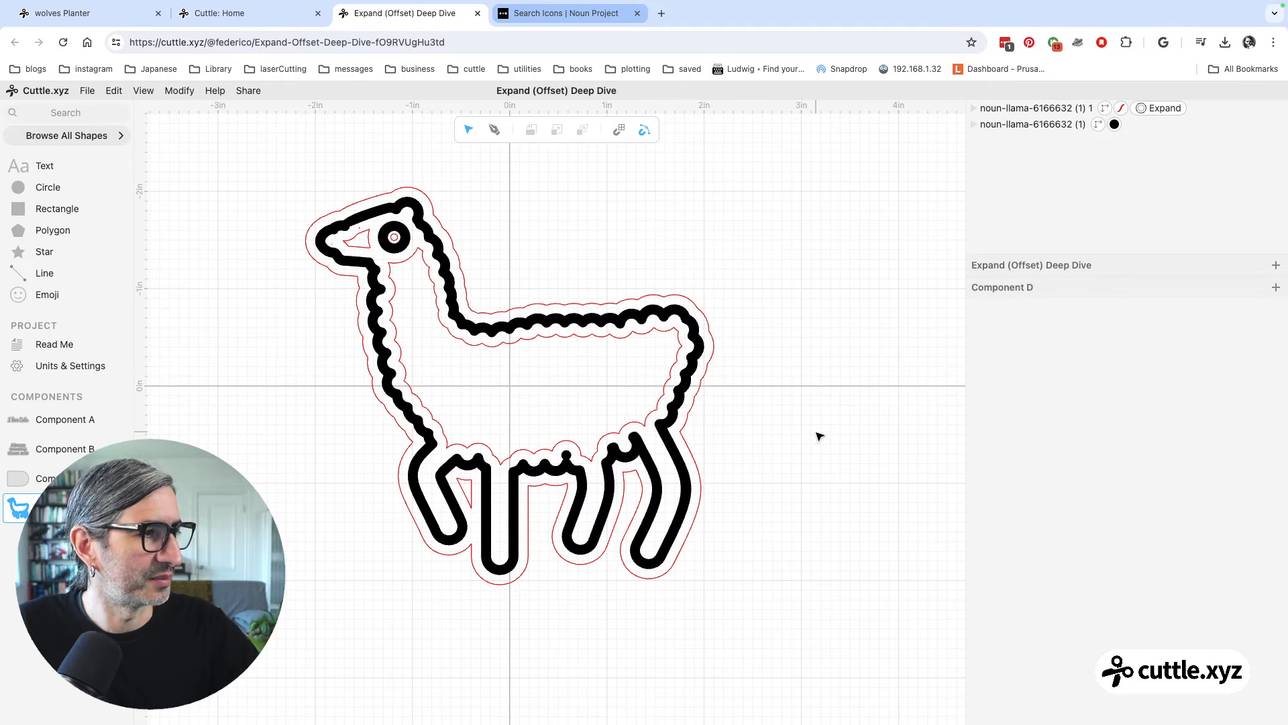
{"action": "scroll", "coordinate": [765, 368], "scroll_direction": "up", "scroll_amount": 2}
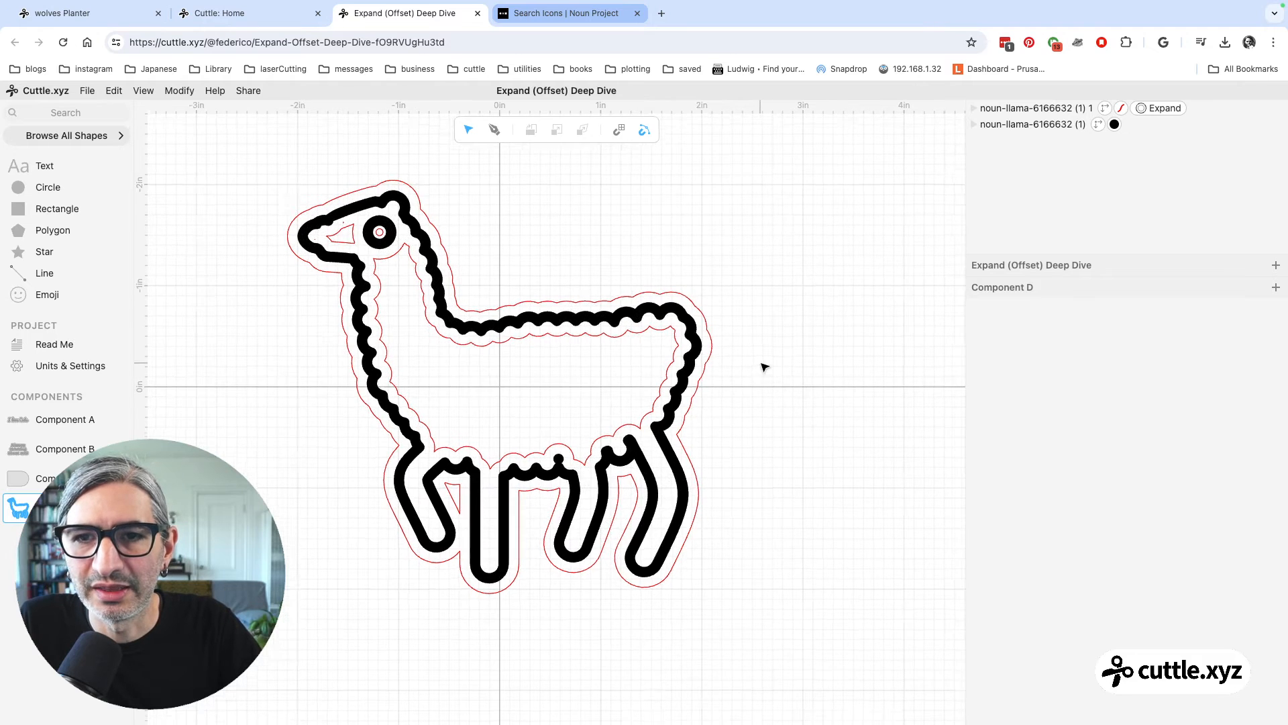
Apply Remove Holes to the expanded red outline copy of the llama
{"action": "left_click_drag", "start_coordinate": [765, 367], "coordinate": [801, 398]}
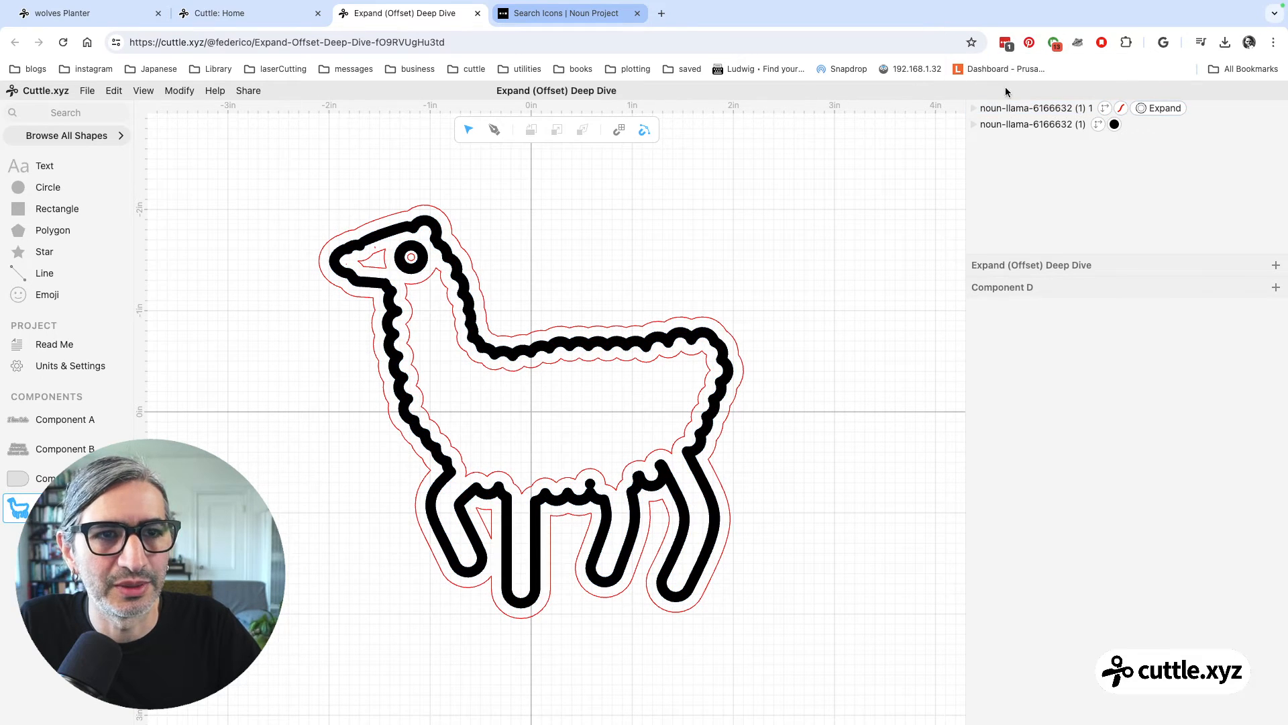
{"action": "left_click", "coordinate": [1007, 108]}
{"action": "left_click", "coordinate": [179, 91]}
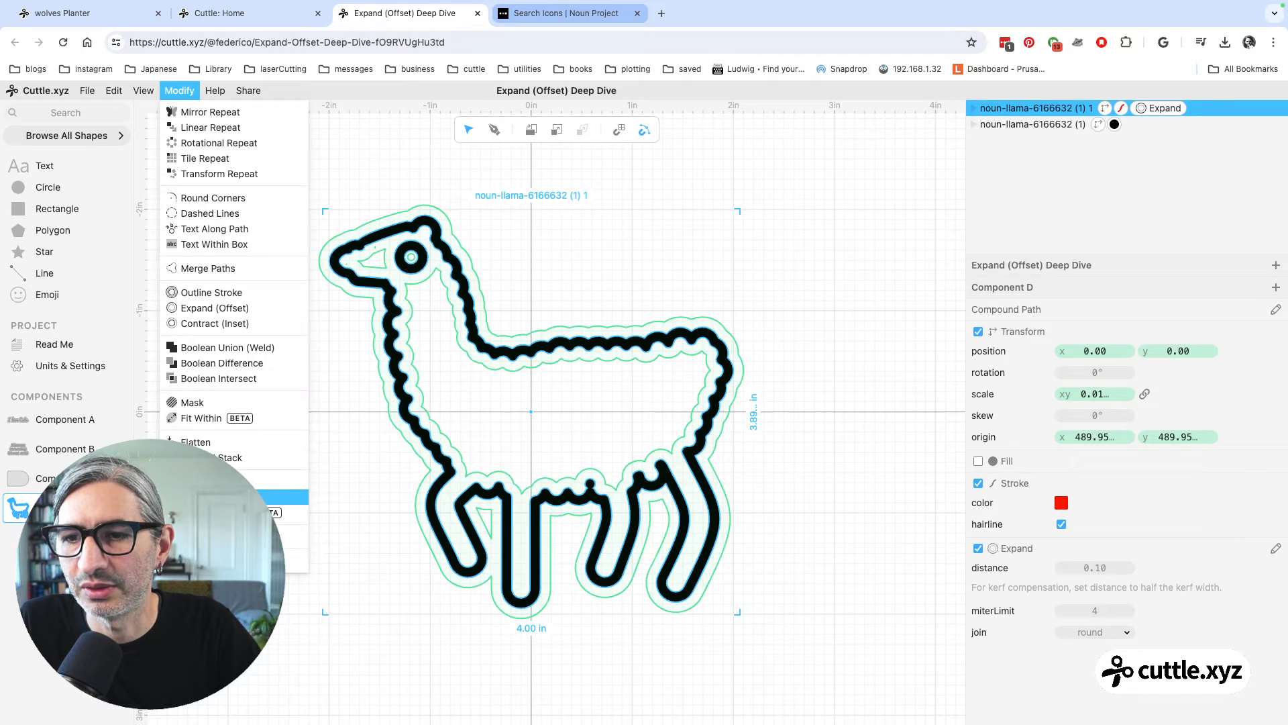
{"action": "left_click", "coordinate": [258, 493]}
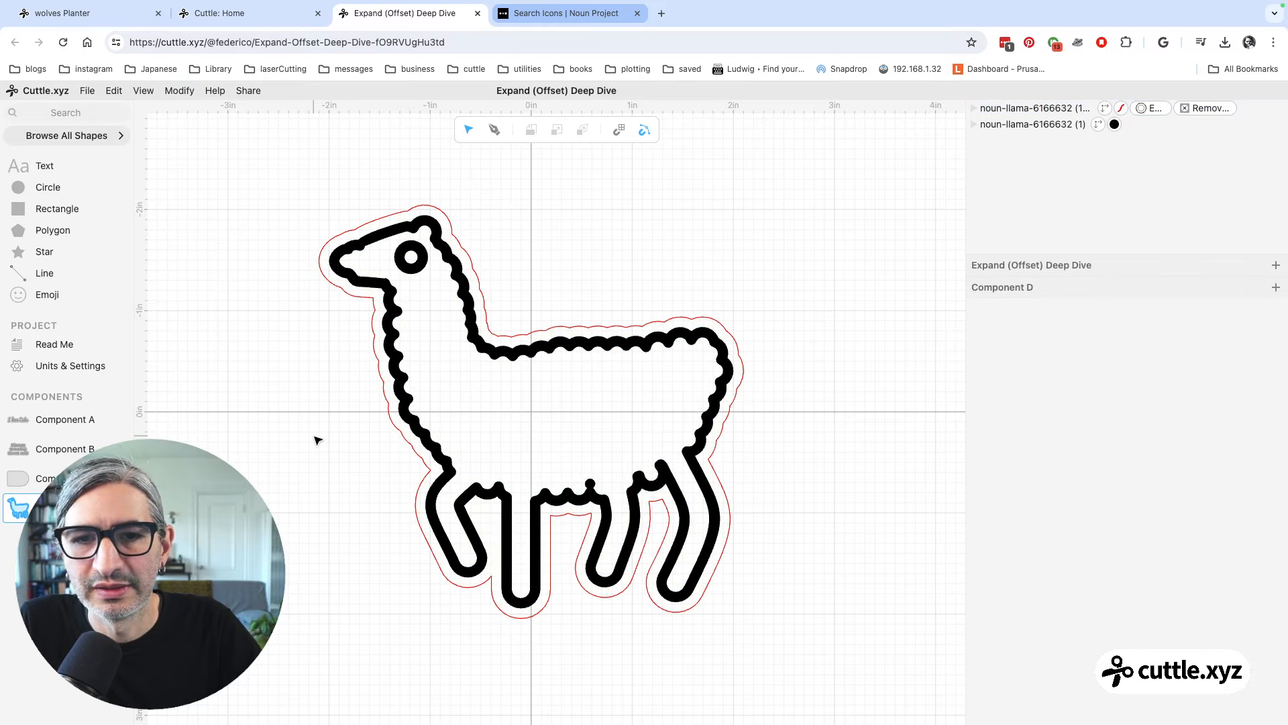
{"action": "scroll", "coordinate": [318, 440], "scroll_direction": "up", "scroll_amount": 1}
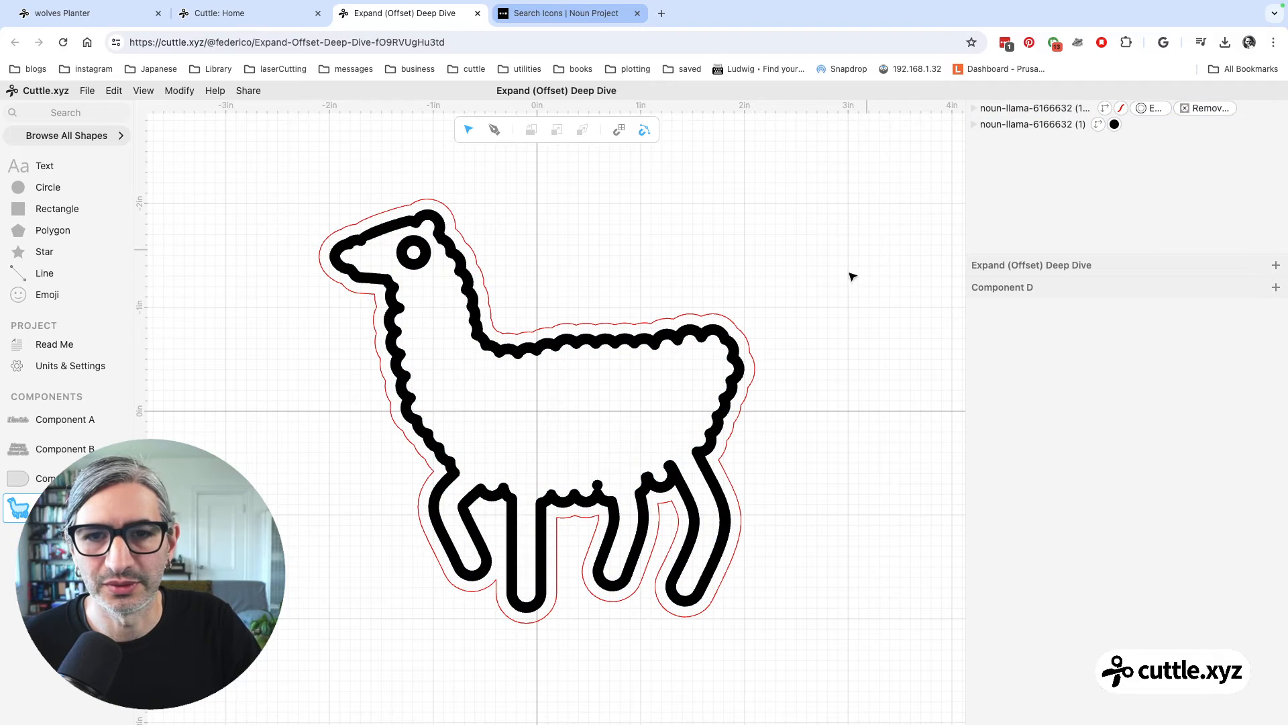
{"action": "scroll", "coordinate": [826, 309], "scroll_direction": "up", "scroll_amount": 1}
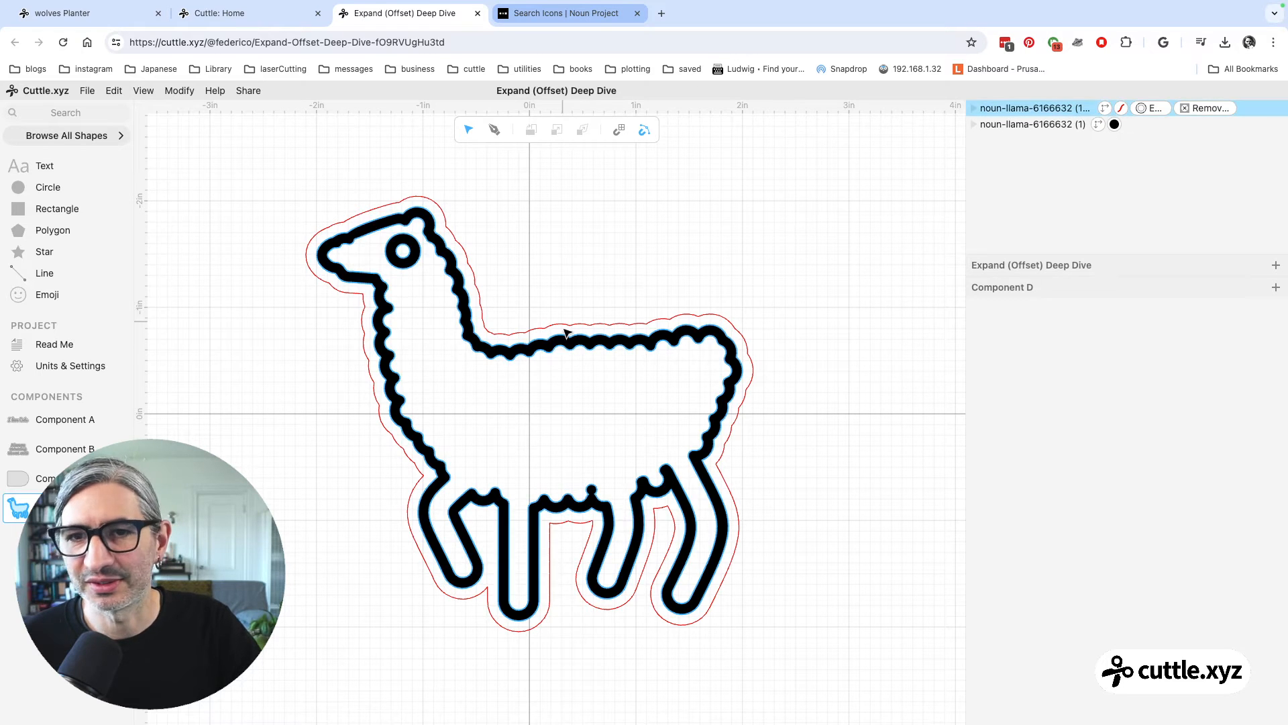
Set the Expand distance on the red llama outline to 0.14
{"action": "left_click", "coordinate": [1151, 108]}
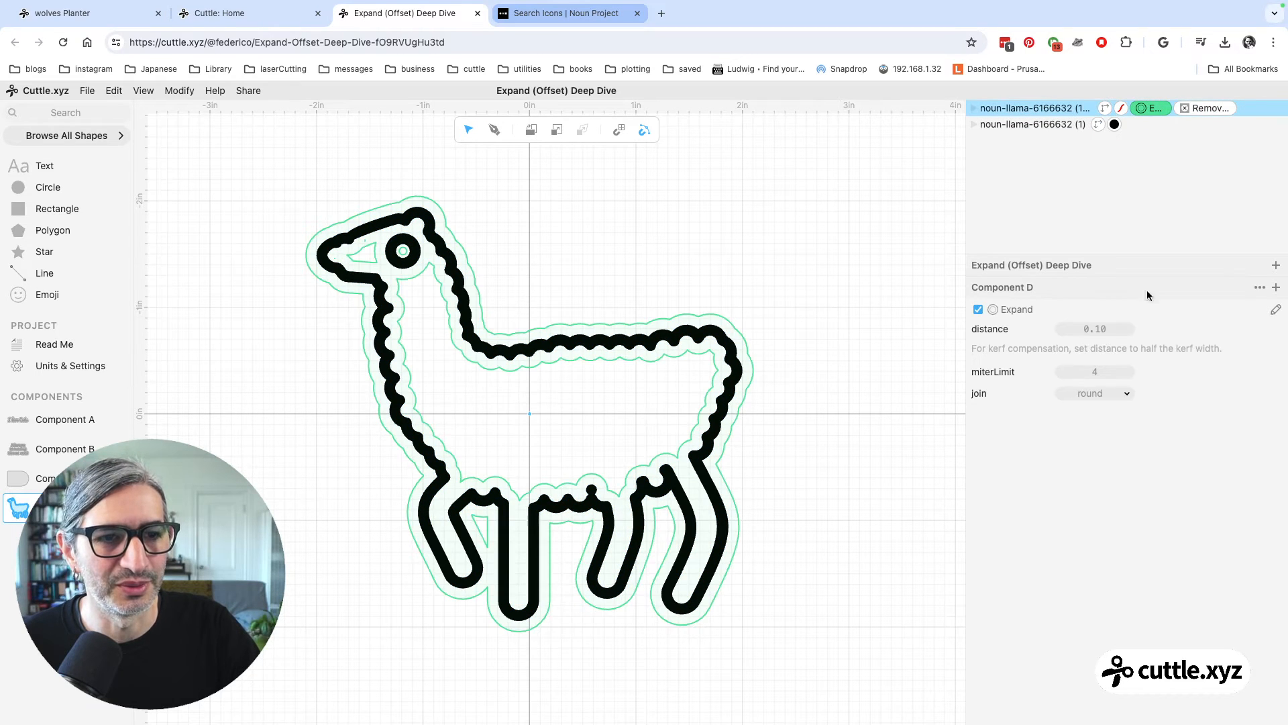
{"action": "left_click_drag", "start_coordinate": [1090, 331], "coordinate": [1100, 330]}
{"action": "left_click", "coordinate": [917, 327]}
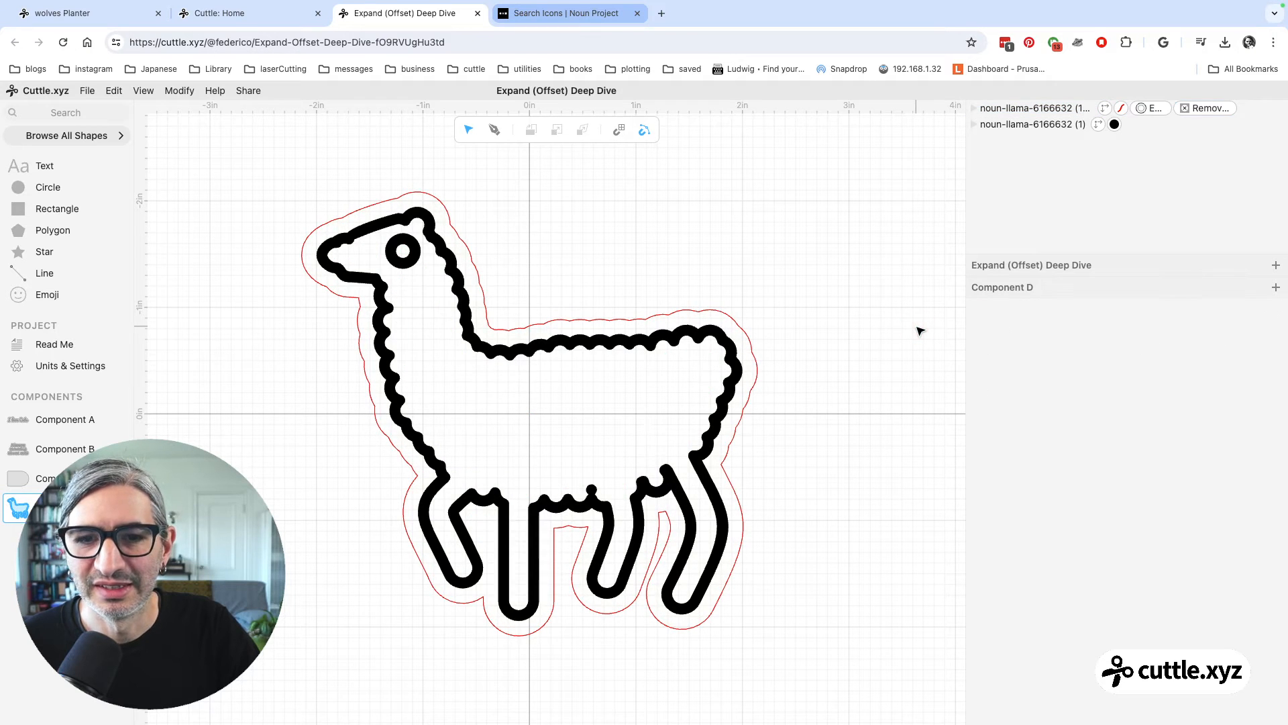
Try the bevel join on the llama outline's Expand modifier
{"action": "left_click", "coordinate": [1150, 108]}
{"action": "left_click", "coordinate": [1130, 395]}
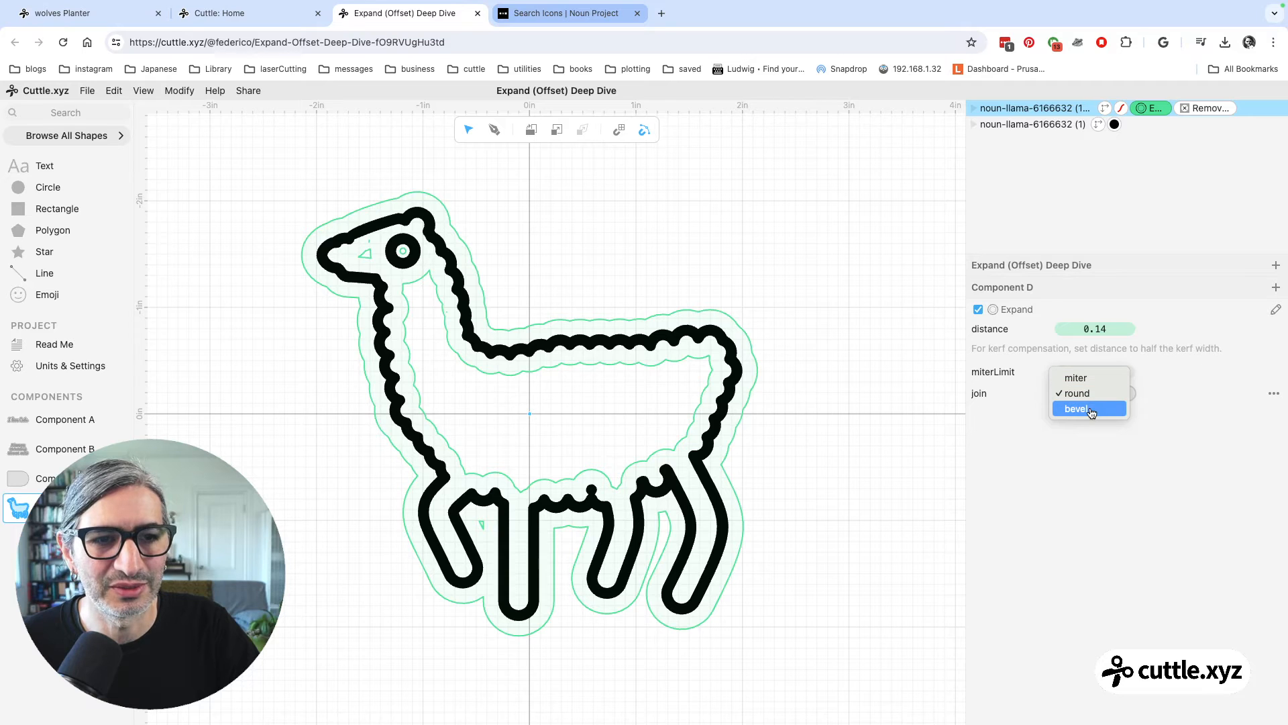
{"action": "left_click", "coordinate": [1091, 409]}
{"action": "left_click", "coordinate": [762, 457]}
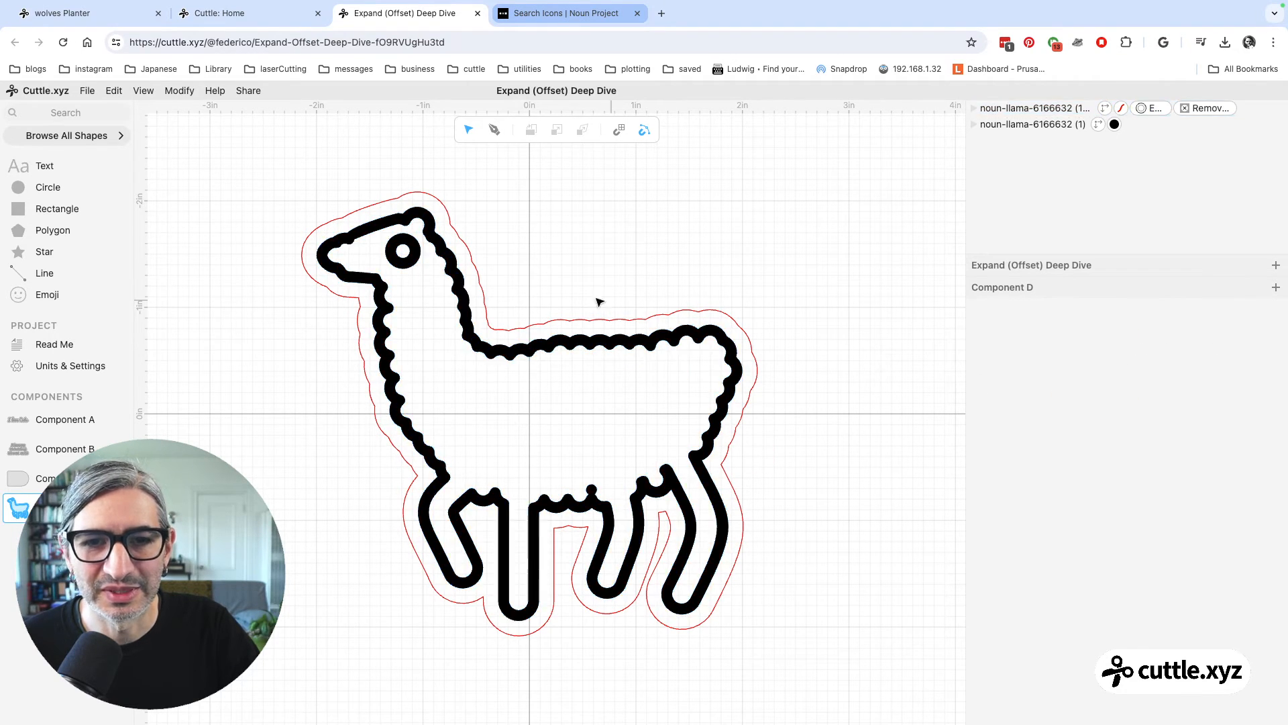
Disable Remove Holes on the llama outline and try the miter join in its Expand modifier
{"action": "left_click", "coordinate": [1195, 108]}
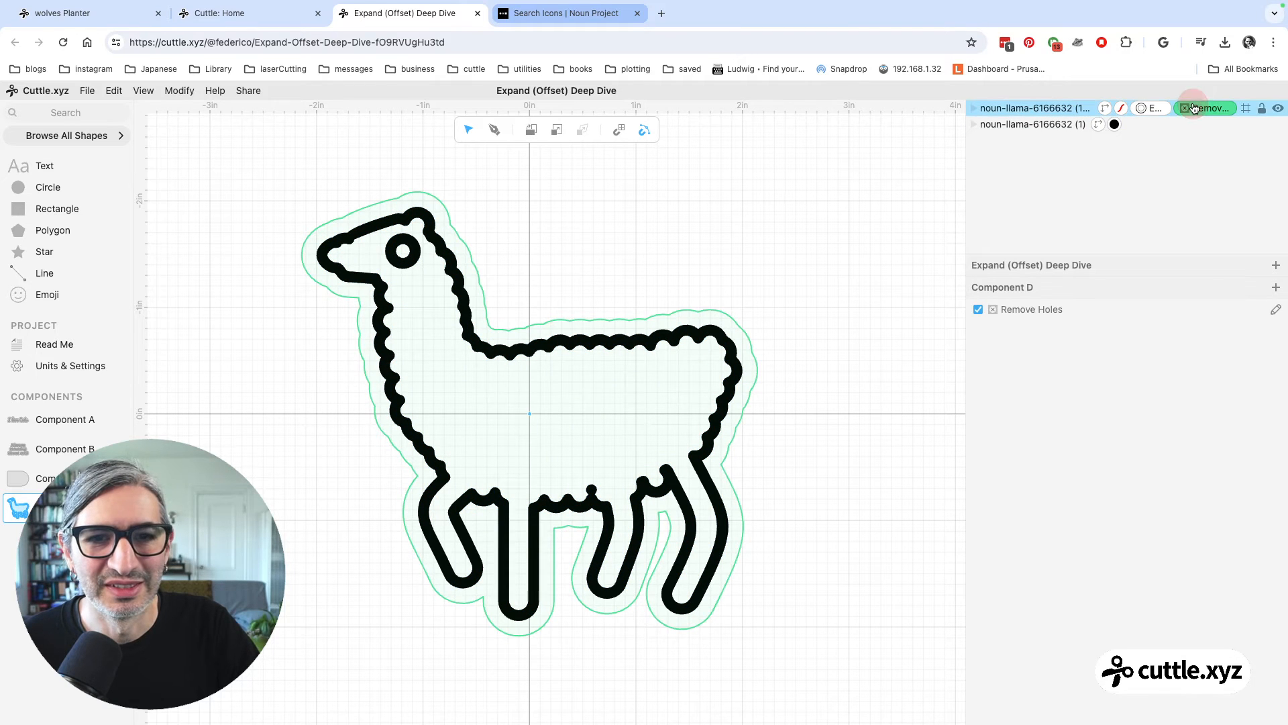
{"action": "left_click", "coordinate": [977, 309]}
{"action": "left_click", "coordinate": [879, 331]}
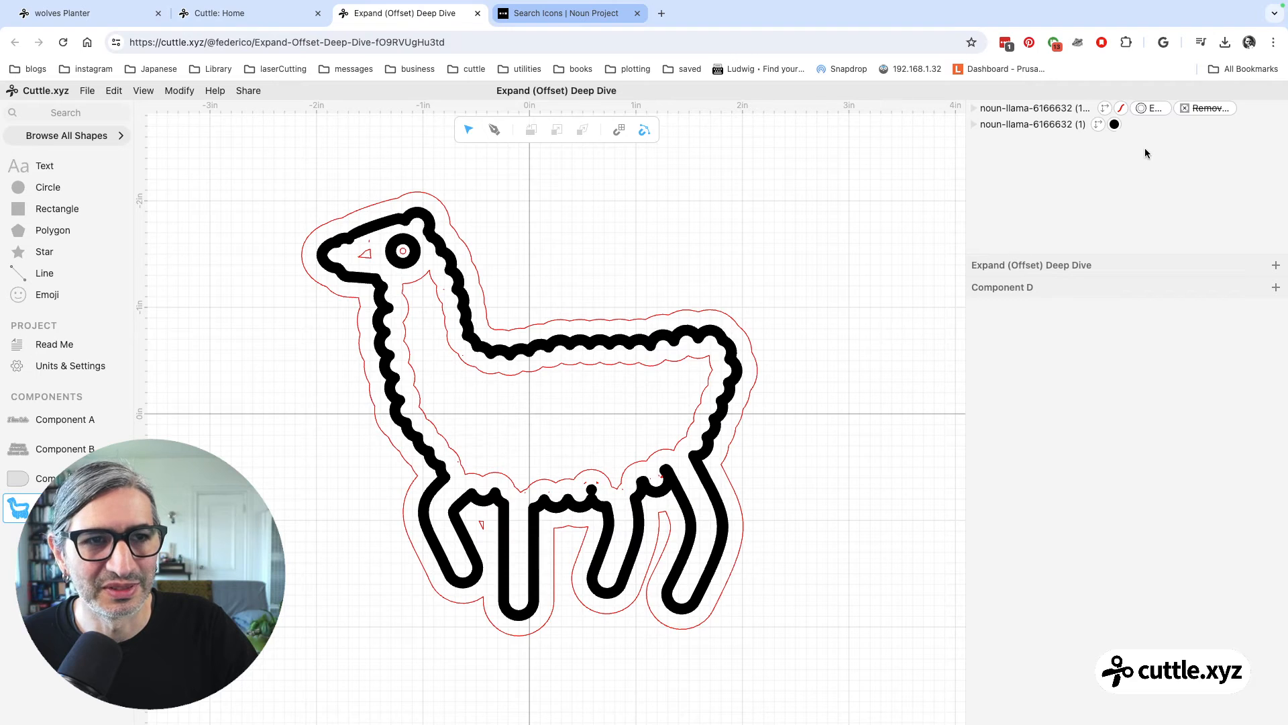
{"action": "left_click", "coordinate": [1150, 108]}
{"action": "left_click", "coordinate": [1097, 394]}
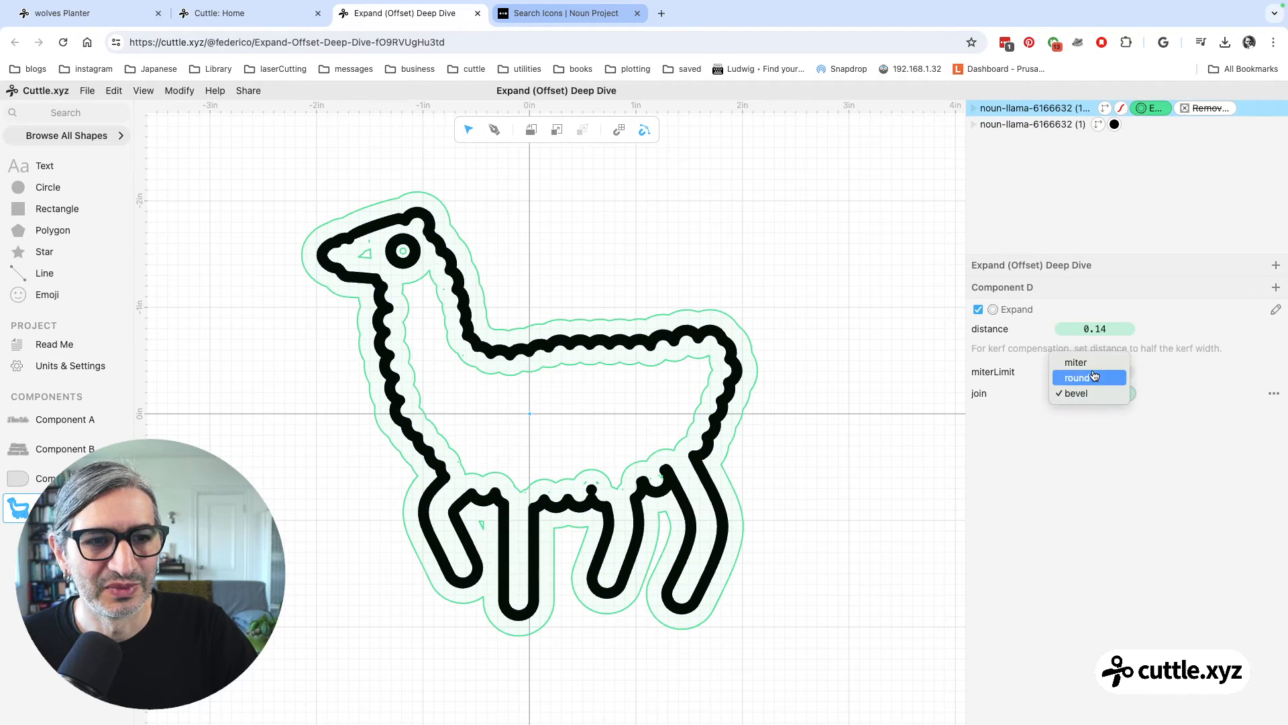
{"action": "left_click", "coordinate": [1092, 359]}
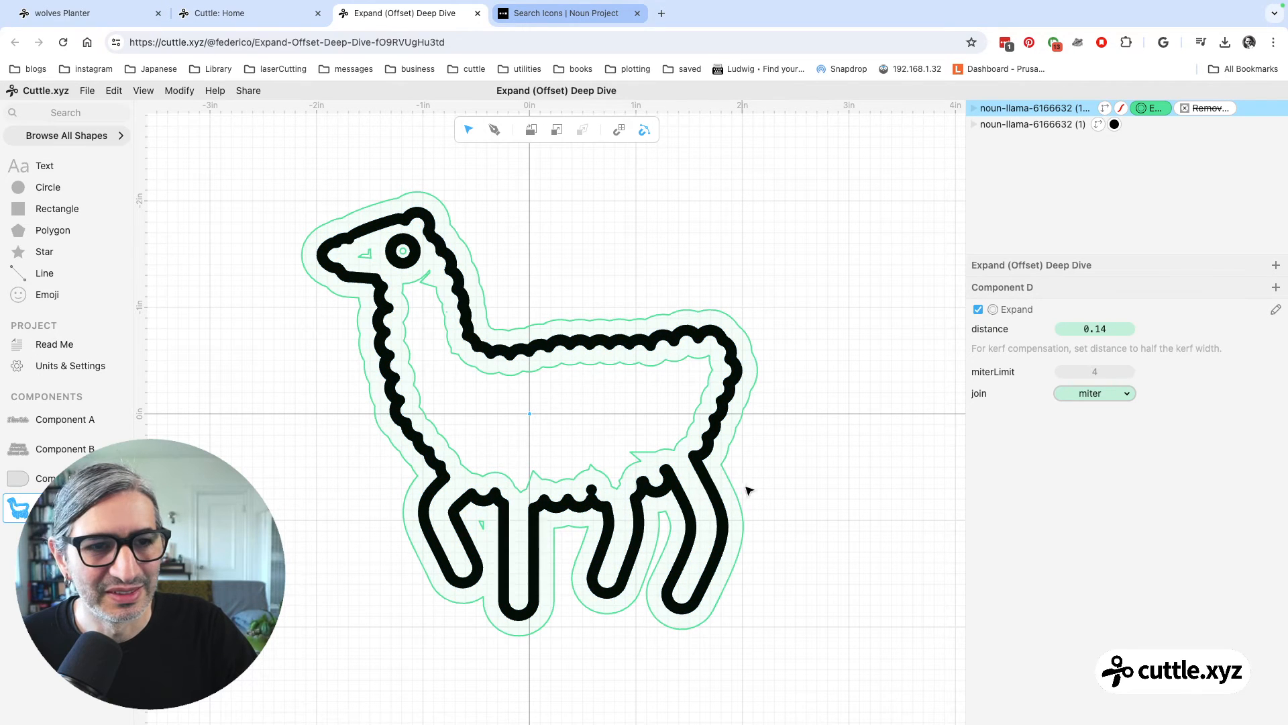
Set the llama outline's Expand join back to round and re-enable its Remove Holes modifier
{"action": "left_click", "coordinate": [1129, 395]}
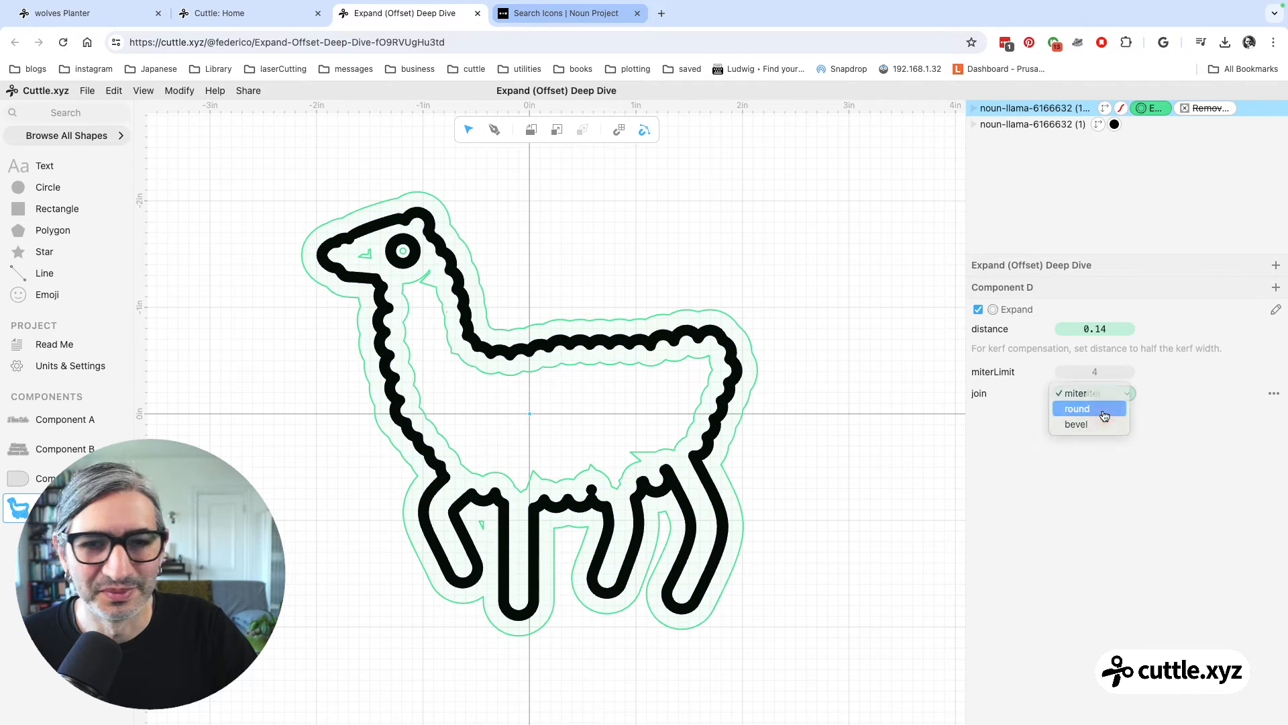
{"action": "left_click", "coordinate": [1104, 411]}
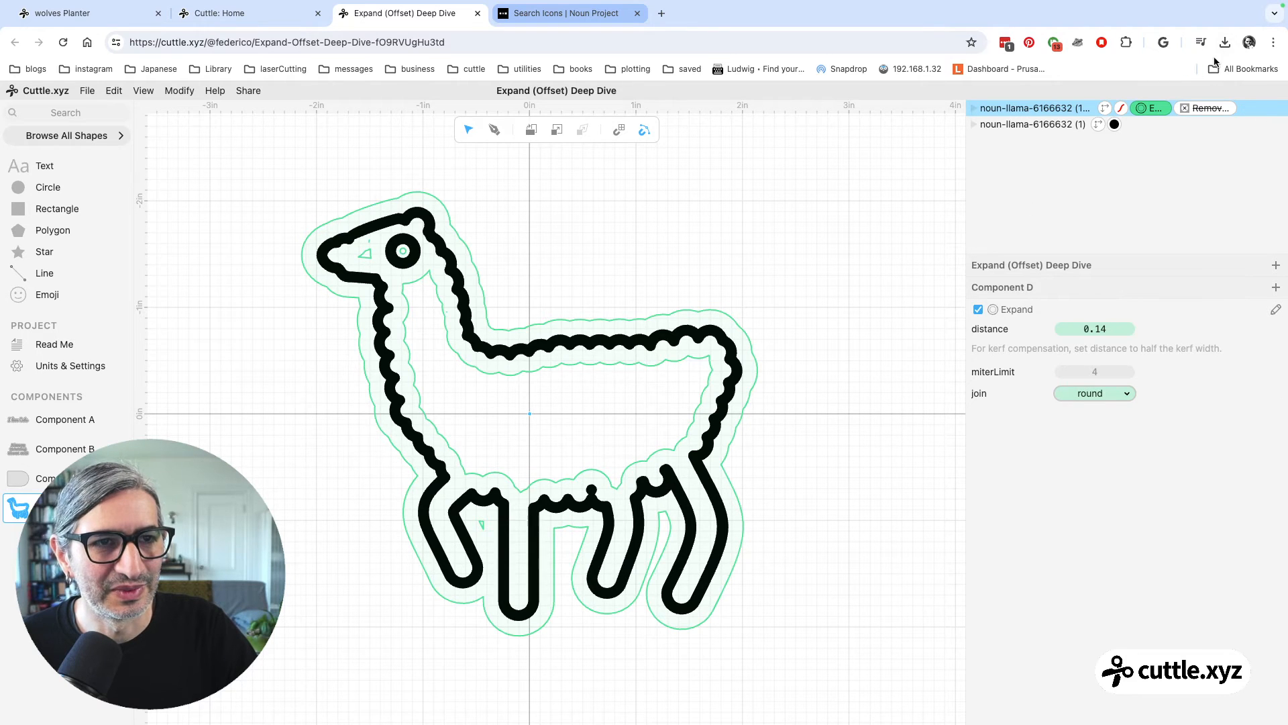
{"action": "left_click", "coordinate": [1208, 108]}
{"action": "left_click", "coordinate": [980, 310]}
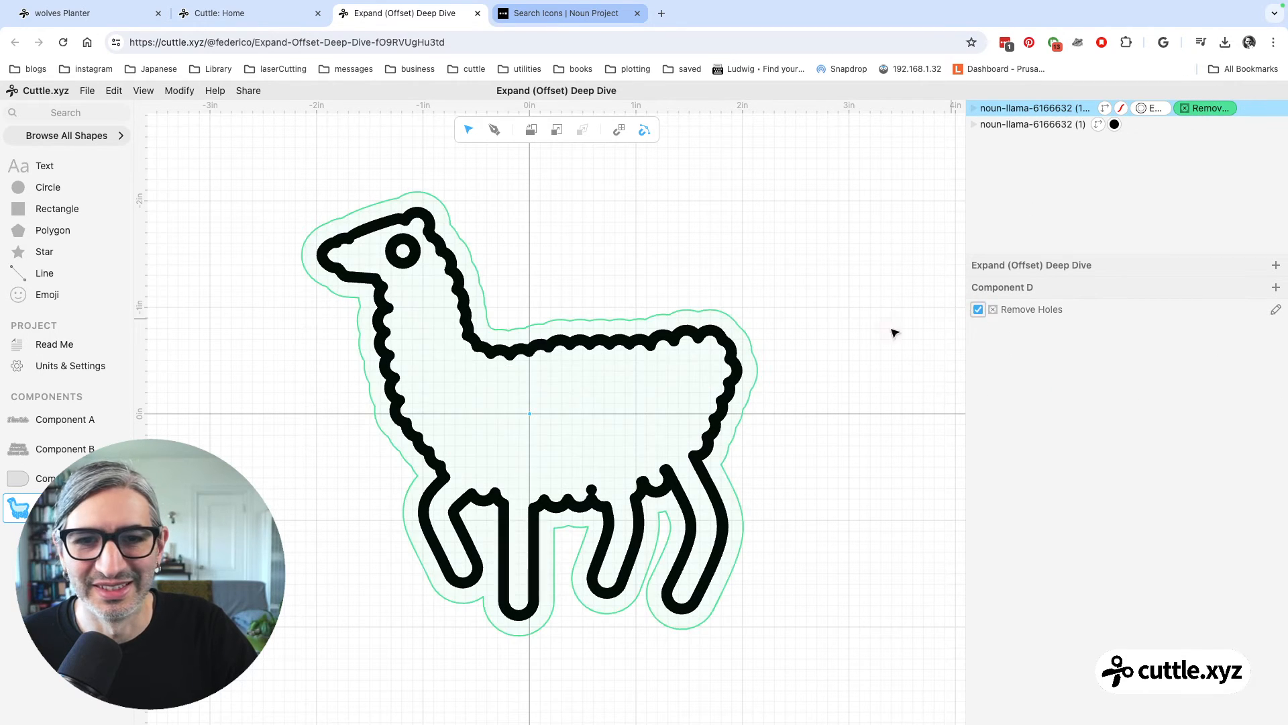
{"action": "left_click", "coordinate": [856, 315]}
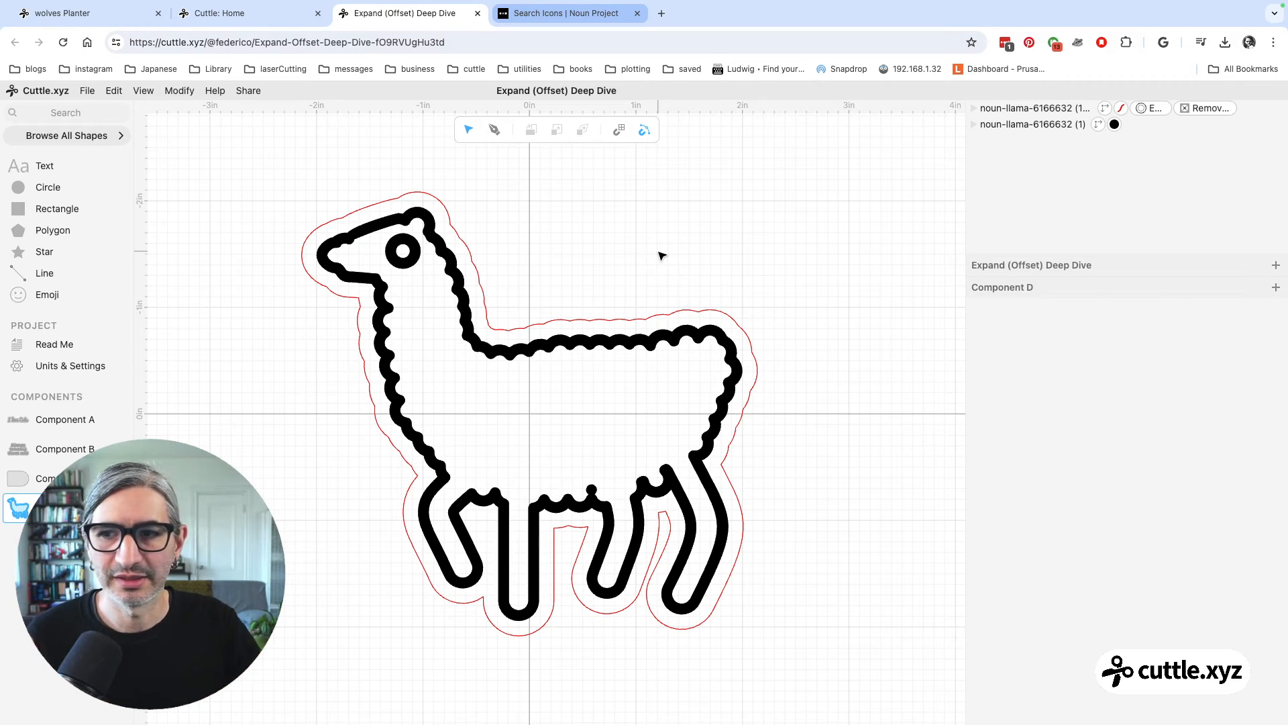
Create a new project from My Projects and name it "Sign With Expand"
{"action": "left_click", "coordinate": [70, 96]}
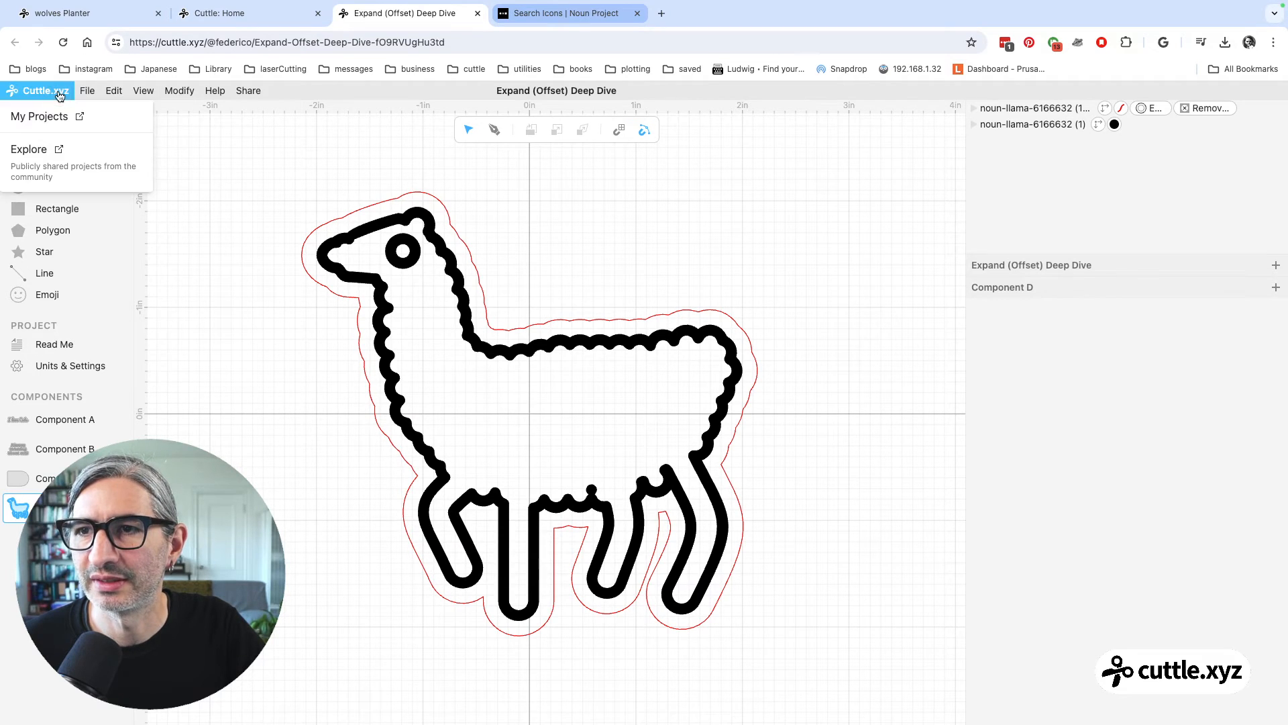
{"action": "left_click", "coordinate": [46, 112]}
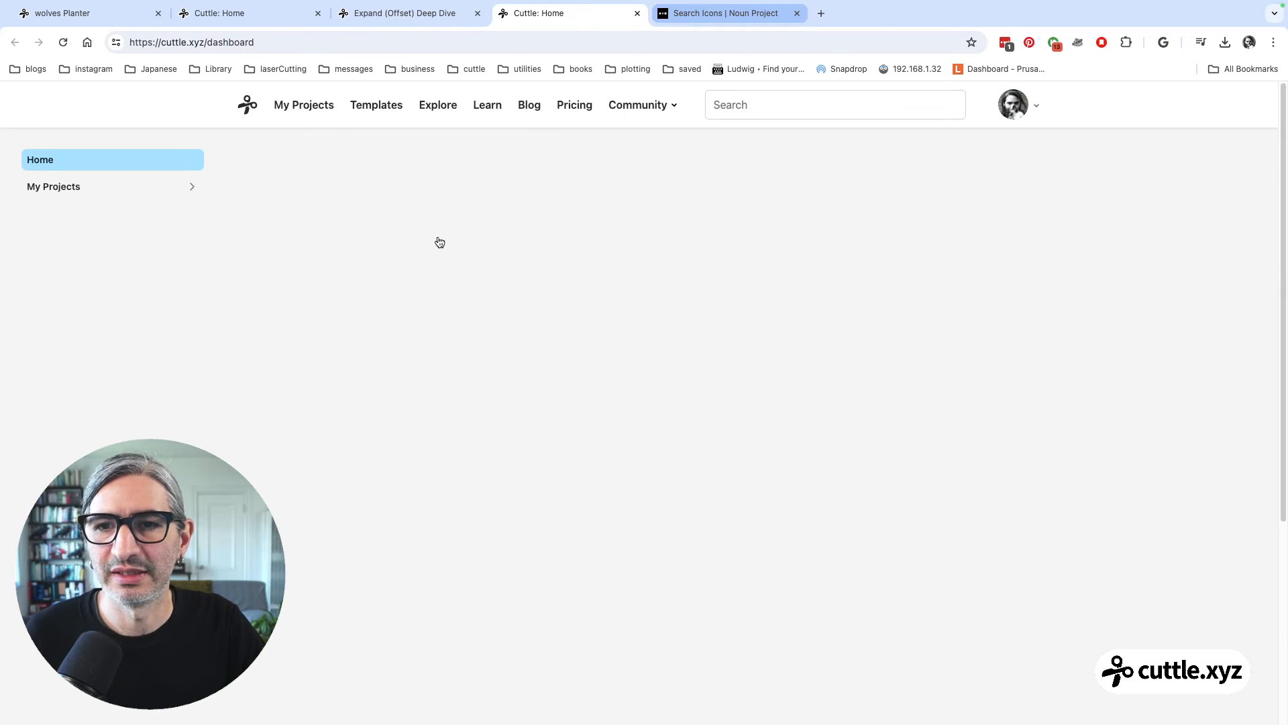
{"action": "left_click", "coordinate": [341, 259]}
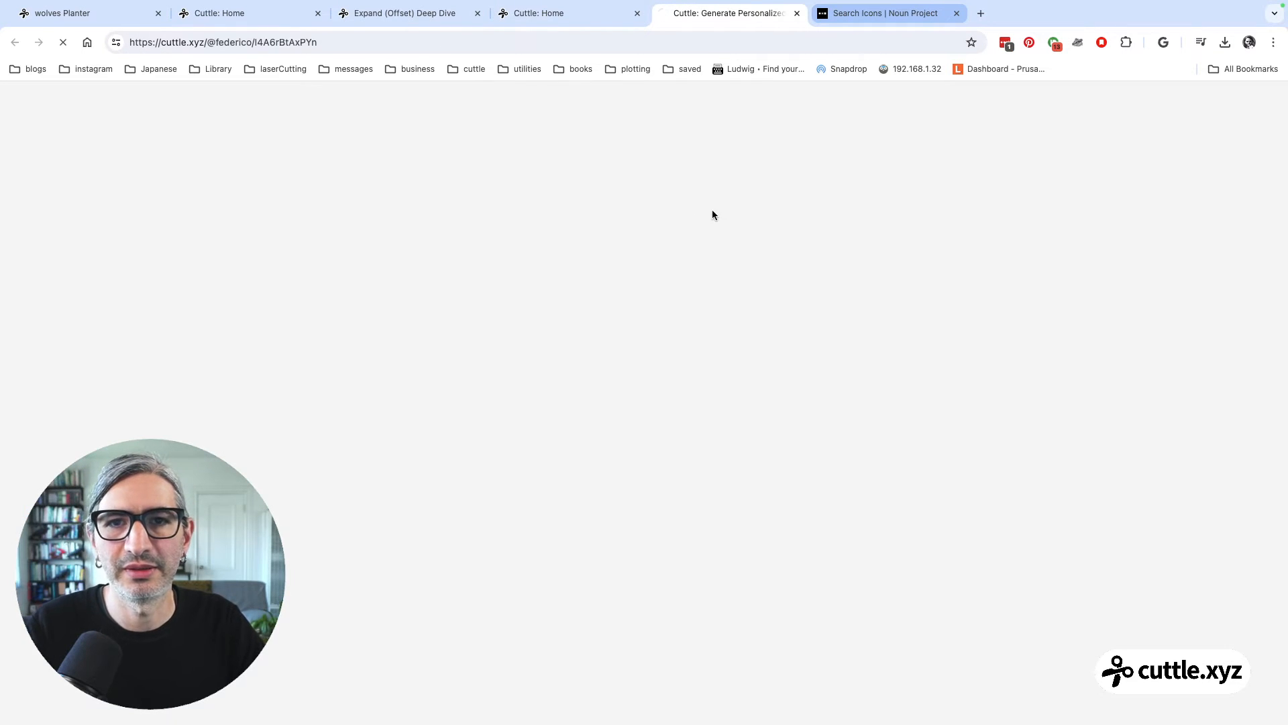
{"action": "left_click", "coordinate": [542, 94]}
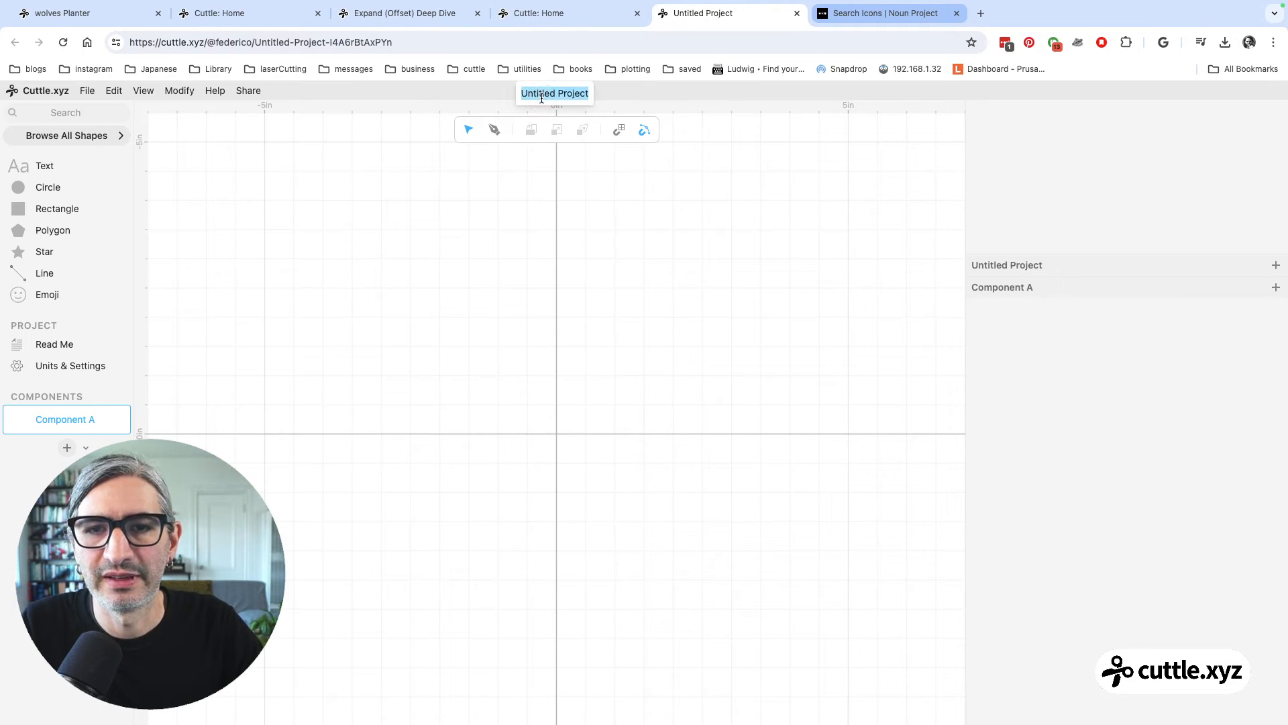
{"action": "type", "text": "Sign With E"}
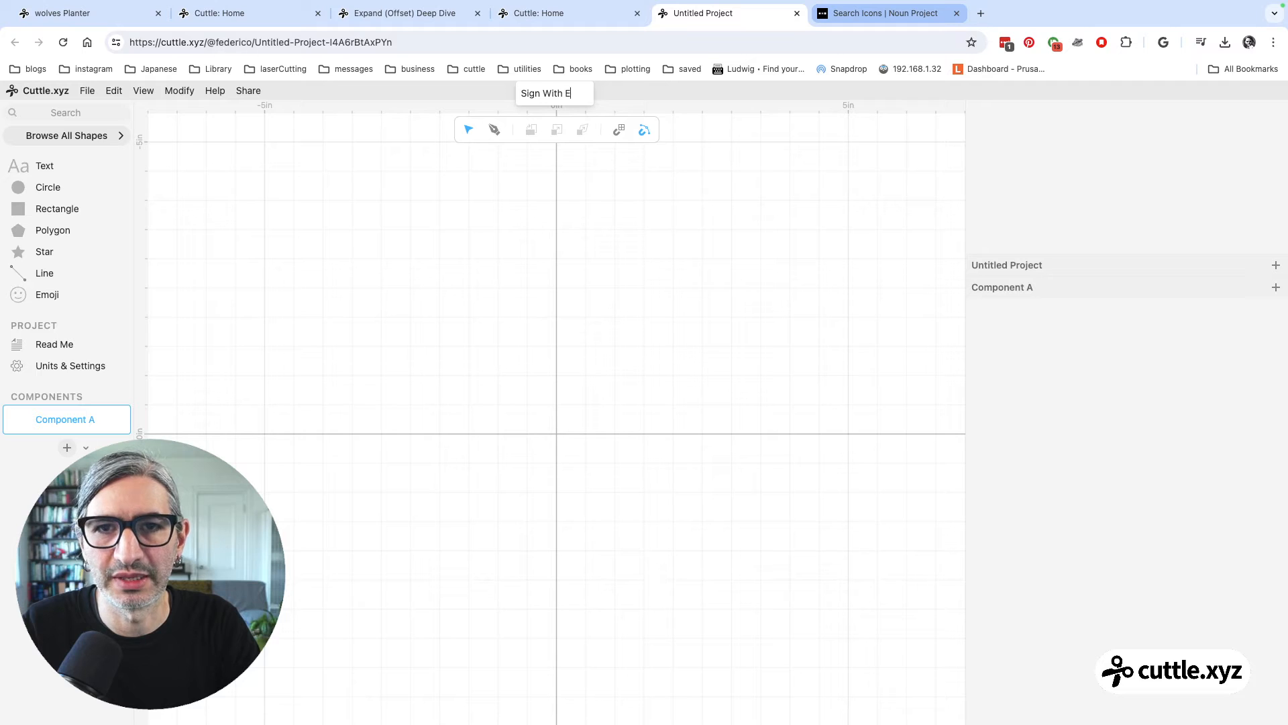
{"action": "type", "text": "xpand"}
{"action": "key", "text": "Return"}
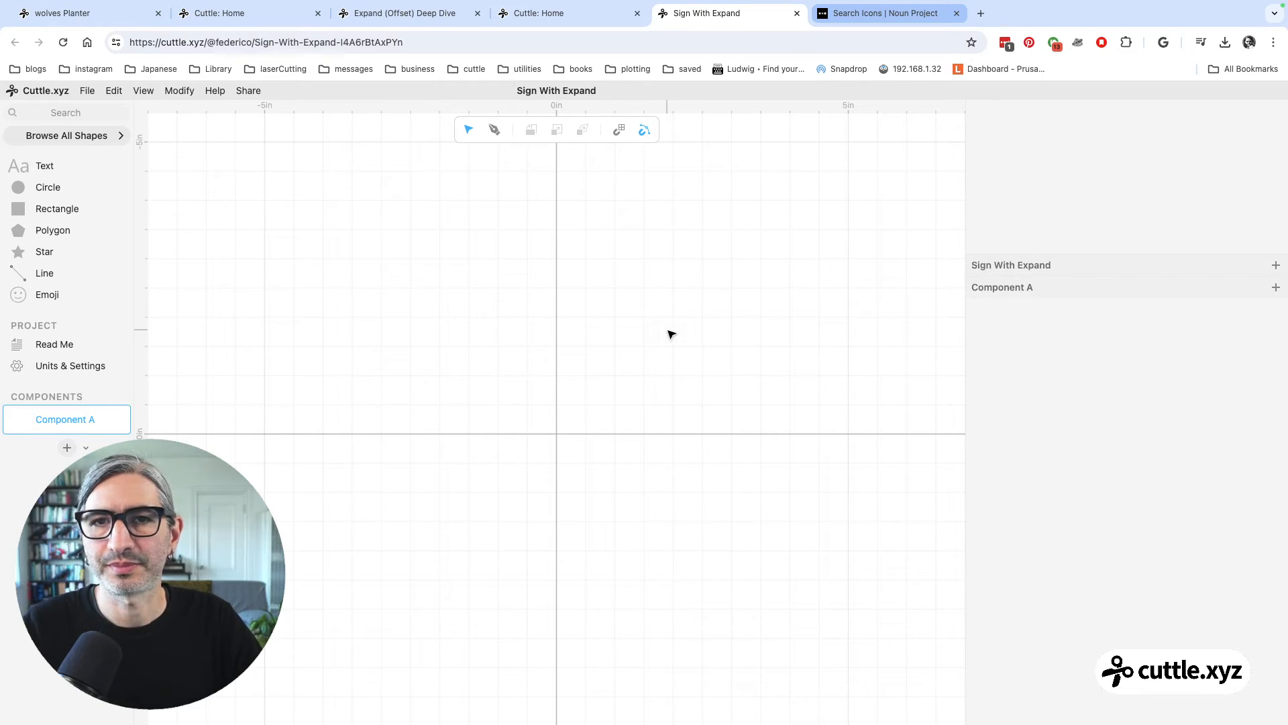
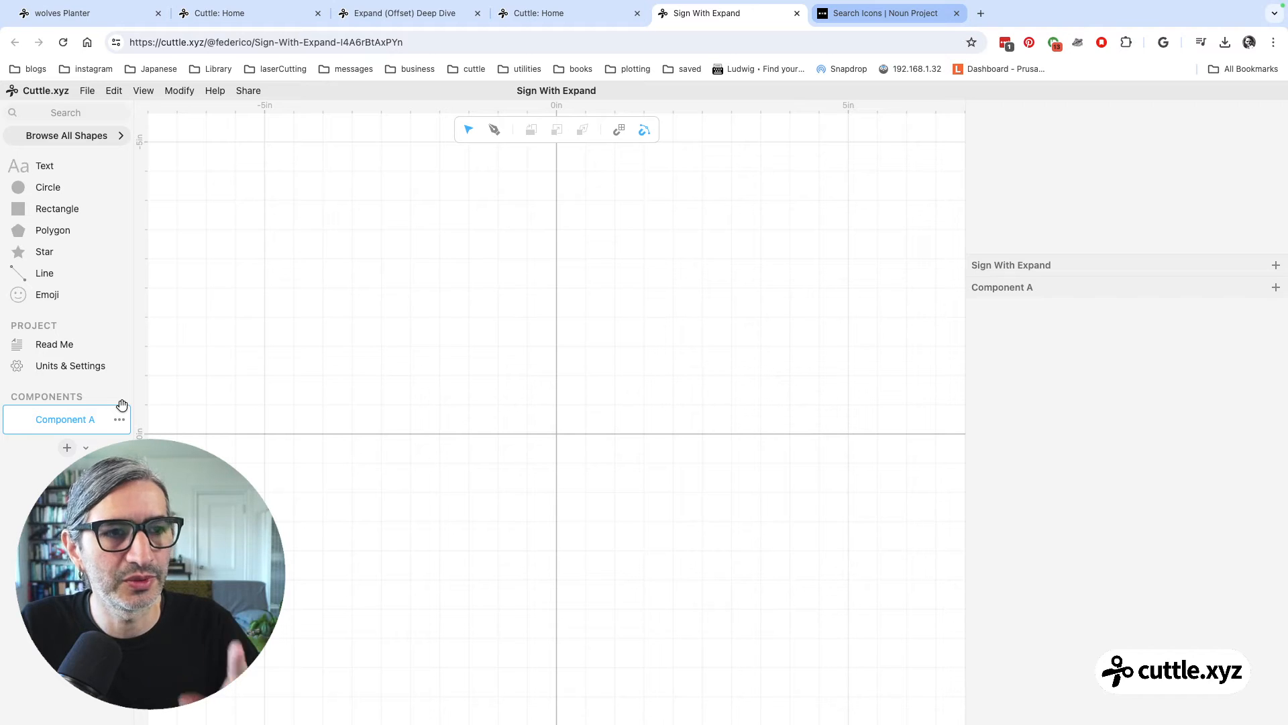
Search the shapes for "co" and place a Connected text shape at the canvas origin
{"action": "left_click", "coordinate": [68, 112]}
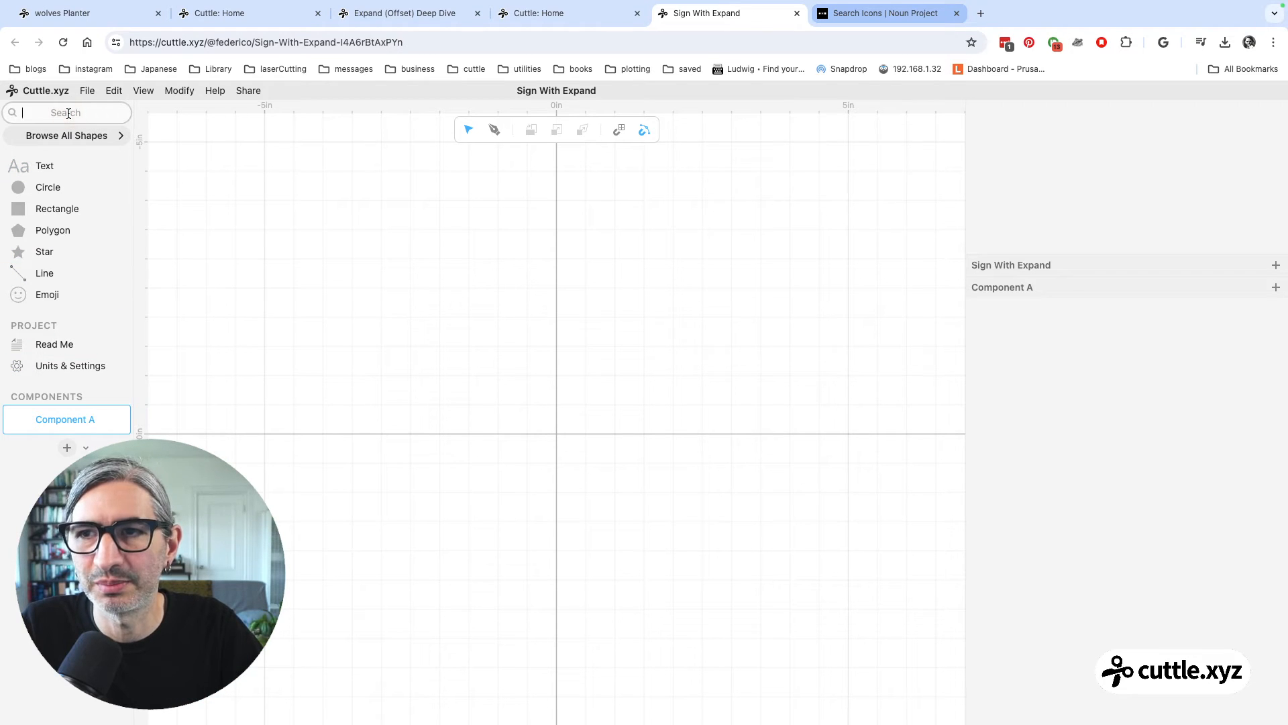
{"action": "type", "text": "co"}
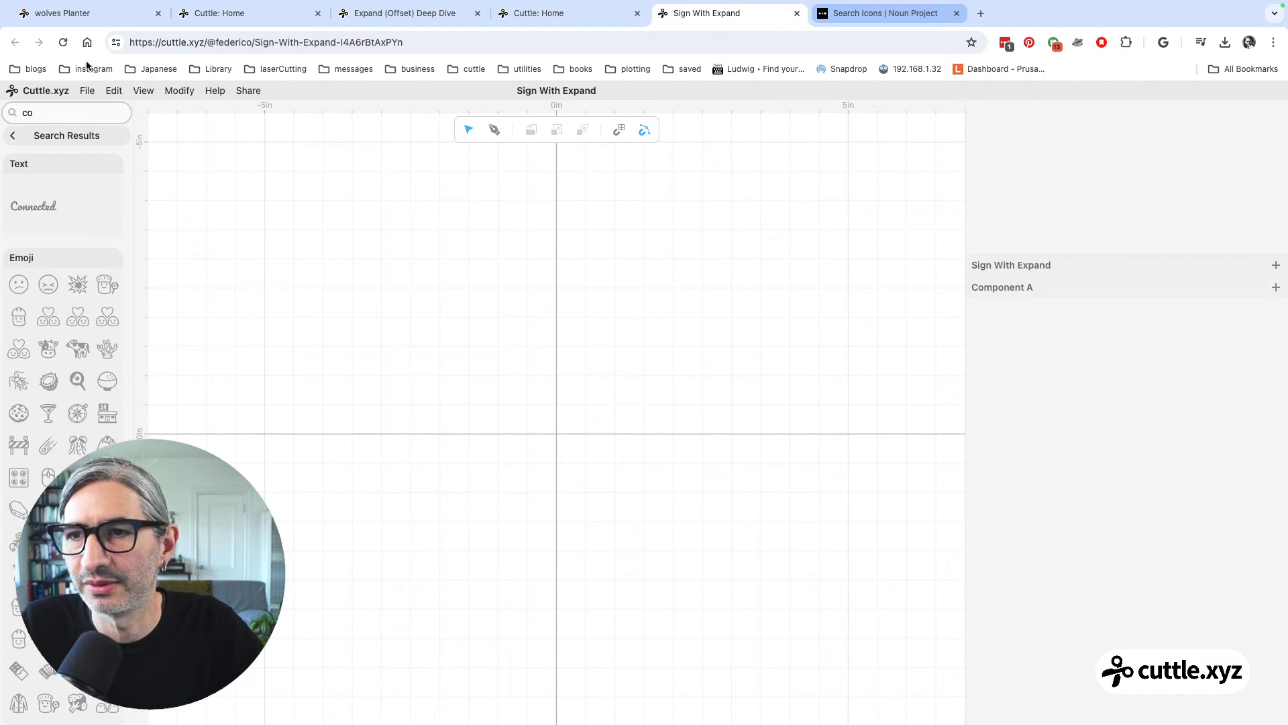
{"action": "left_click", "coordinate": [34, 205]}
{"action": "left_click_drag", "start_coordinate": [33, 204], "coordinate": [558, 435]}
{"action": "left_click", "coordinate": [39, 137]}
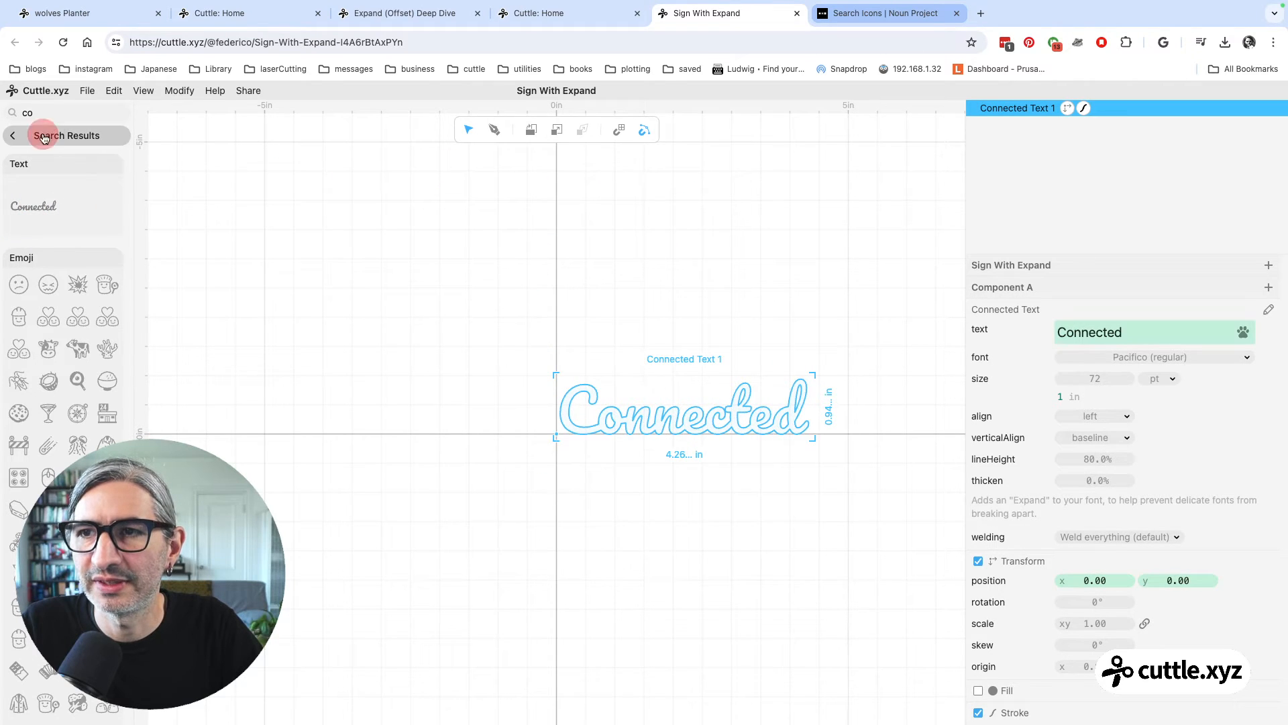
{"action": "left_click", "coordinate": [39, 137]}
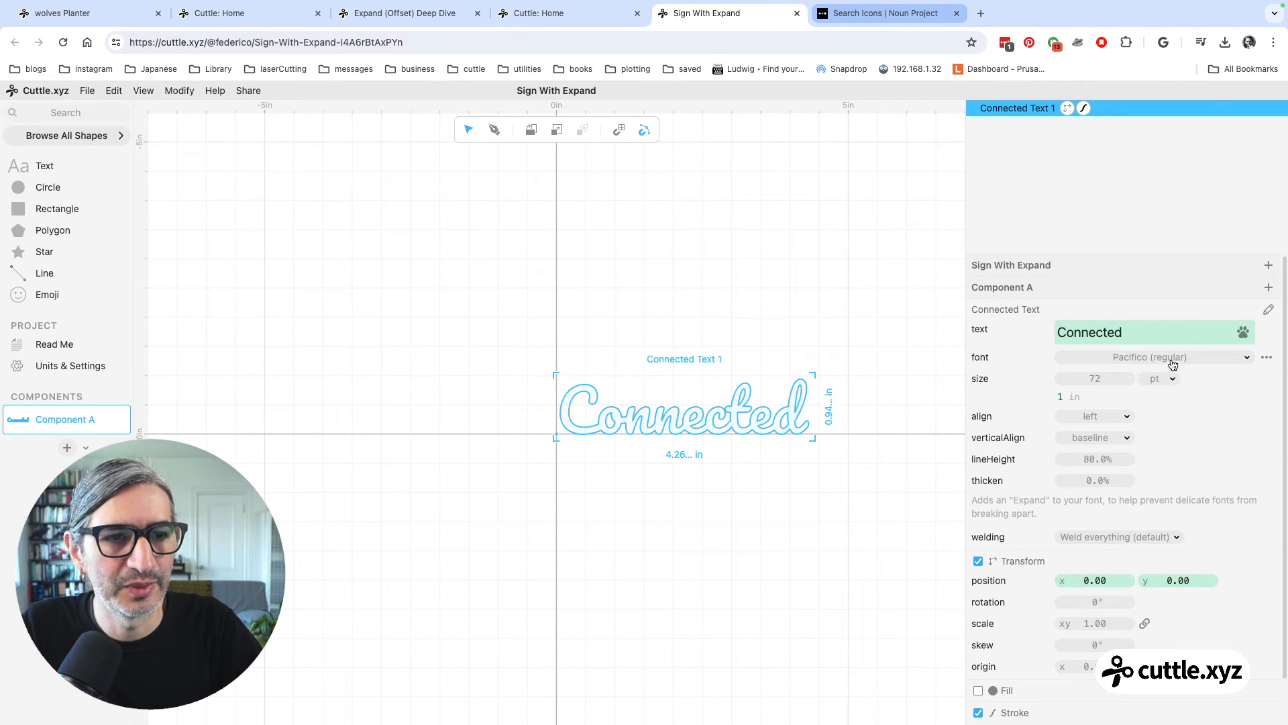
Center-align the connected text and change its wording to three lines: "Thinking", "About", "My Cat"
{"action": "left_click", "coordinate": [1108, 416]}
{"action": "left_click", "coordinate": [1089, 432]}
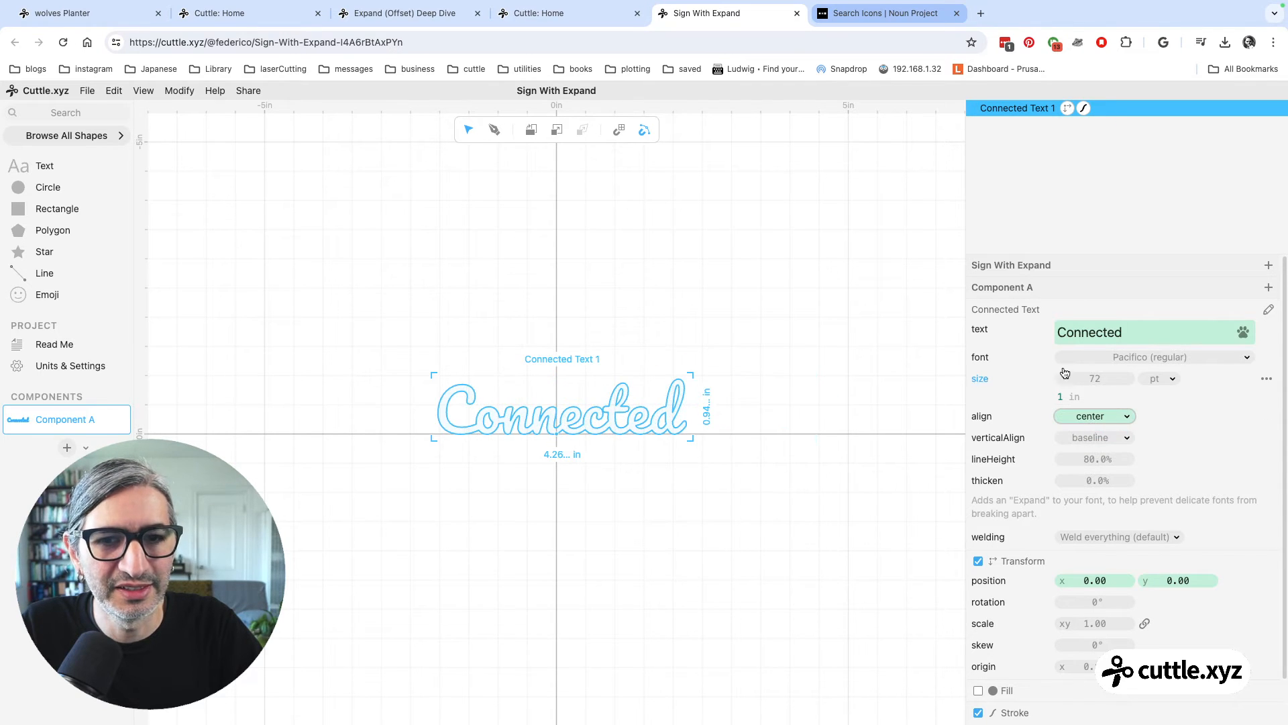
{"action": "left_click", "coordinate": [1133, 331]}
{"action": "double_click", "coordinate": [1133, 330]}
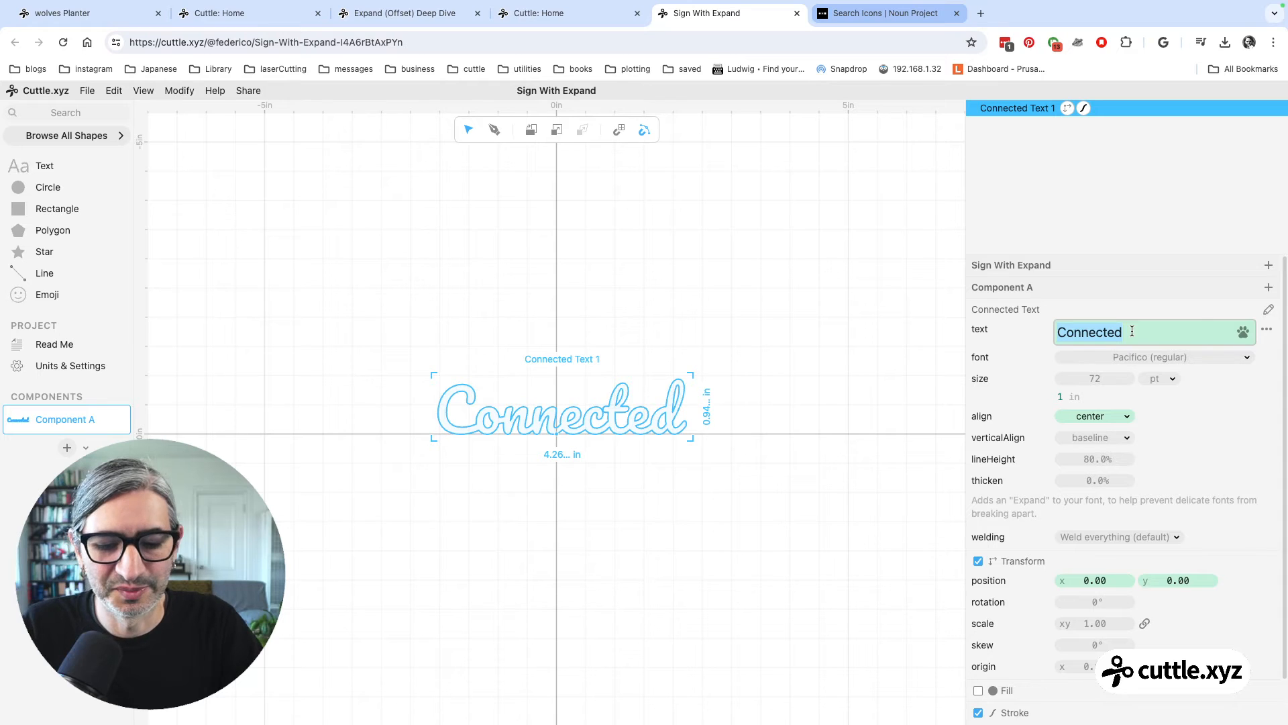
{"action": "type", "text": "Thinking"}
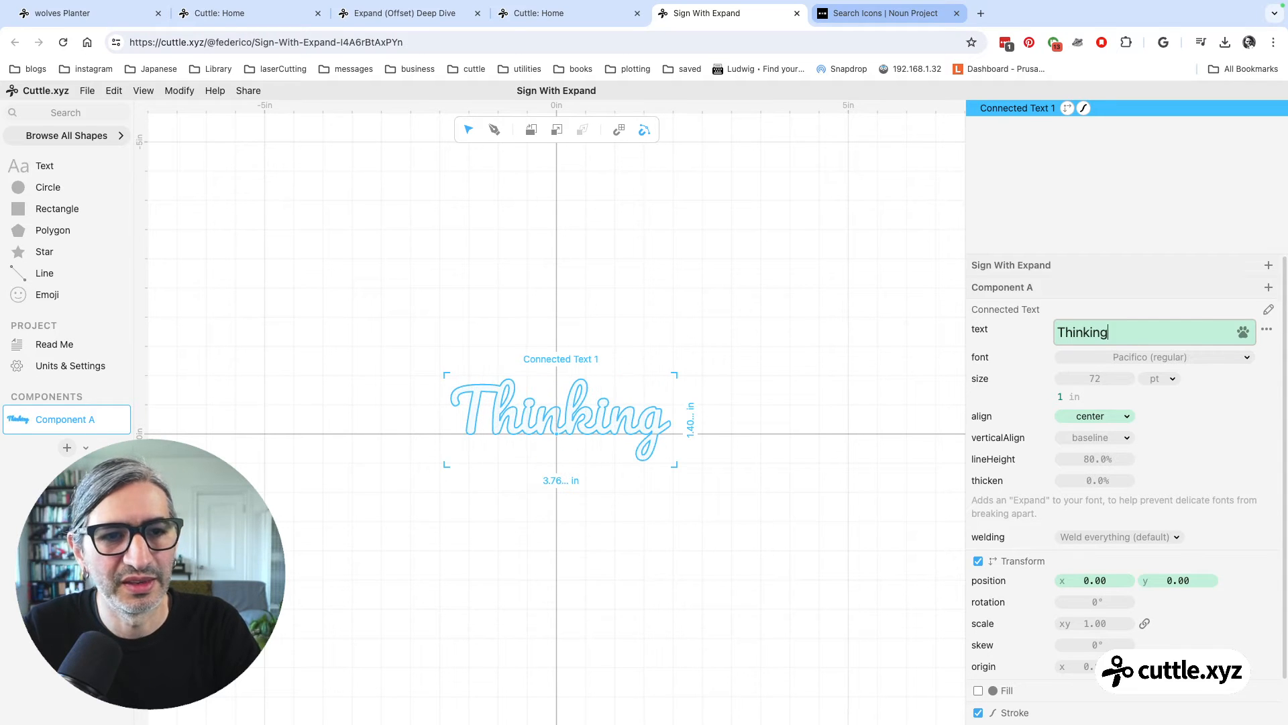
{"action": "key", "text": "Return"}
{"action": "type", "text": "About"}
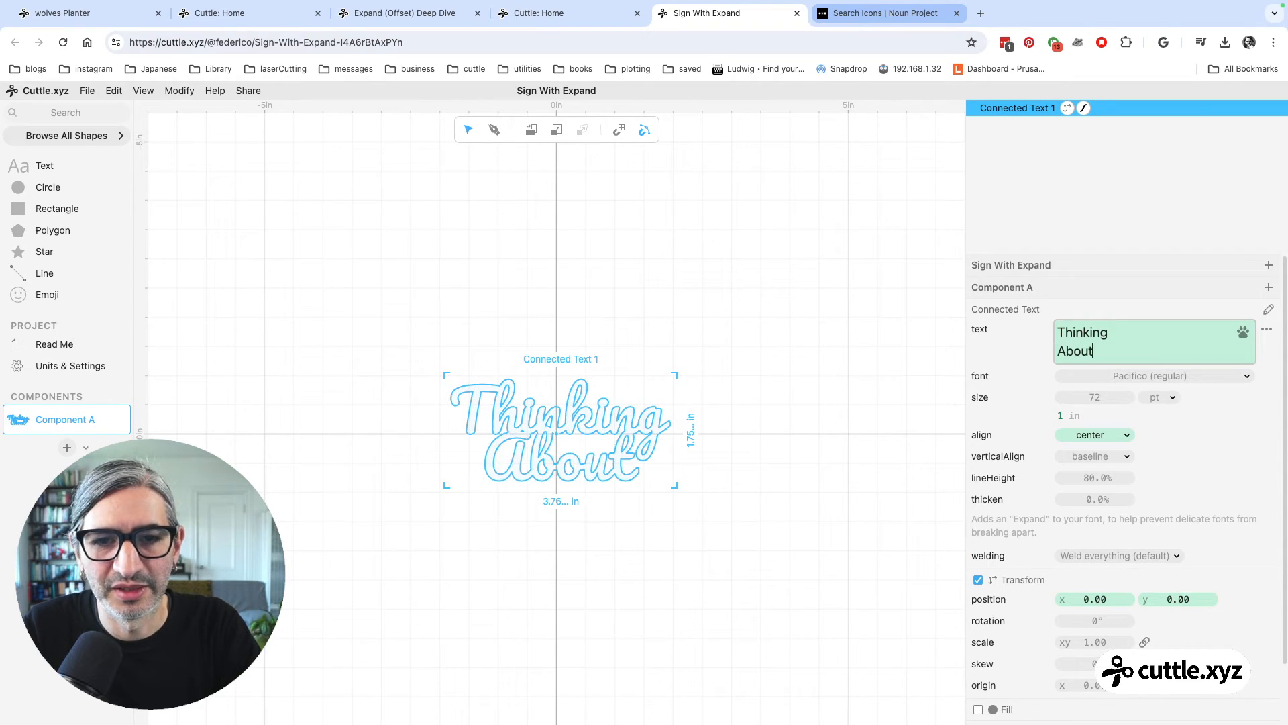
{"action": "key", "text": "Return"}
{"action": "type", "text": "M"}
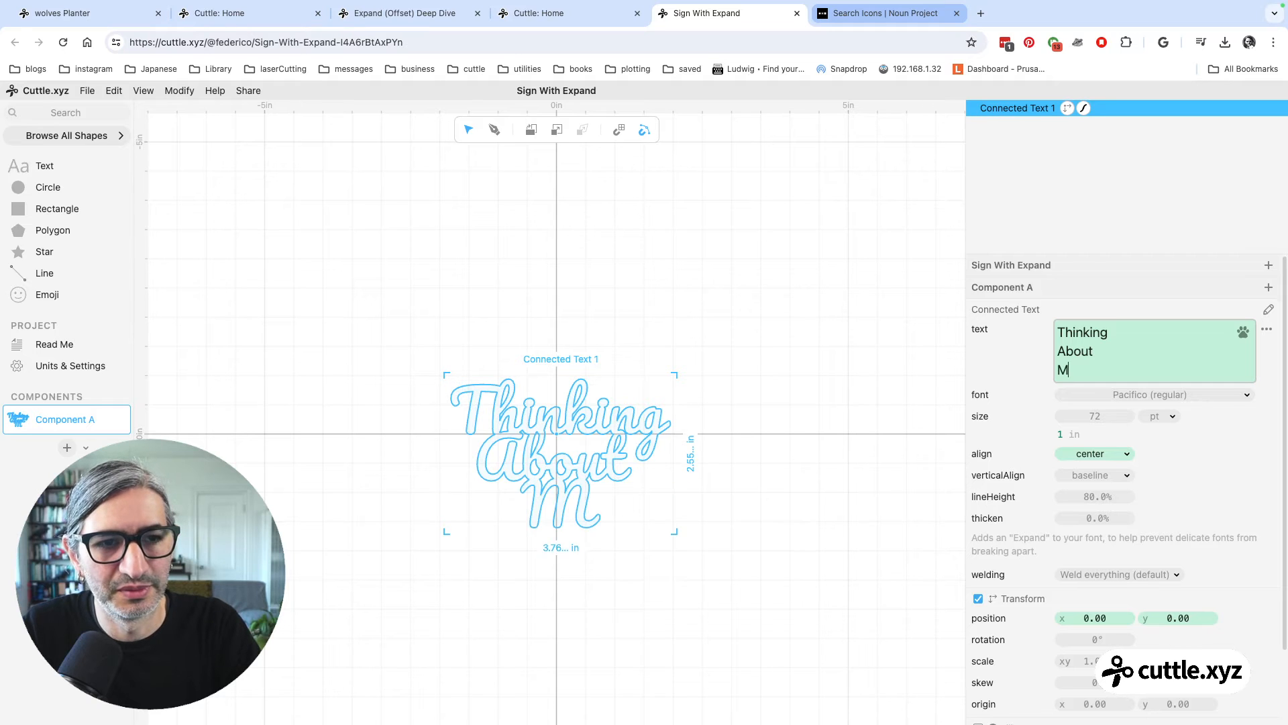
{"action": "type", "text": "y Cat"}
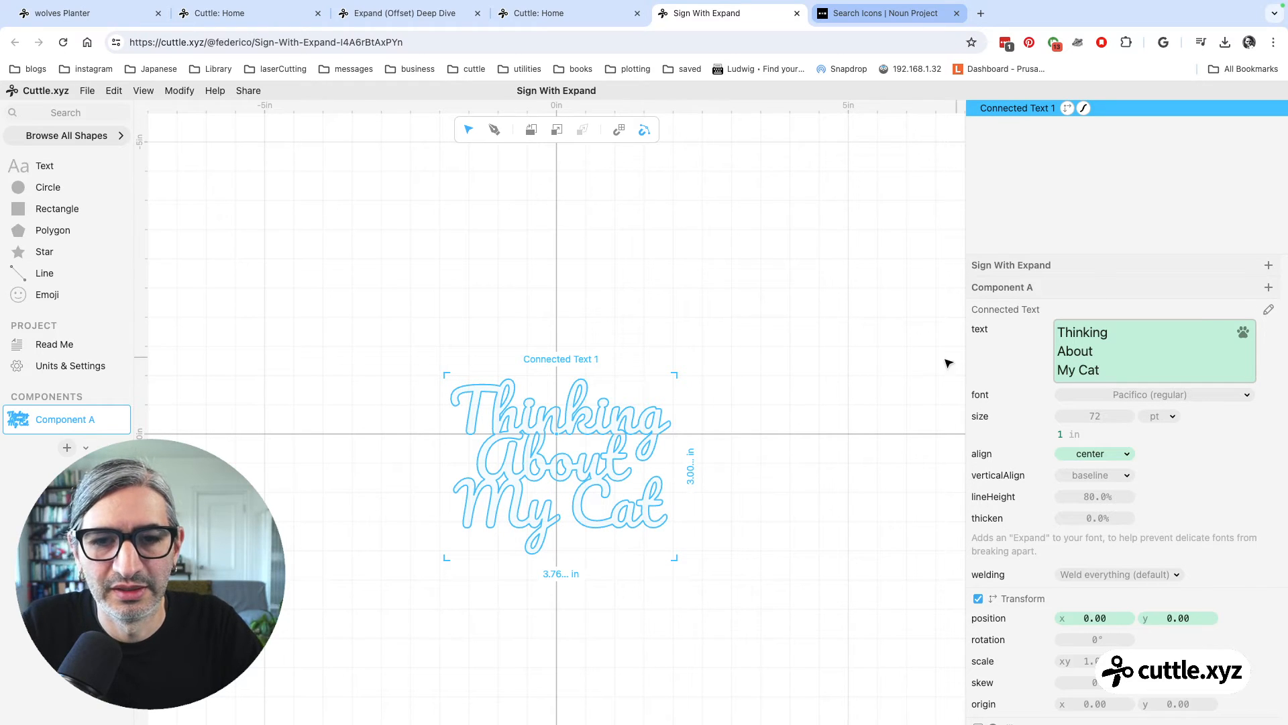
{"action": "left_click", "coordinate": [757, 424]}
{"action": "scroll", "coordinate": [758, 433], "scroll_direction": "up", "scroll_amount": 5}
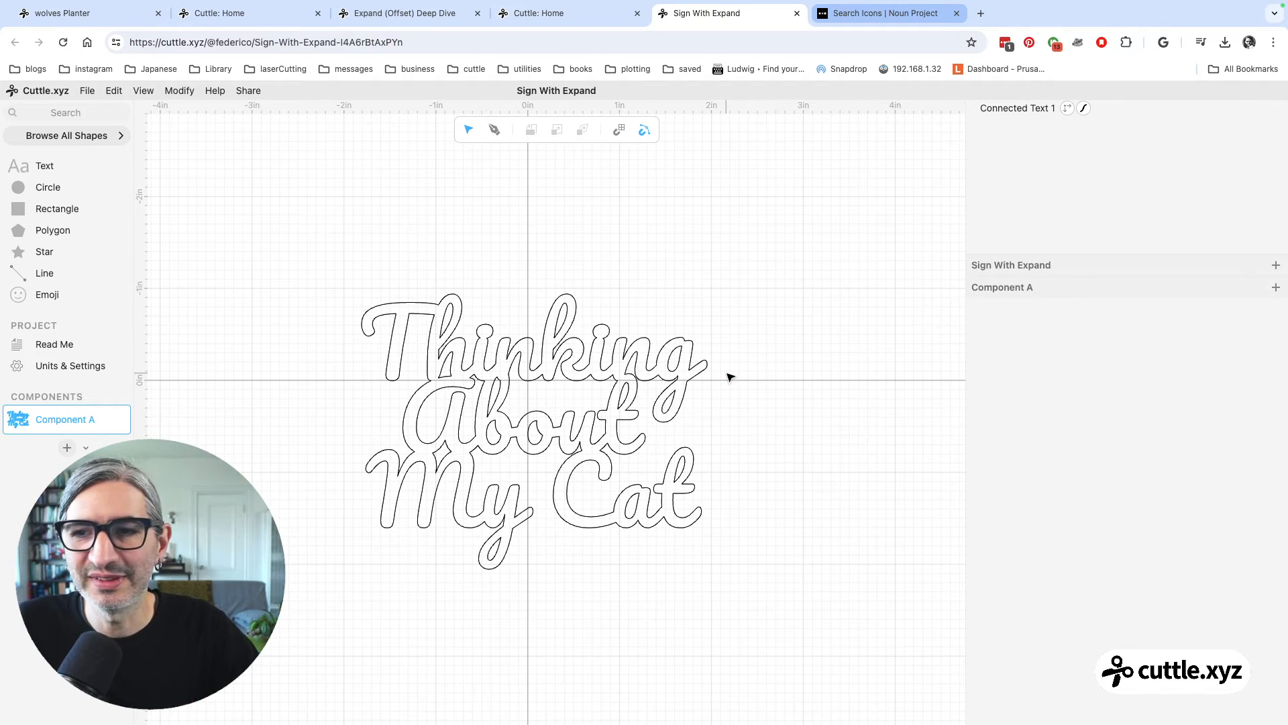
Rename Component A as "Main Text" and add a second, empty component to the project
{"action": "double_click", "coordinate": [76, 421]}
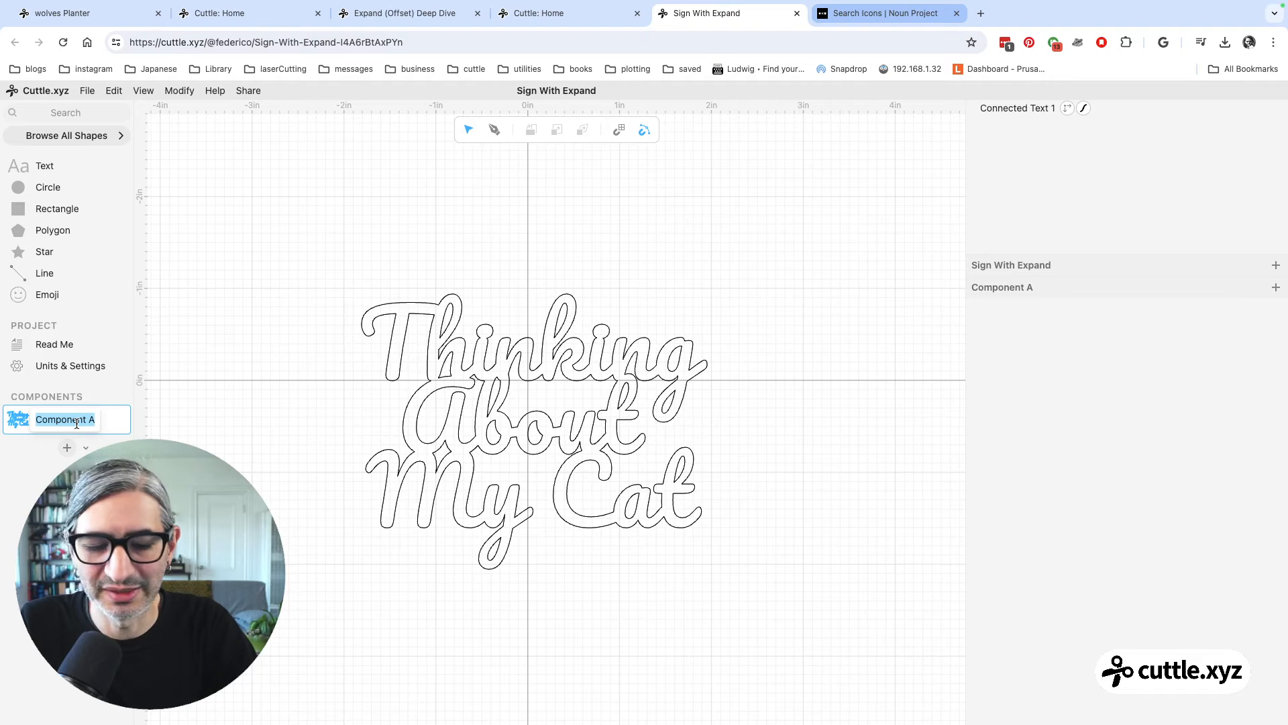
{"action": "type", "text": "Main Text"}
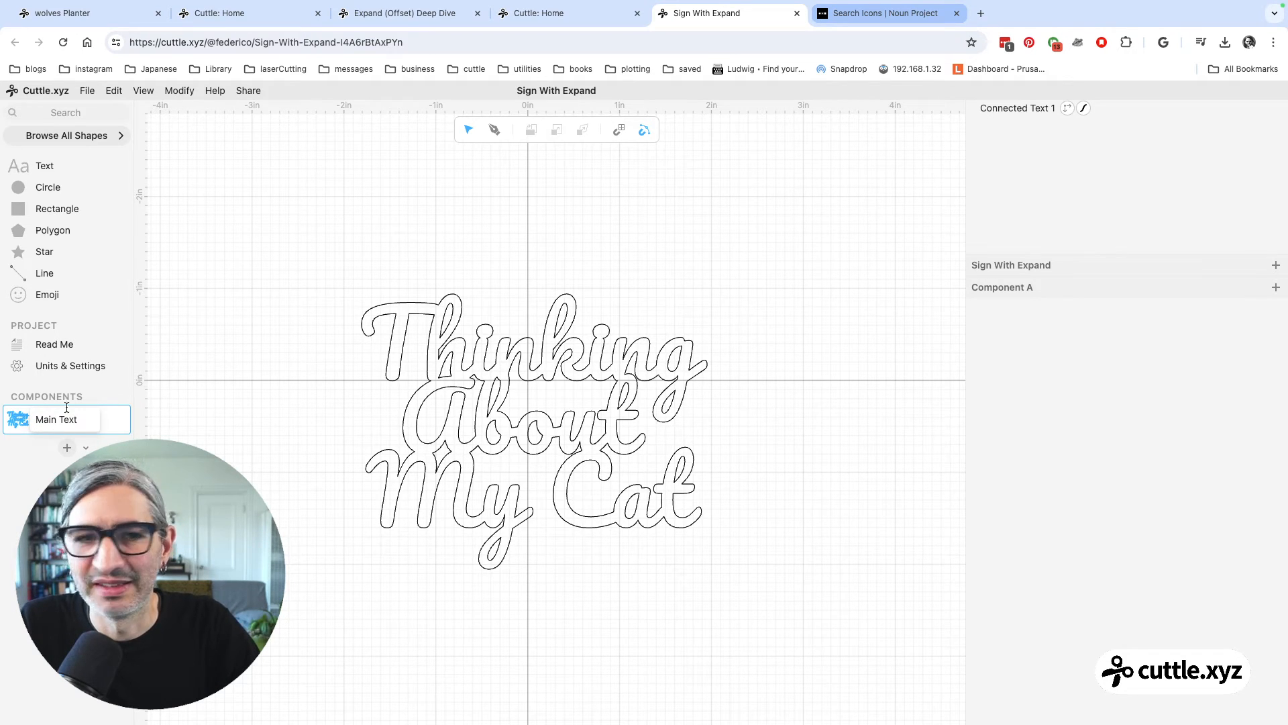
{"action": "left_click", "coordinate": [66, 449]}
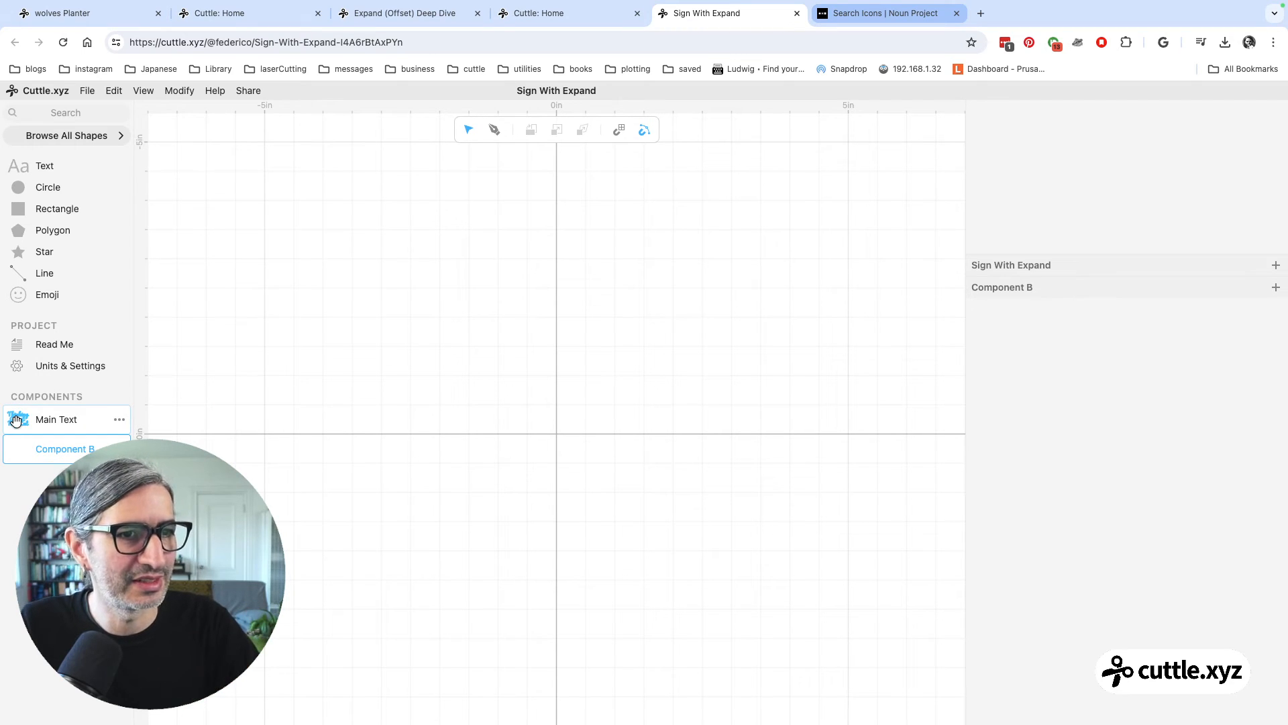
Place an instance of the Main Text component at the canvas origin of Component B
{"action": "left_click_drag", "start_coordinate": [17, 420], "coordinate": [559, 436]}
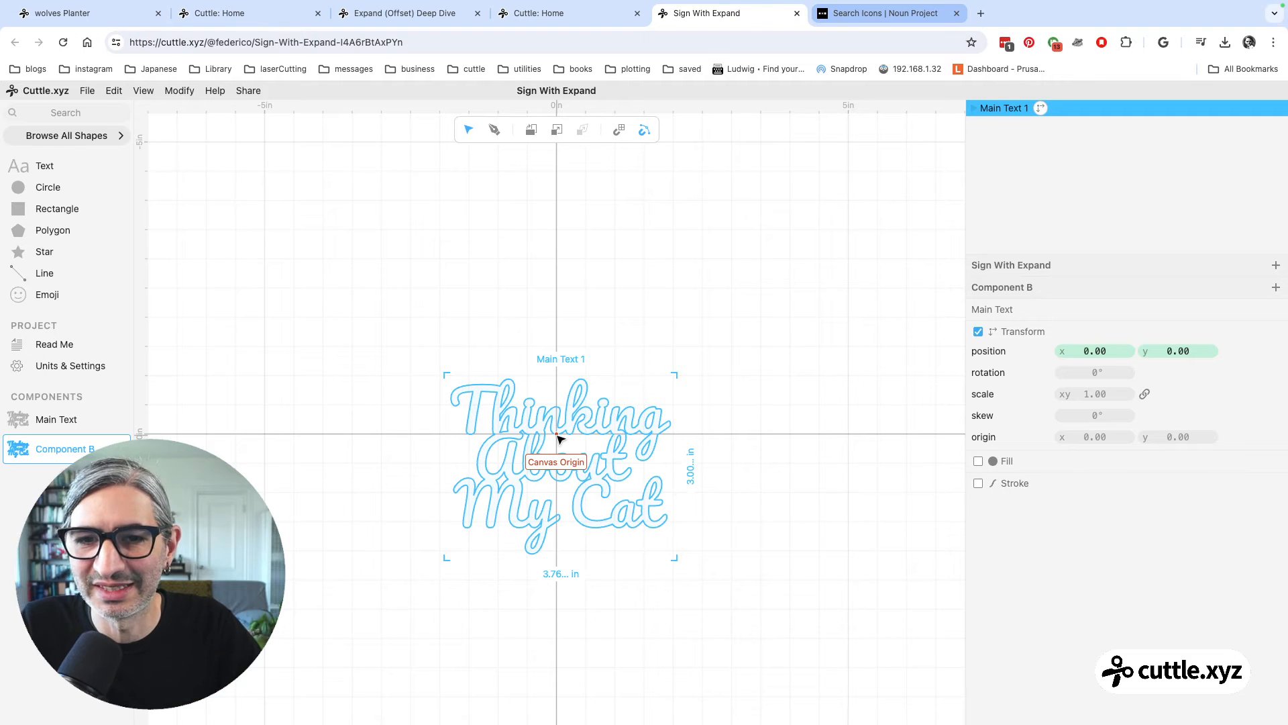
{"action": "scroll", "coordinate": [578, 441], "scroll_direction": "up", "scroll_amount": 2}
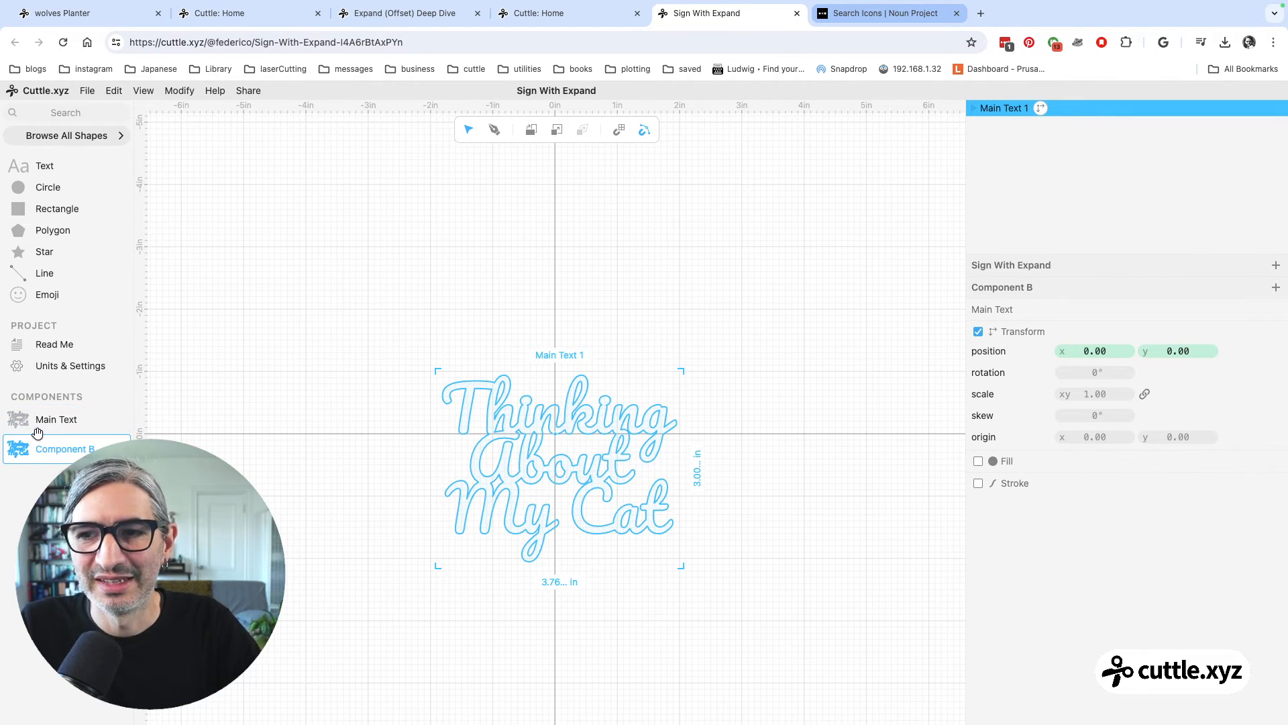
{"action": "scroll", "coordinate": [597, 446], "scroll_direction": "up", "scroll_amount": 2}
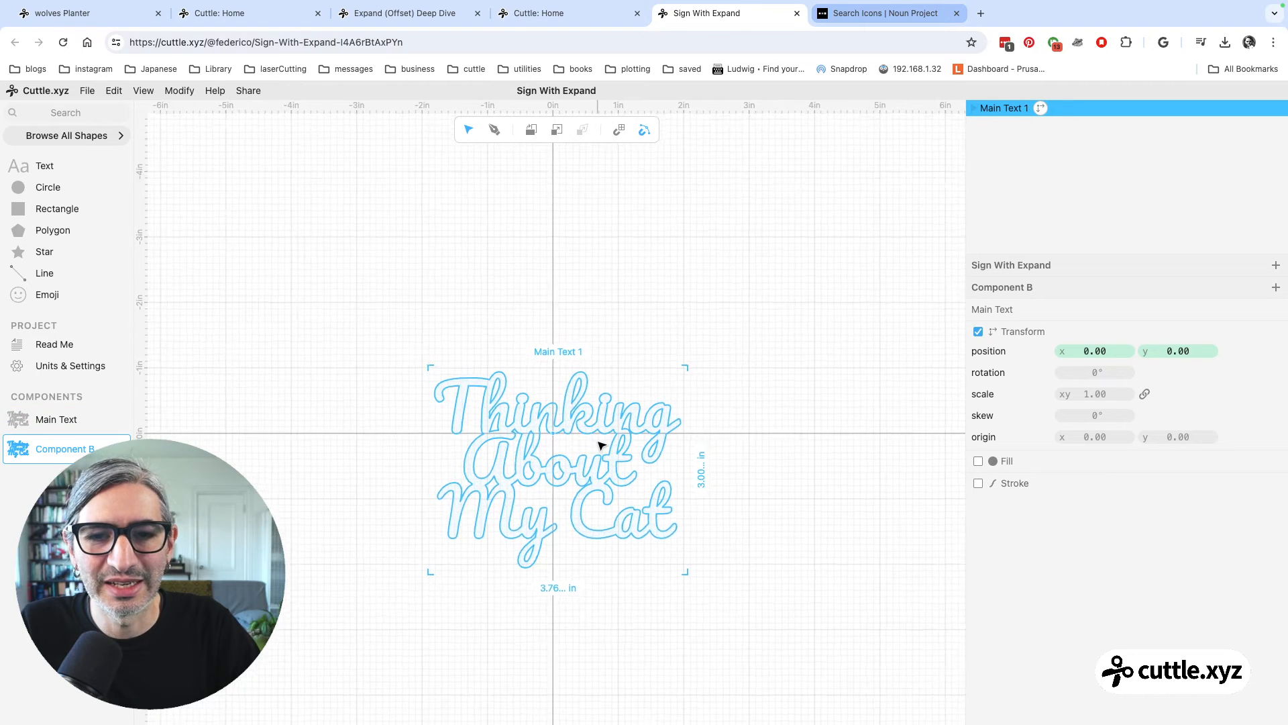
{"action": "scroll", "coordinate": [565, 447], "scroll_direction": "up", "scroll_amount": 3}
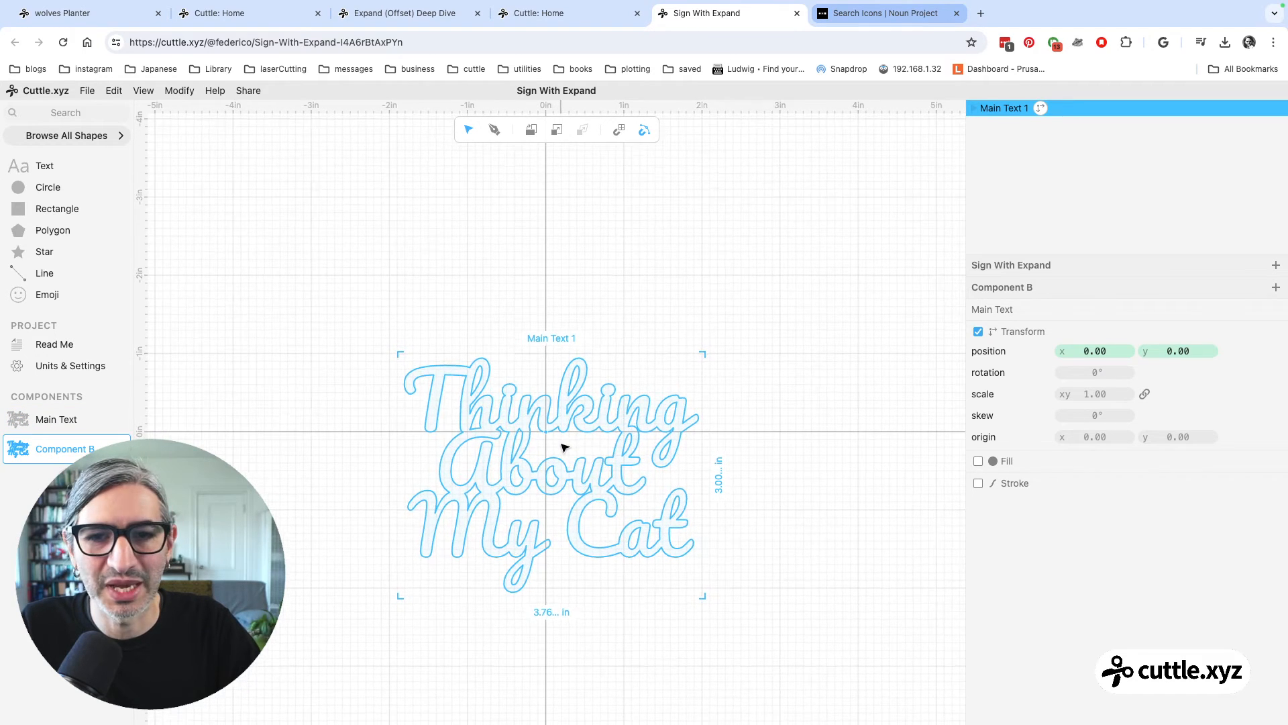
{"action": "scroll", "coordinate": [562, 452], "scroll_direction": "up", "scroll_amount": 2}
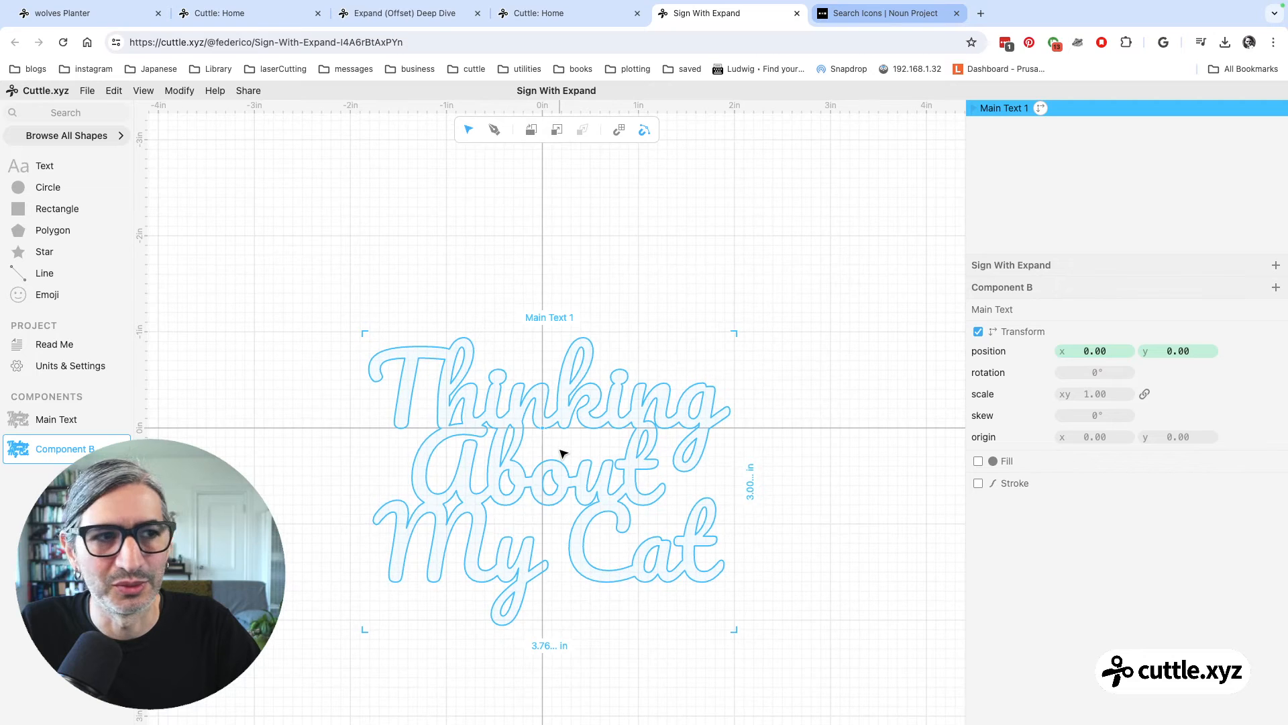
{"action": "left_click_drag", "start_coordinate": [560, 451], "coordinate": [551, 373]}
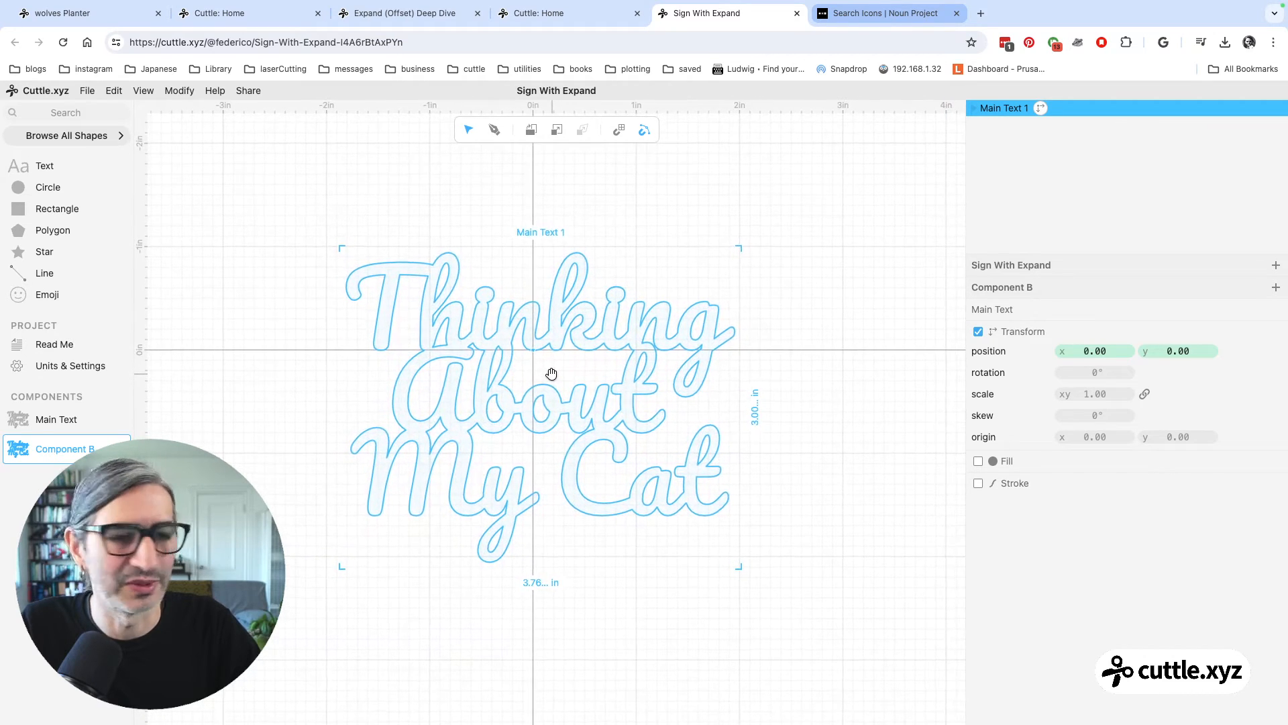
{"action": "scroll", "coordinate": [558, 381], "scroll_direction": "down", "scroll_amount": 1}
Apply an Expand (Offset) modifier to the Main Text instance and set its distance to 0.12
{"action": "left_click", "coordinate": [182, 90]}
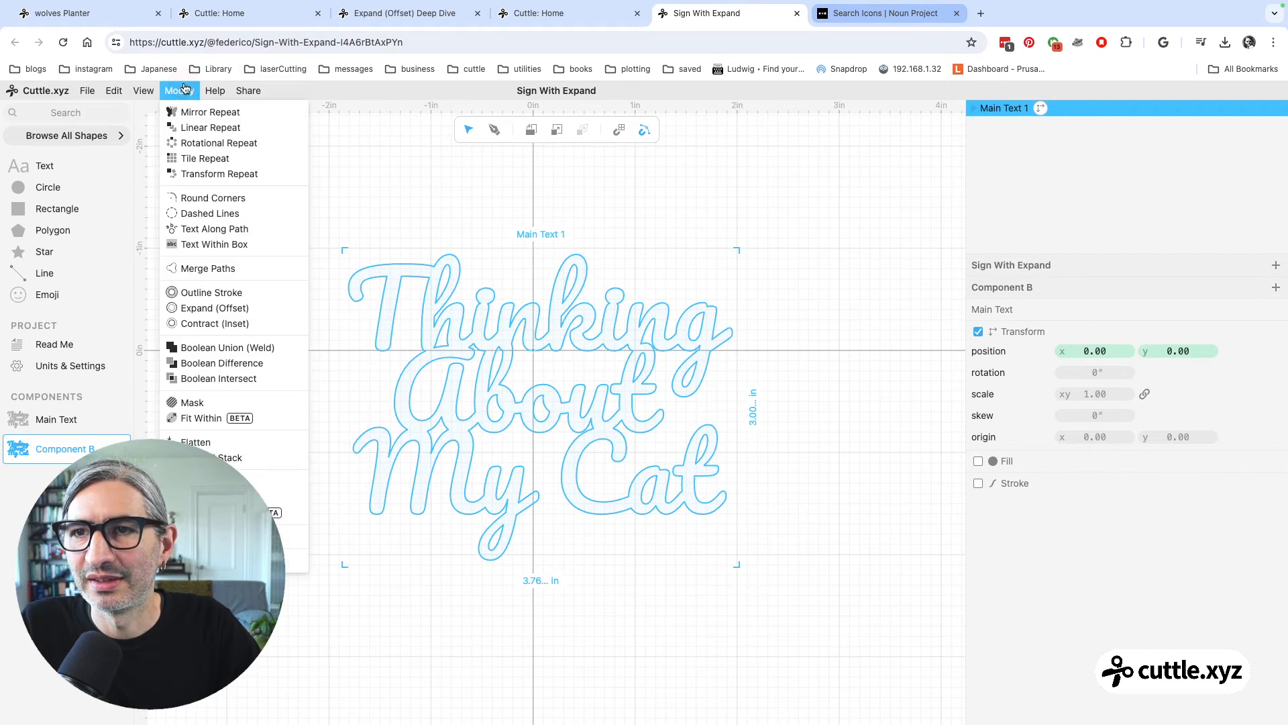
{"action": "left_click", "coordinate": [196, 313]}
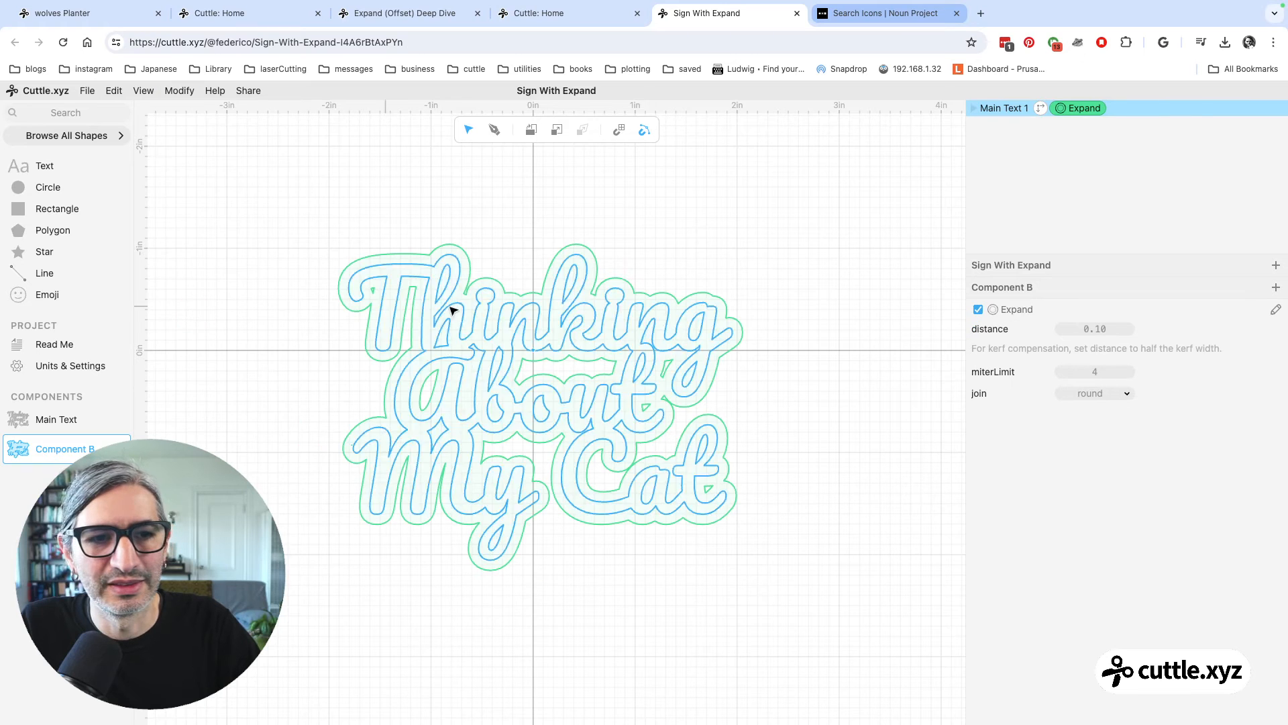
{"action": "left_click_drag", "start_coordinate": [1085, 328], "coordinate": [1101, 328]}
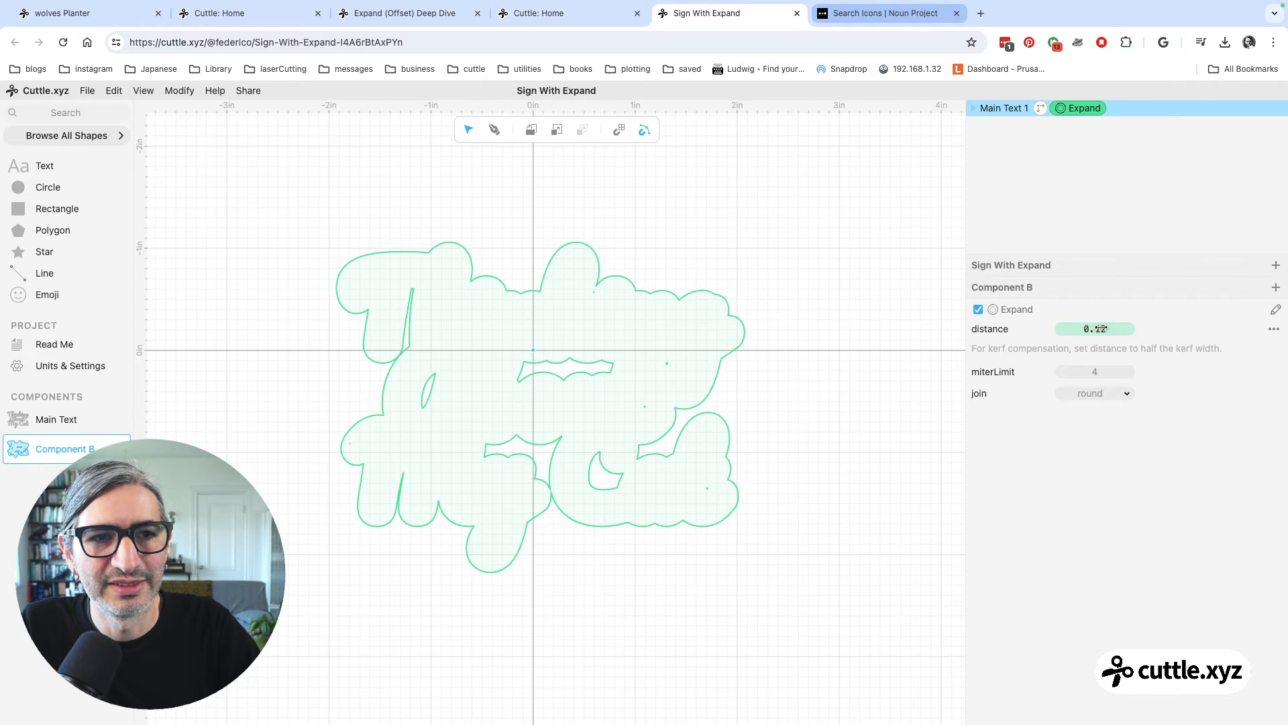
{"action": "left_click", "coordinate": [814, 240]}
Add a Remove Holes modifier to the expanded Main Text instance
{"action": "left_click", "coordinate": [521, 318]}
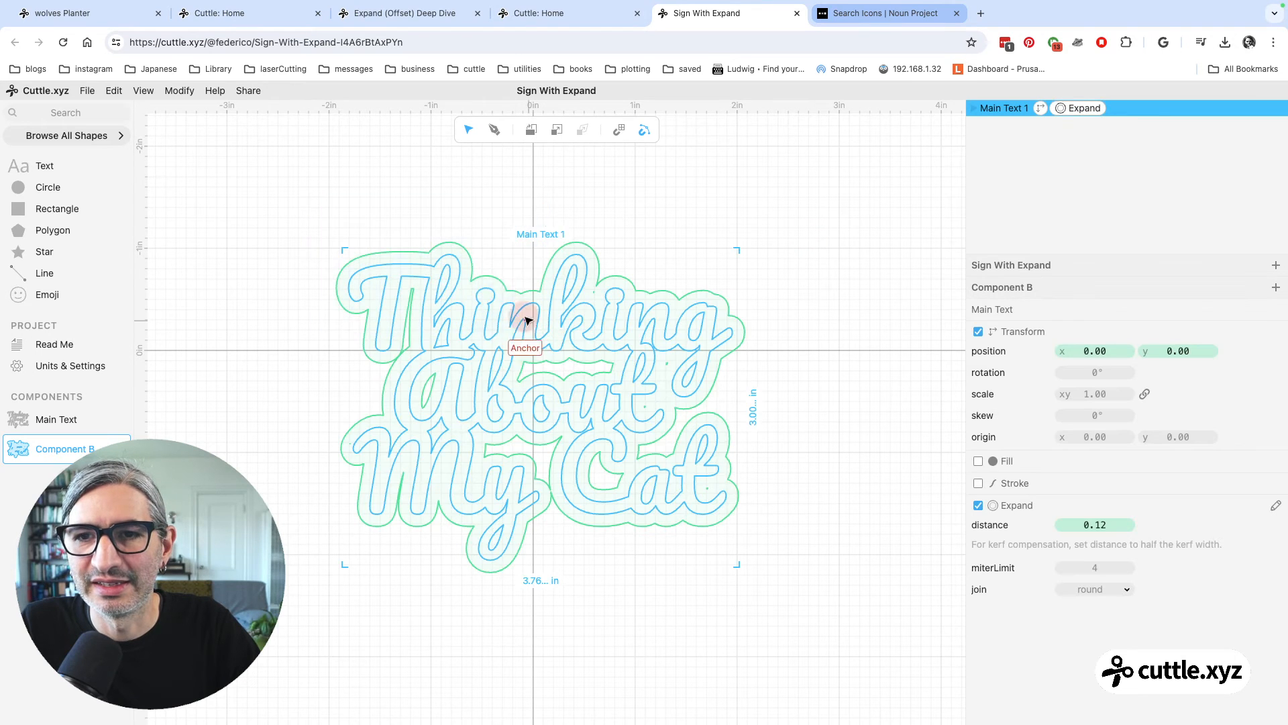
{"action": "left_click", "coordinate": [178, 92]}
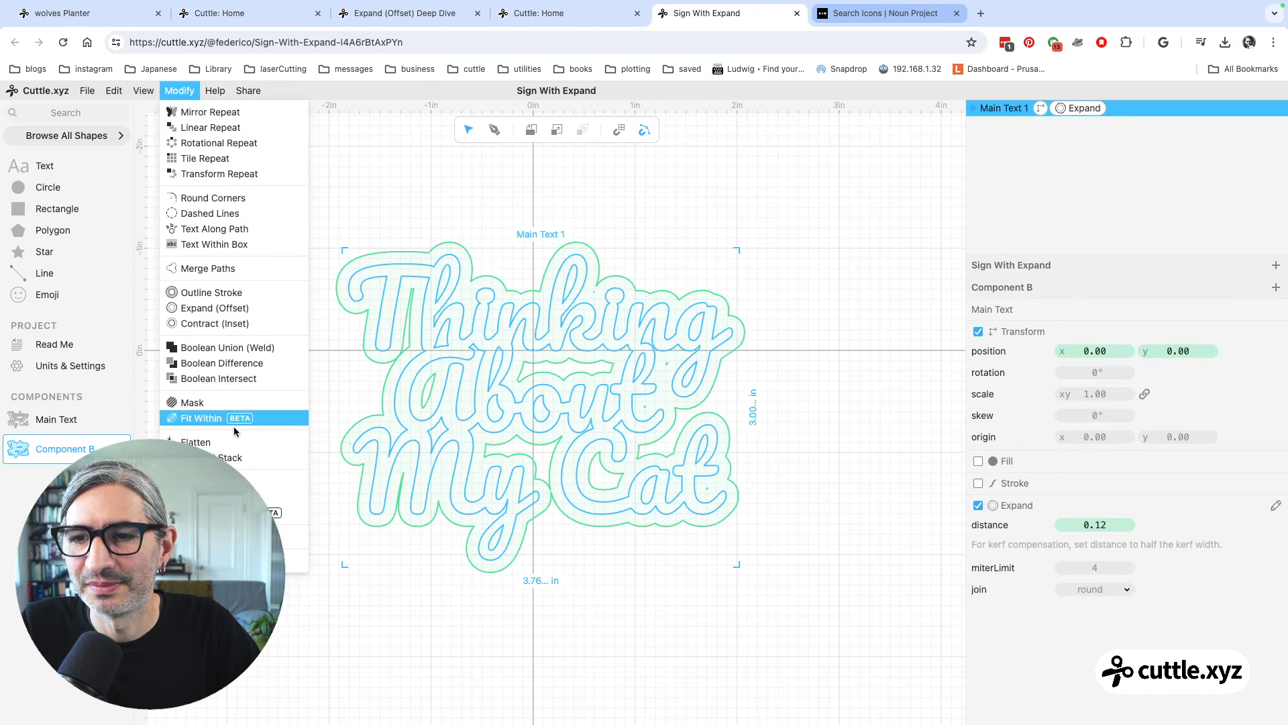
{"action": "left_click", "coordinate": [262, 481]}
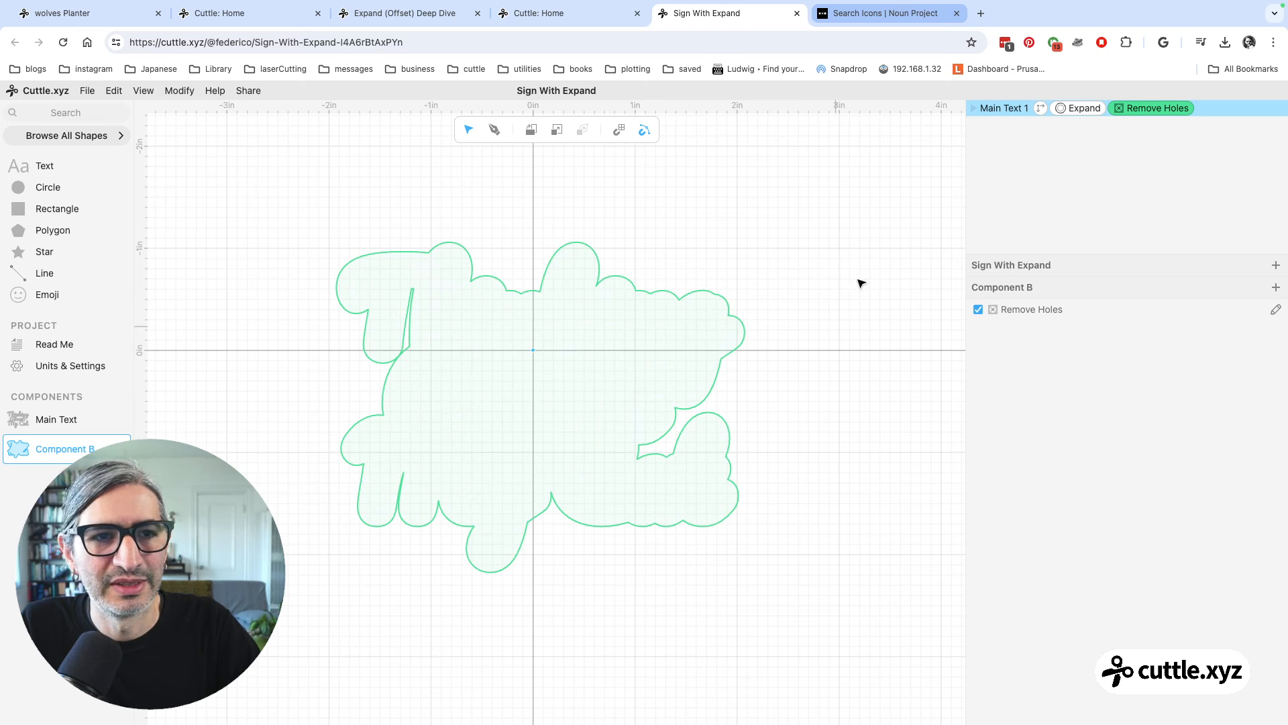
Enable a stroke on the expanded Main Text outline and color it red
{"action": "left_click", "coordinate": [1001, 107]}
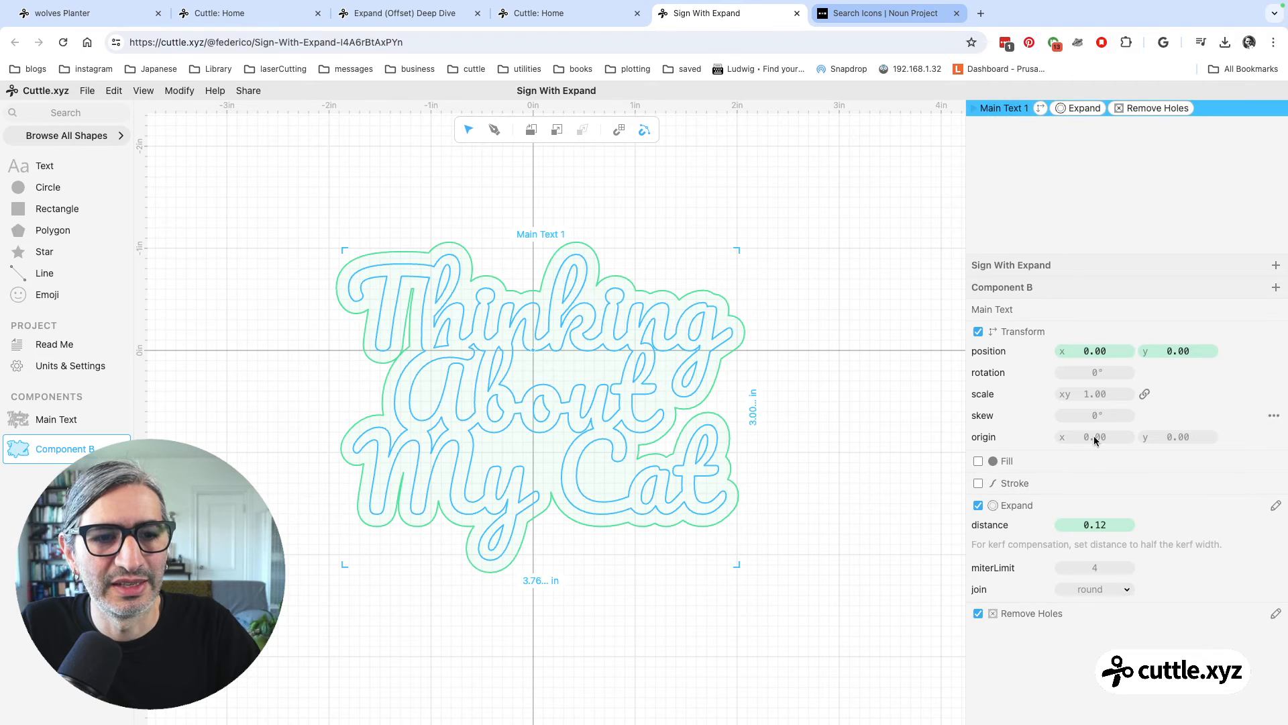
{"action": "left_click", "coordinate": [979, 484]}
{"action": "left_click", "coordinate": [1060, 504]}
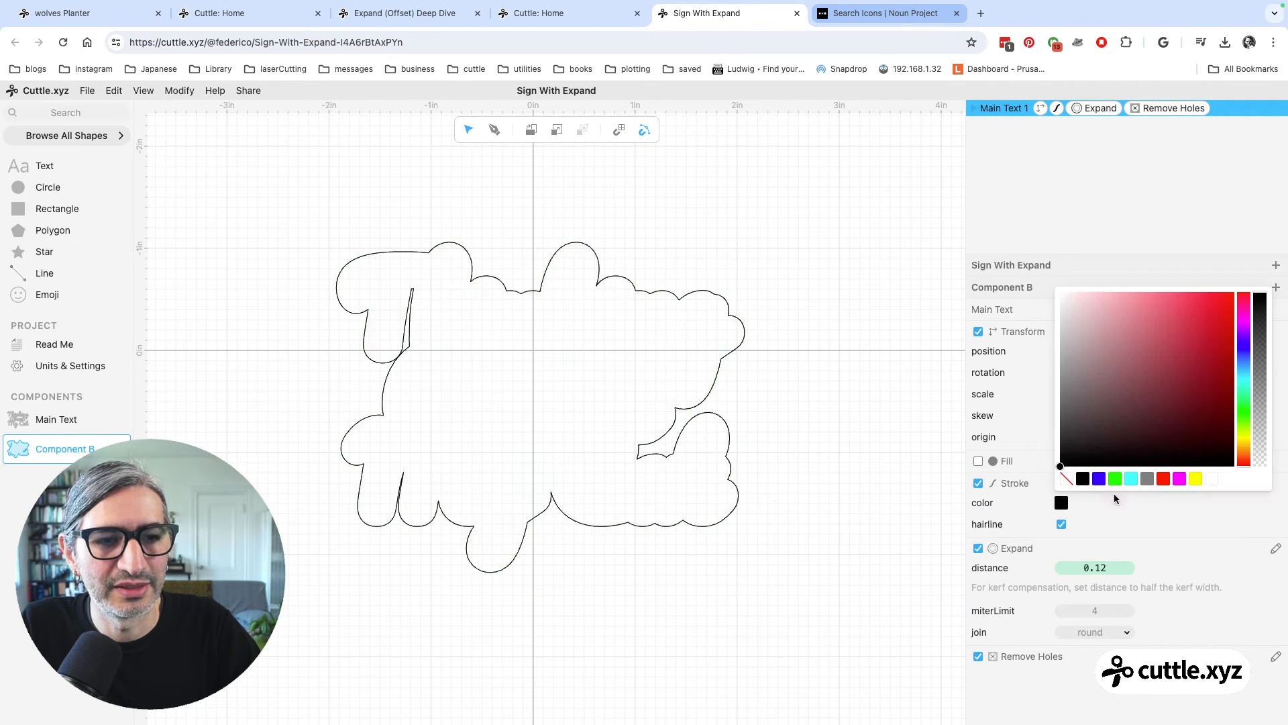
{"action": "left_click", "coordinate": [1162, 479]}
{"action": "left_click", "coordinate": [851, 489]}
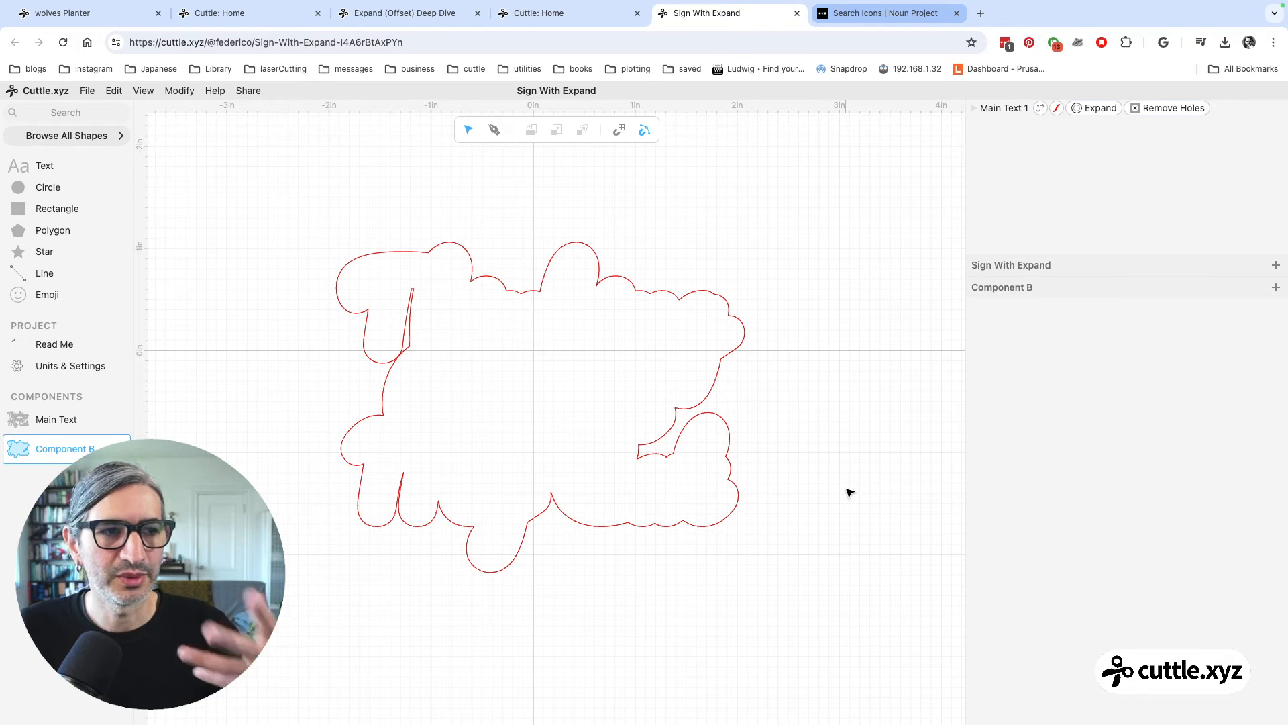
Place a second instance of Main Text at the origin, on top of the red outline
{"action": "left_click", "coordinate": [20, 419]}
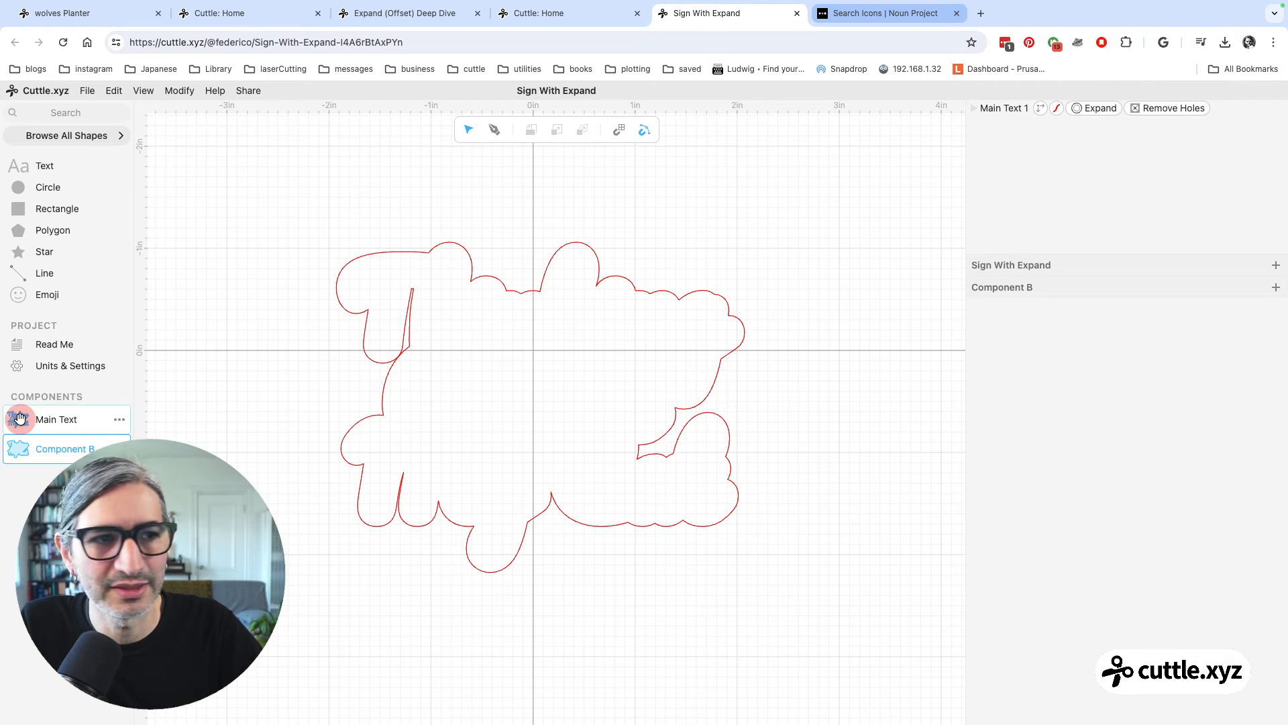
{"action": "left_click_drag", "start_coordinate": [20, 419], "coordinate": [534, 351]}
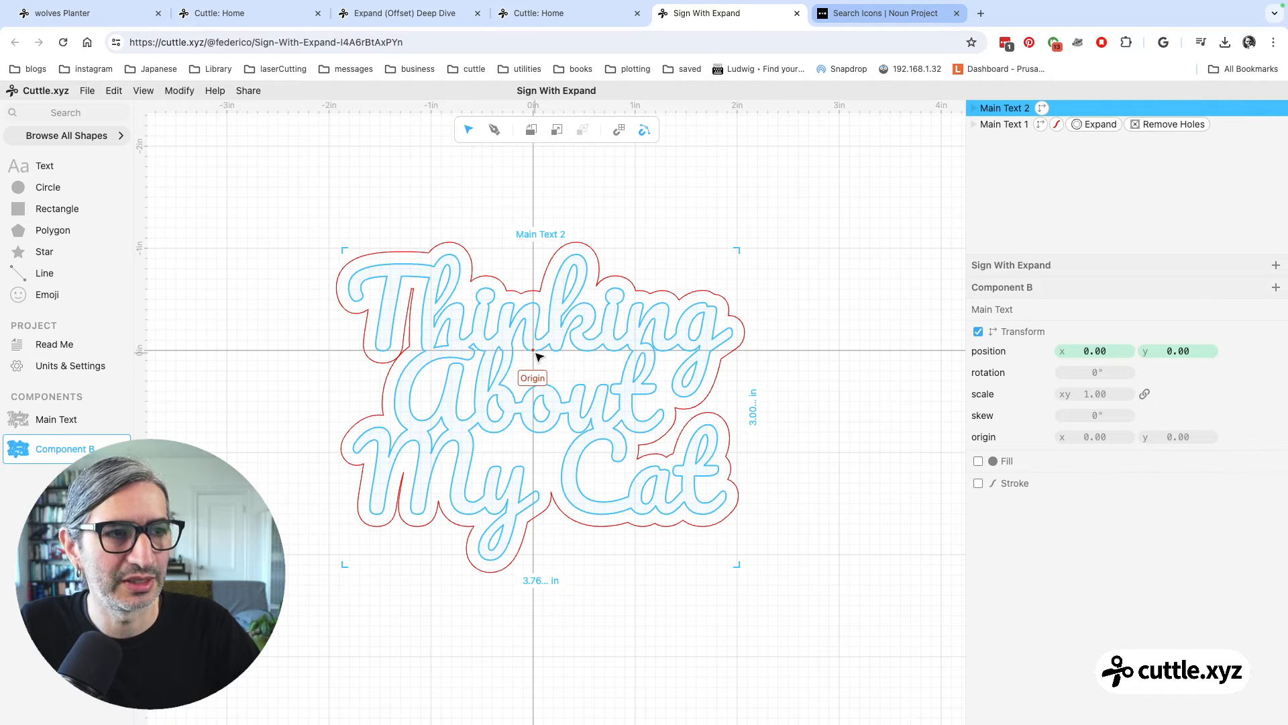
{"action": "left_click", "coordinate": [687, 196]}
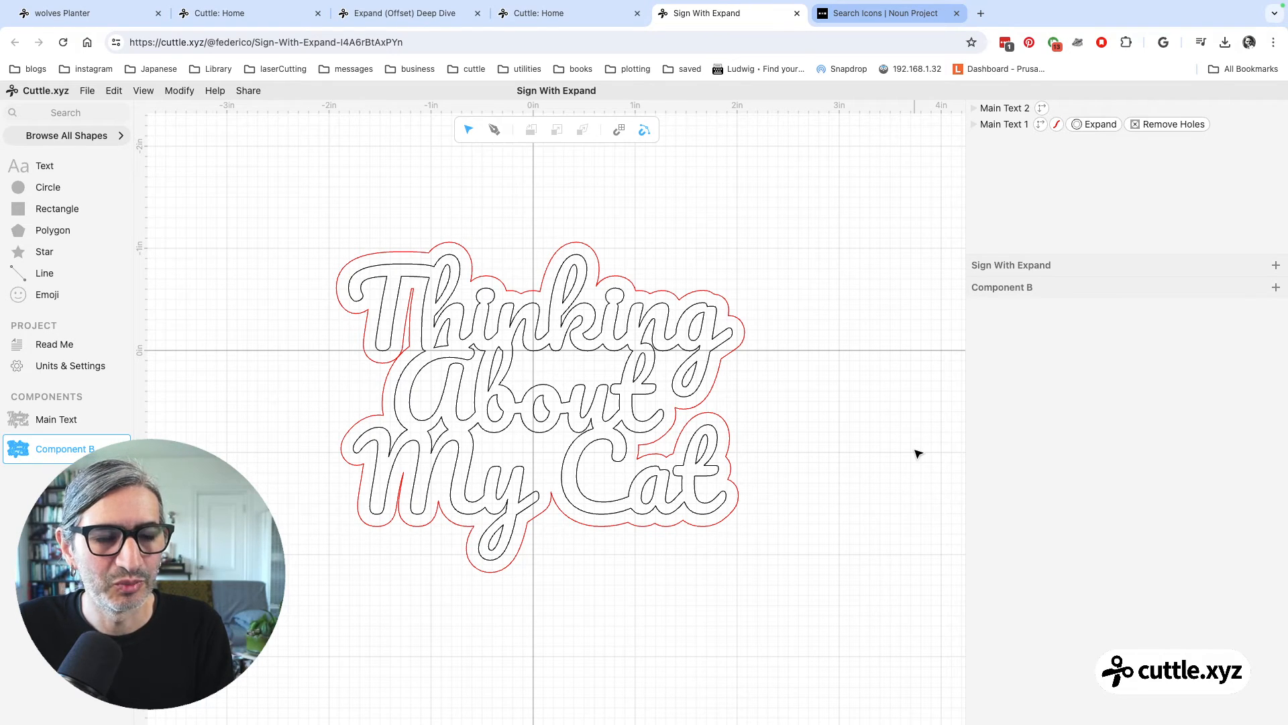
Insert "Always be" as a new first line above "Thinking" in the connected text inside the upper Main Text instance
{"action": "left_click", "coordinate": [975, 109]}
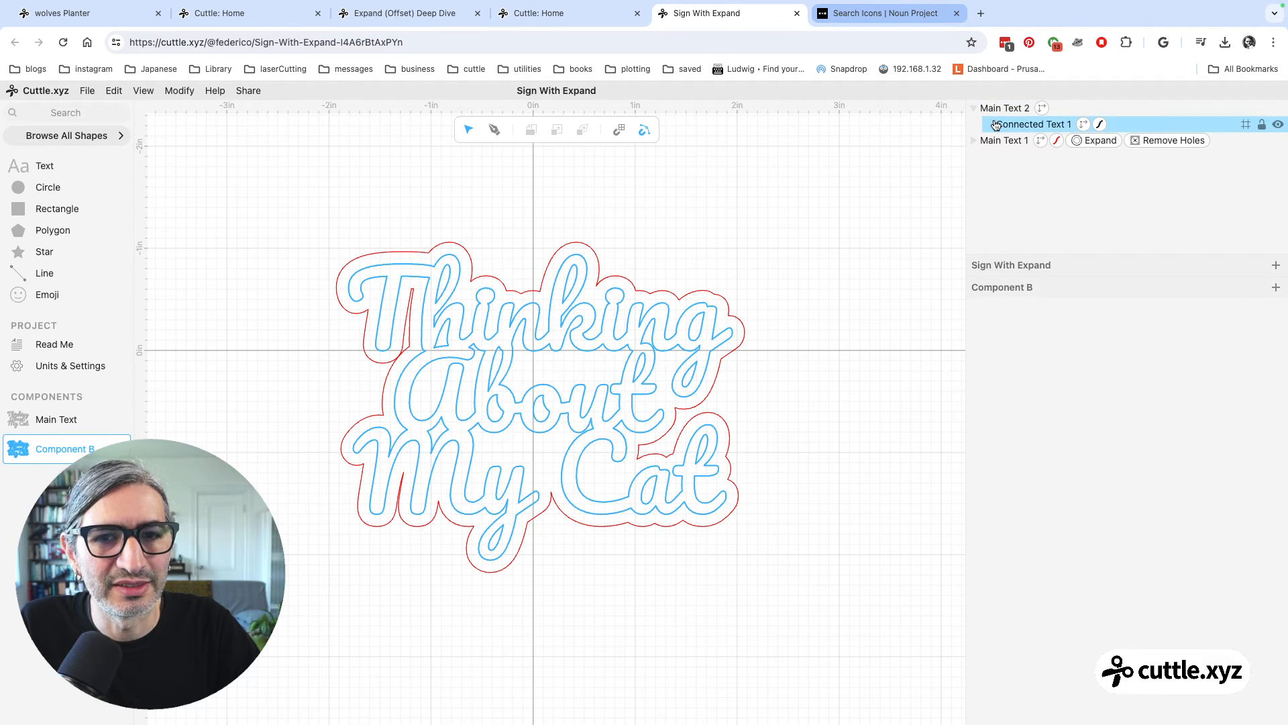
{"action": "left_click", "coordinate": [996, 126]}
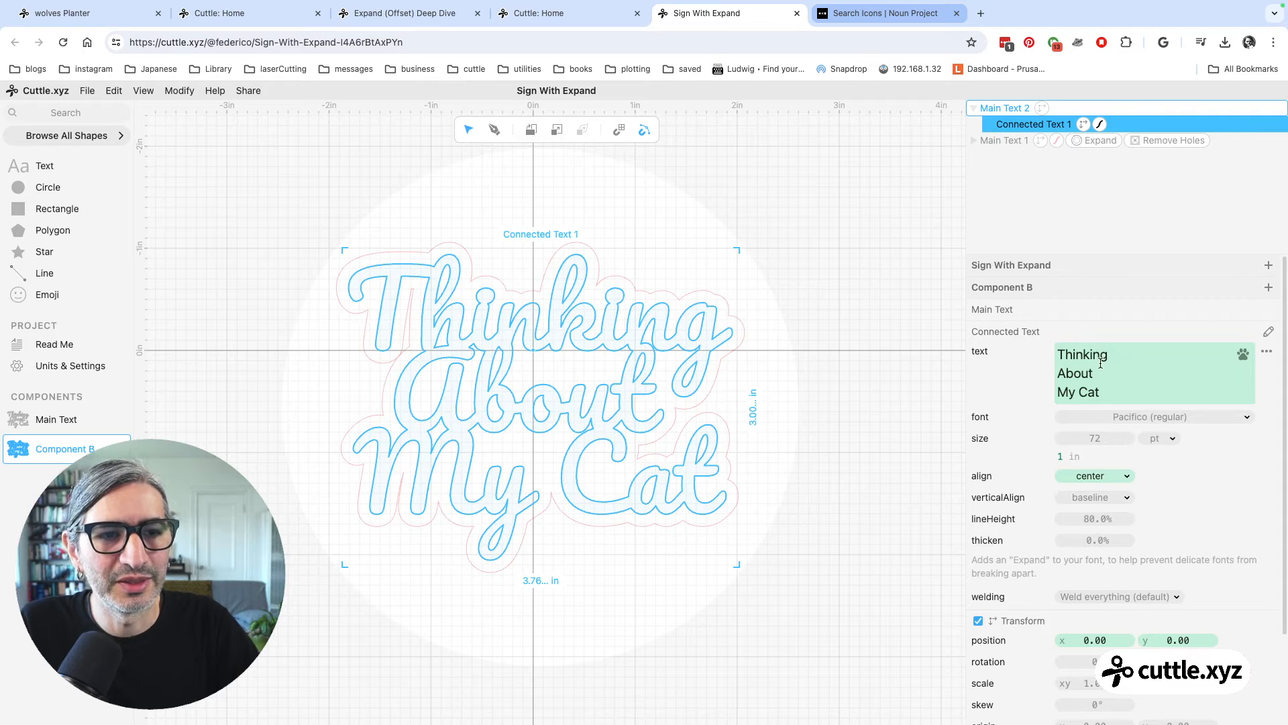
{"action": "left_click", "coordinate": [1059, 355]}
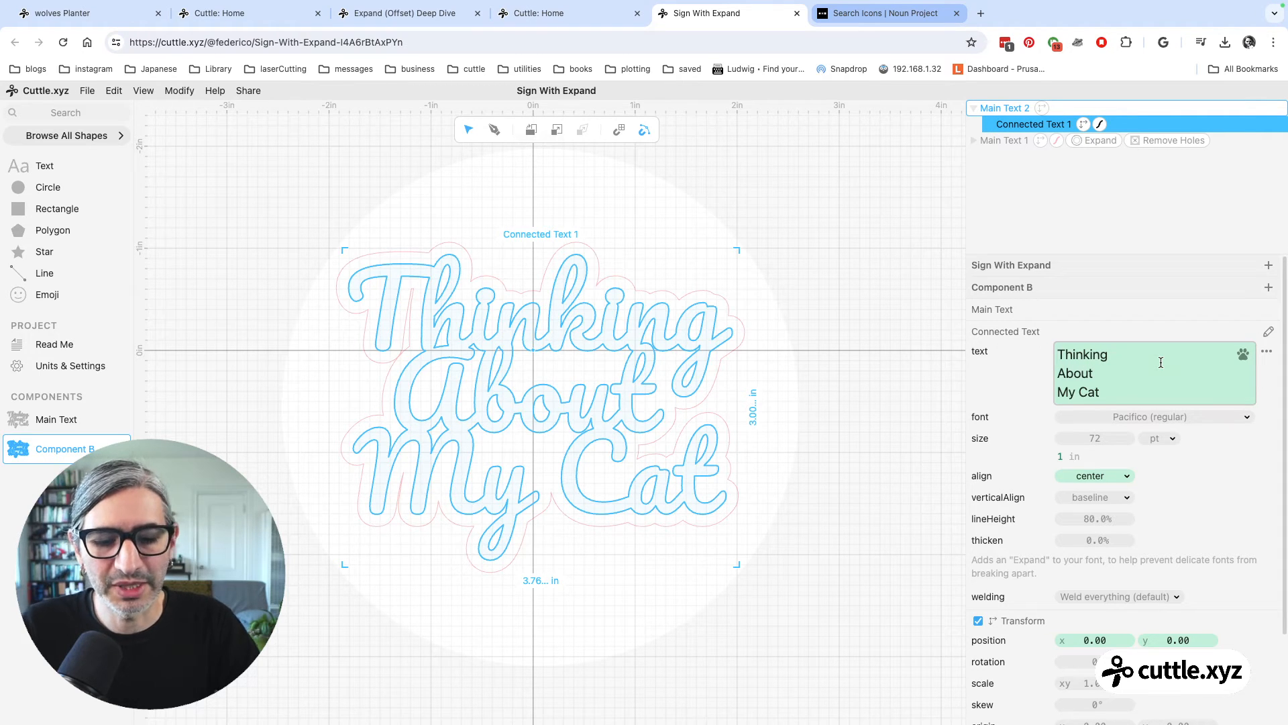
{"action": "type", "text": "AI"}
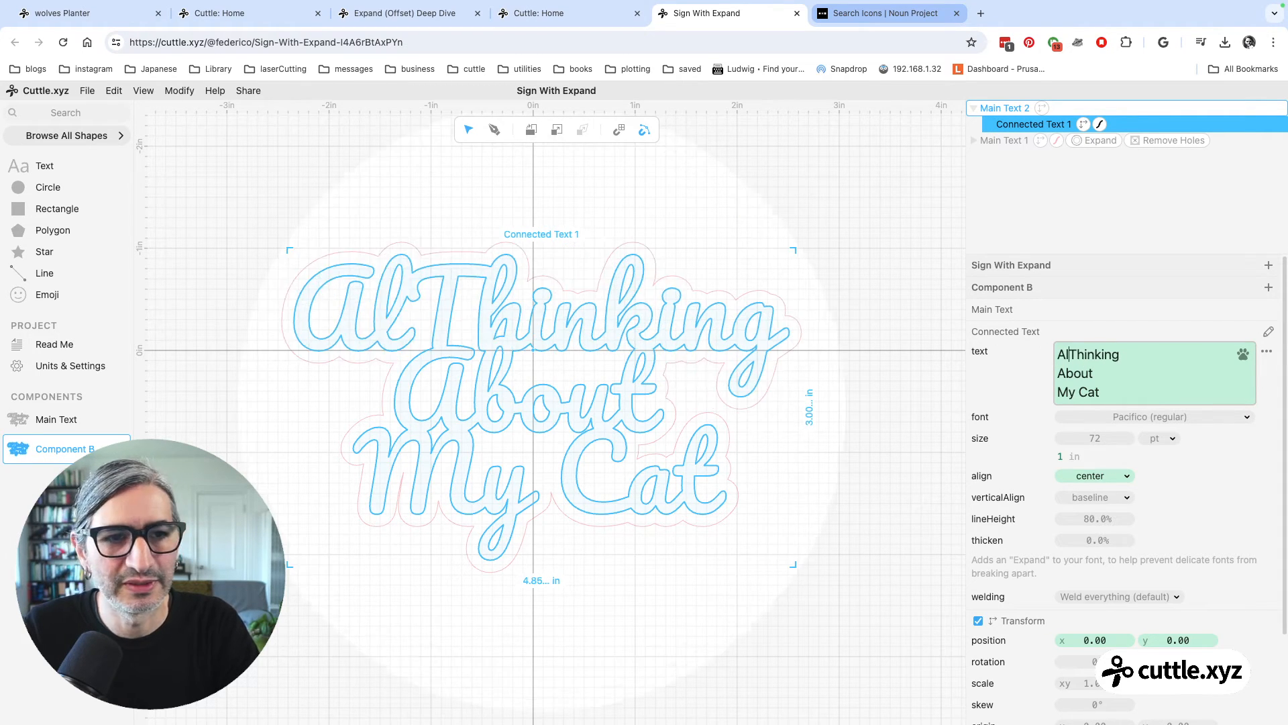
{"action": "type", "text": "ways"}
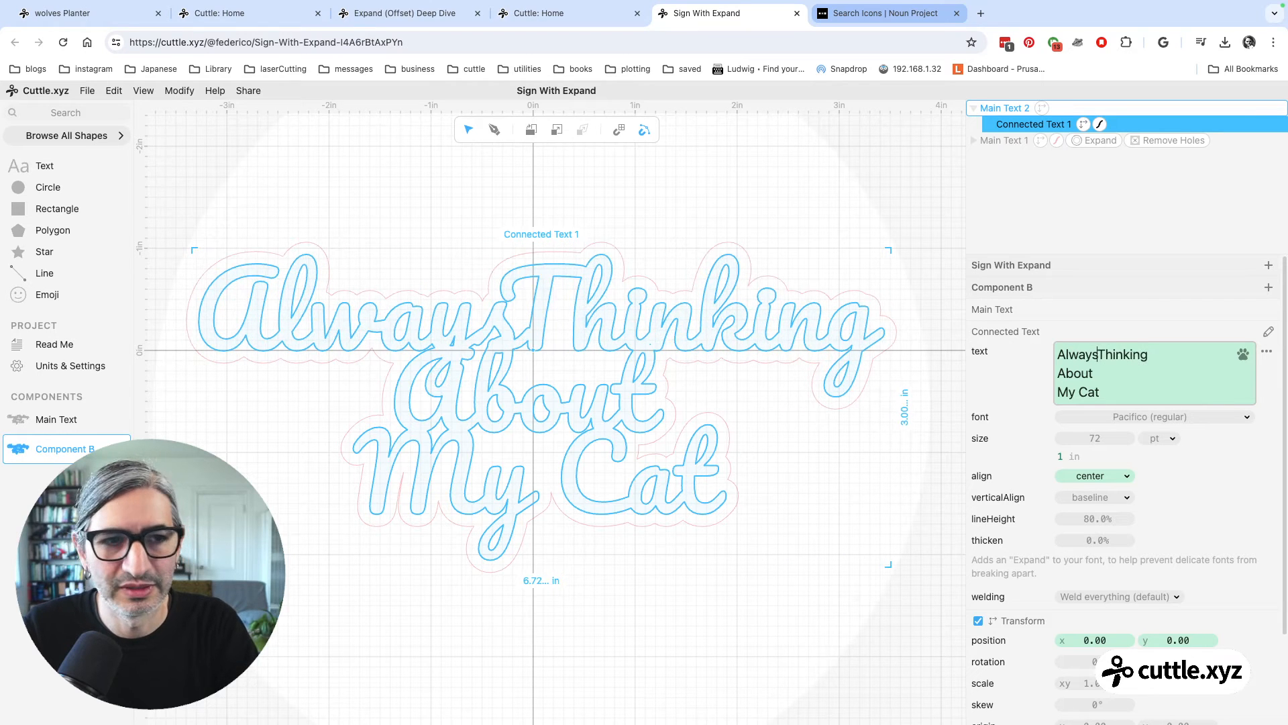
{"action": "type", "text": " be"}
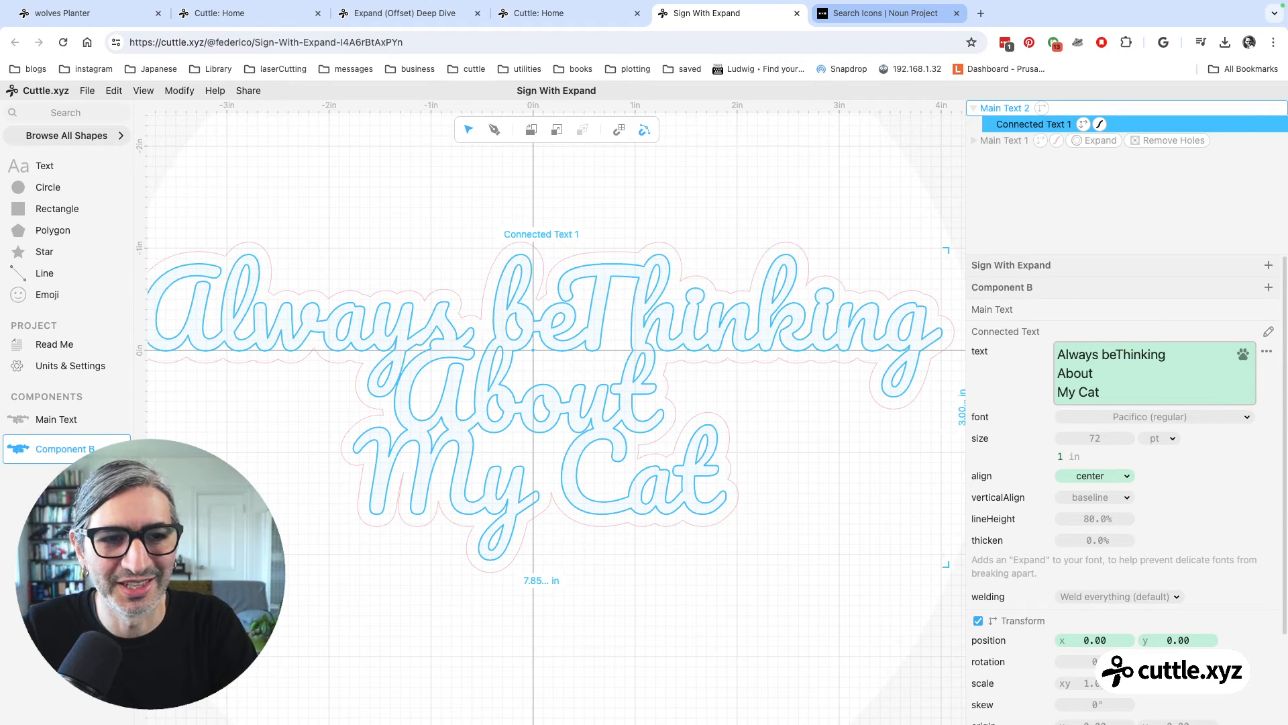
{"action": "key", "text": "Return"}
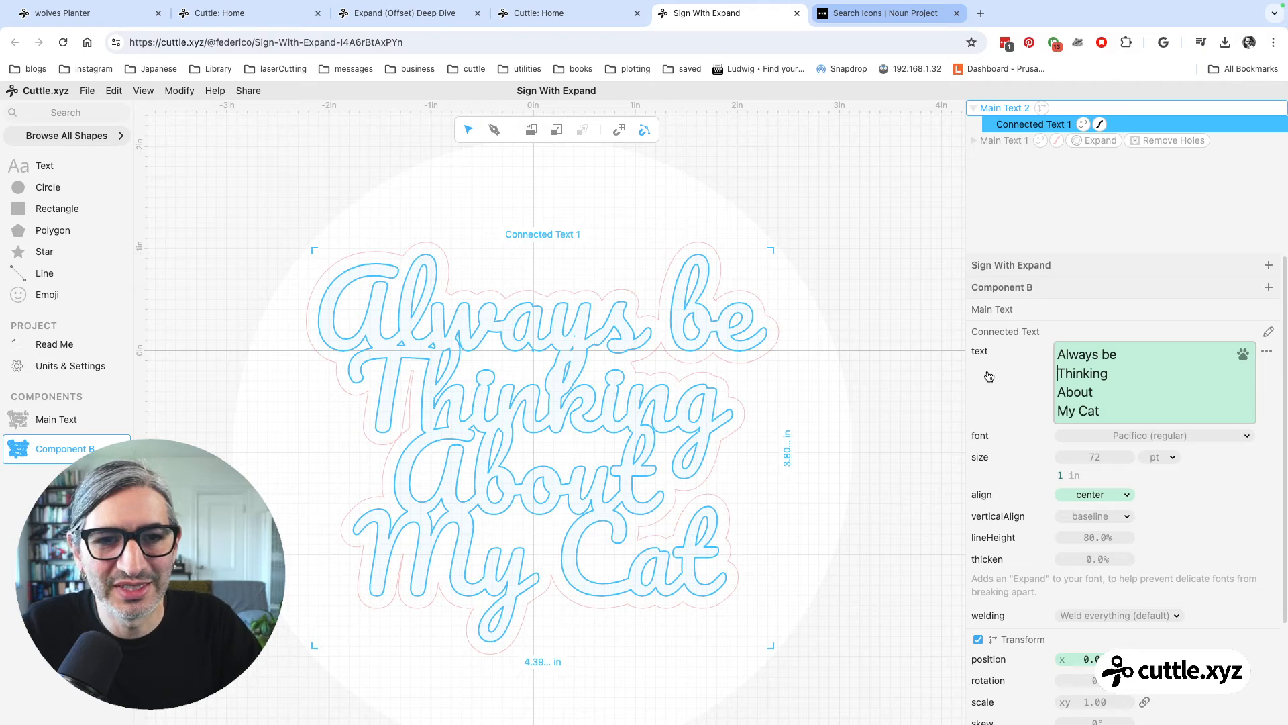
{"action": "left_click", "coordinate": [908, 349]}
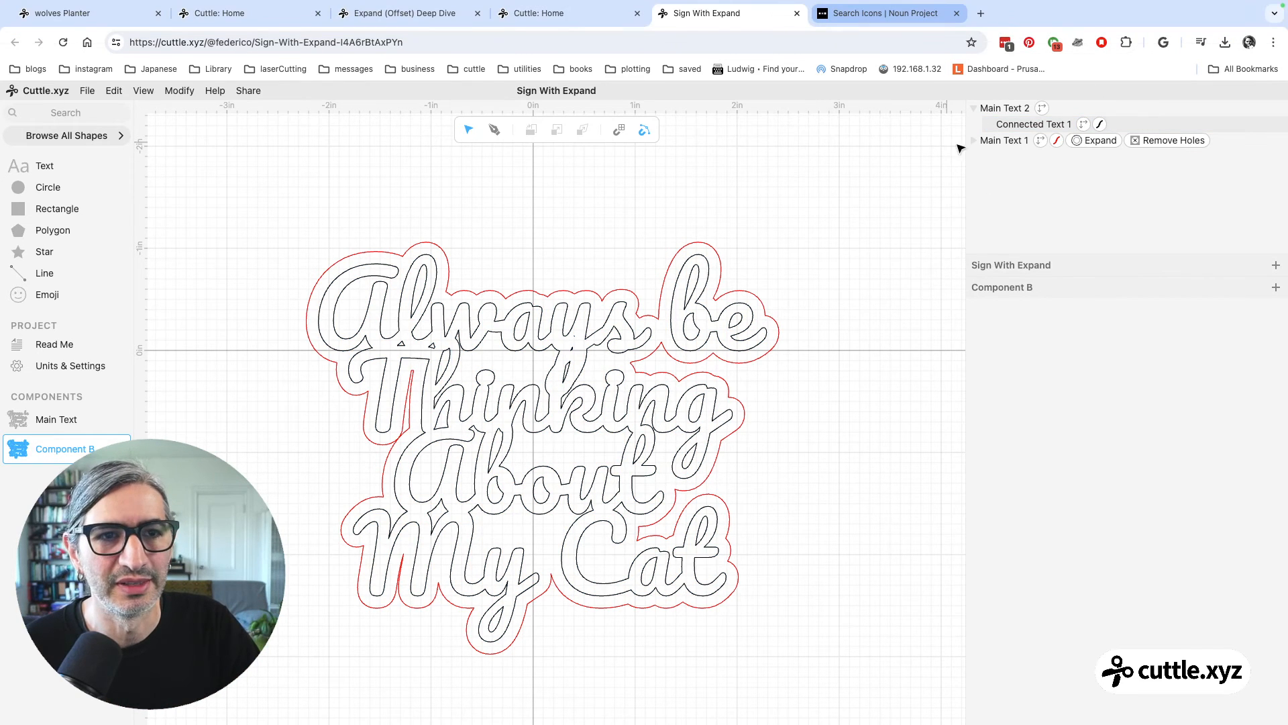
Increase the line height of the connected text inside the upper Main Text instance to 93.3%
{"action": "left_click", "coordinate": [1010, 126]}
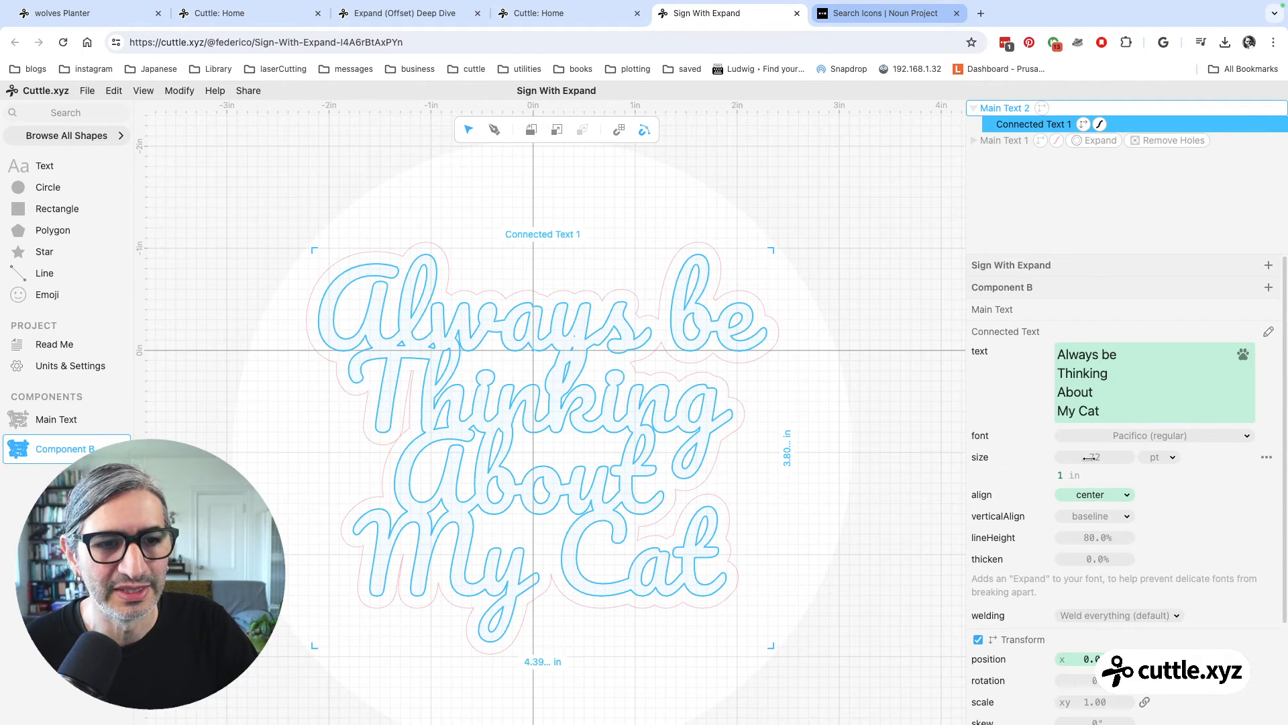
{"action": "left_click", "coordinate": [890, 165]}
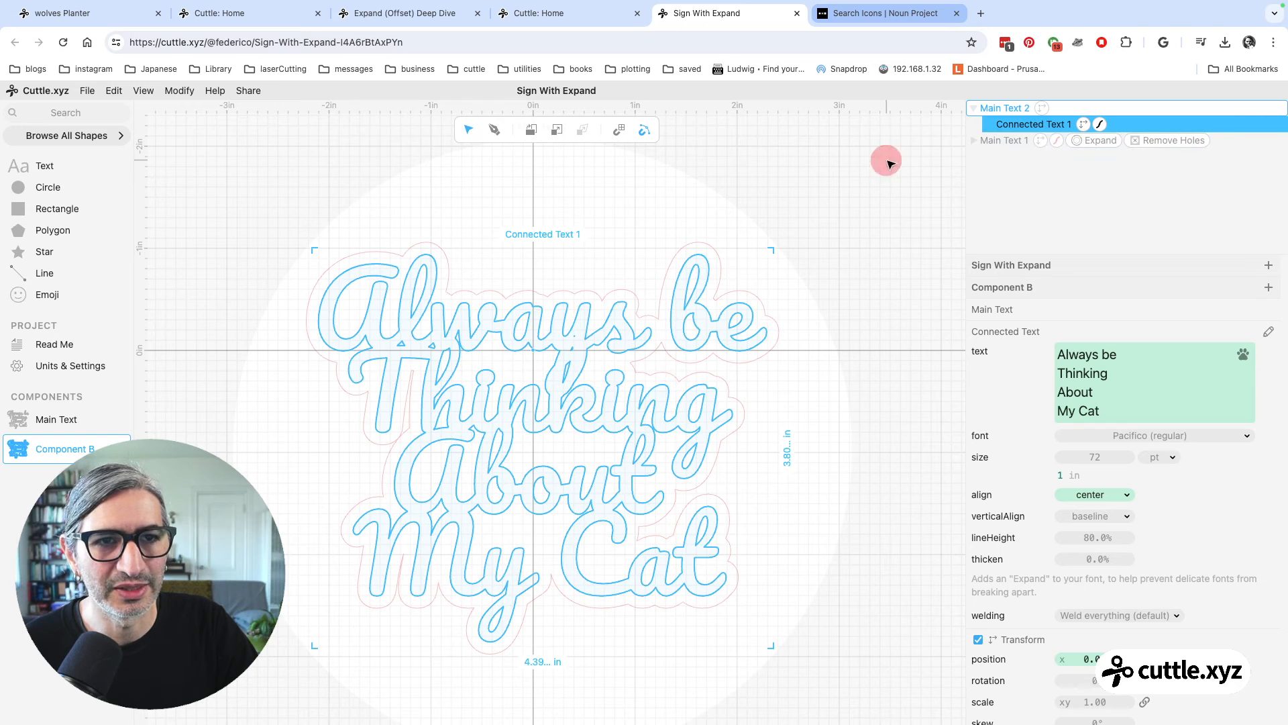
{"action": "left_click", "coordinate": [592, 341]}
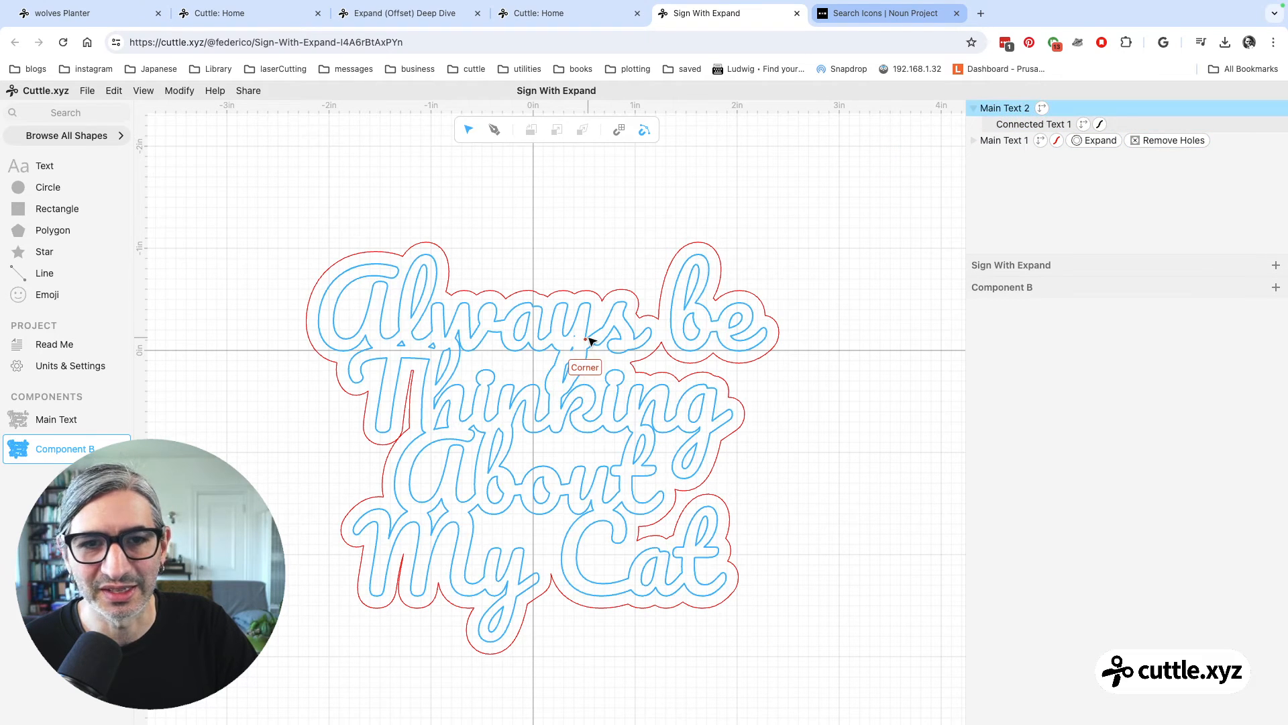
{"action": "key", "text": "Escape"}
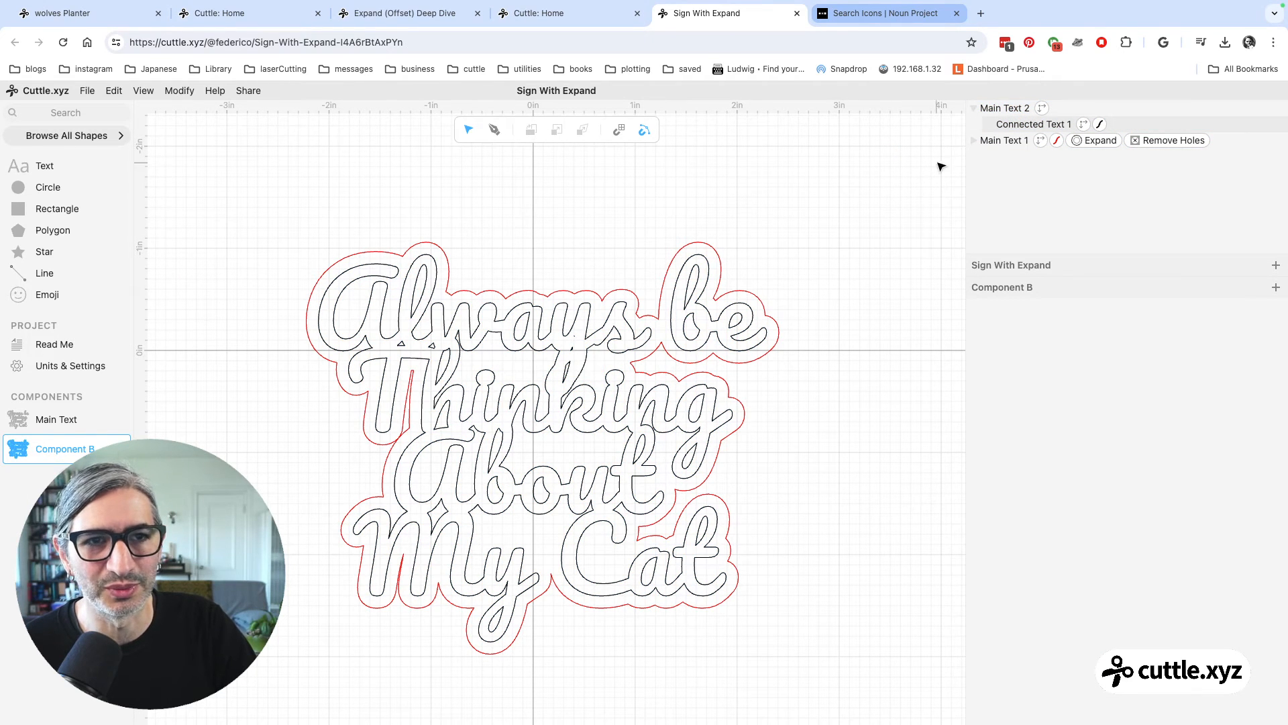
{"action": "left_click", "coordinate": [1000, 125]}
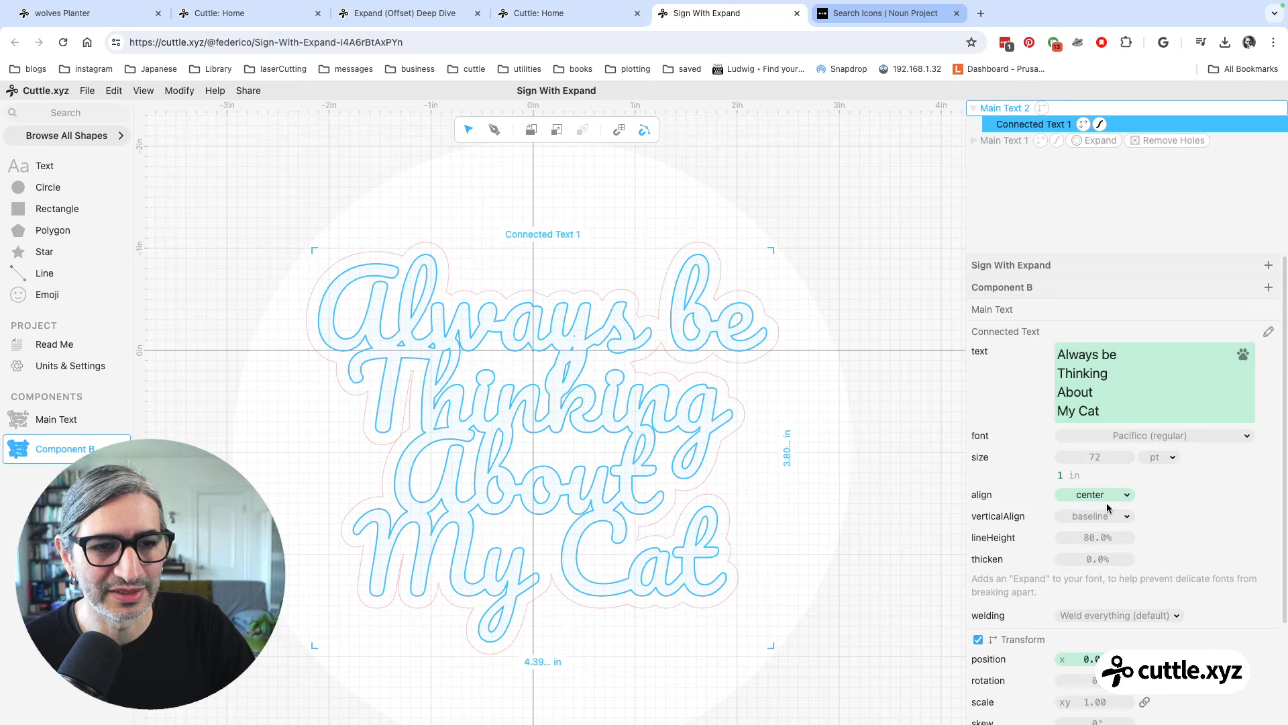
{"action": "left_click_drag", "start_coordinate": [1090, 537], "coordinate": [1156, 535]}
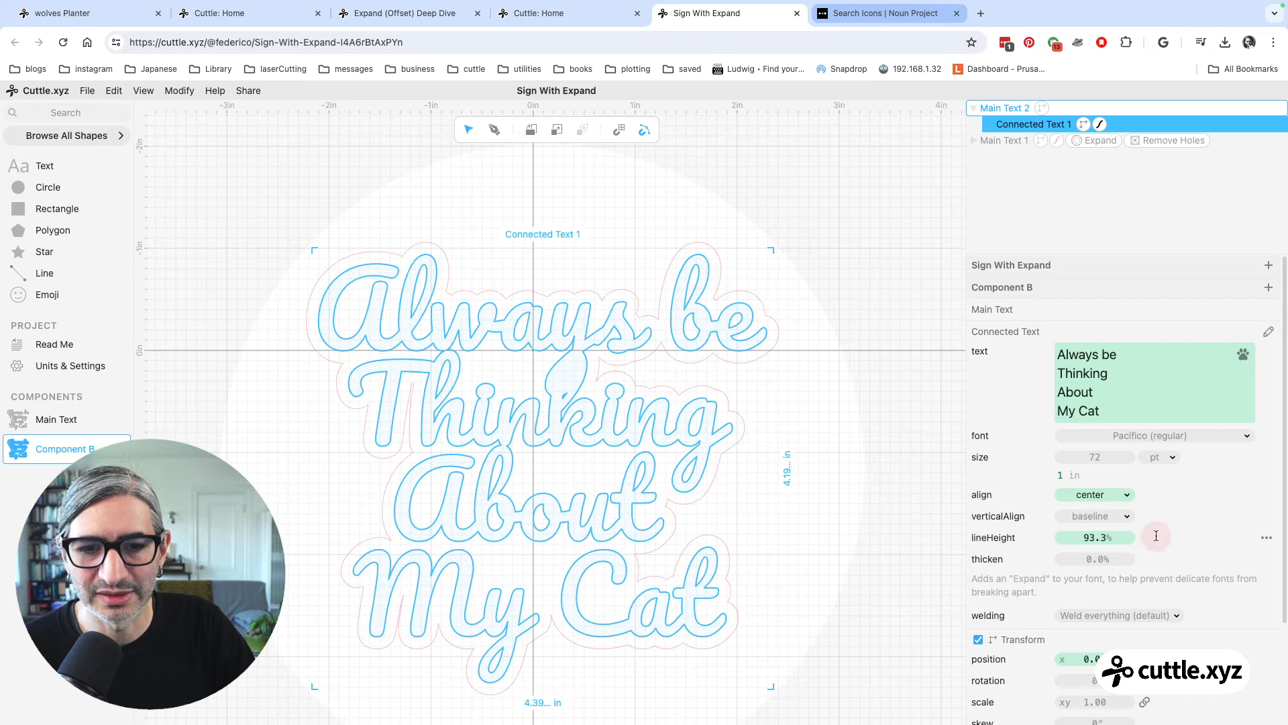
Increase the line height of the connected text inside the upper Main Text instance beyond 99.7% to spread the four lines further apart
{"action": "scroll", "coordinate": [835, 528], "scroll_direction": "down", "scroll_amount": 1}
{"action": "left_click_drag", "start_coordinate": [814, 526], "coordinate": [816, 475]}
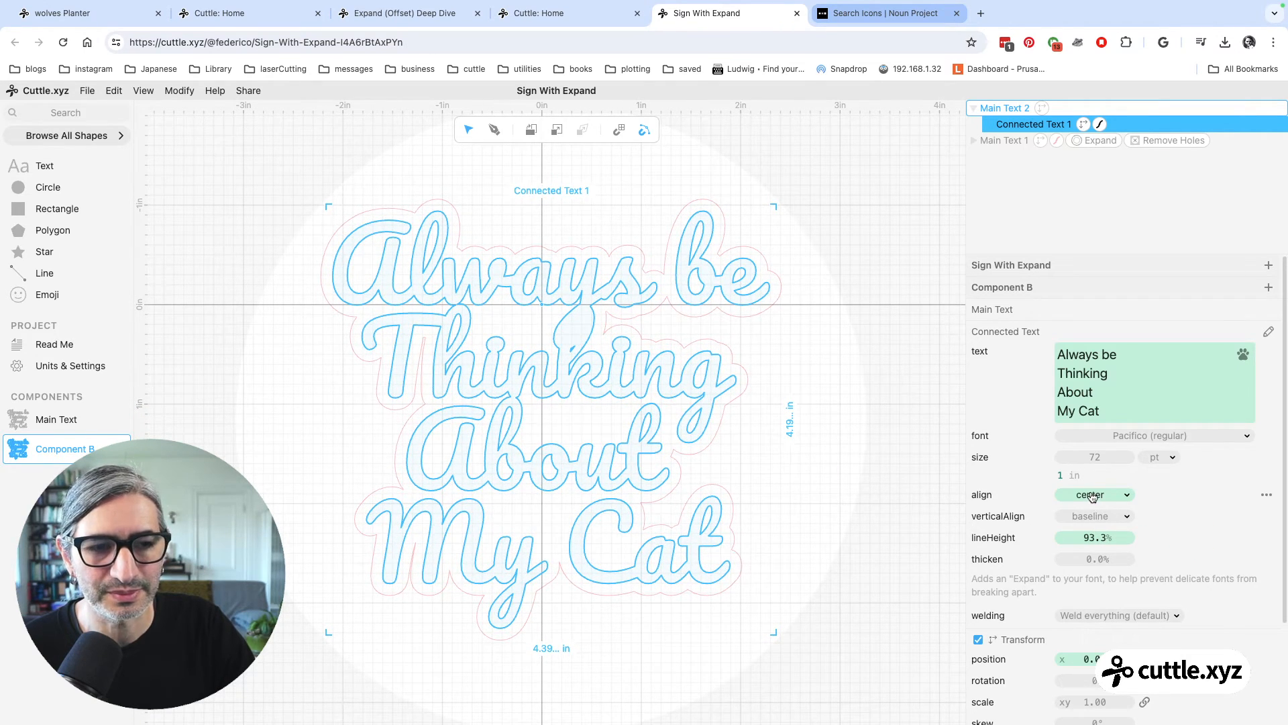
{"action": "left_click_drag", "start_coordinate": [1085, 532], "coordinate": [1219, 538]}
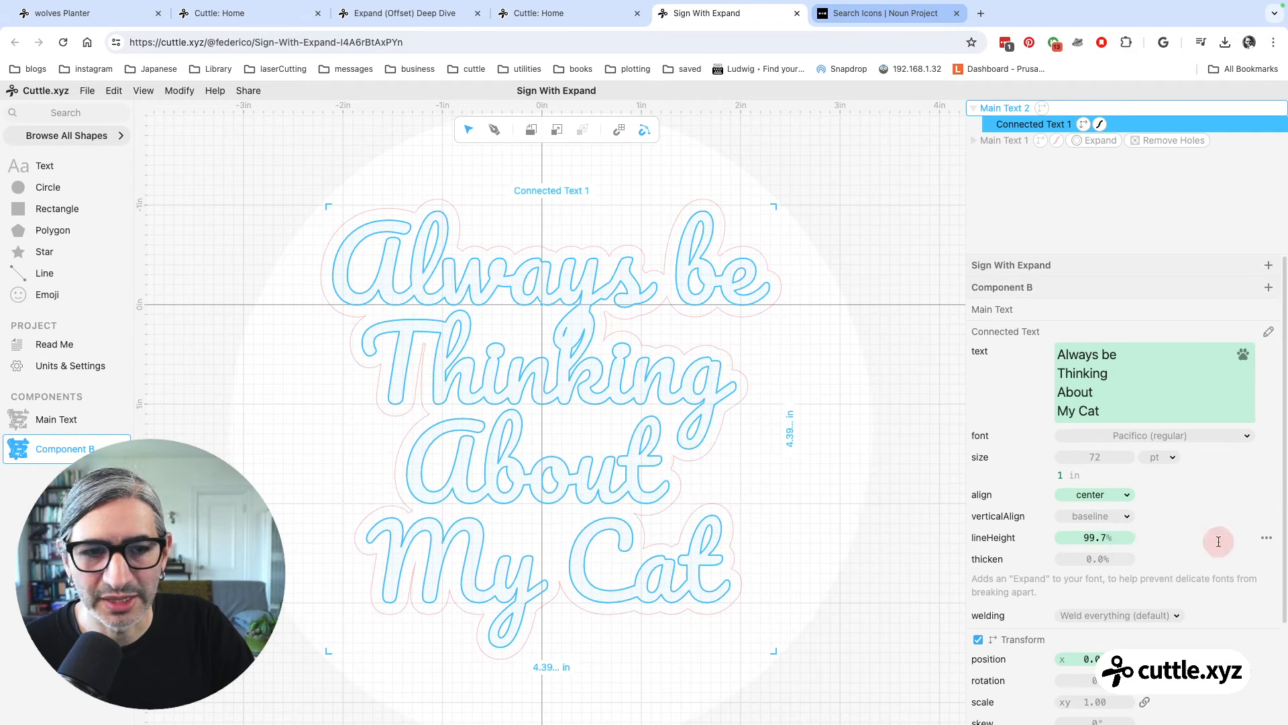
{"action": "left_click_drag", "start_coordinate": [1082, 539], "coordinate": [1257, 544]}
{"action": "left_click", "coordinate": [873, 465]}
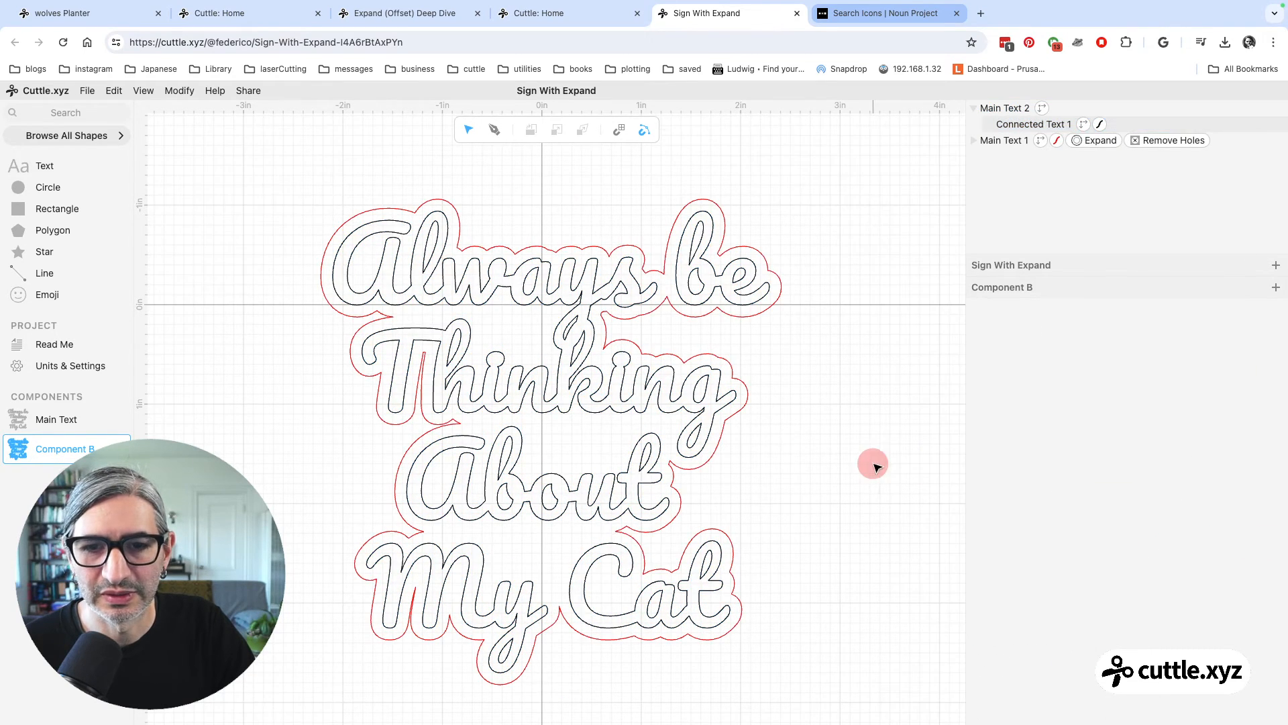
Move the upper Main Text instance beside the red outline to separate the two shapes, and return it to the origin
{"action": "scroll", "coordinate": [814, 449], "scroll_direction": "down", "scroll_amount": 3}
{"action": "left_click_drag", "start_coordinate": [839, 465], "coordinate": [771, 432]}
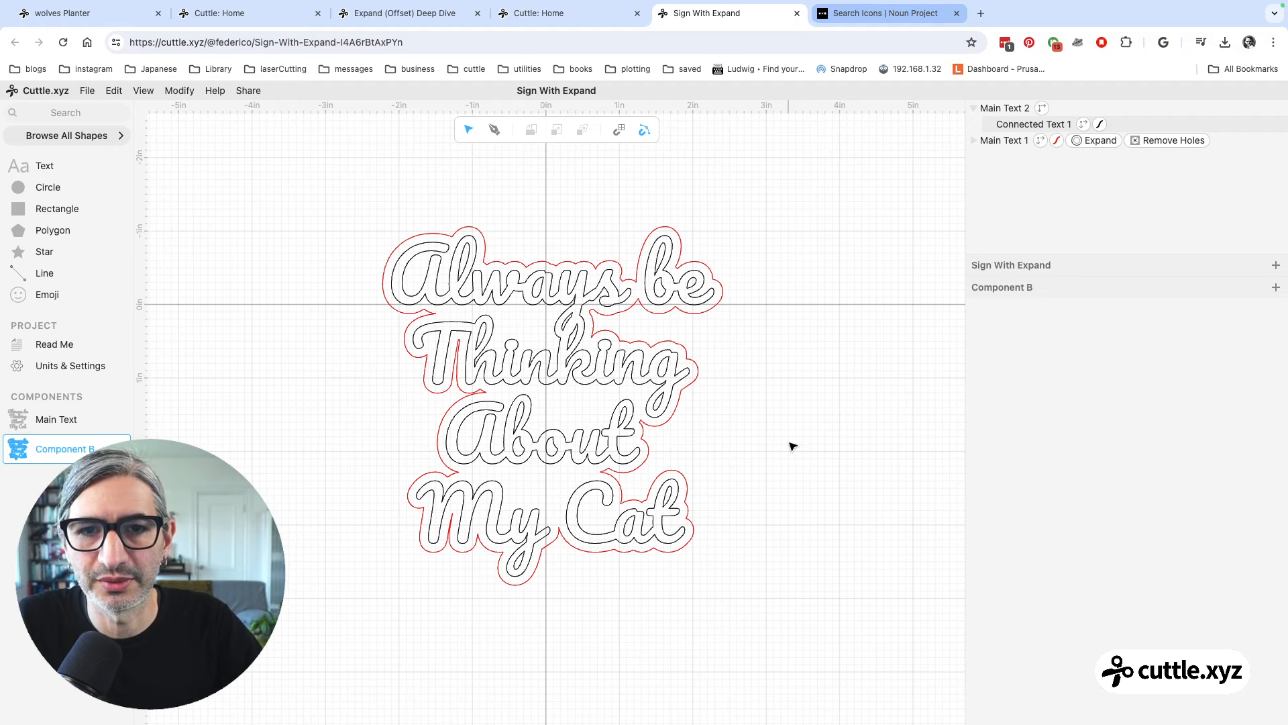
{"action": "scroll", "coordinate": [756, 432], "scroll_direction": "down", "scroll_amount": 1}
{"action": "left_click_drag", "start_coordinate": [745, 411], "coordinate": [720, 381]}
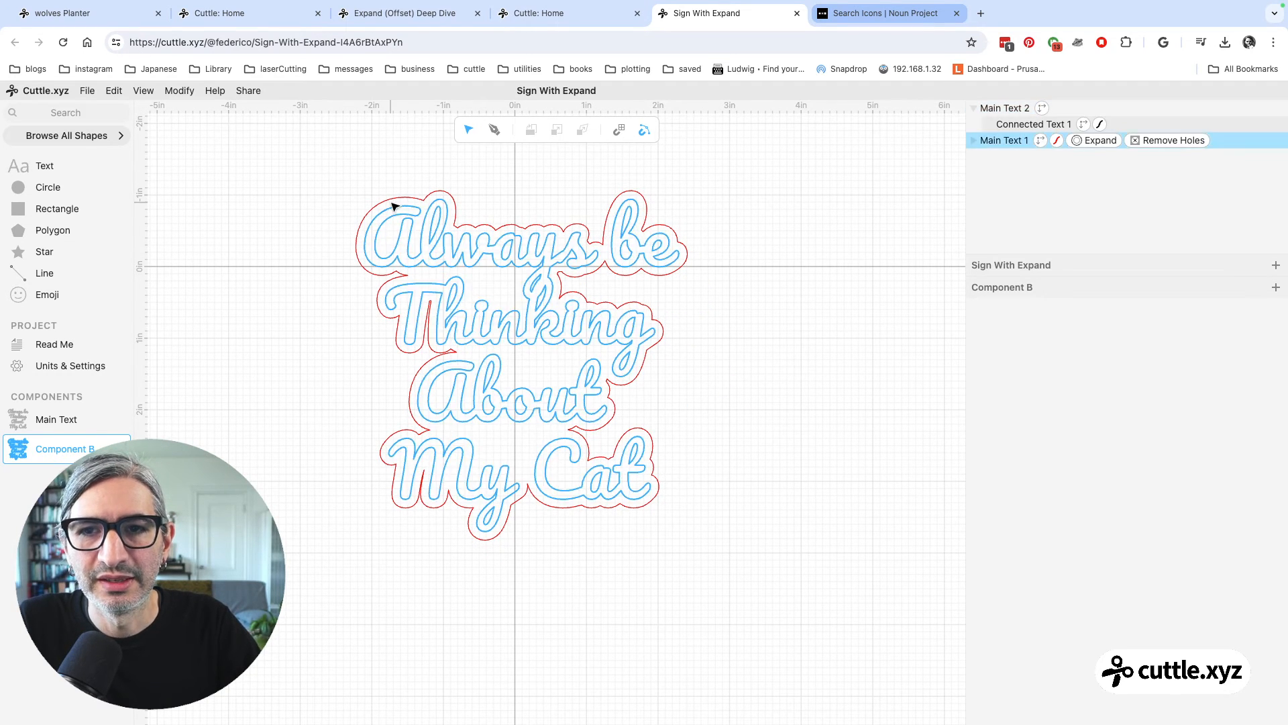
{"action": "left_click_drag", "start_coordinate": [511, 260], "coordinate": [892, 265]}
{"action": "left_click", "coordinate": [681, 443]}
{"action": "scroll", "coordinate": [711, 597], "scroll_direction": "down", "scroll_amount": 2}
{"action": "scroll", "coordinate": [677, 537], "scroll_direction": "right", "scroll_amount": 3}
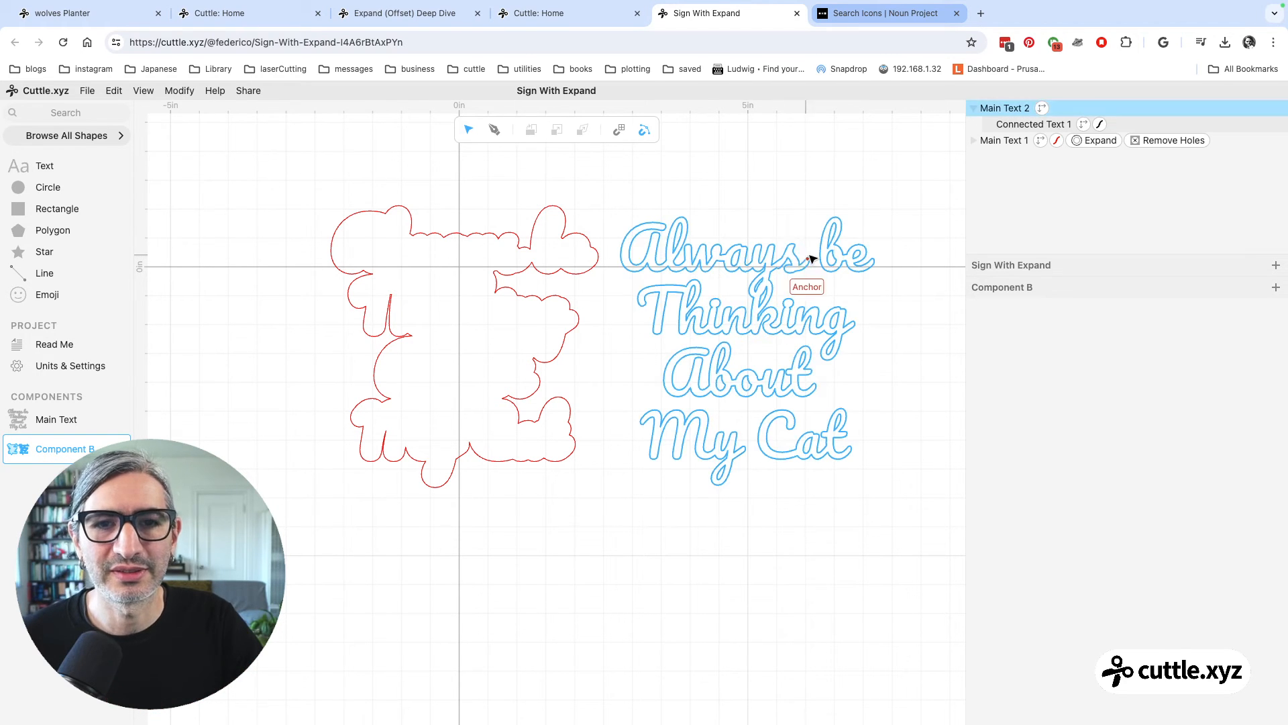
{"action": "left_click", "coordinate": [758, 267]}
{"action": "left_click_drag", "start_coordinate": [747, 272], "coordinate": [462, 268]}
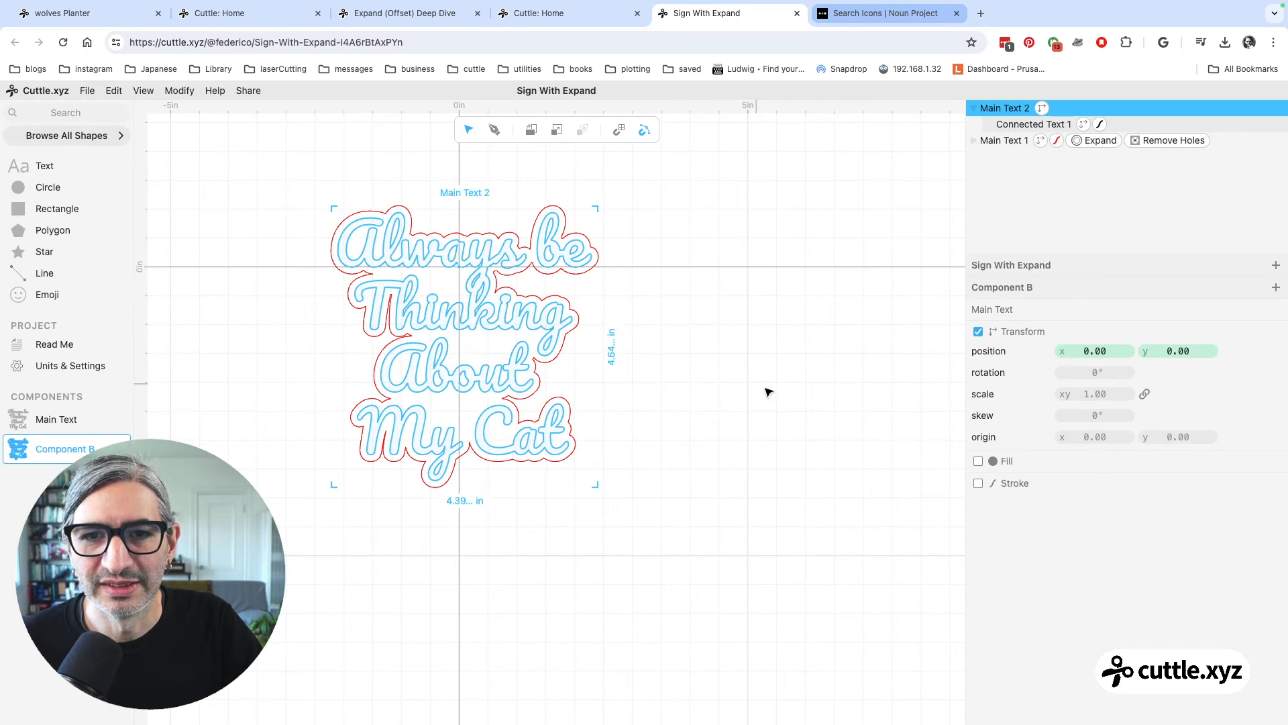
Enable a hairline stroke on the upper Main Text instance and color it blue
{"action": "left_click", "coordinate": [664, 351]}
{"action": "scroll", "coordinate": [626, 333], "scroll_direction": "up", "scroll_amount": 2}
{"action": "left_click_drag", "start_coordinate": [626, 334], "coordinate": [718, 357]}
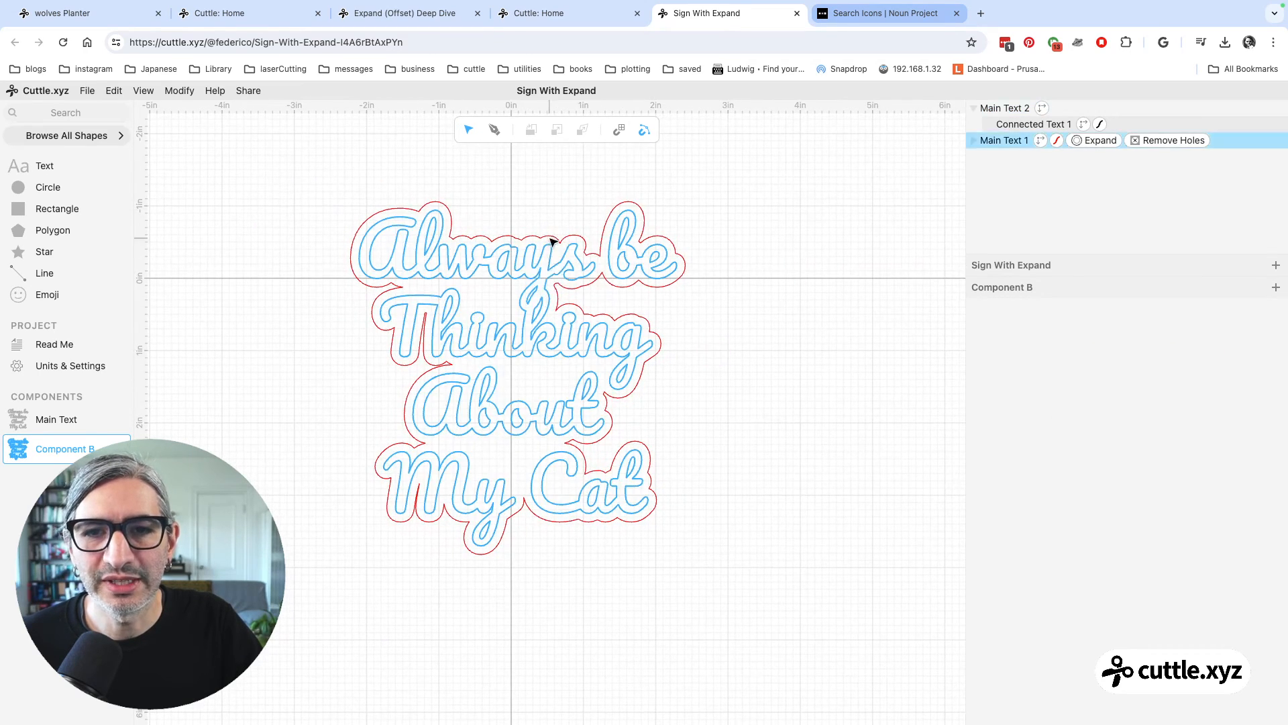
{"action": "left_click", "coordinate": [544, 274]}
{"action": "left_click", "coordinate": [644, 279]}
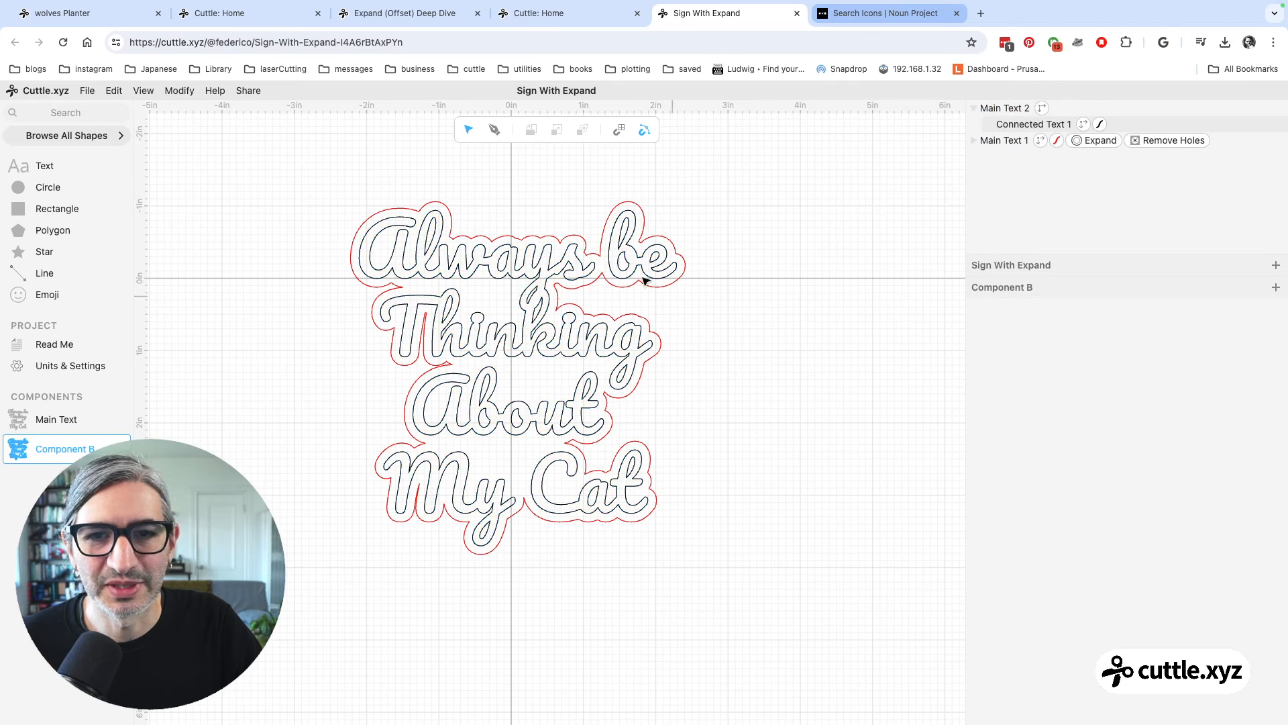
{"action": "left_click", "coordinate": [636, 270]}
{"action": "left_click", "coordinate": [978, 483]}
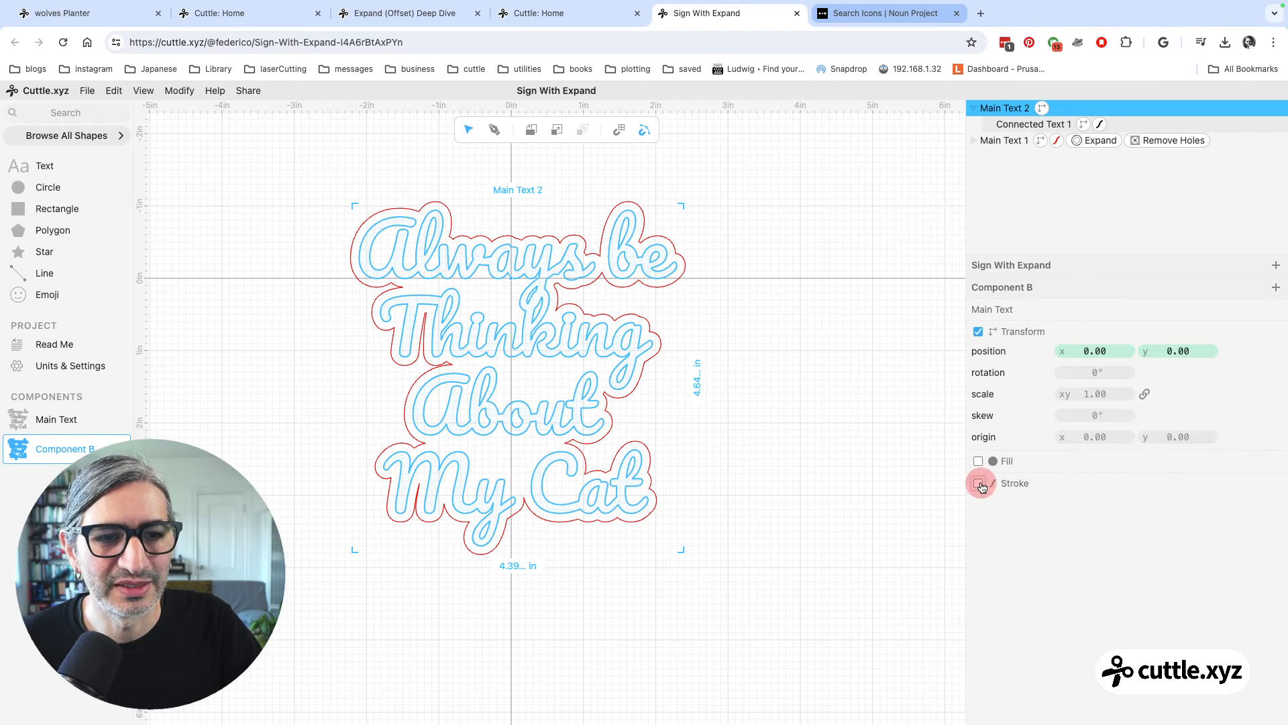
{"action": "left_click", "coordinate": [1060, 505]}
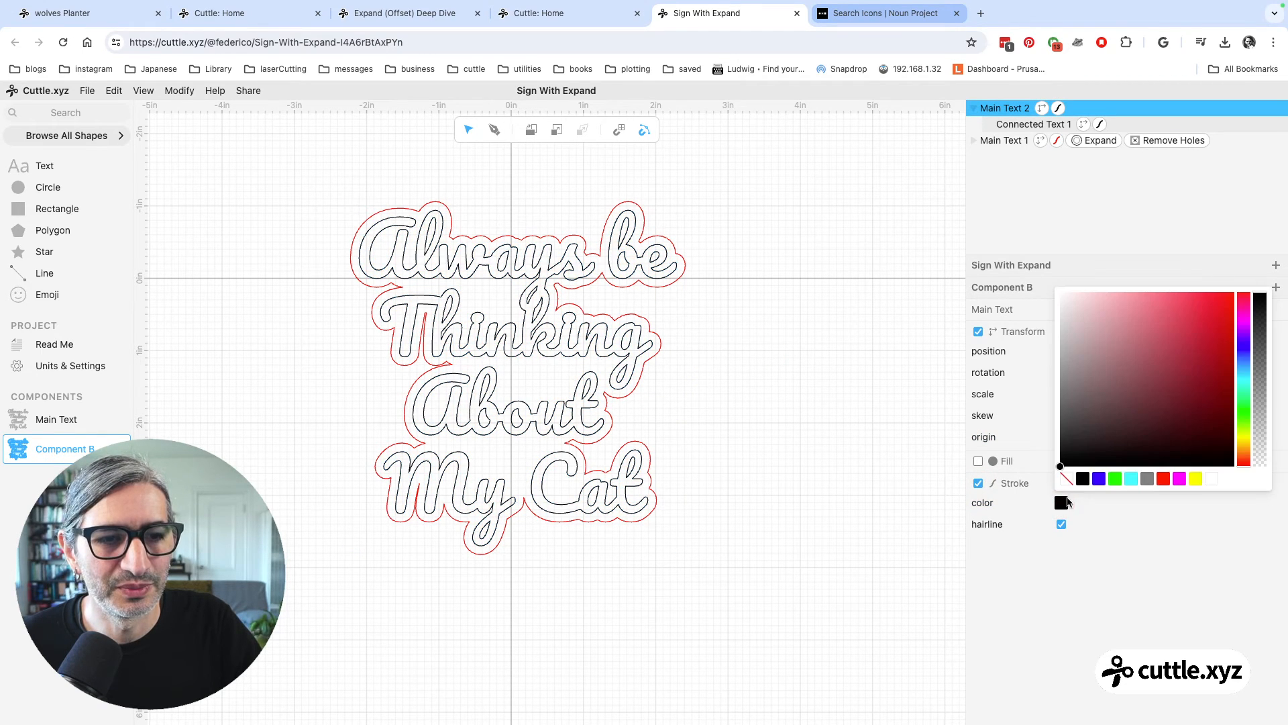
{"action": "left_click", "coordinate": [1098, 478]}
{"action": "left_click", "coordinate": [905, 460]}
{"action": "scroll", "coordinate": [741, 354], "scroll_direction": "up", "scroll_amount": 3}
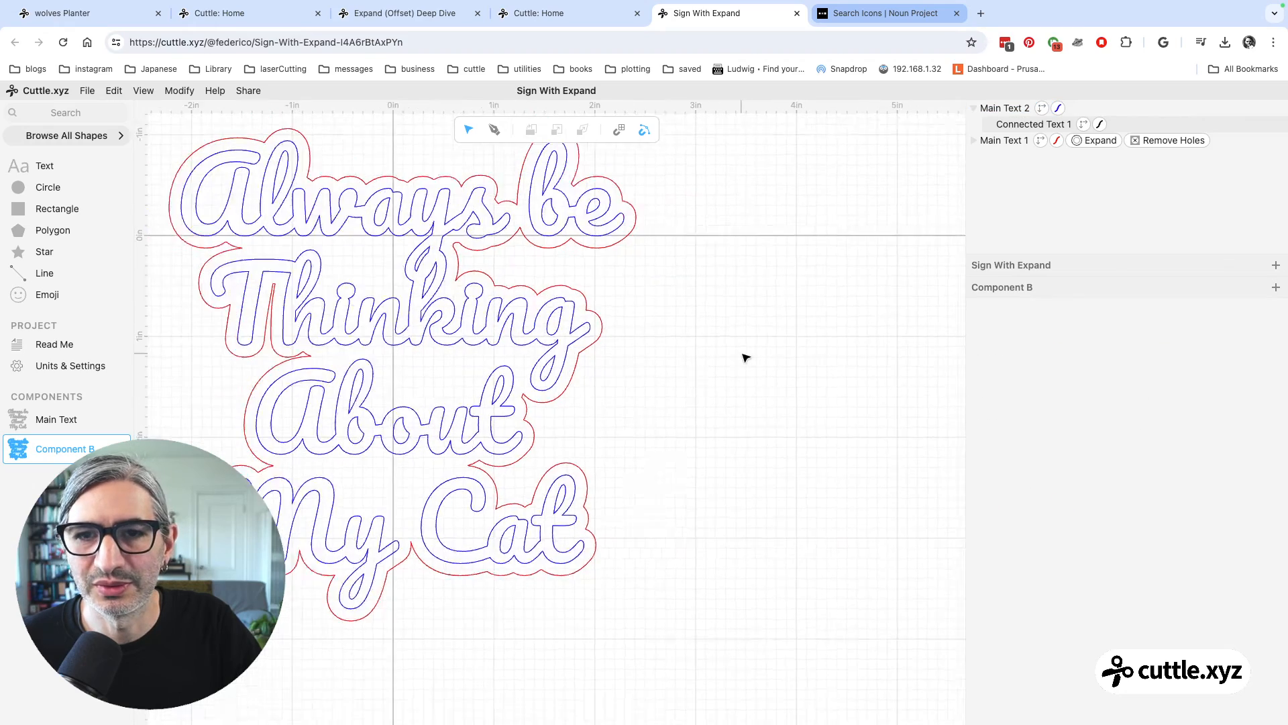
{"action": "left_click_drag", "start_coordinate": [665, 347], "coordinate": [756, 383]}
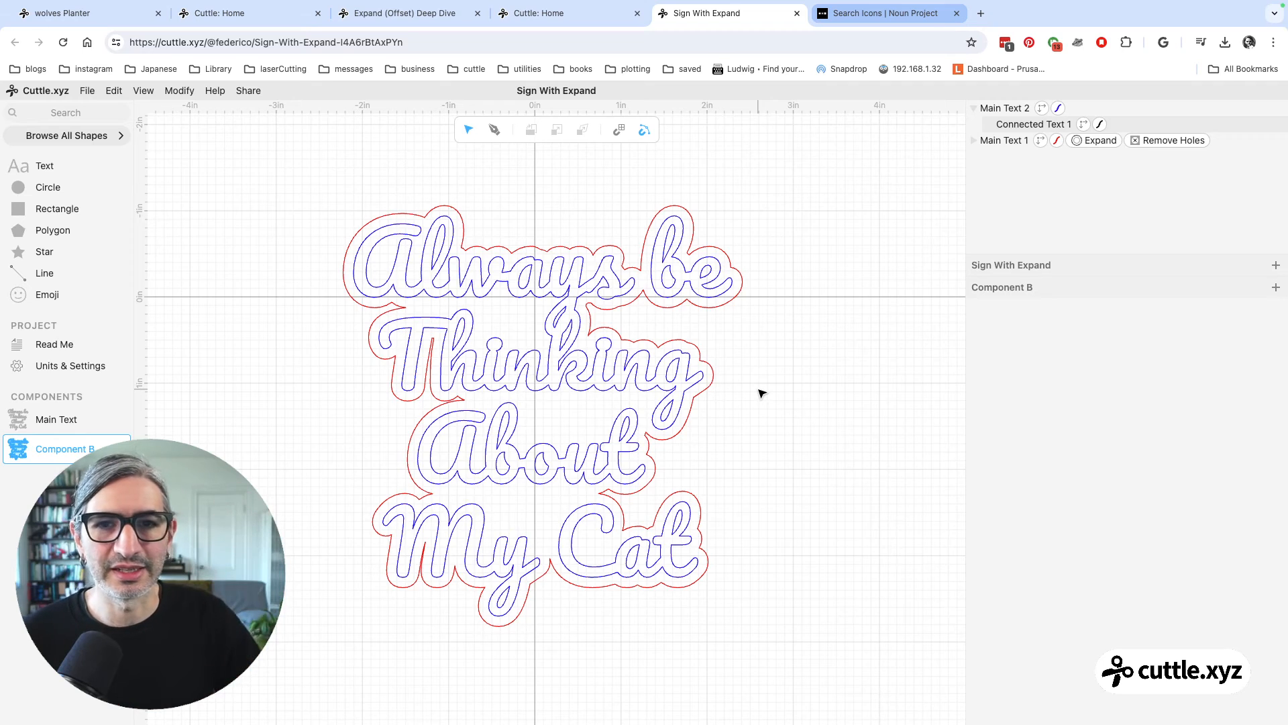
Try placing another instance of the Main Text component at the origin, shift it off the existing text, and delete it
{"action": "scroll", "coordinate": [730, 463], "scroll_direction": "up", "scroll_amount": 3}
{"action": "left_click", "coordinate": [555, 253]}
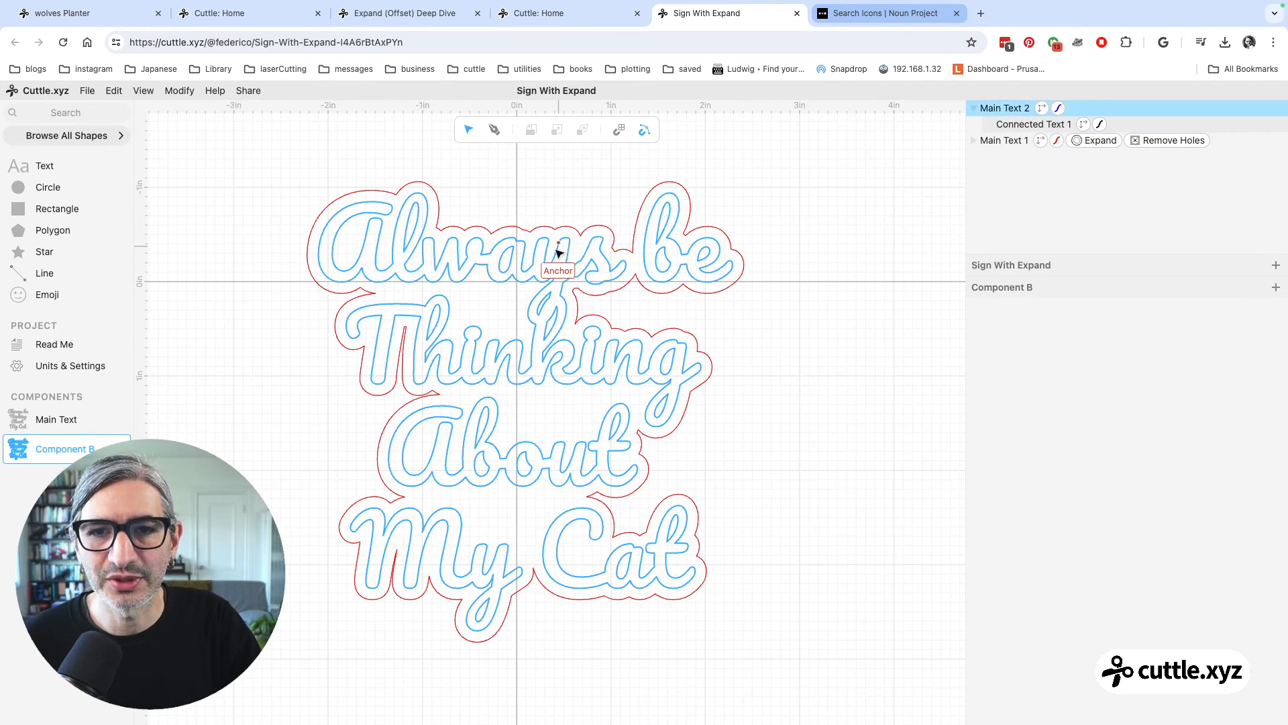
{"action": "left_click", "coordinate": [18, 422]}
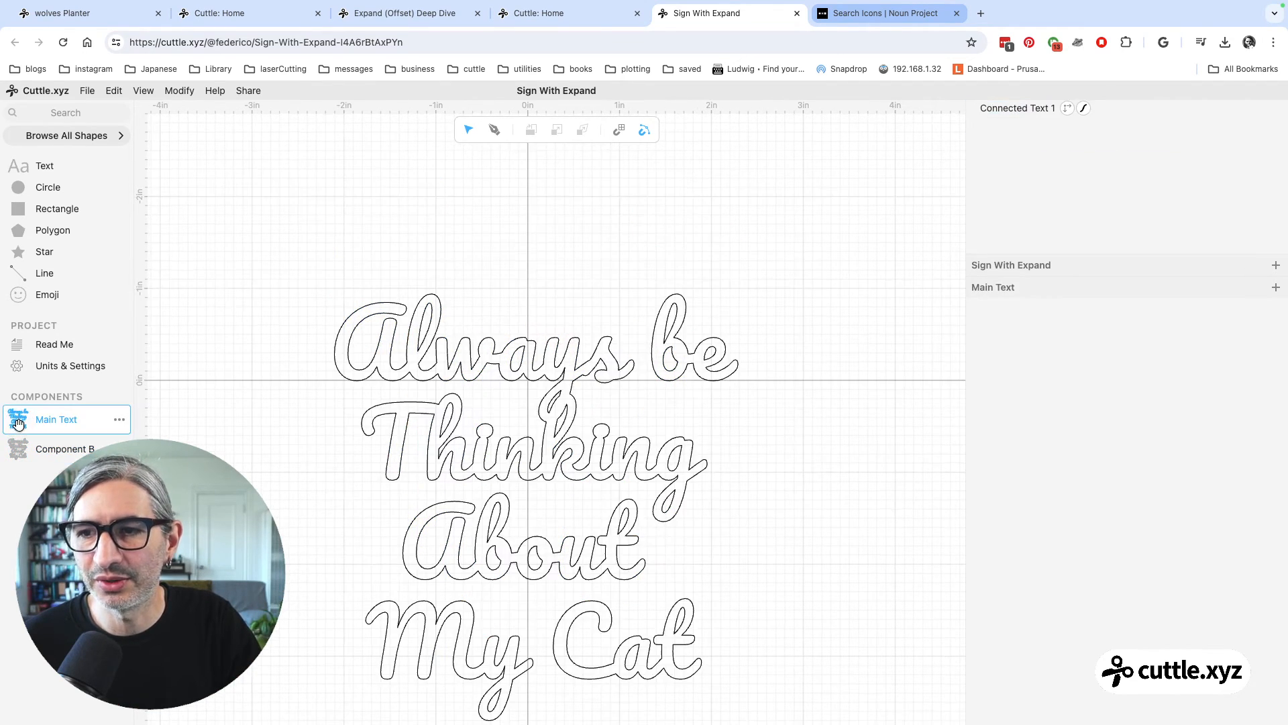
{"action": "left_click", "coordinate": [24, 460]}
{"action": "left_click_drag", "start_coordinate": [20, 420], "coordinate": [516, 284]}
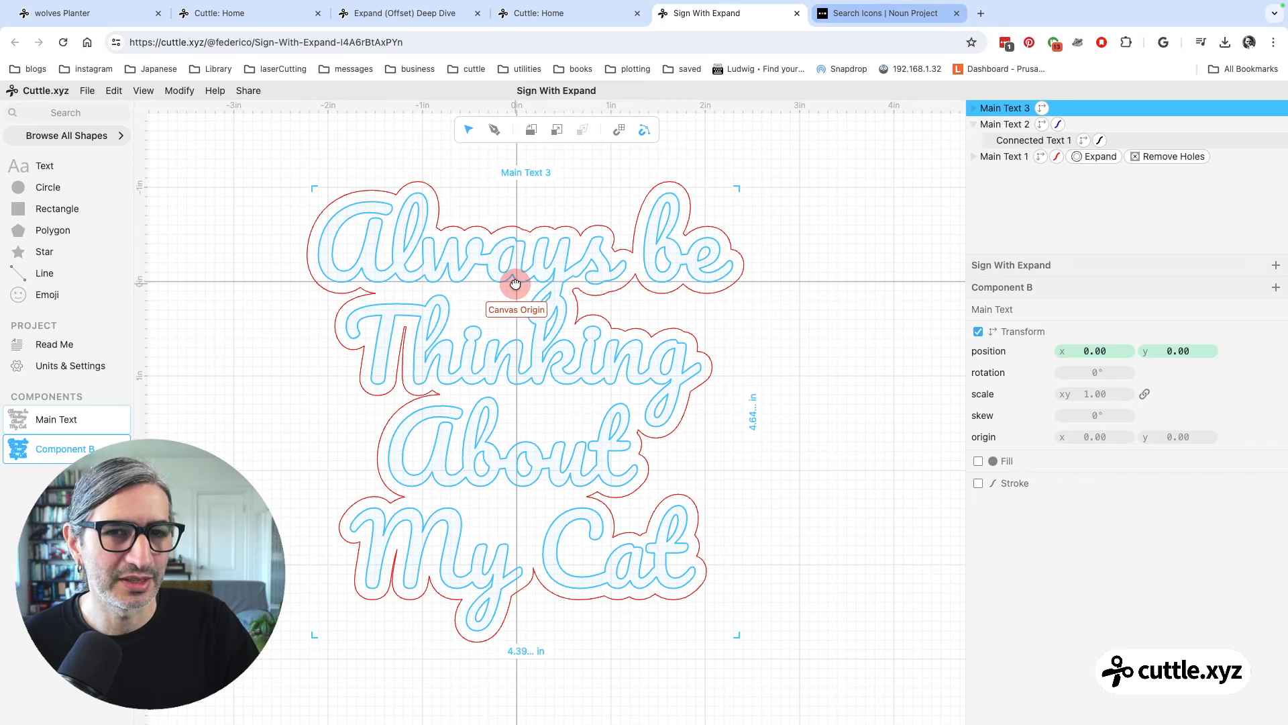
{"action": "left_click_drag", "start_coordinate": [515, 283], "coordinate": [482, 312]}
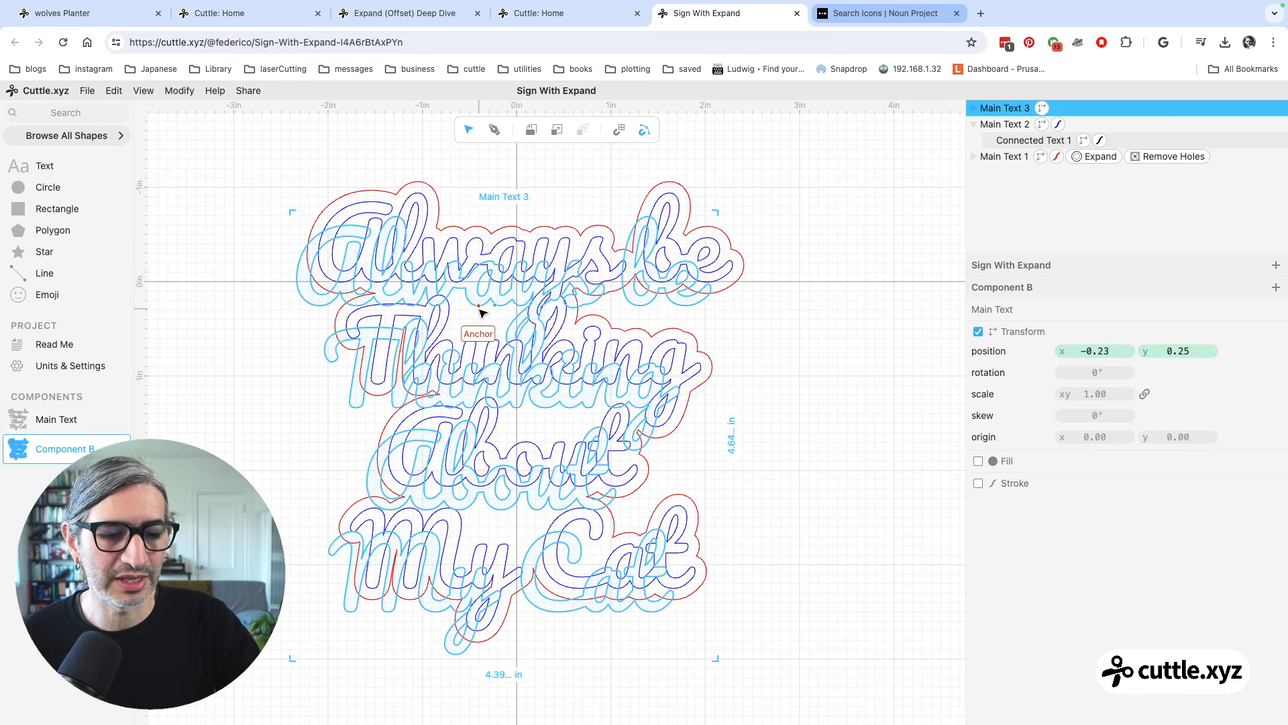
{"action": "key", "text": "BackSpace"}
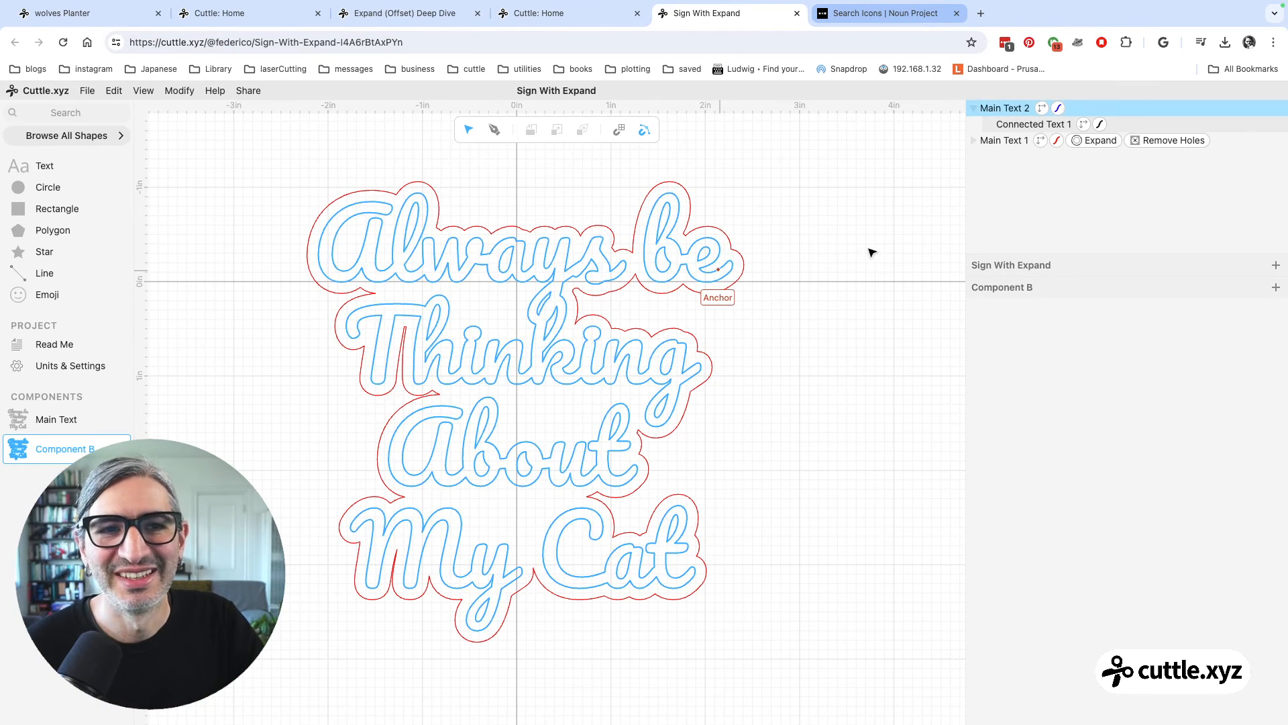
Apply the Contract (Inset) modifier to the blue Main Text instance with a distance of 0.03
{"action": "left_click", "coordinate": [545, 267]}
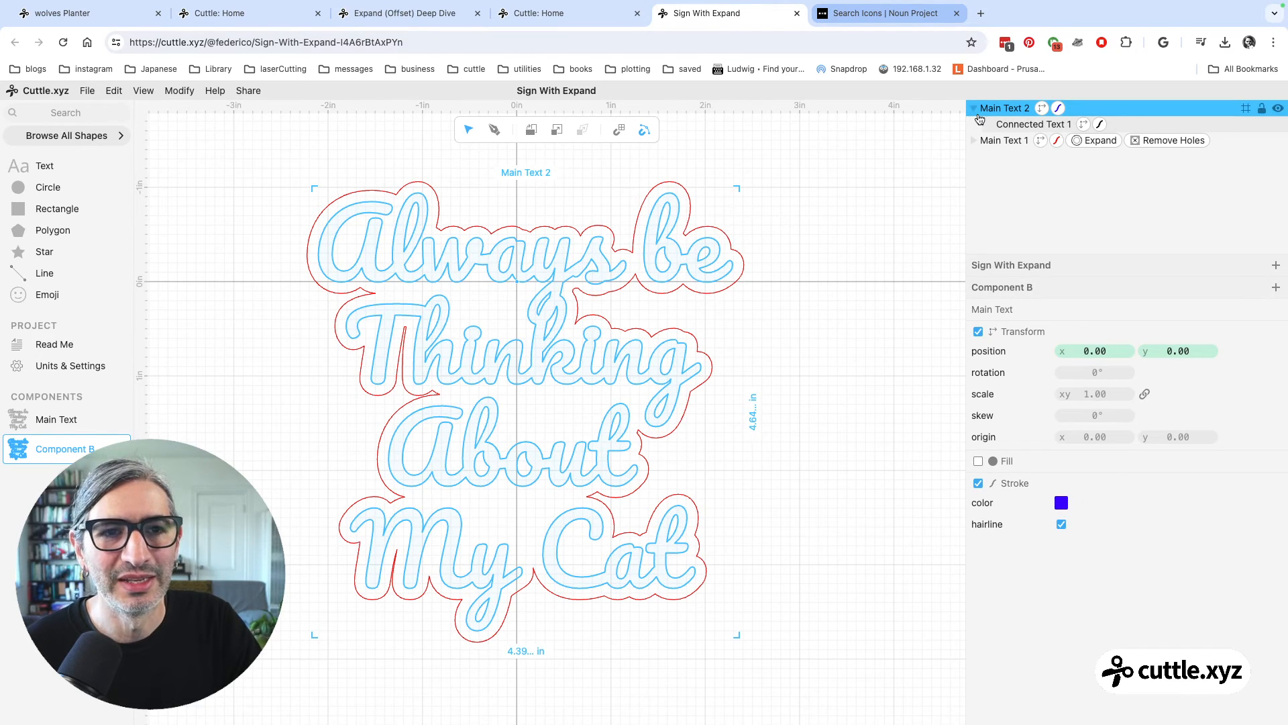
{"action": "left_click", "coordinate": [975, 111]}
{"action": "left_click", "coordinate": [181, 95]}
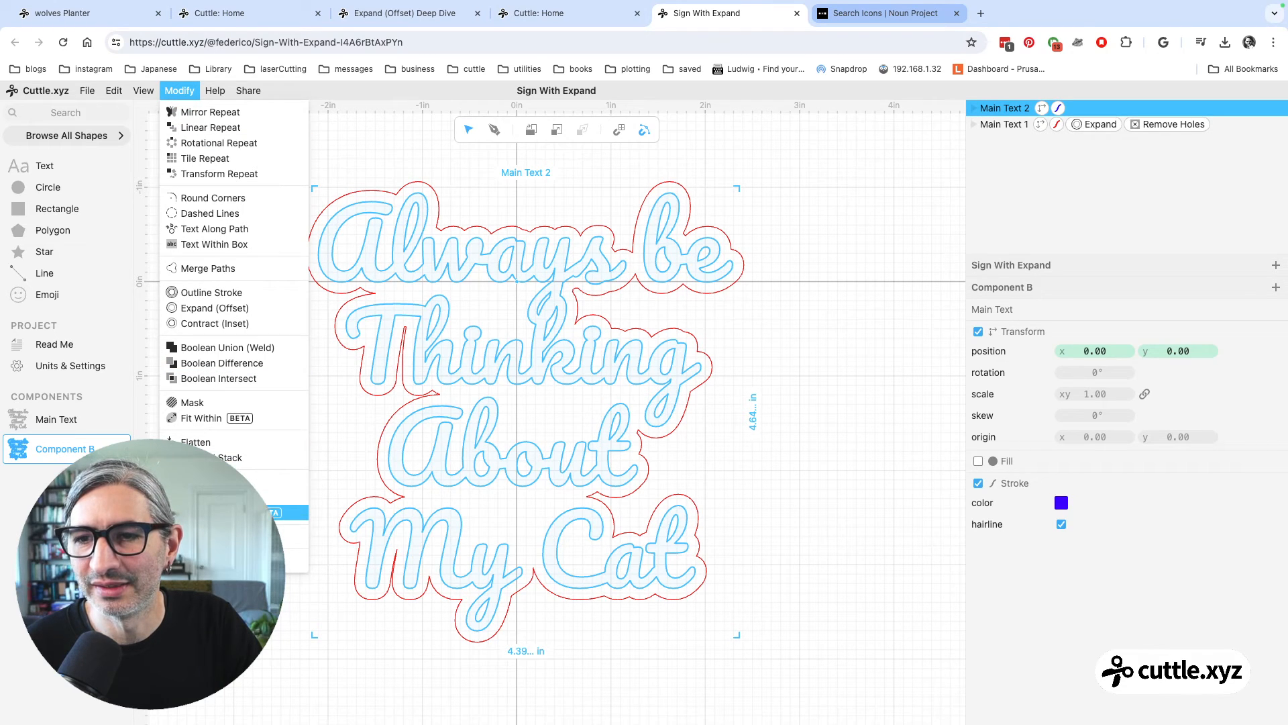
{"action": "left_click", "coordinate": [206, 324]}
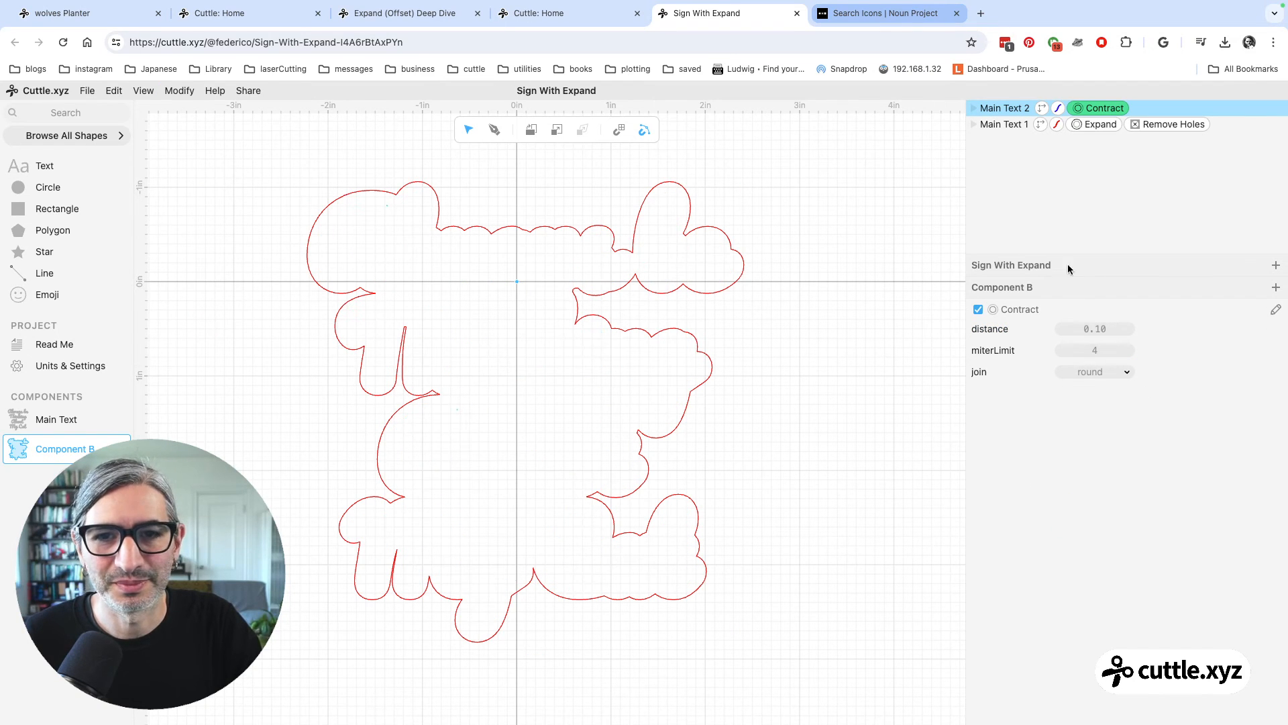
{"action": "left_click", "coordinate": [1095, 329]}
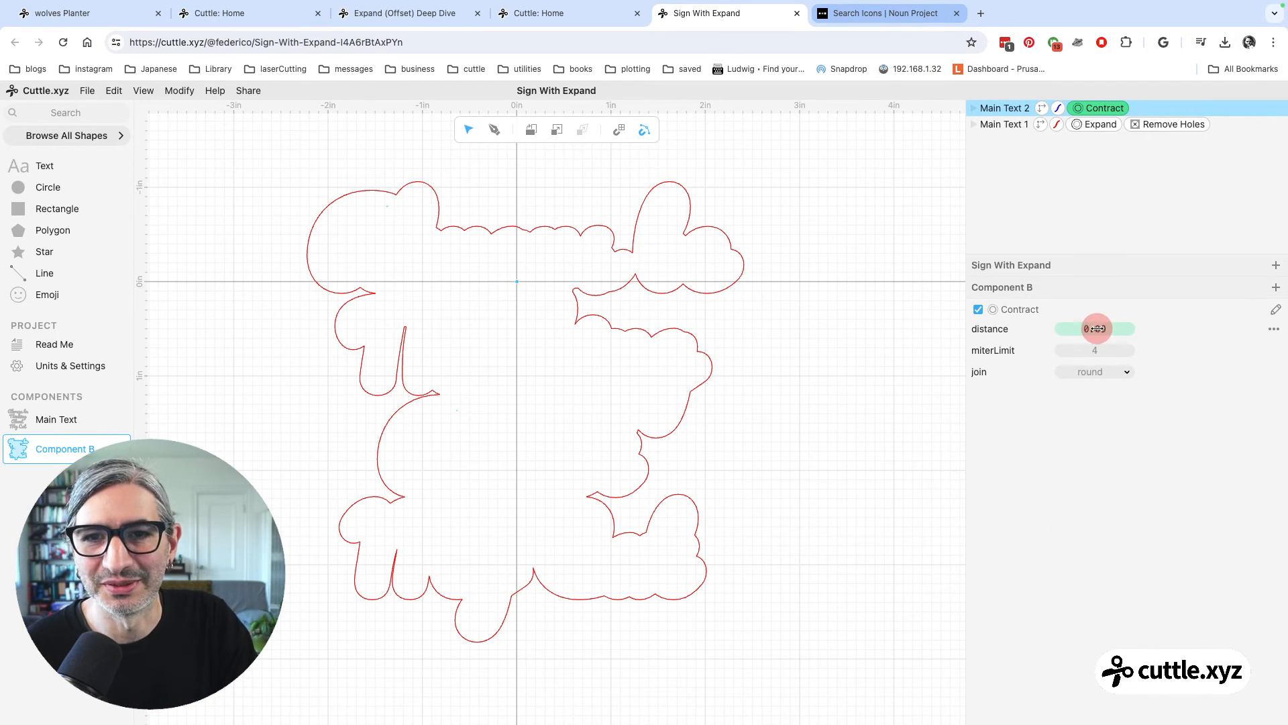
{"action": "left_click_drag", "start_coordinate": [1095, 329], "coordinate": [1087, 329]}
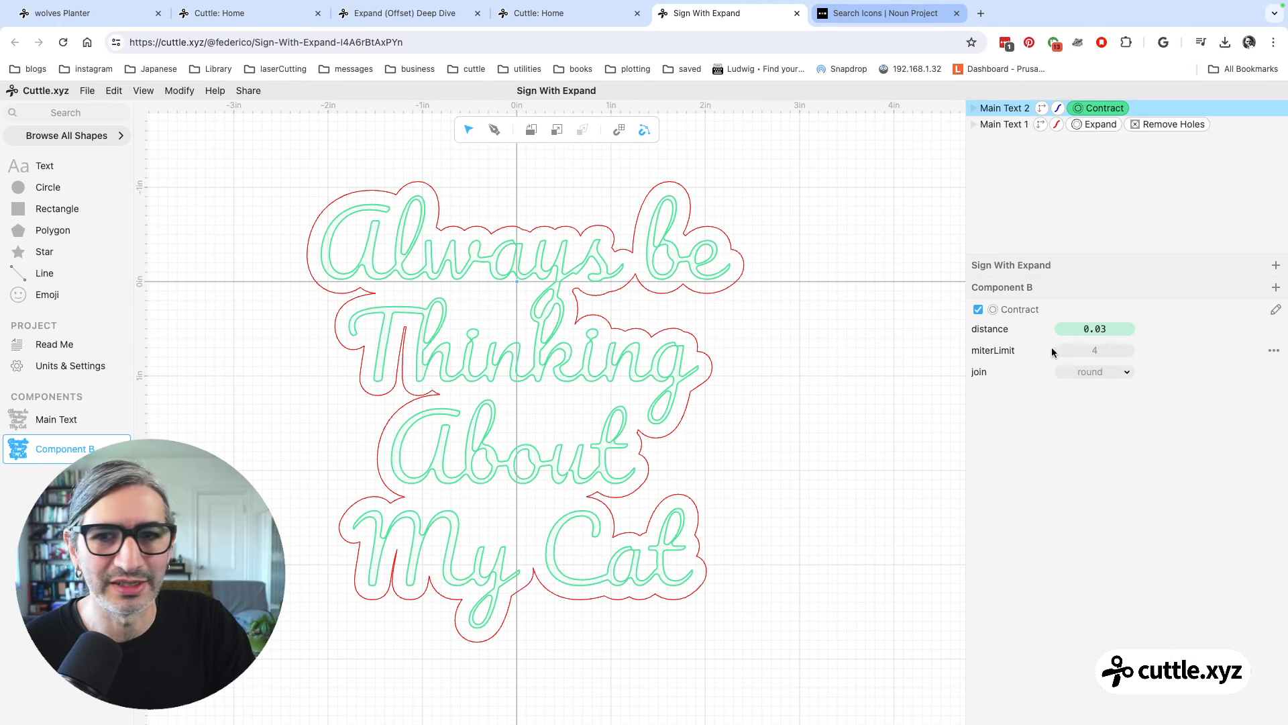
{"action": "left_click", "coordinate": [825, 423]}
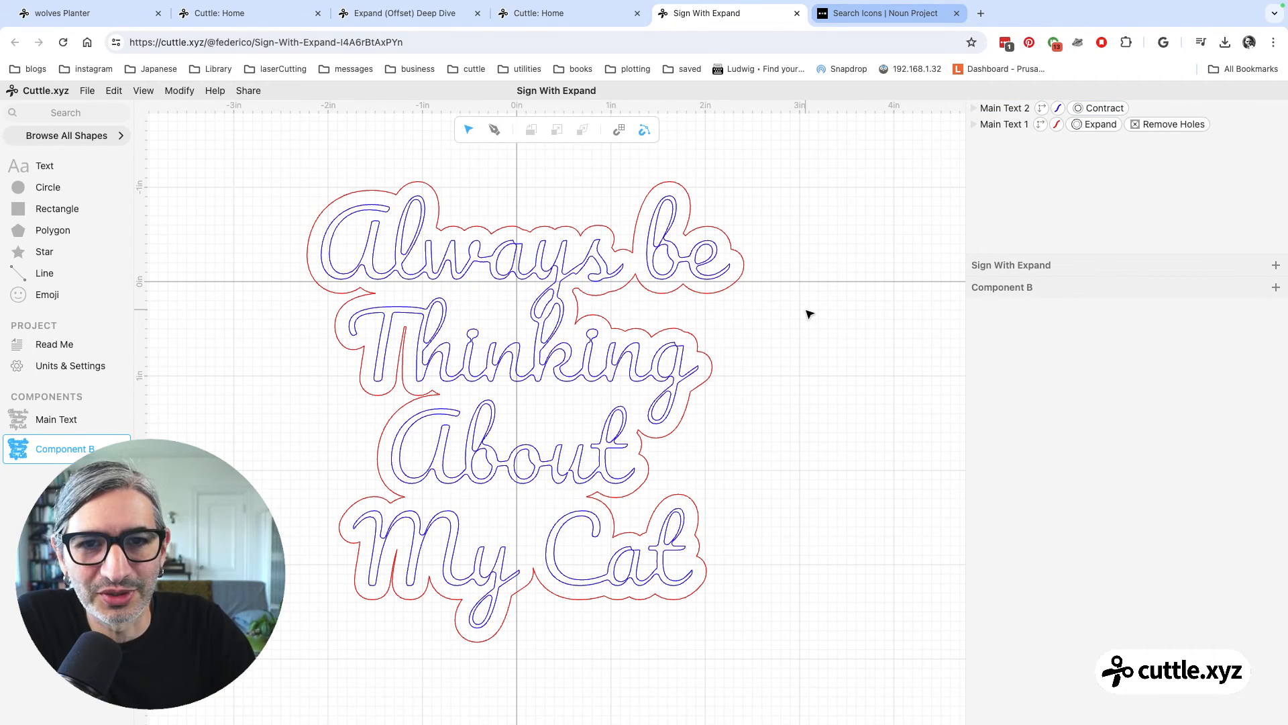
Reduce the Contract distance of the blue Main Text instance to slightly below 0.03
{"action": "scroll", "coordinate": [803, 314], "scroll_direction": "up", "scroll_amount": 1}
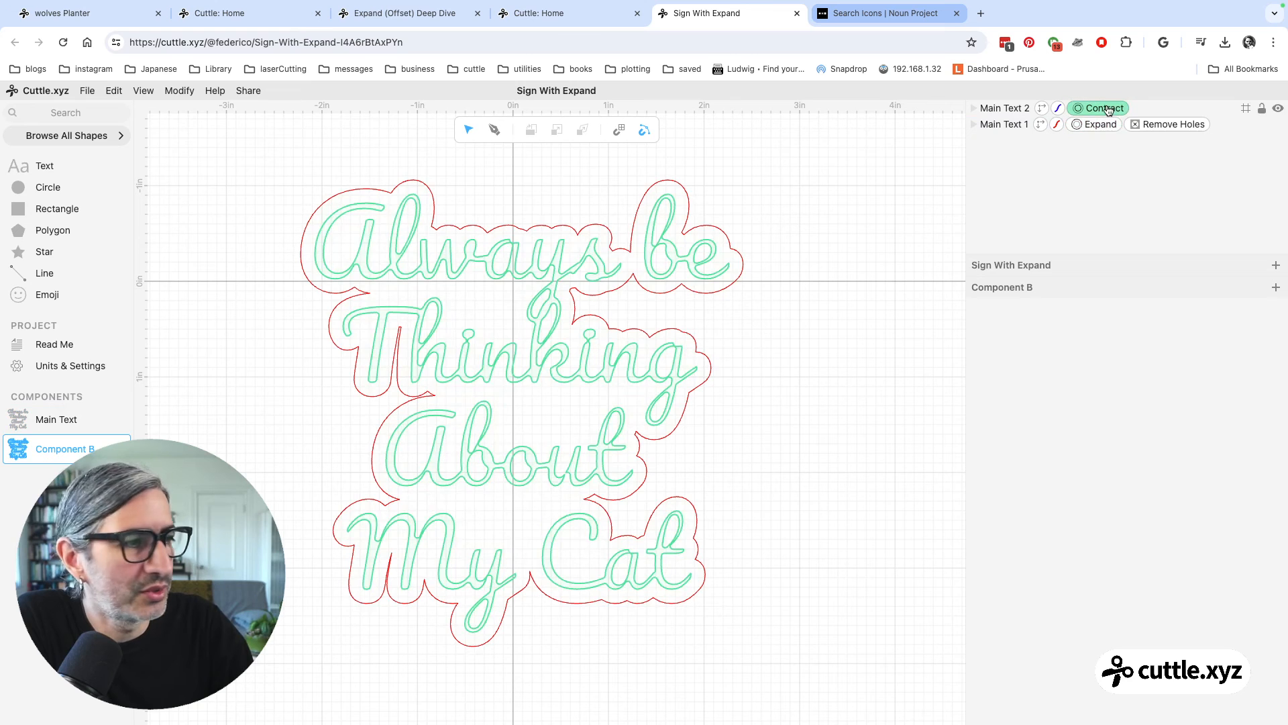
{"action": "left_click", "coordinate": [1076, 109]}
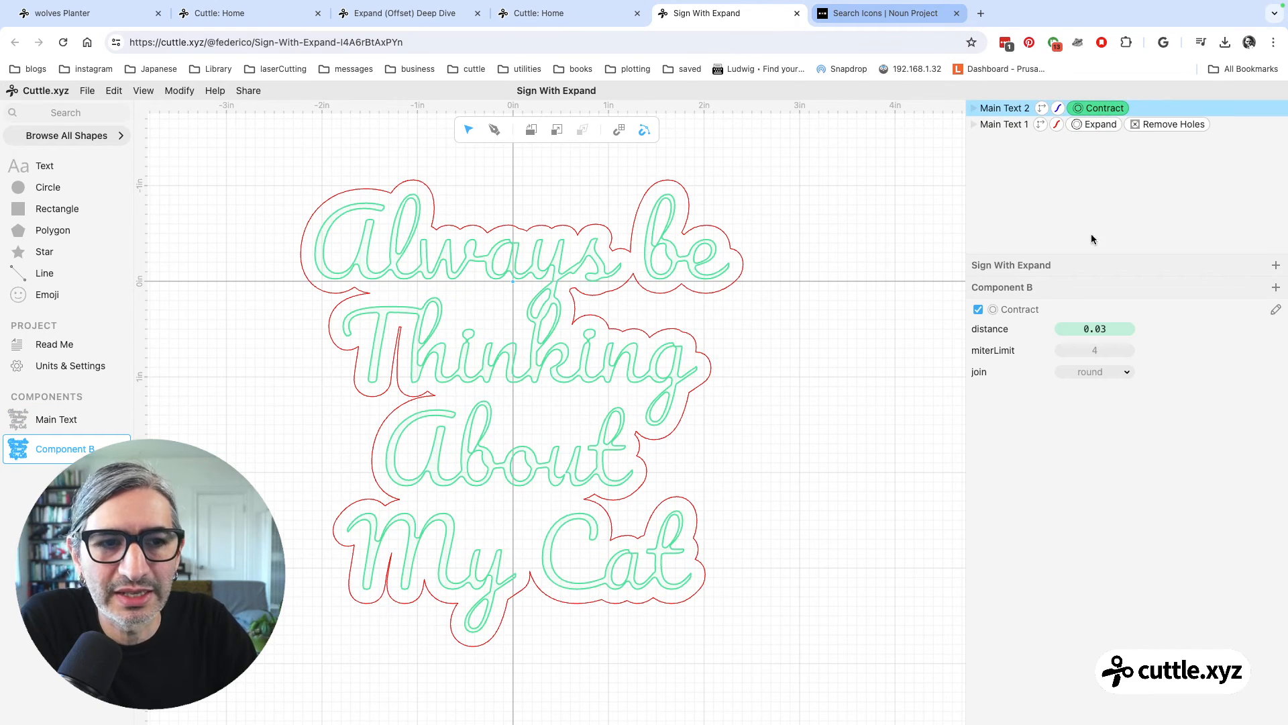
{"action": "left_click_drag", "start_coordinate": [1100, 329], "coordinate": [1096, 328]}
{"action": "left_click", "coordinate": [897, 335]}
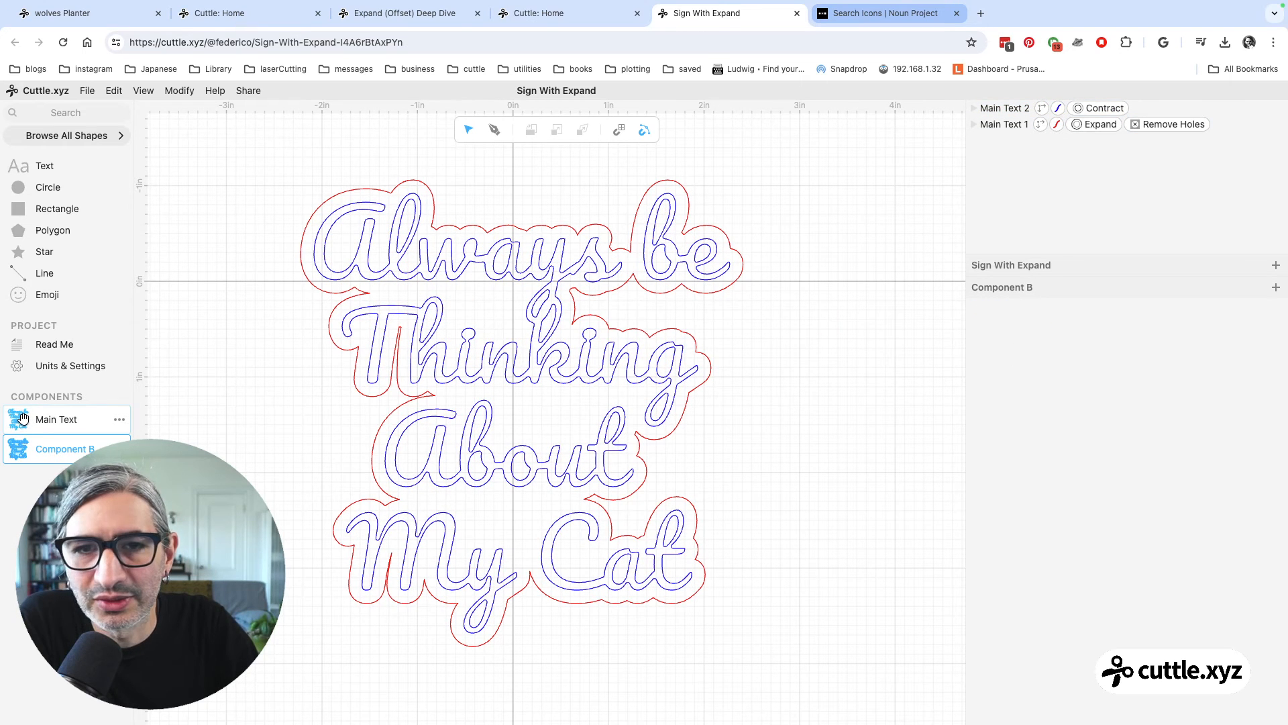
Place a third Main Text instance beside the sign at x 4.88, y 0.00, and enable a gray fill on it
{"action": "scroll", "coordinate": [229, 444], "scroll_direction": "down", "scroll_amount": 5}
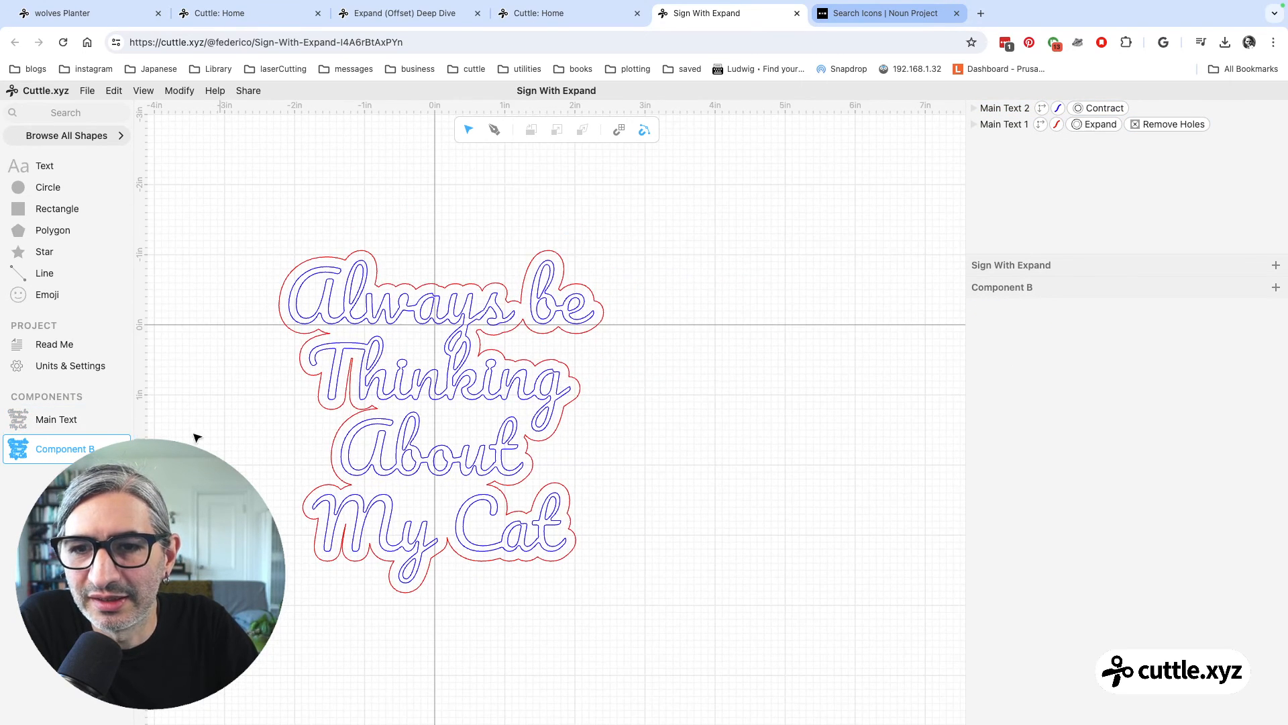
{"action": "left_click_drag", "start_coordinate": [9, 411], "coordinate": [778, 326]}
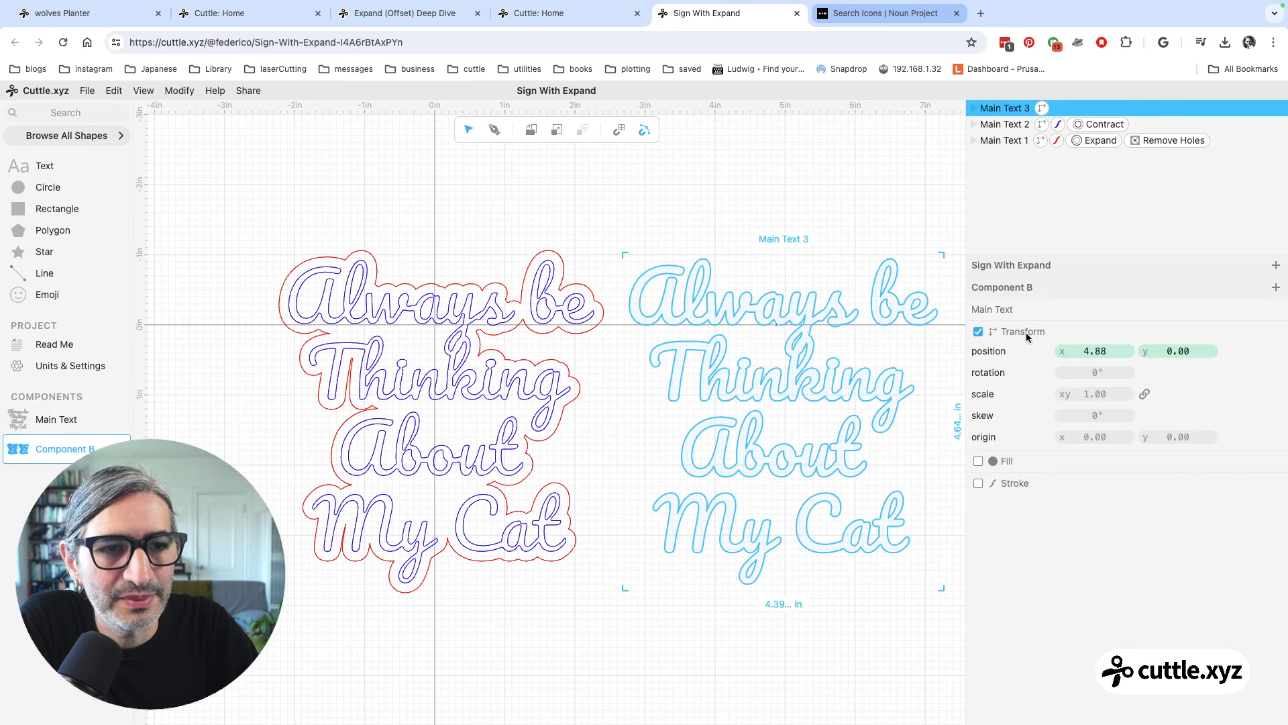
{"action": "left_click", "coordinate": [979, 461]}
{"action": "left_click", "coordinate": [765, 167]}
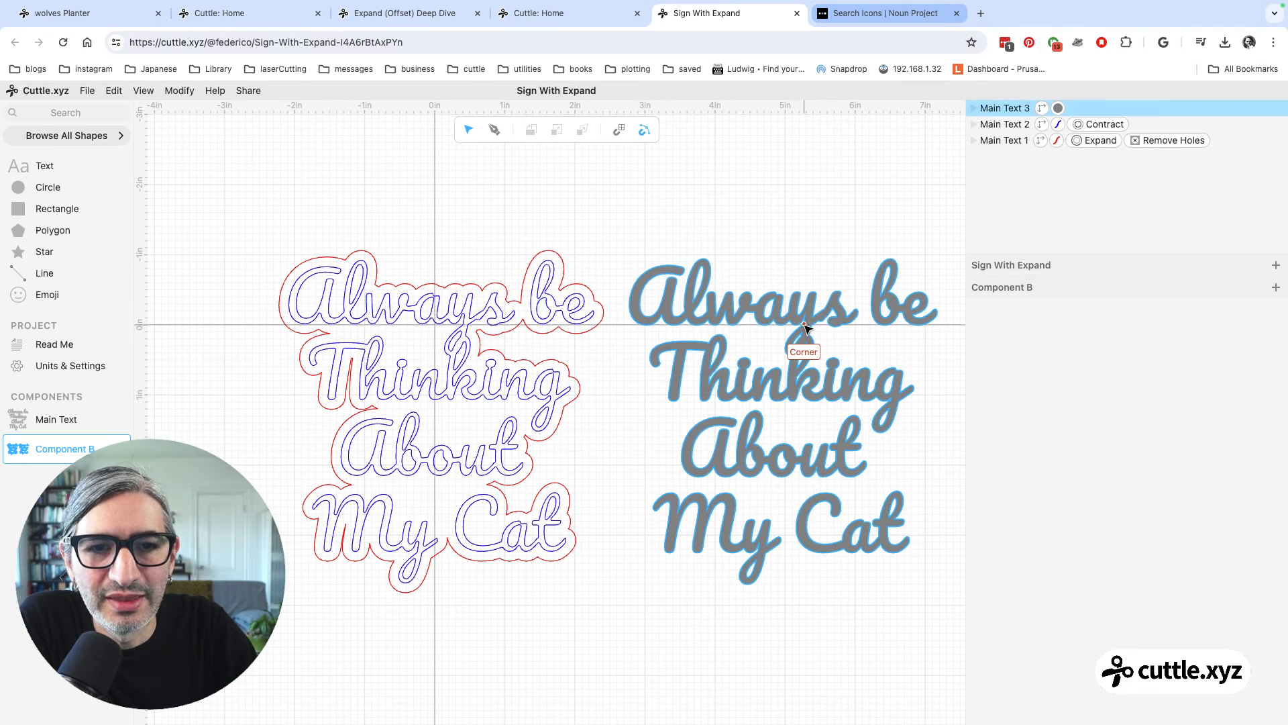
Move the gray-filled Main Text instance to the origin, on top of the blue text and red outline
{"action": "left_click_drag", "start_coordinate": [805, 328], "coordinate": [435, 326]}
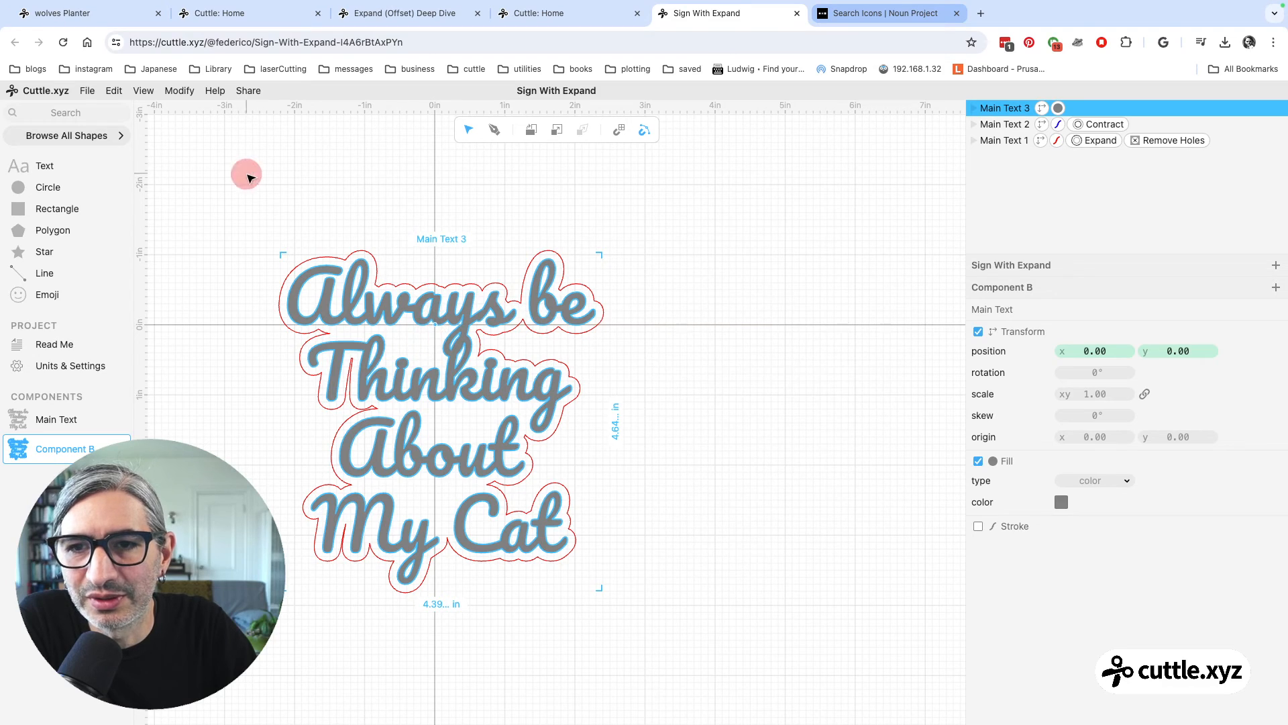
{"action": "left_click", "coordinate": [250, 175]}
{"action": "scroll", "coordinate": [302, 216], "scroll_direction": "up", "scroll_amount": 2}
{"action": "scroll", "coordinate": [301, 216], "scroll_direction": "up", "scroll_amount": 5}
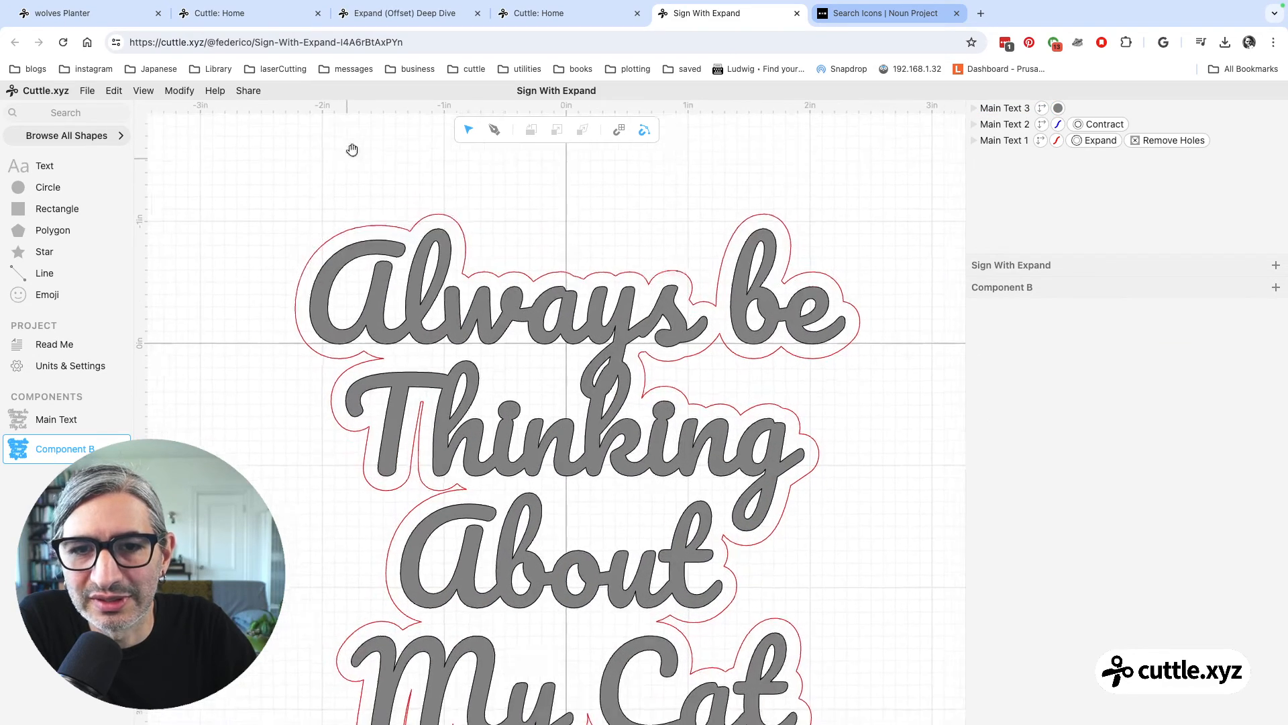
{"action": "scroll", "coordinate": [414, 265], "scroll_direction": "down", "scroll_amount": 3}
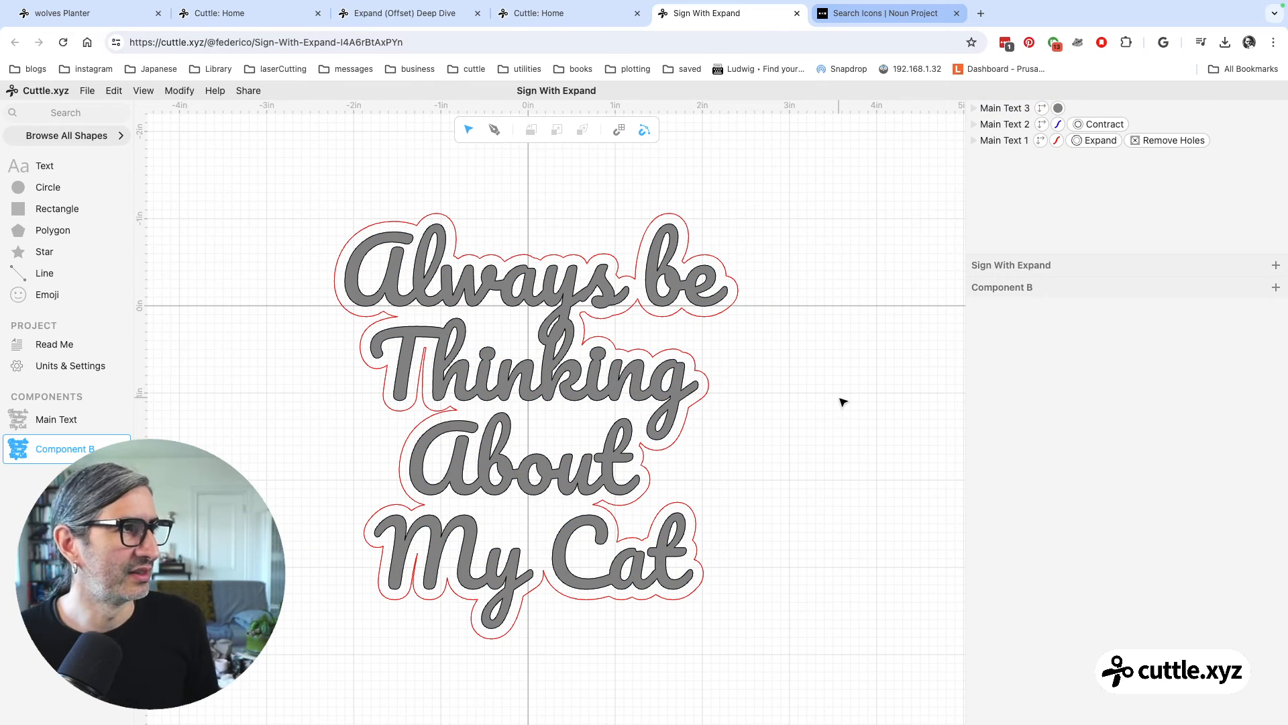
{"action": "scroll", "coordinate": [835, 426], "scroll_direction": "down", "scroll_amount": 1}
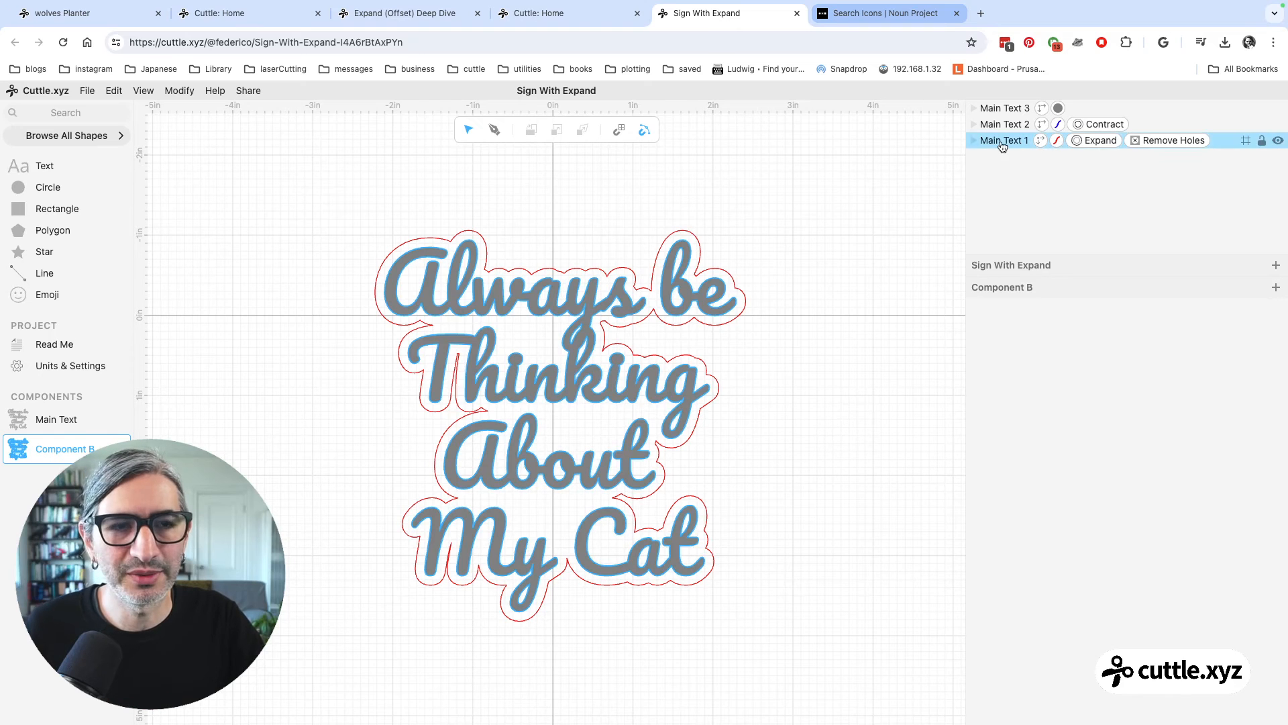
{"action": "left_click", "coordinate": [973, 110]}
{"action": "left_click", "coordinate": [972, 108]}
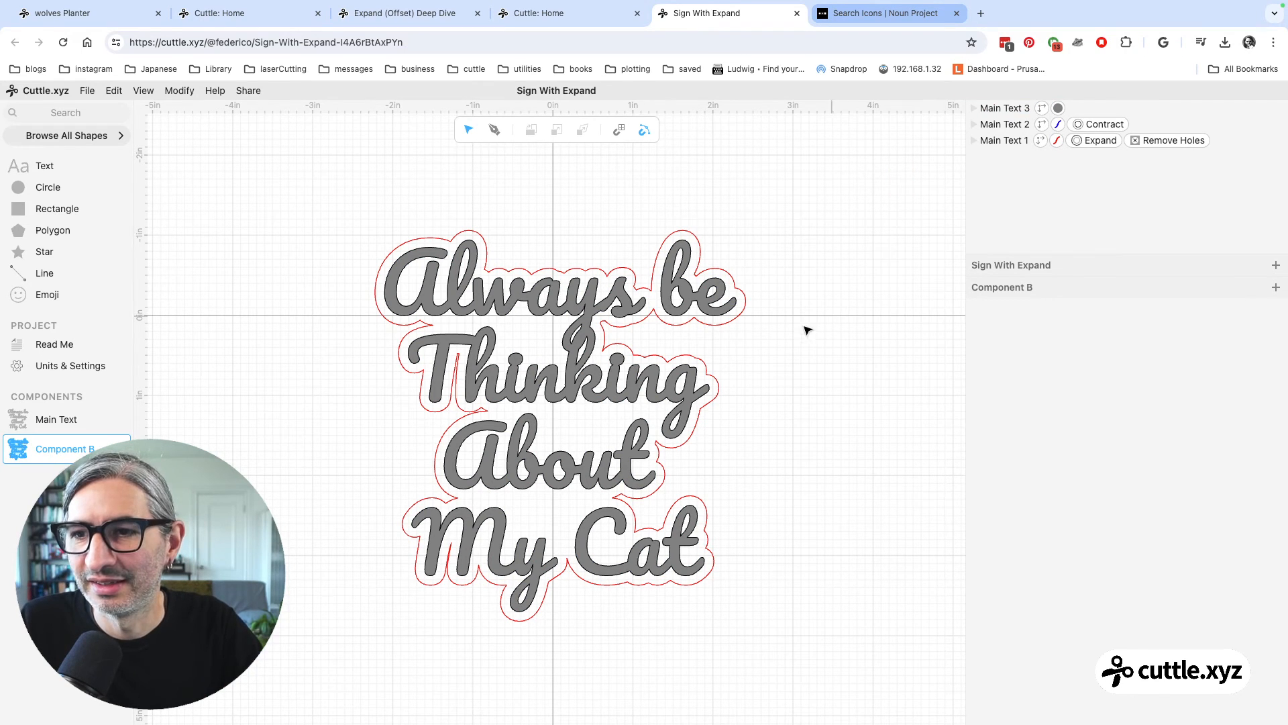
In the Main Text component, extract the text property of the Connected Text shape as a parameter
{"action": "left_click", "coordinate": [59, 421]}
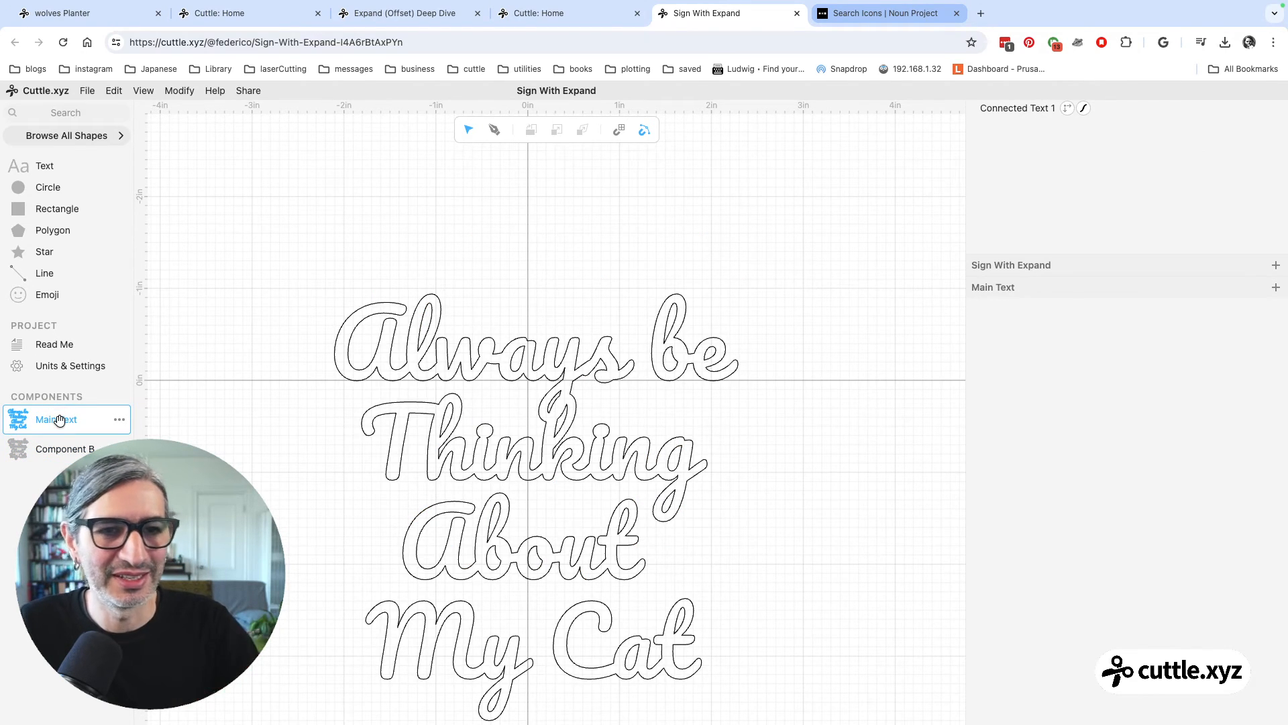
{"action": "scroll", "coordinate": [239, 356], "scroll_direction": "down", "scroll_amount": 3}
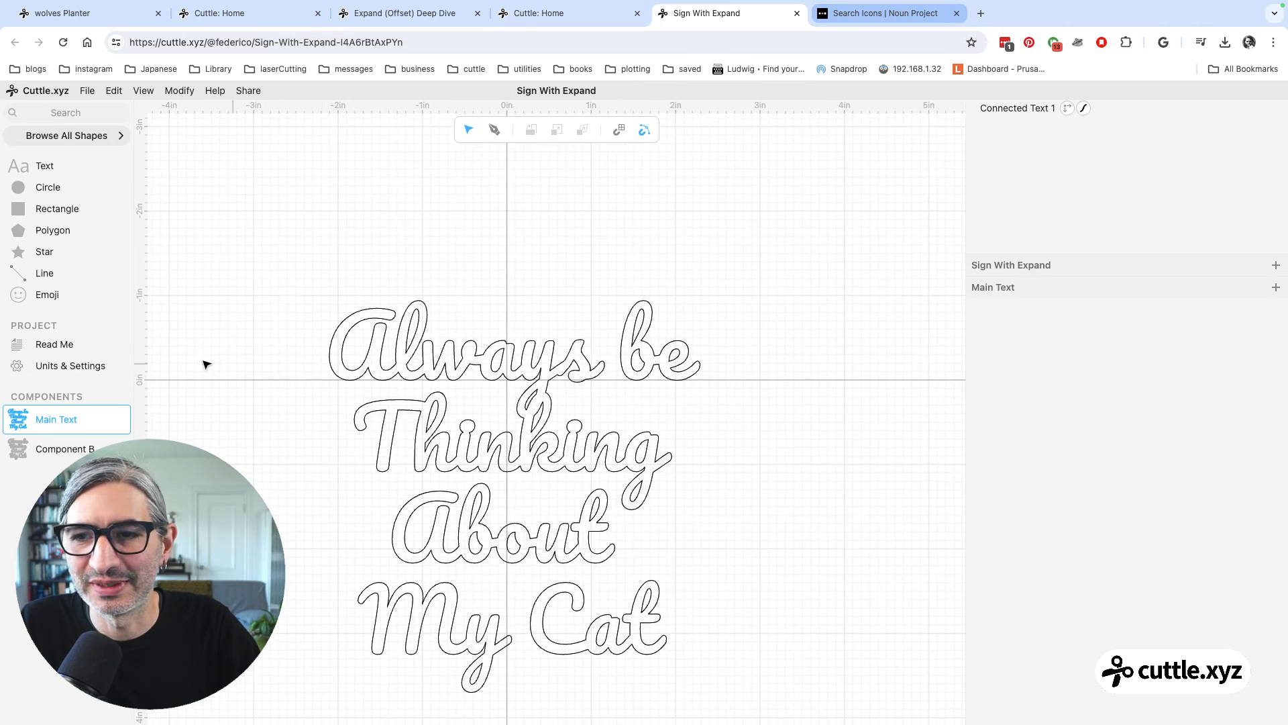
{"action": "left_click", "coordinate": [407, 357]}
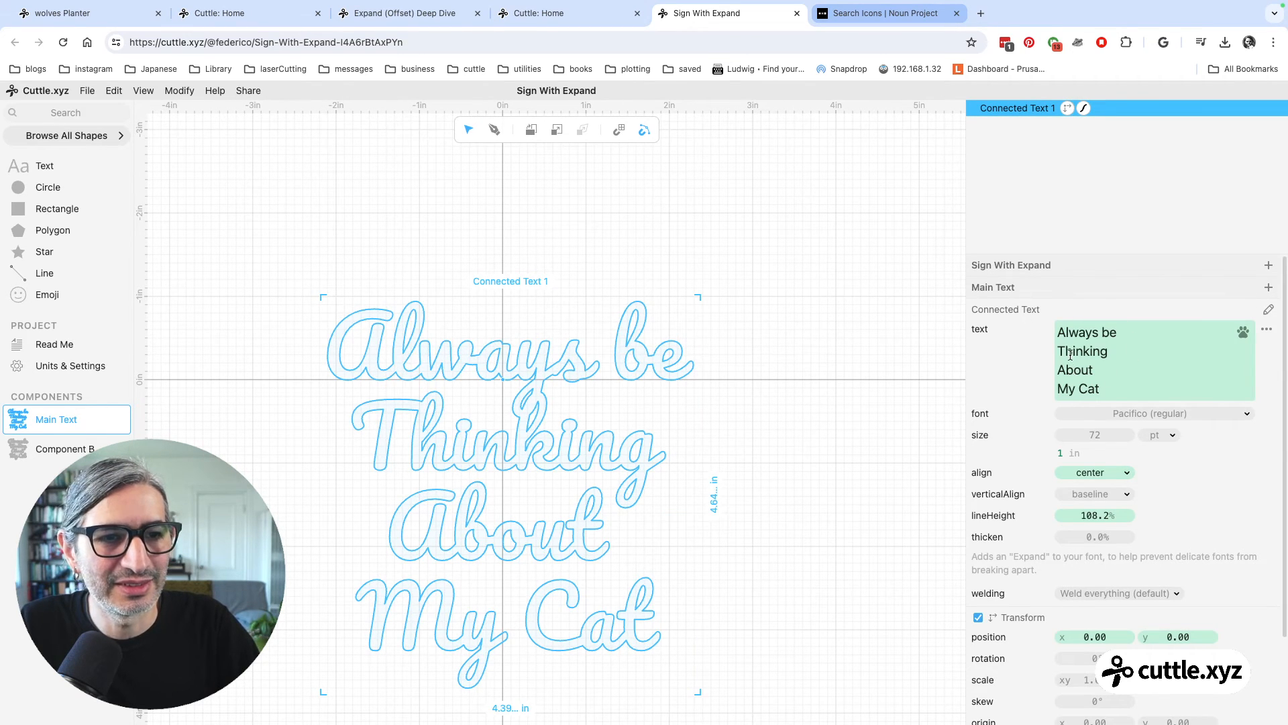
{"action": "left_click", "coordinate": [1267, 332]}
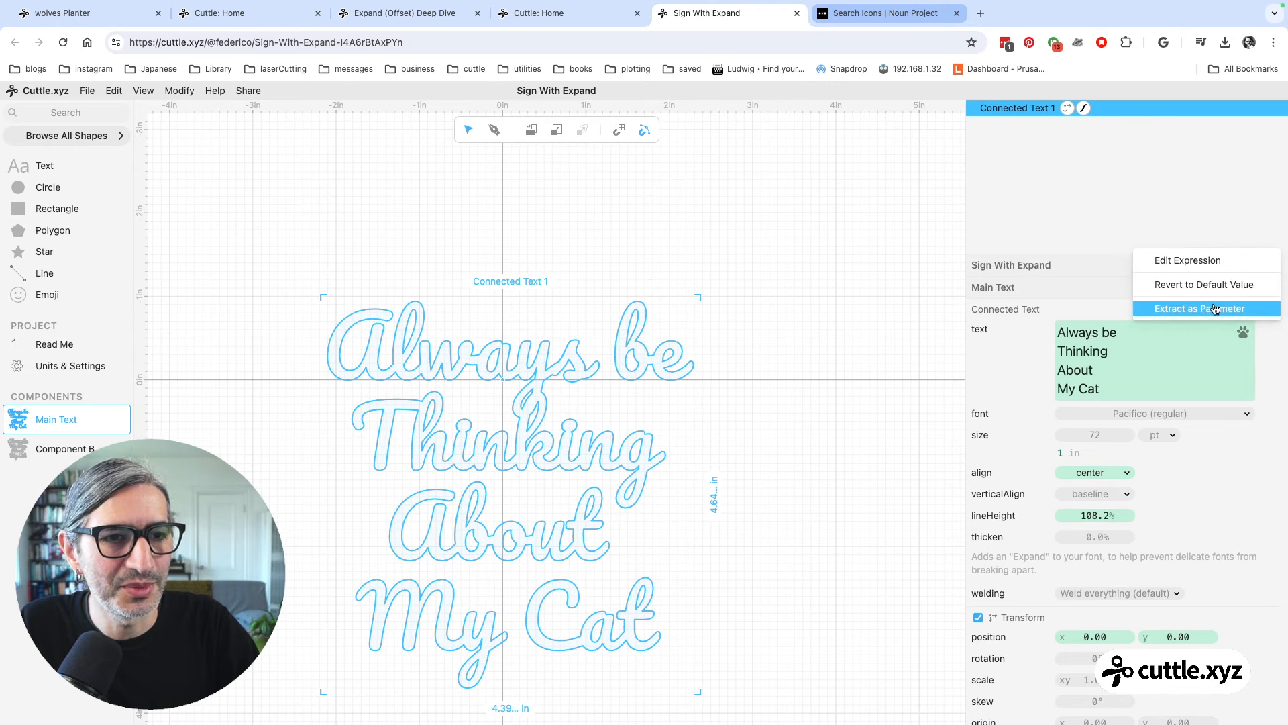
{"action": "left_click", "coordinate": [1179, 310]}
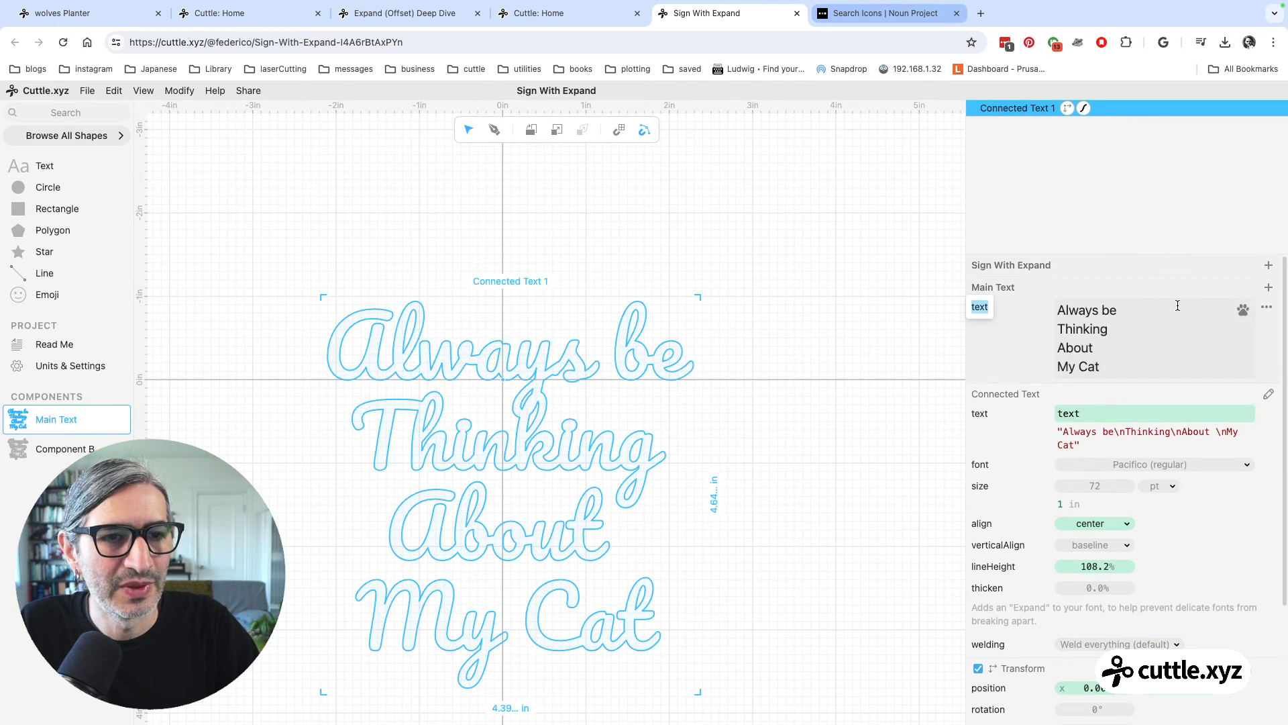
Move the Main Text component's text parameter up to the project level
{"action": "left_click", "coordinate": [913, 312]}
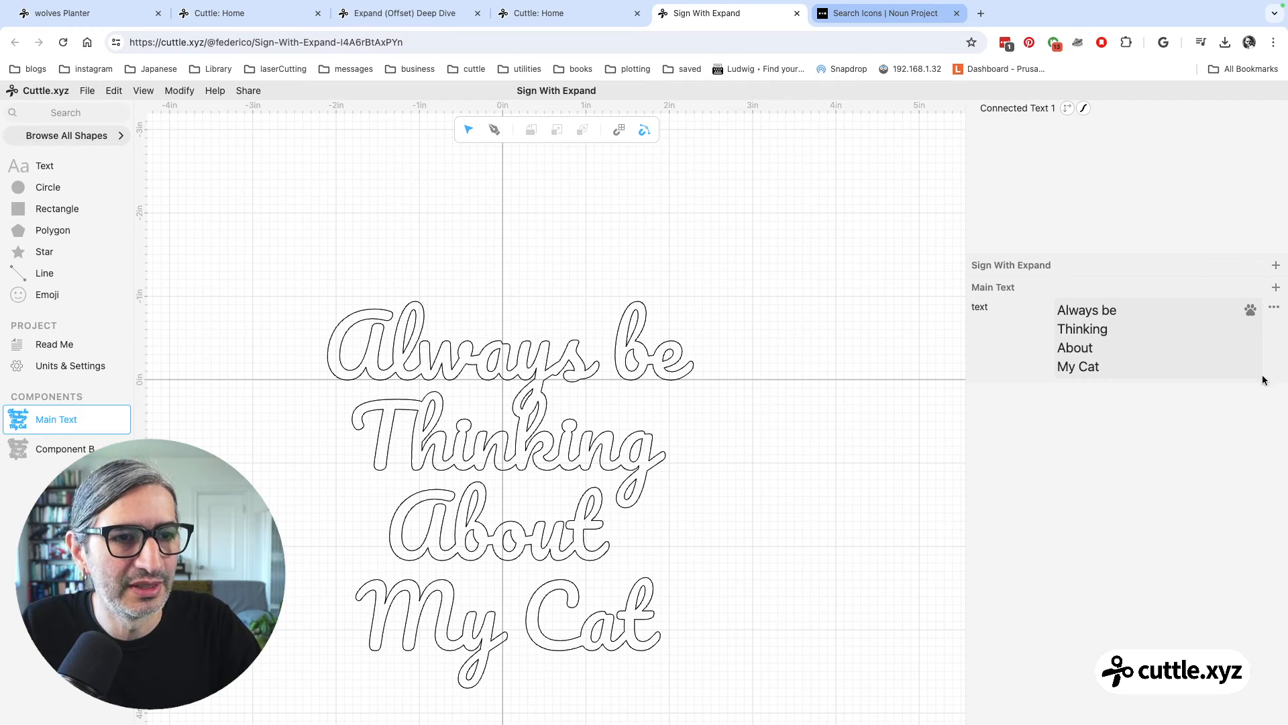
{"action": "left_click", "coordinate": [1273, 307]}
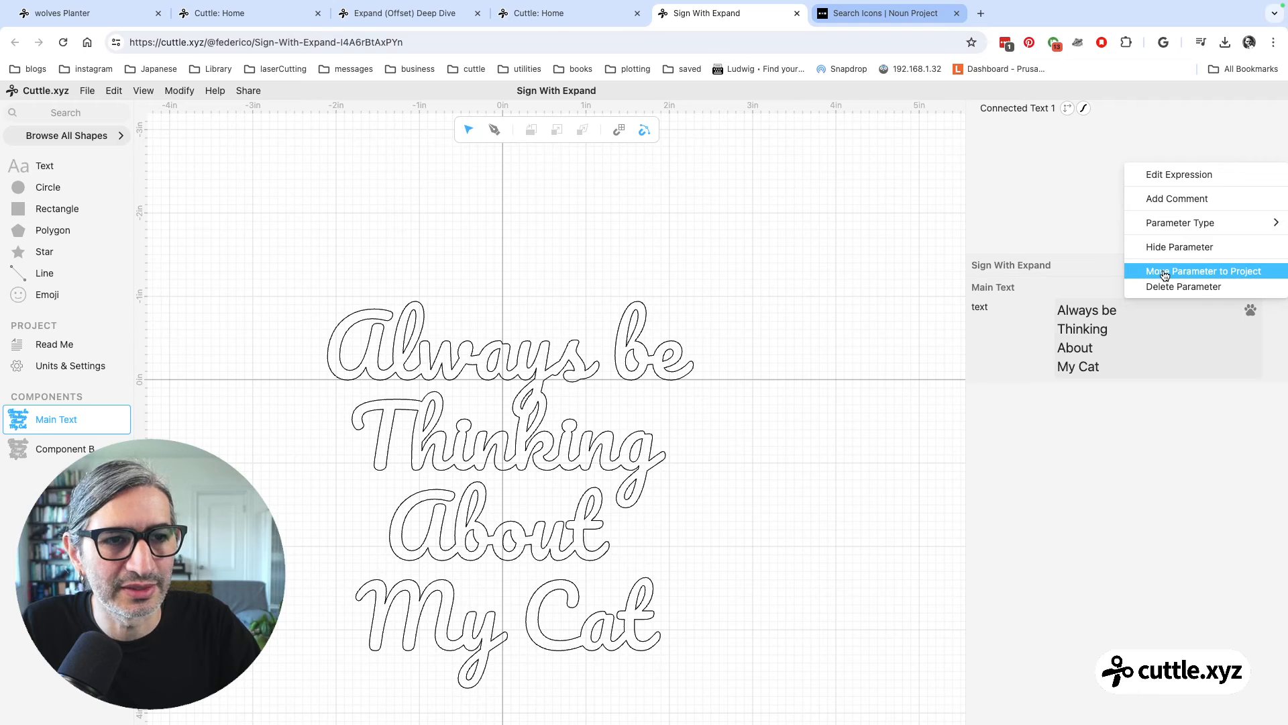
{"action": "left_click", "coordinate": [1165, 273]}
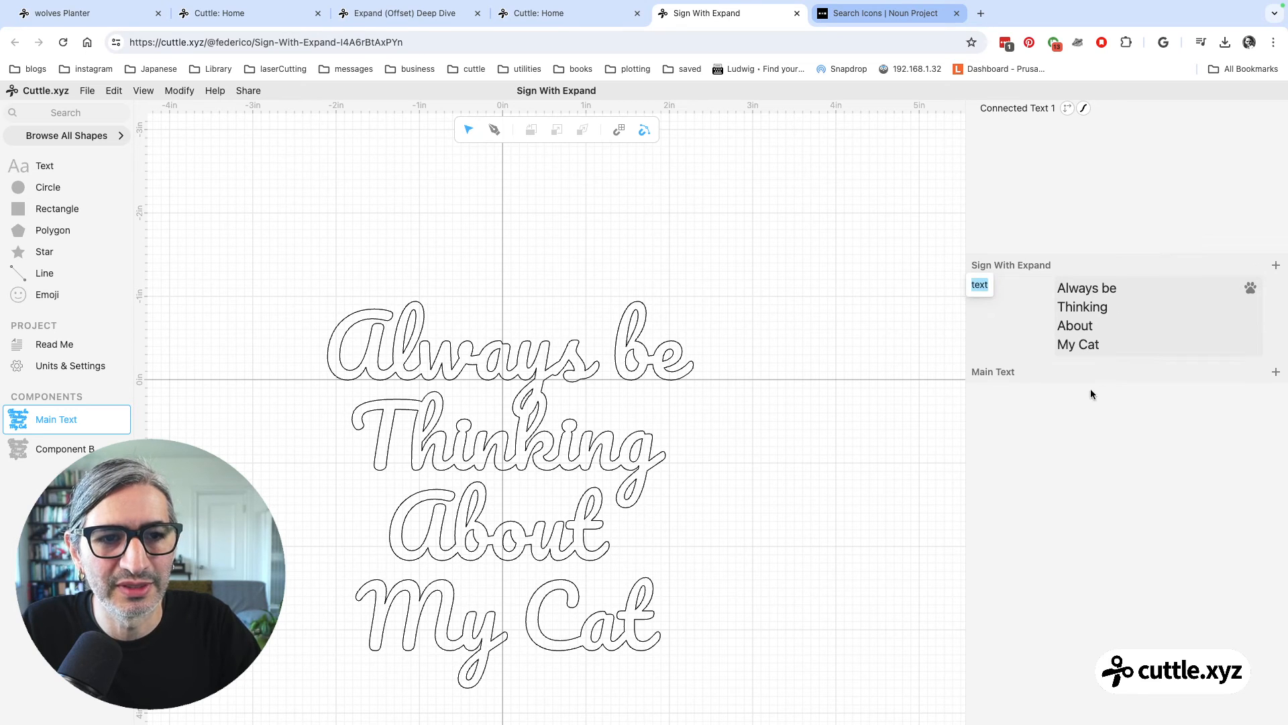
Switch to Component B and change the first line of the project's text parameter to "I'm Always"
{"action": "left_click", "coordinate": [39, 449]}
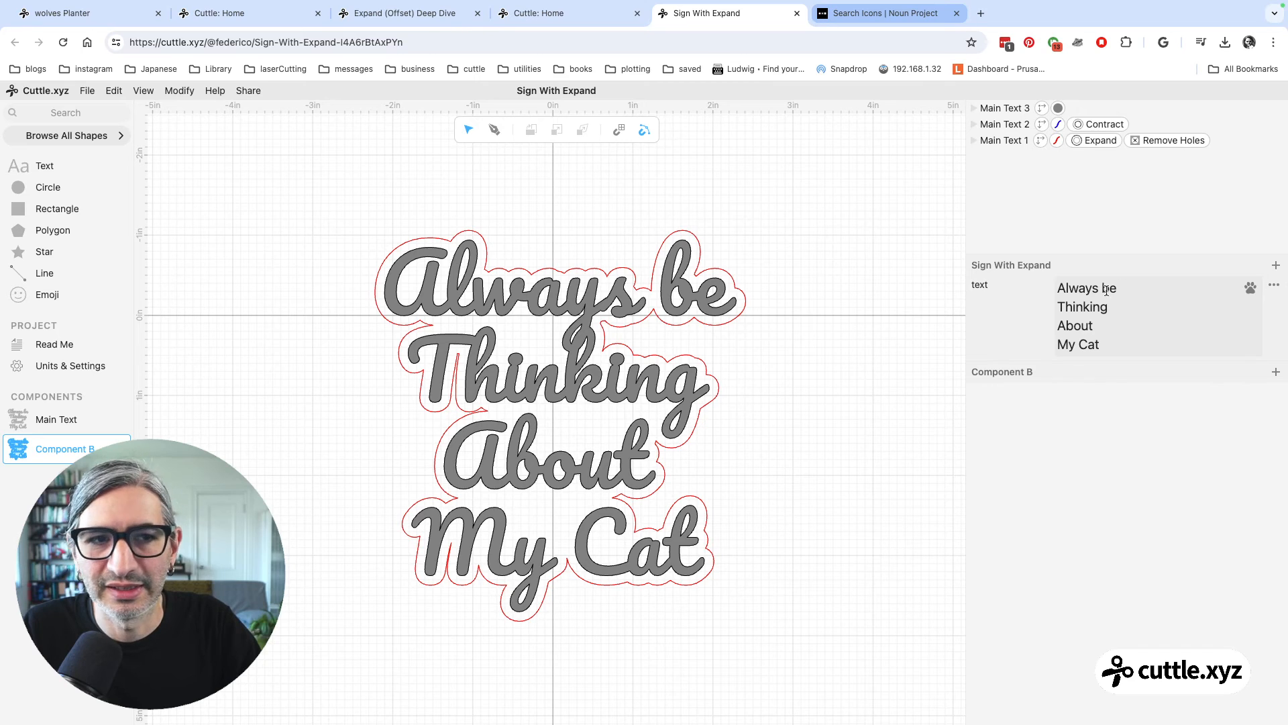
{"action": "left_click_drag", "start_coordinate": [1122, 292], "coordinate": [1044, 290]}
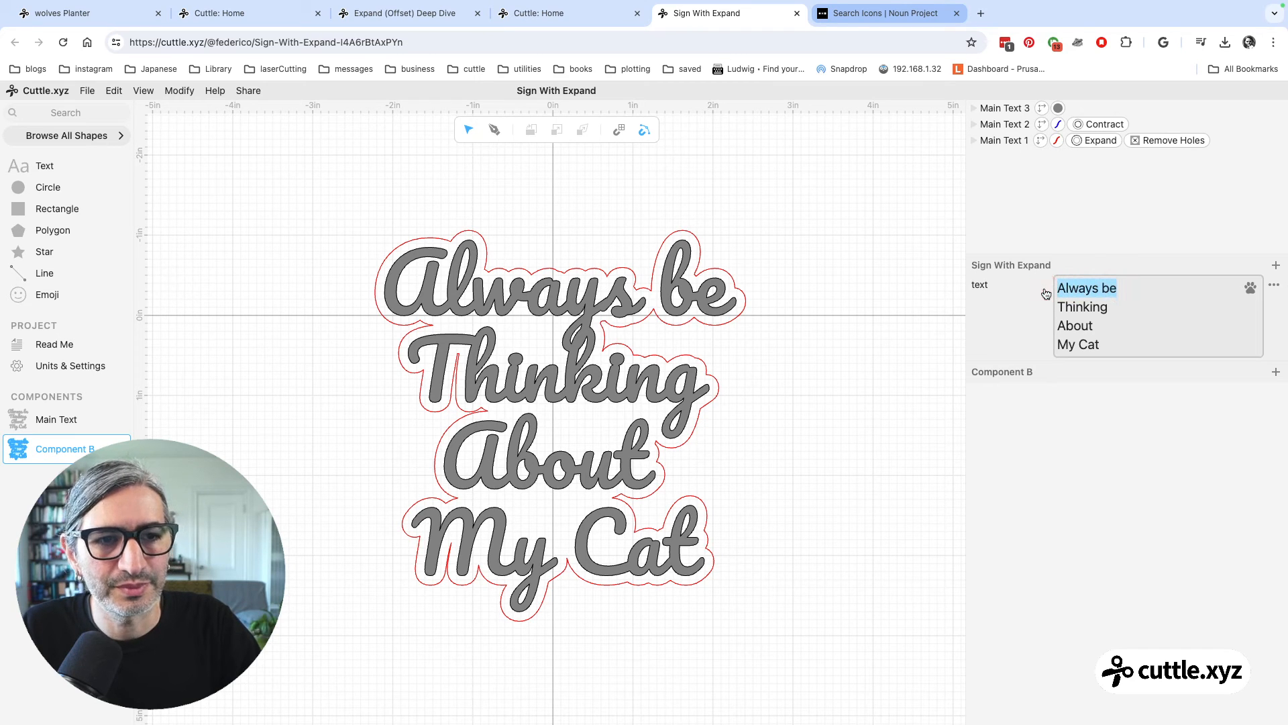
{"action": "type", "text": "I'm "}
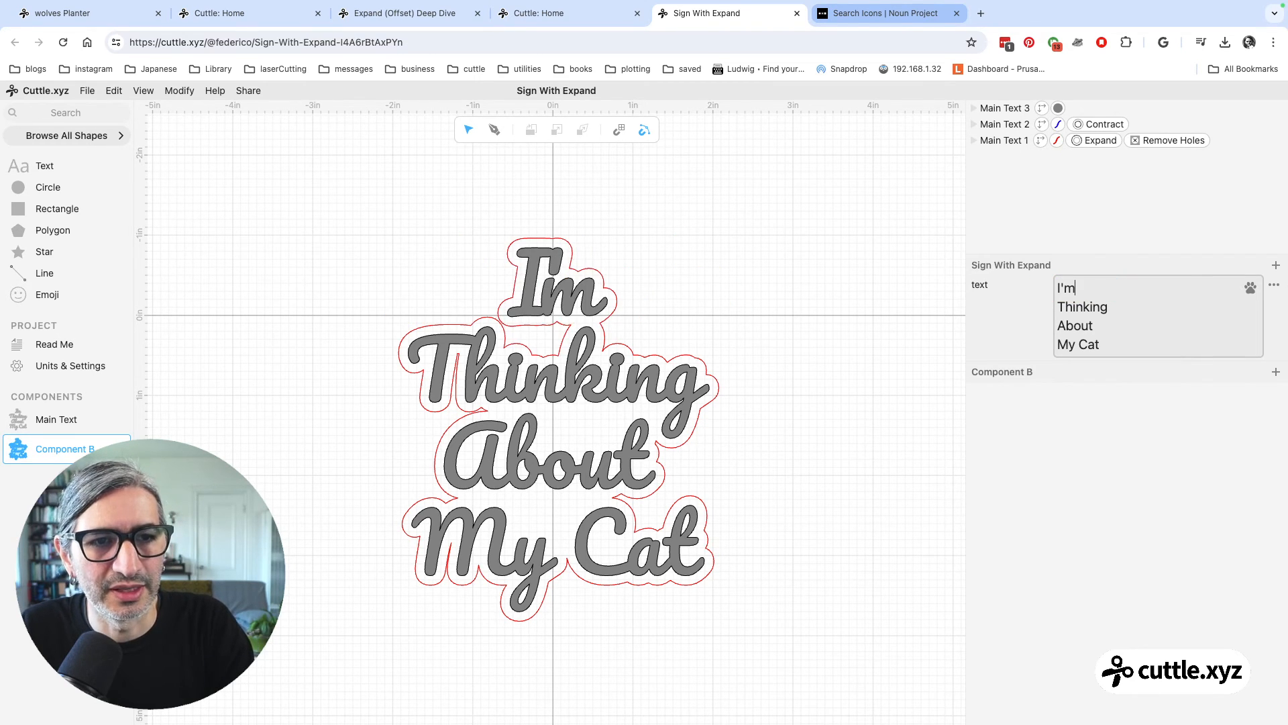
{"action": "type", "text": "Al"}
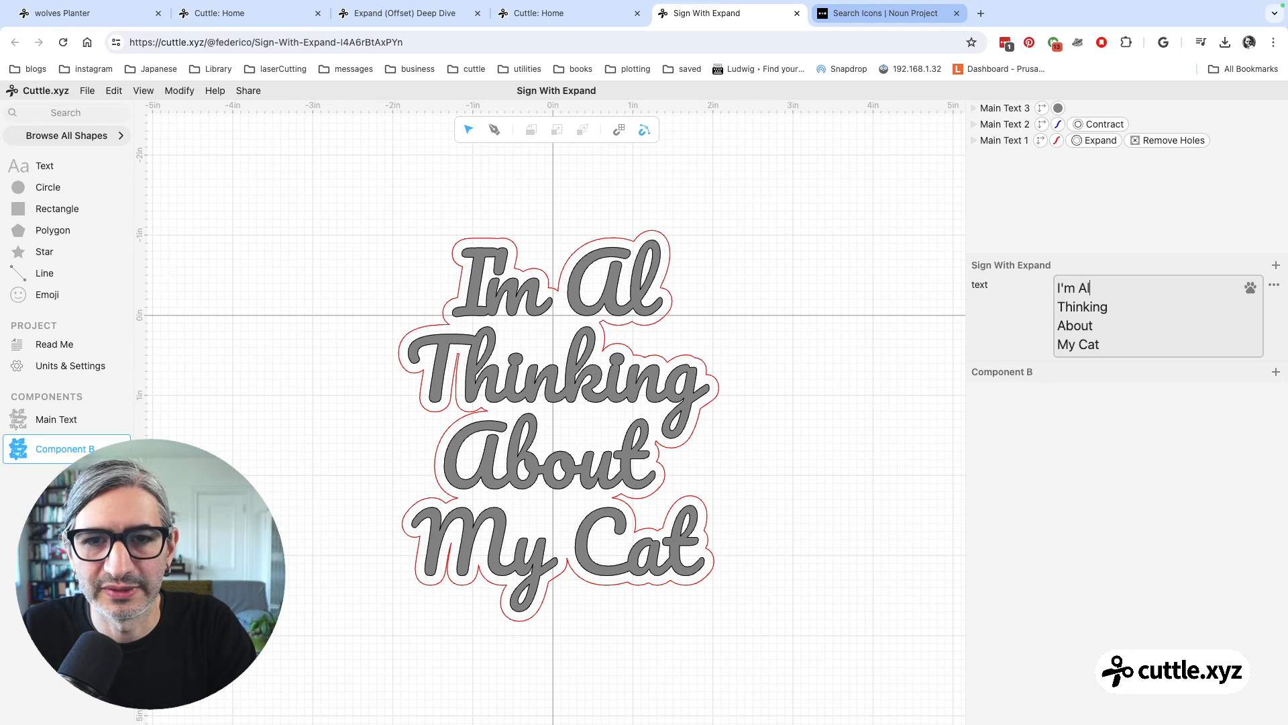
{"action": "type", "text": "ways"}
{"action": "key", "text": "BackSpace"}
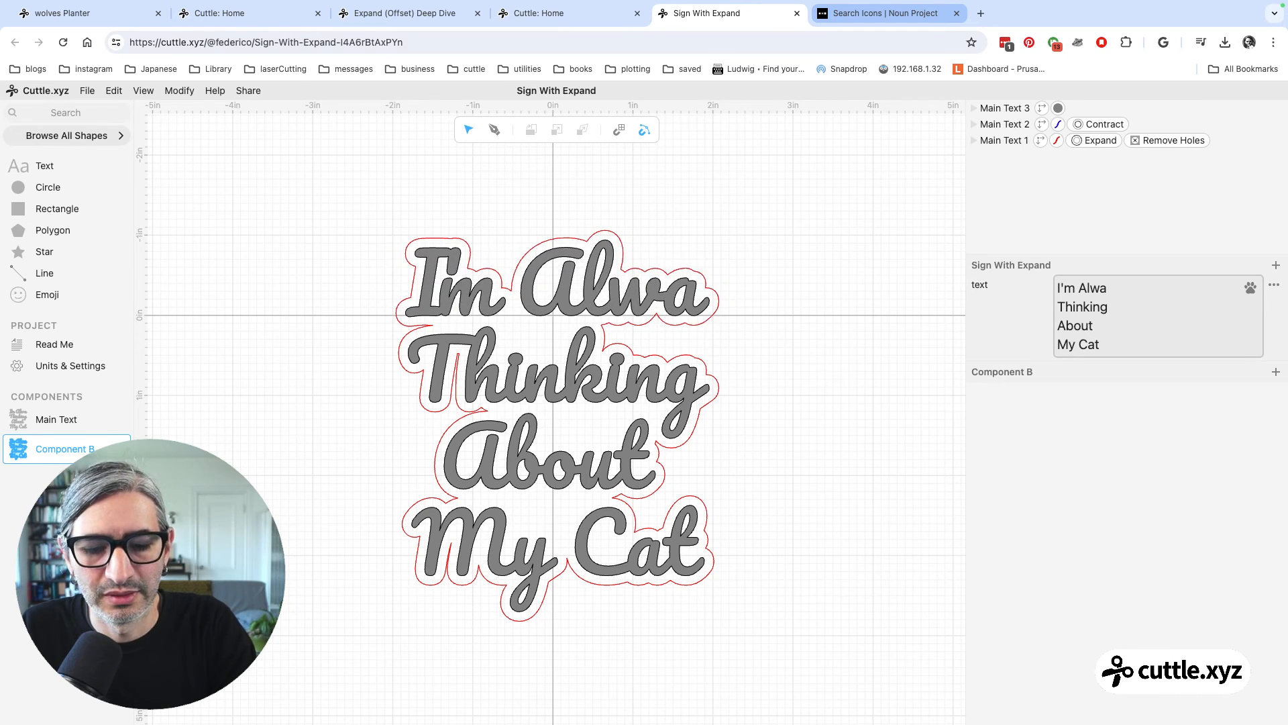
{"action": "type", "text": "ys"}
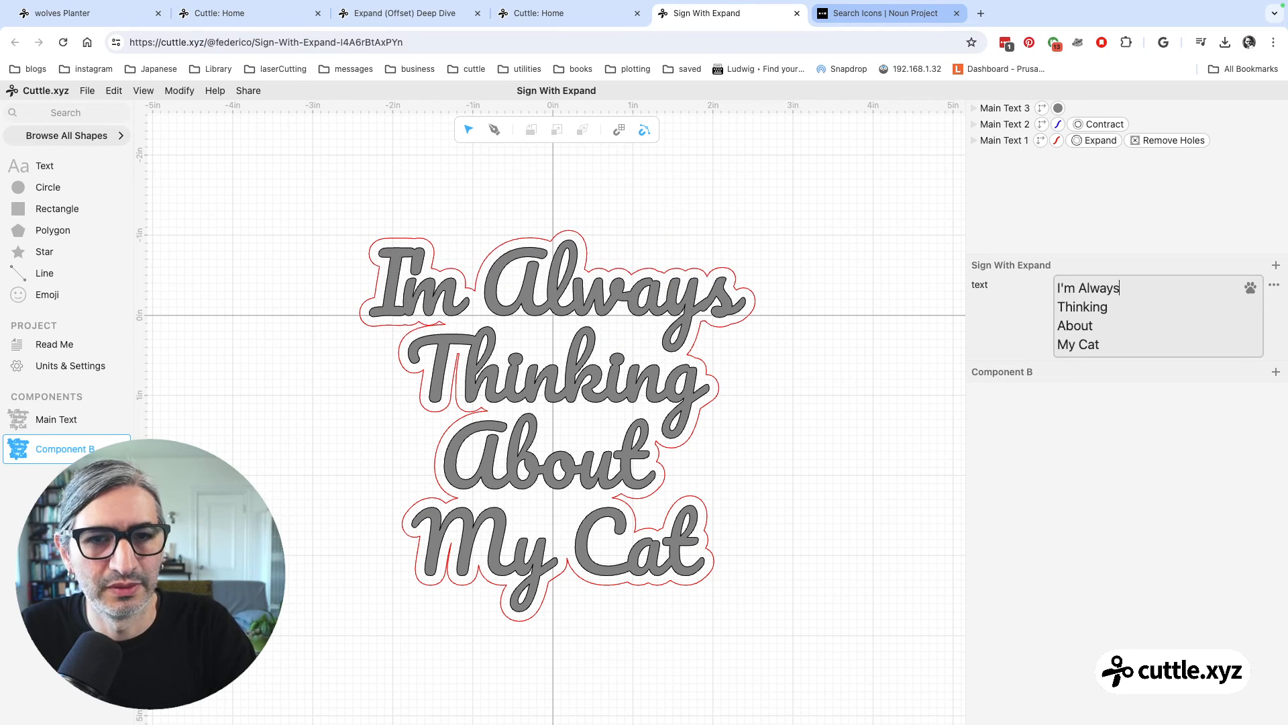
Change the last line of the project's text parameter to "My Dog"
{"action": "left_click", "coordinate": [1098, 344]}
{"action": "key", "text": "BackSpace"}
{"action": "key", "text": "BackSpace"}
{"action": "key", "text": "BackSpace"}
{"action": "key", "text": "BackSpace"}
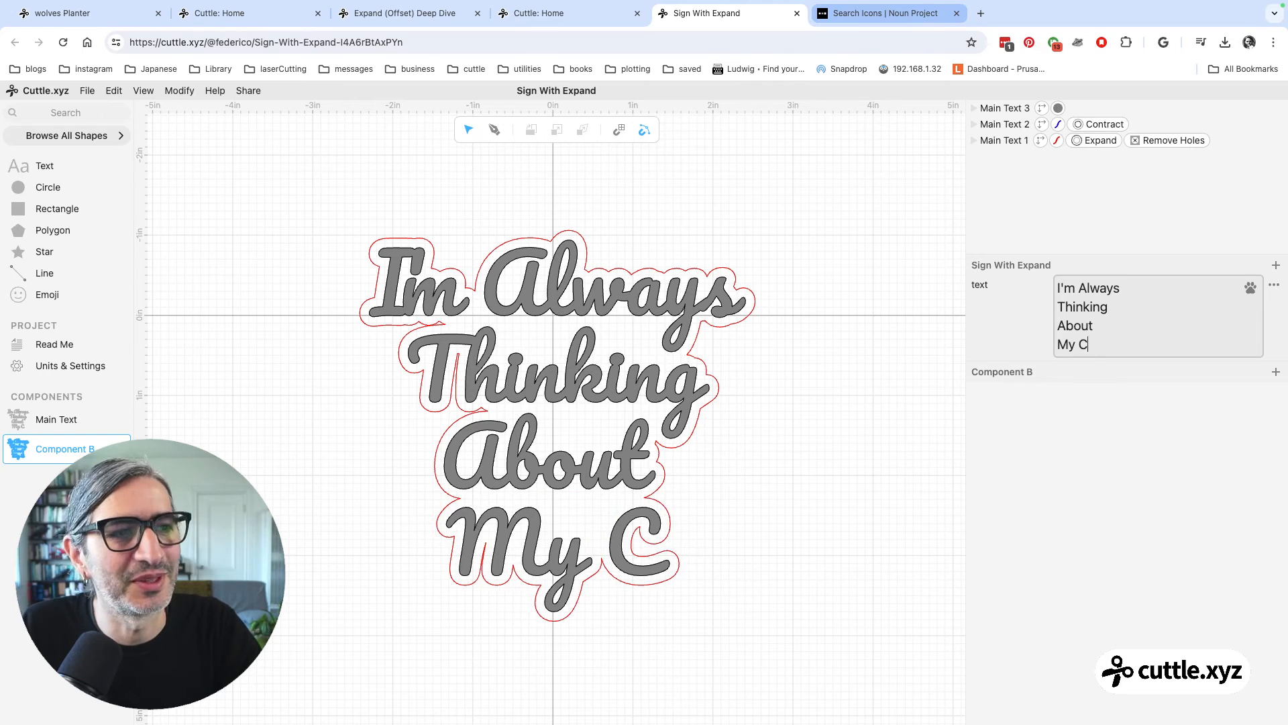
{"action": "type", "text": "Dog"}
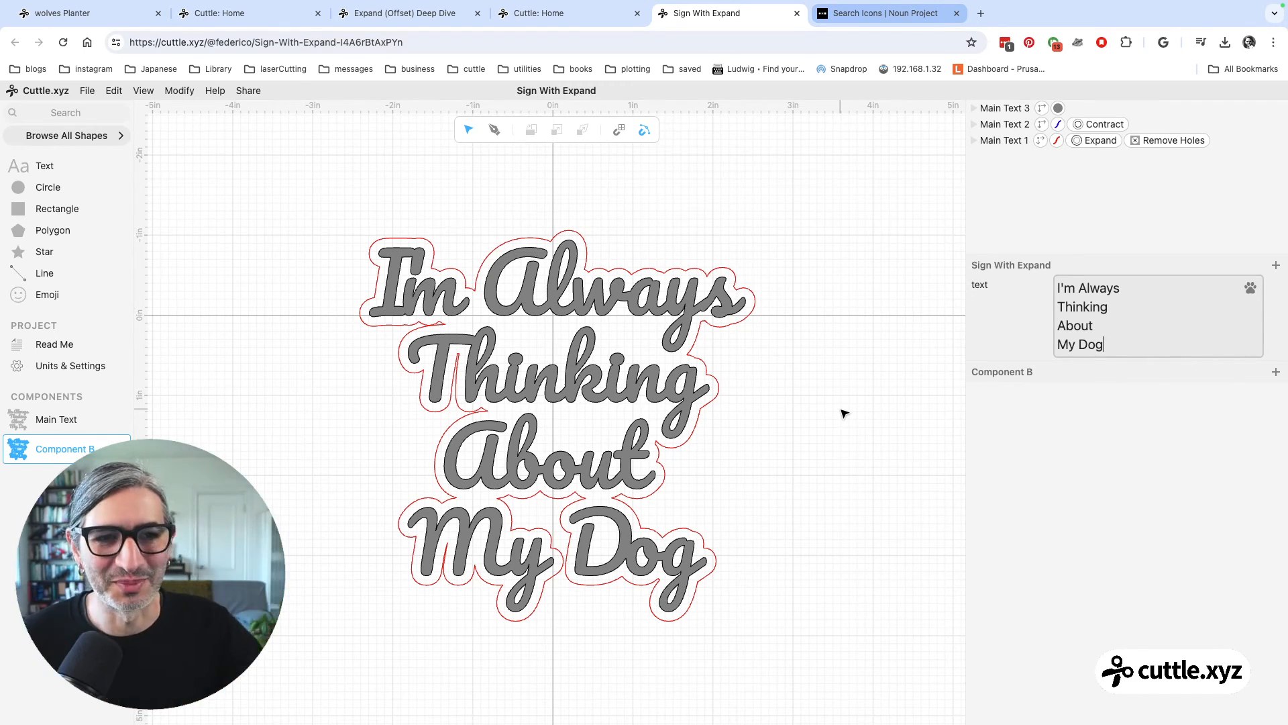
Move the gray-filled Main Text instance off the sign and place it alongside, at about x 4.84, y 0.08
{"action": "left_click", "coordinate": [796, 299]}
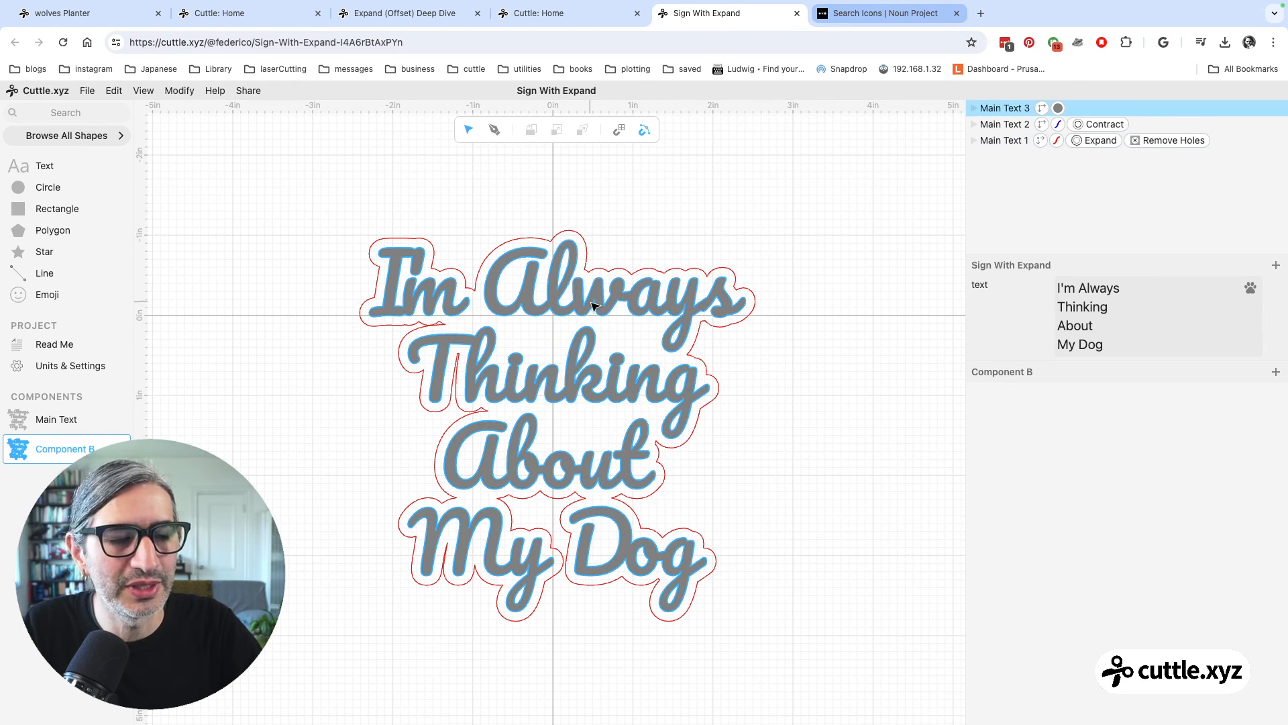
{"action": "scroll", "coordinate": [537, 305], "scroll_direction": "down", "scroll_amount": 1}
{"action": "left_click", "coordinate": [616, 200]}
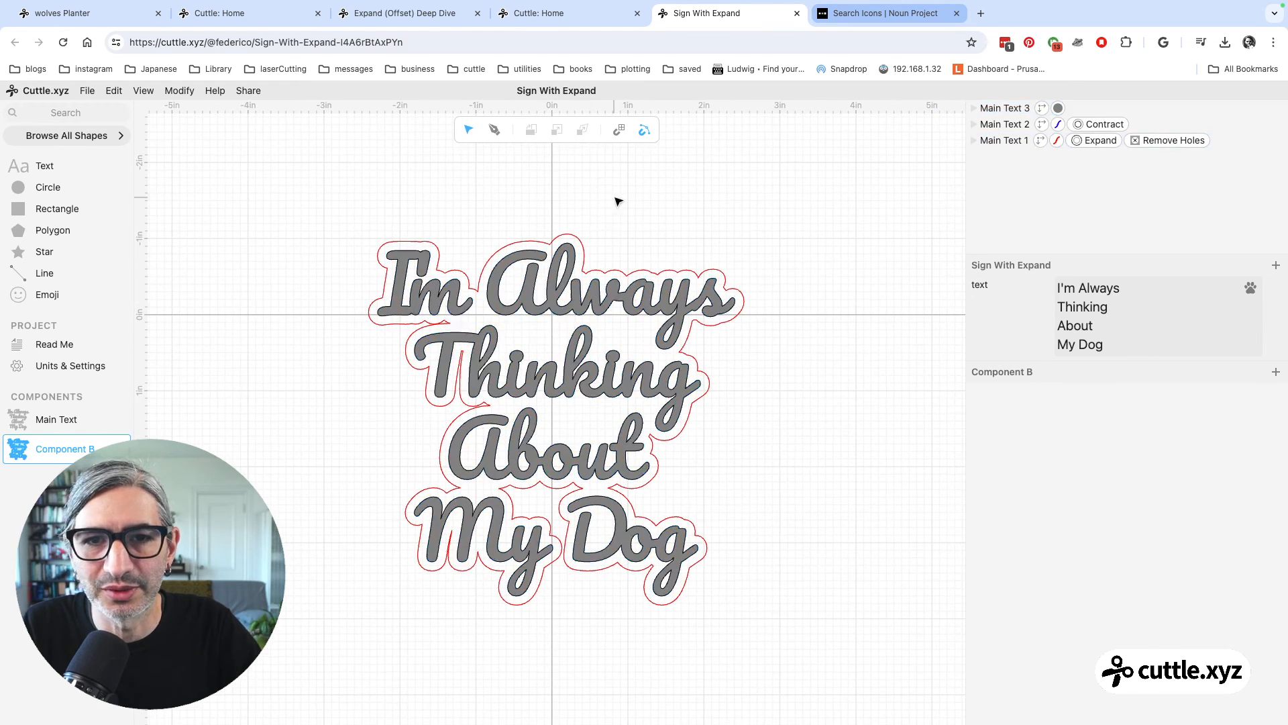
{"action": "scroll", "coordinate": [616, 204], "scroll_direction": "down", "scroll_amount": 2}
{"action": "left_click_drag", "start_coordinate": [618, 223], "coordinate": [566, 203]}
{"action": "scroll", "coordinate": [567, 203], "scroll_direction": "up", "scroll_amount": 1}
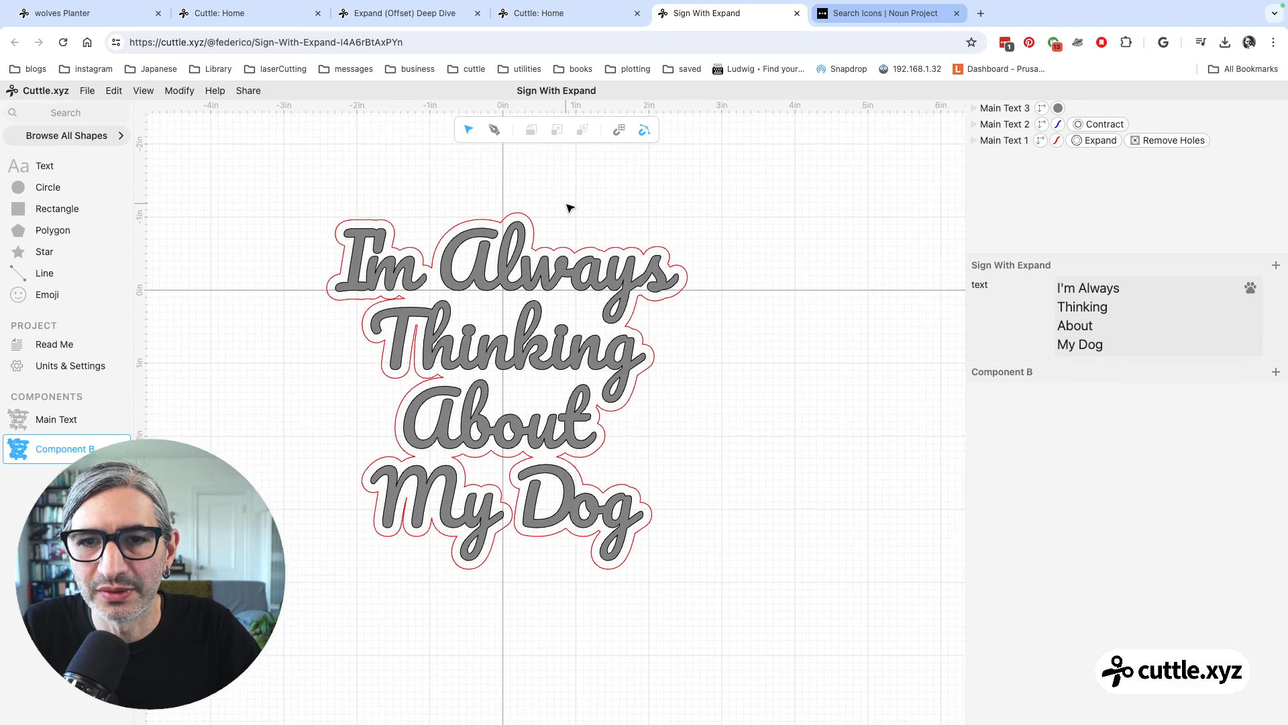
{"action": "left_click_drag", "start_coordinate": [500, 286], "coordinate": [862, 292]}
{"action": "left_click", "coordinate": [802, 214]}
{"action": "scroll", "coordinate": [802, 213], "scroll_direction": "down", "scroll_amount": 3}
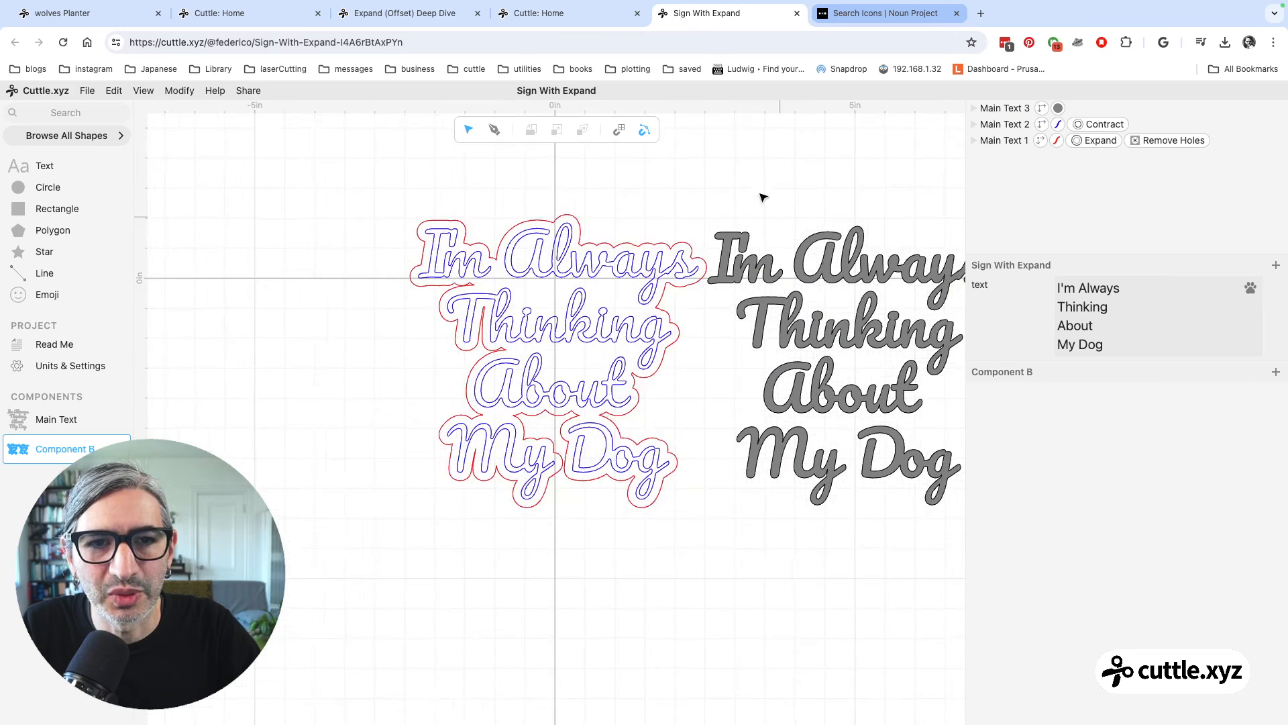
{"action": "left_click", "coordinate": [800, 283]}
{"action": "left_click", "coordinate": [745, 219]}
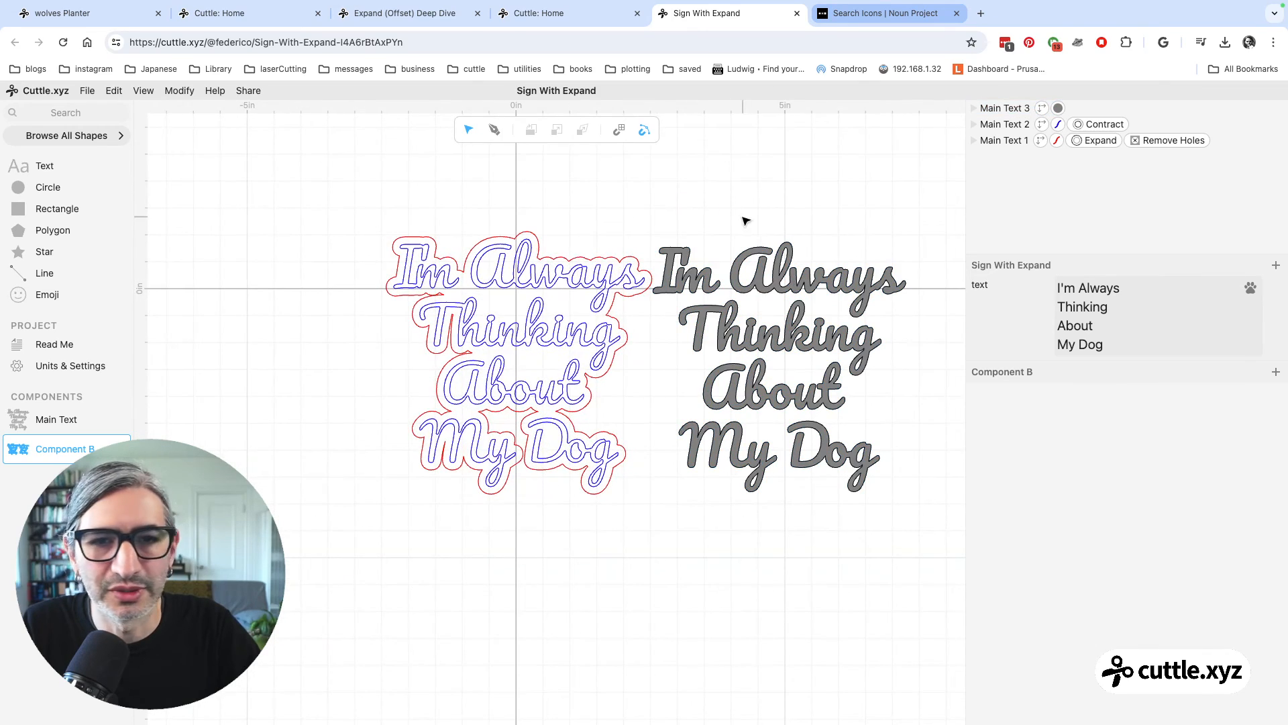
{"action": "left_click_drag", "start_coordinate": [664, 201], "coordinate": [593, 189]}
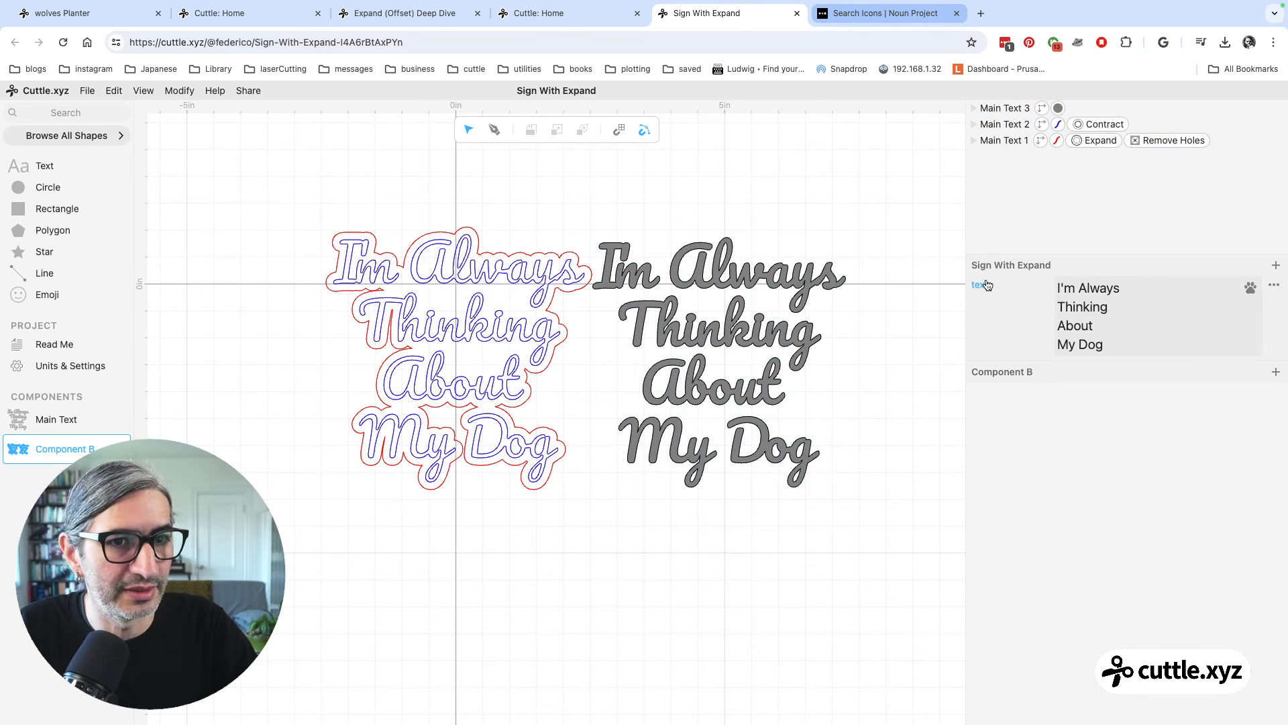
Change the last line of the project's text parameter to "My Dogs"
{"action": "left_click", "coordinate": [704, 280]}
{"action": "left_click", "coordinate": [548, 275]}
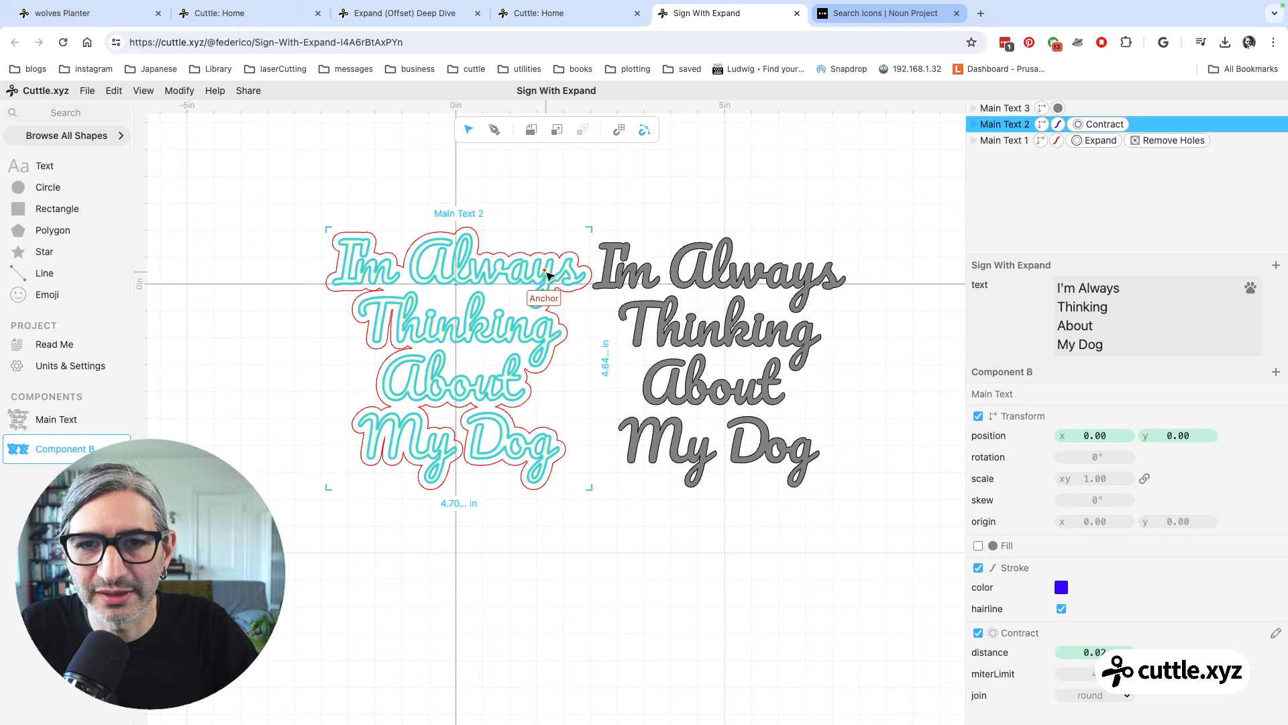
{"action": "left_click", "coordinate": [827, 141]}
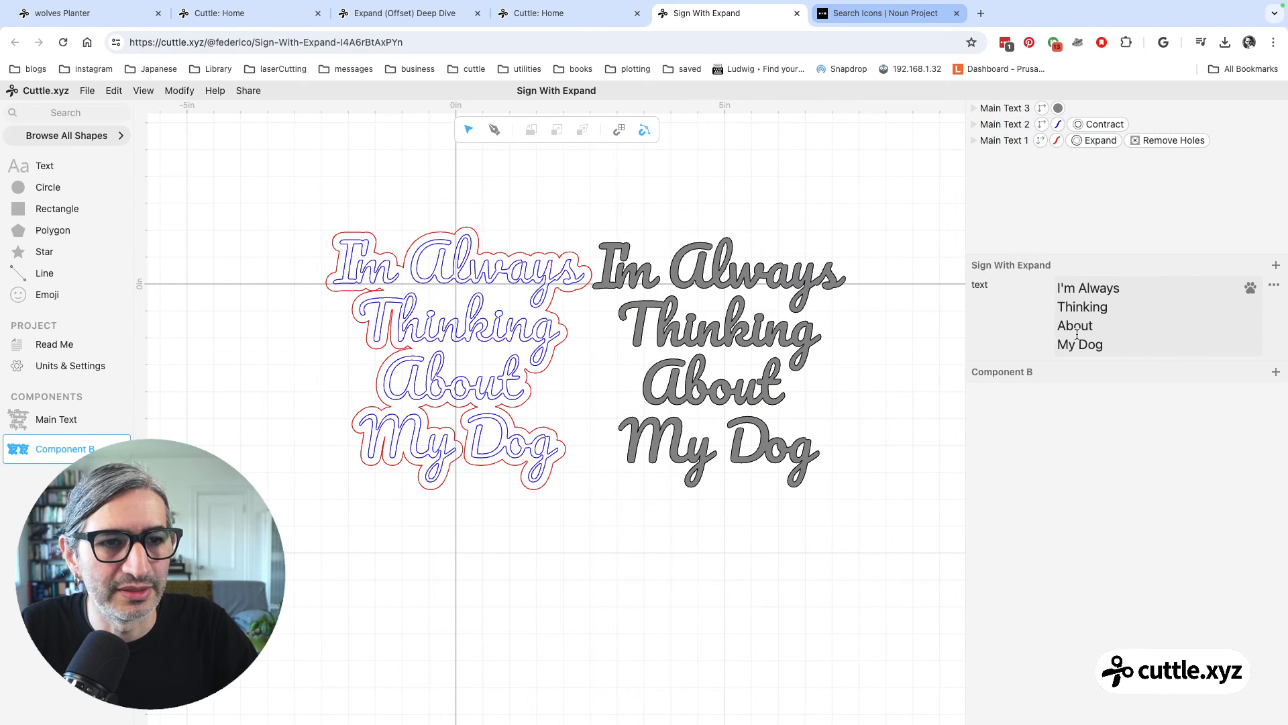
{"action": "left_click", "coordinate": [1111, 345]}
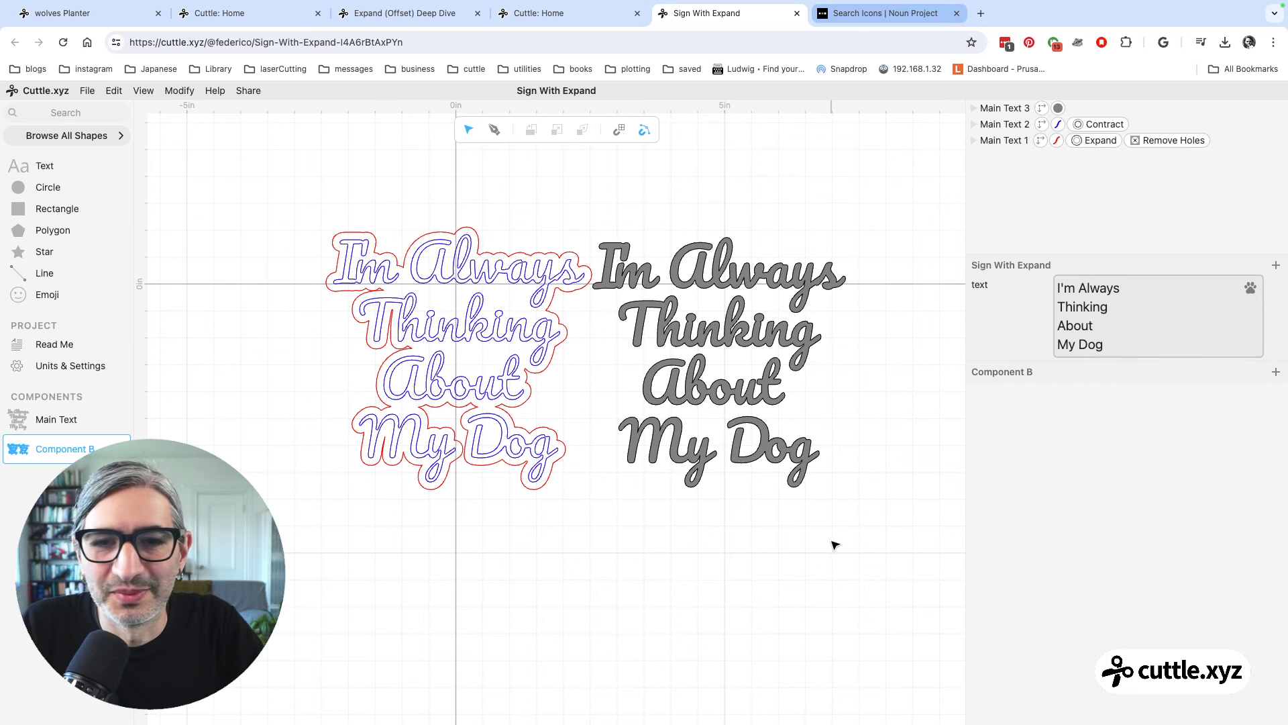
{"action": "type", "text": "s"}
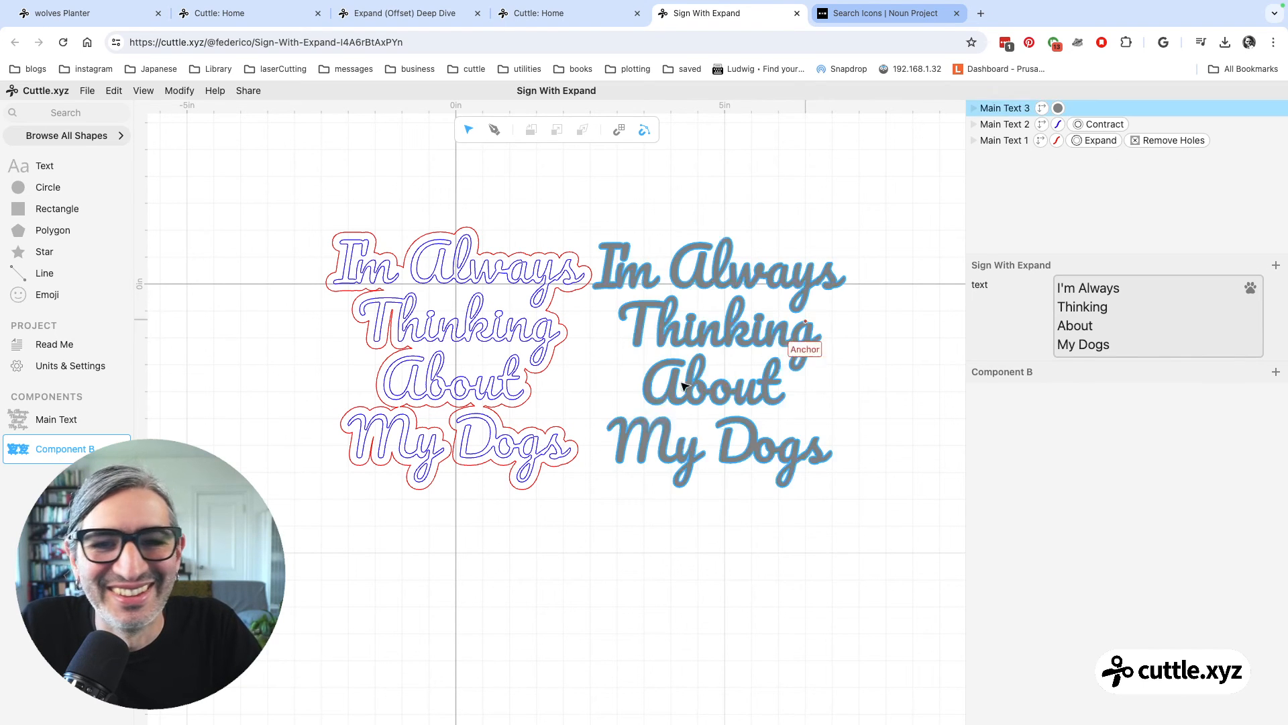
Increase the Expand distance of the red Main Text instance to make the backing wider around the letters
{"action": "left_click", "coordinate": [1096, 141]}
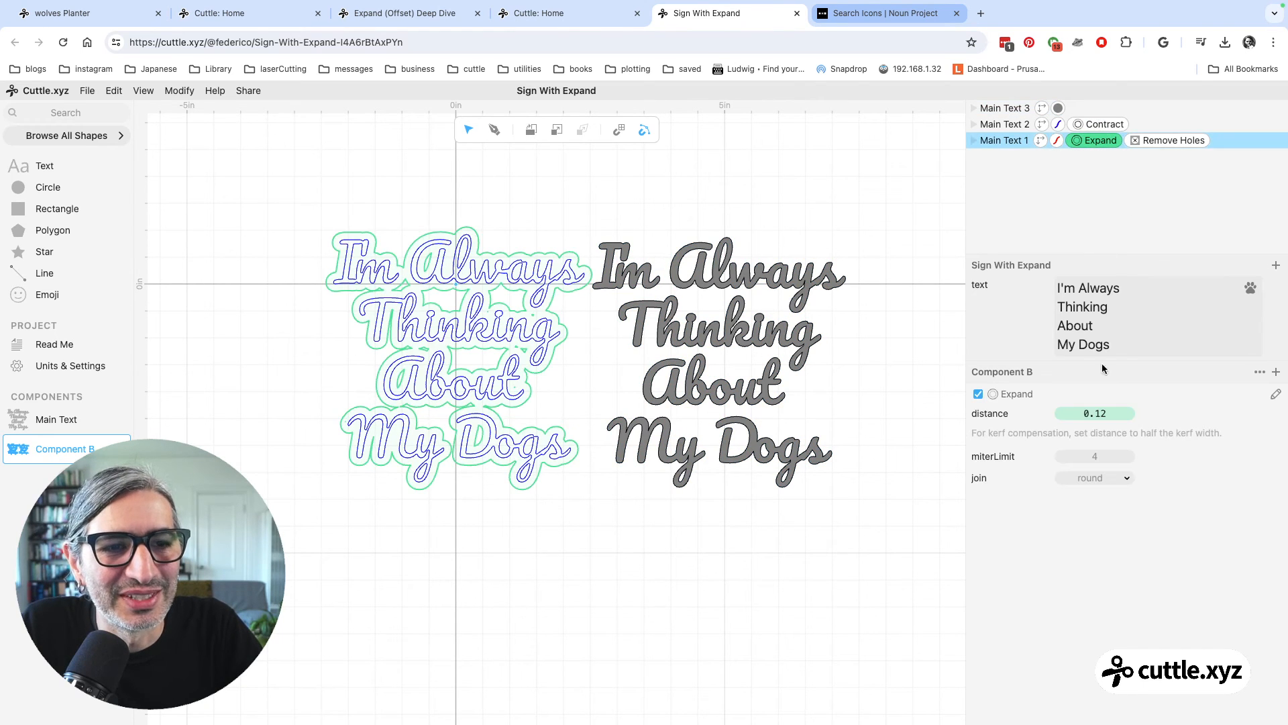
{"action": "left_click", "coordinate": [800, 543]}
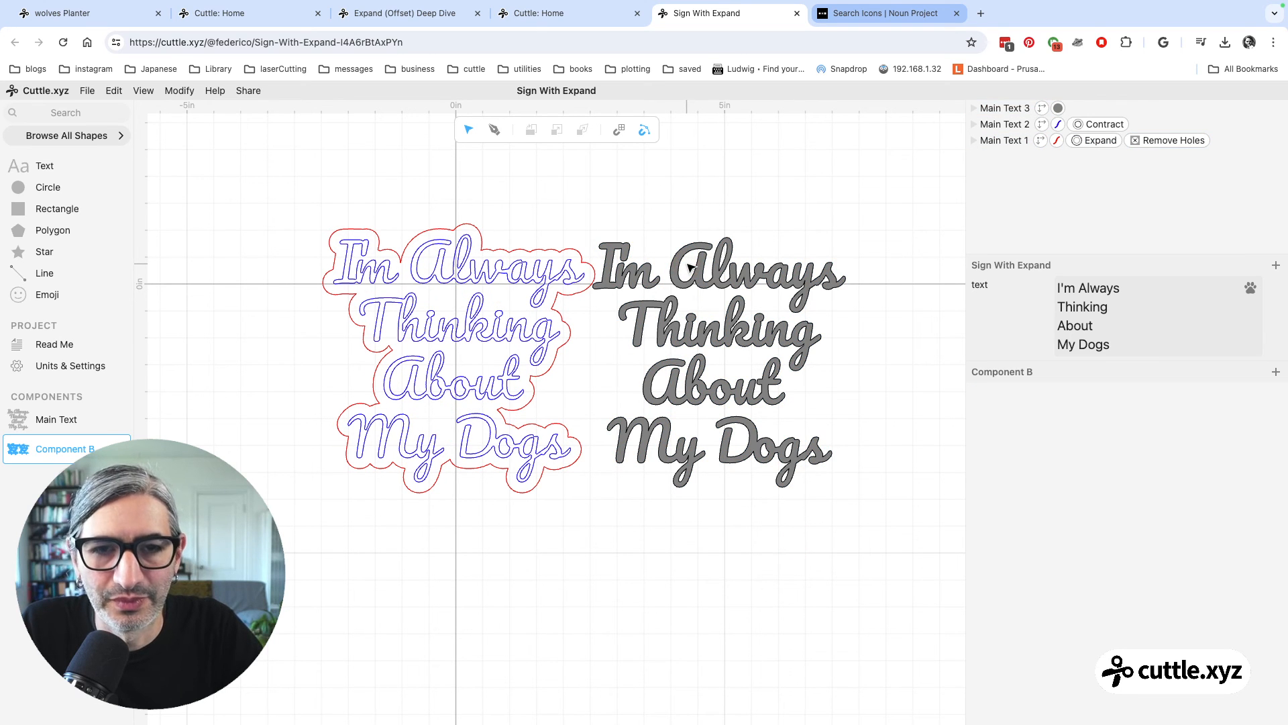
Nudge the gray-filled Main Text instance farther from the red backing, to x 5.04
{"action": "left_click", "coordinate": [752, 282]}
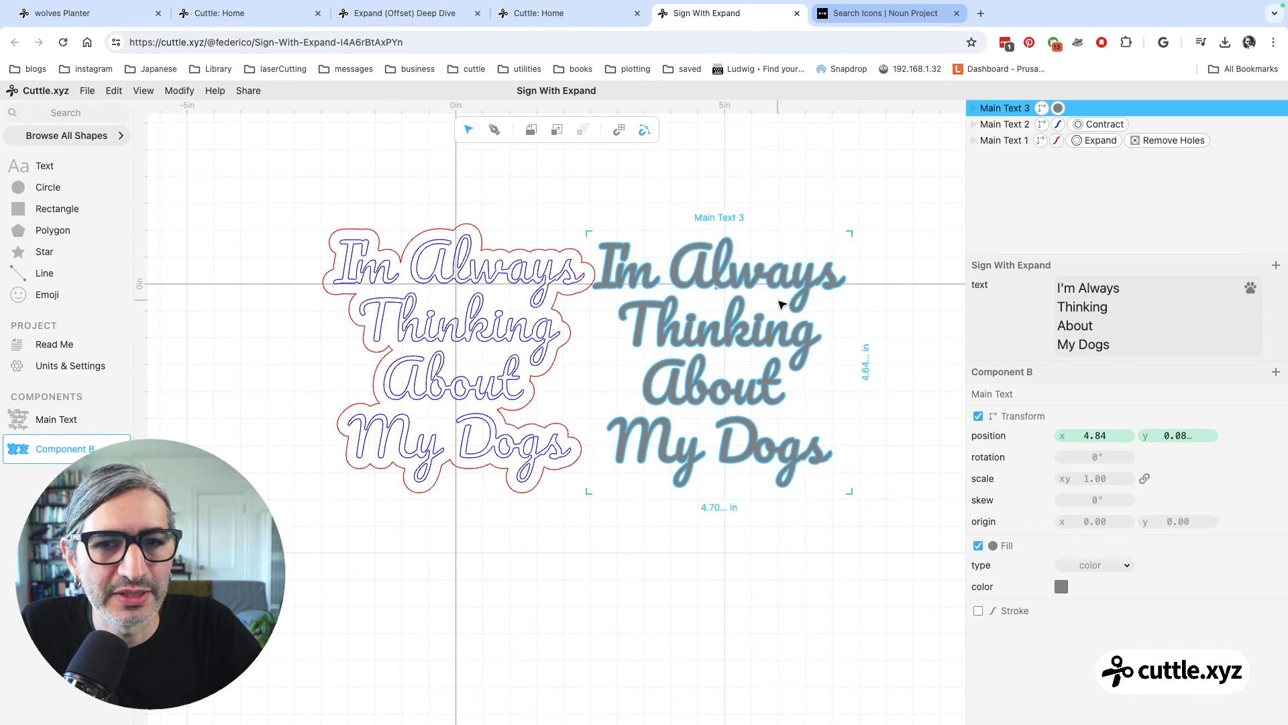
{"action": "key", "text": "Right"}
{"action": "key", "text": "Right"}
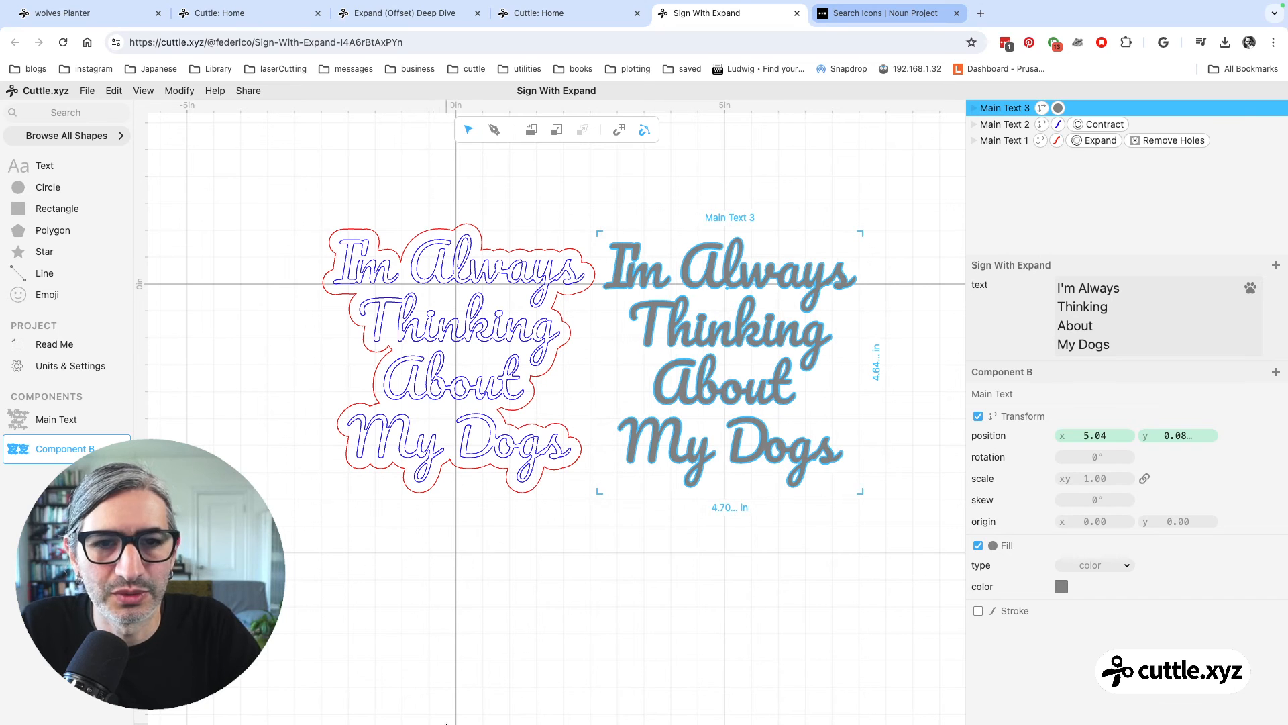
{"action": "left_click", "coordinate": [504, 647]}
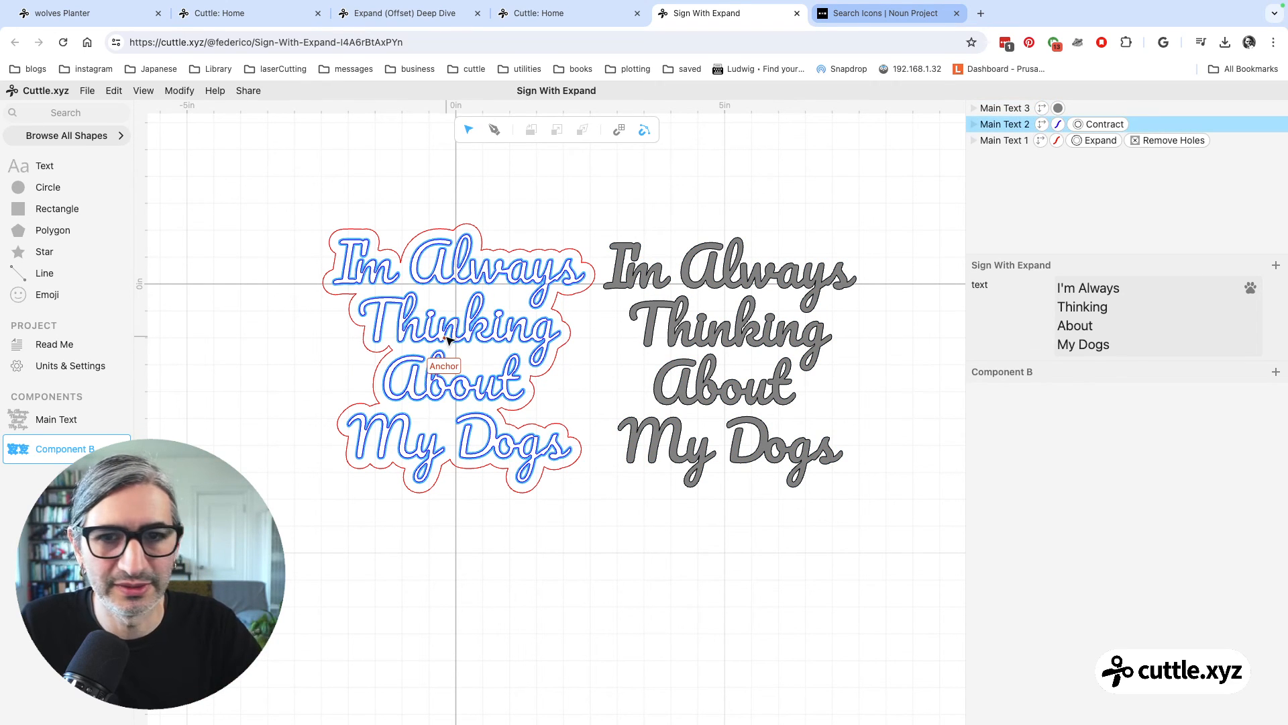
Set the position of the gray-filled Main Text instance to 0, 0 to place it on the sign
{"action": "left_click", "coordinate": [749, 290]}
{"action": "left_click", "coordinate": [1099, 436]}
{"action": "type", "text": "0, 0.0750000298023224)"}
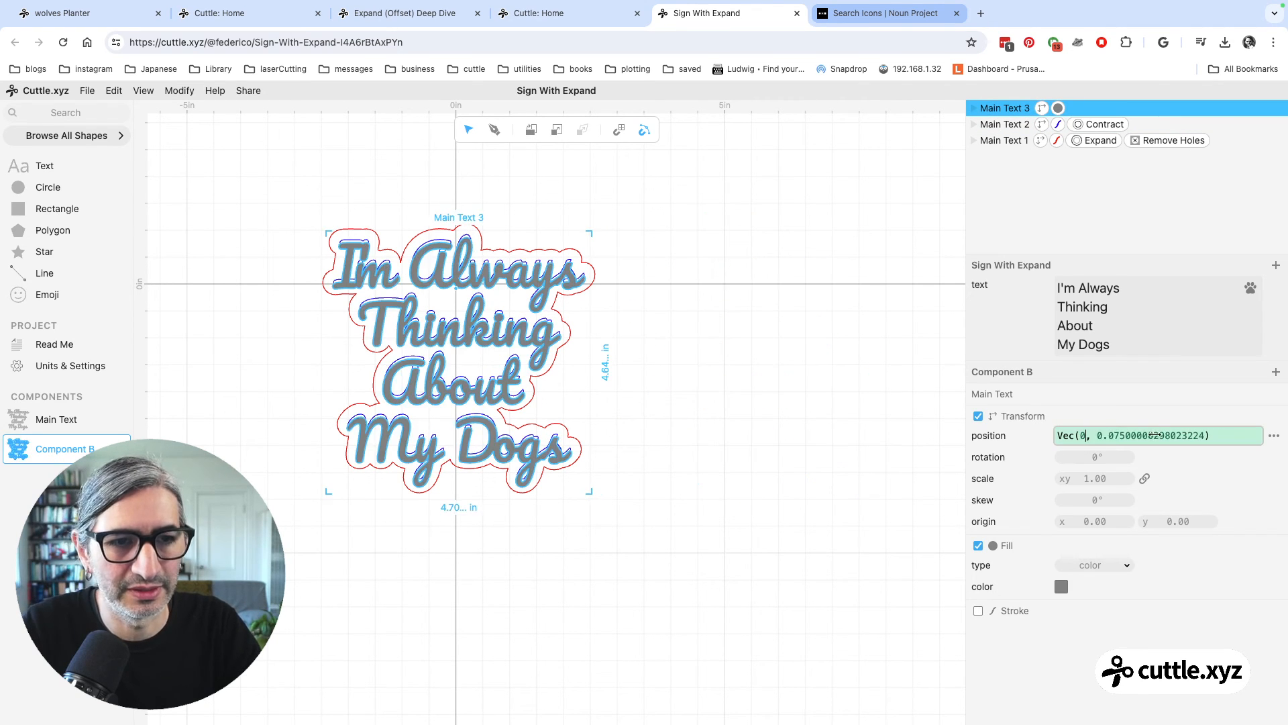
{"action": "double_click", "coordinate": [1154, 434]}
{"action": "type", "text": "0, 0"}
{"action": "left_click", "coordinate": [720, 419]}
Rename Component B as "Preview"
{"action": "scroll", "coordinate": [720, 418], "scroll_direction": "up", "scroll_amount": 5}
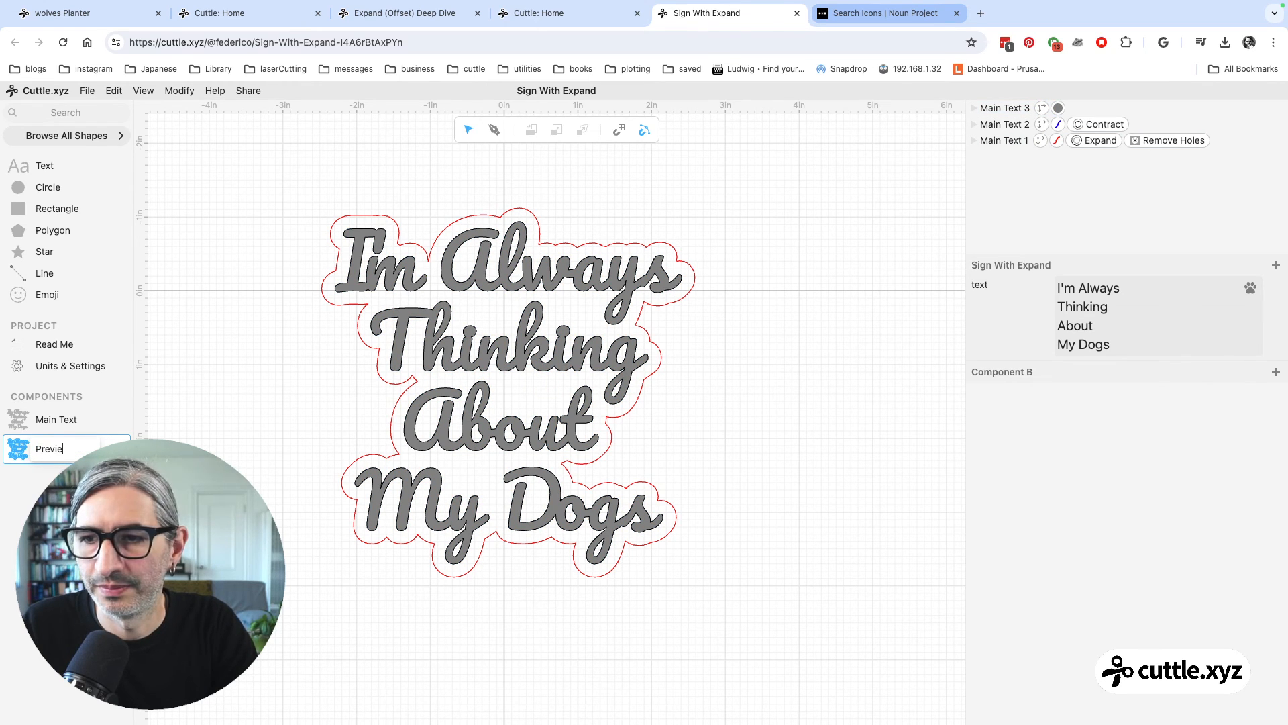
{"action": "key", "text": "Return"}
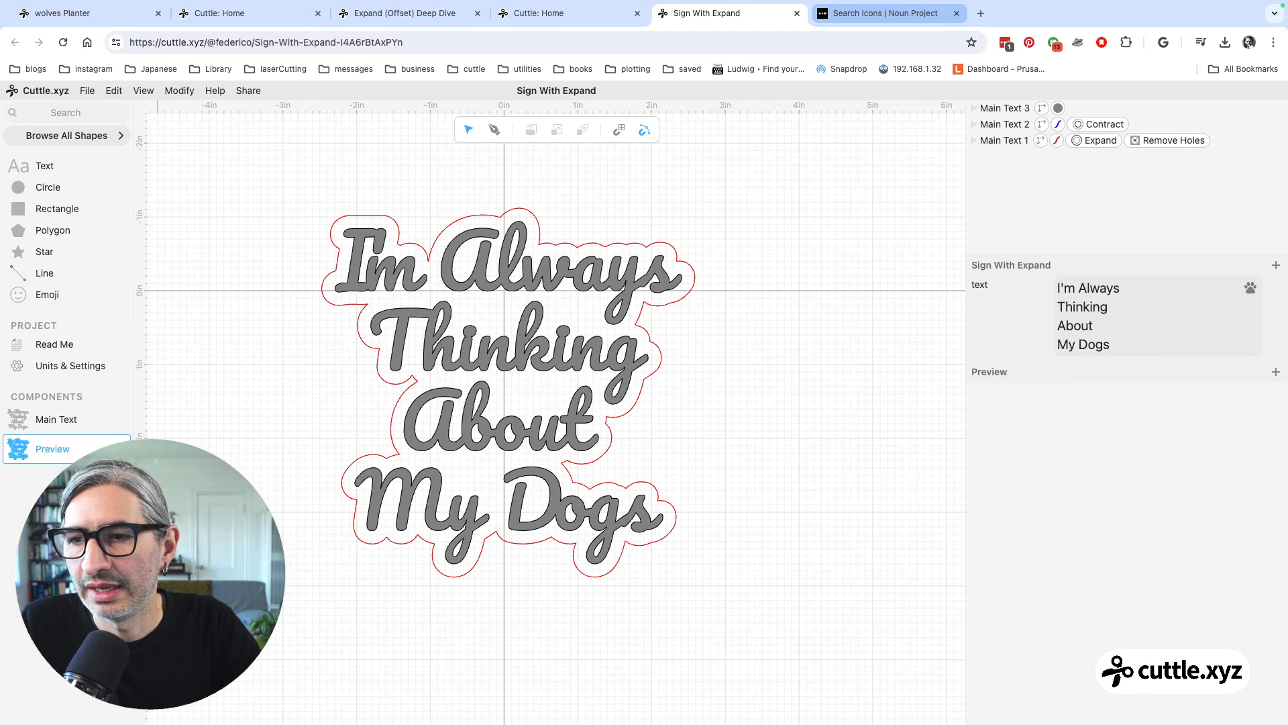
Add a new component to the project and name it "Cut"
{"action": "left_click", "coordinate": [69, 476]}
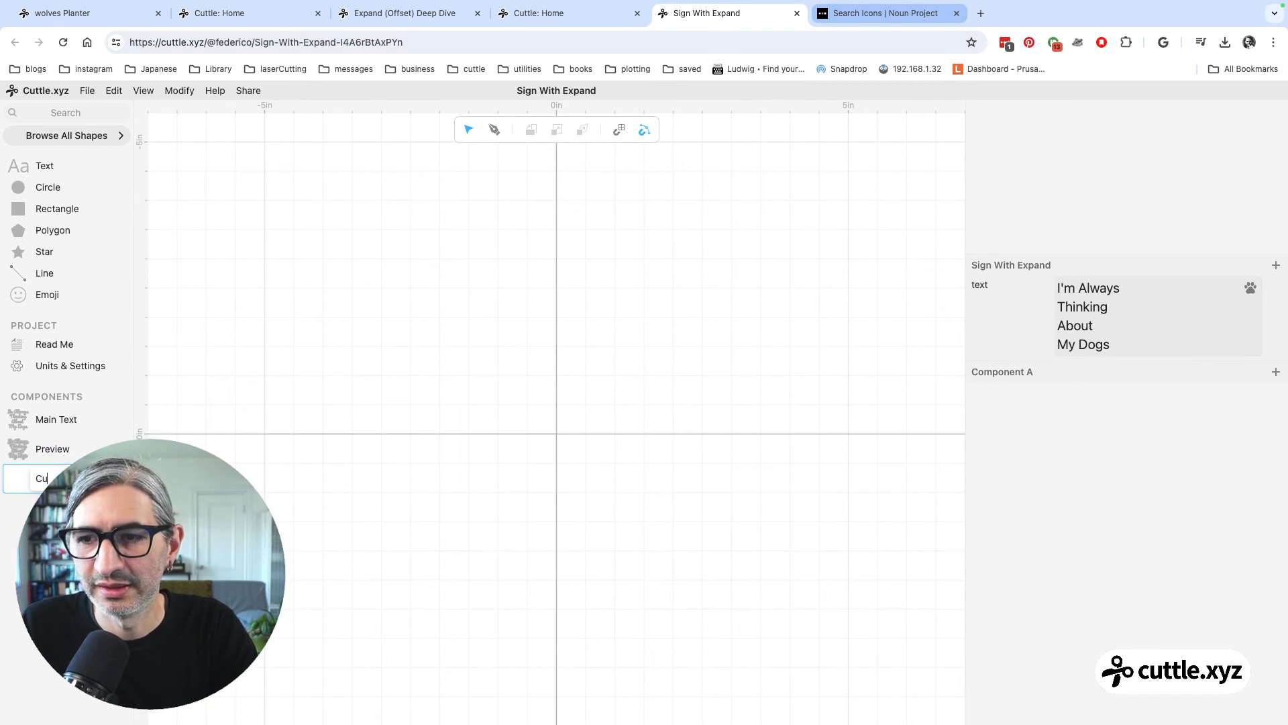
{"action": "left_click", "coordinate": [422, 388]}
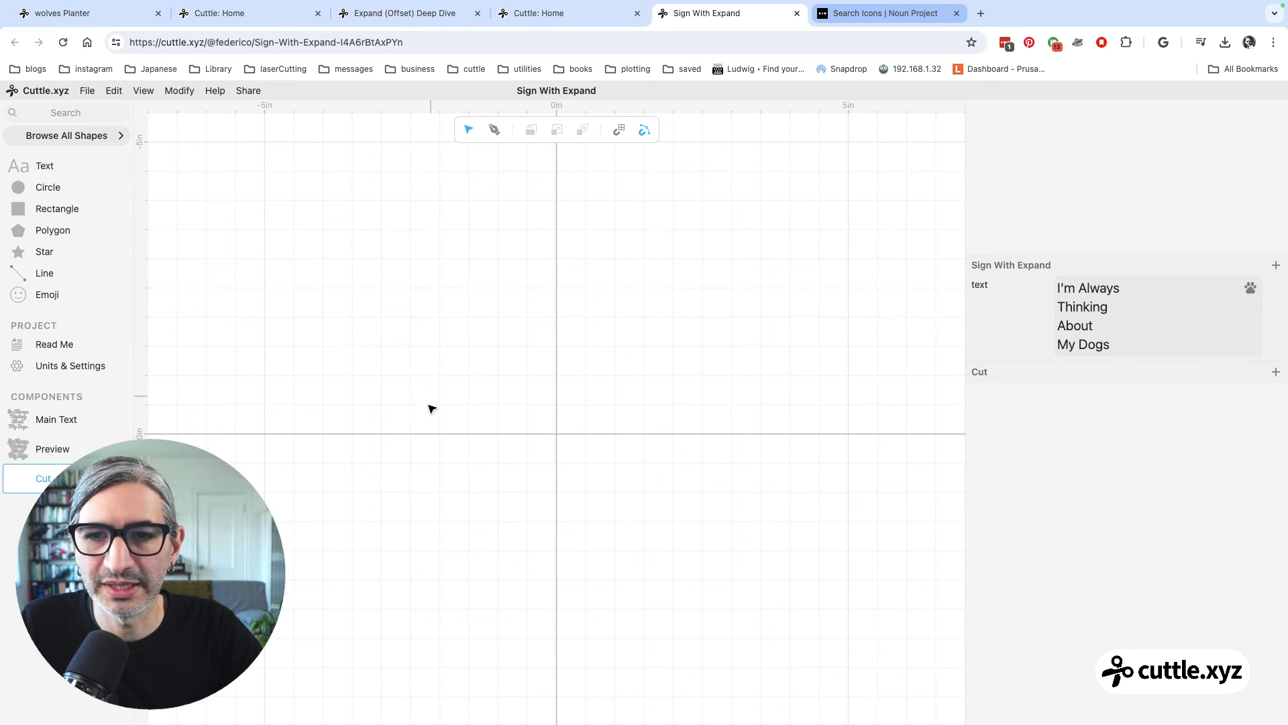
{"action": "scroll", "coordinate": [431, 408], "scroll_direction": "down", "scroll_amount": 1}
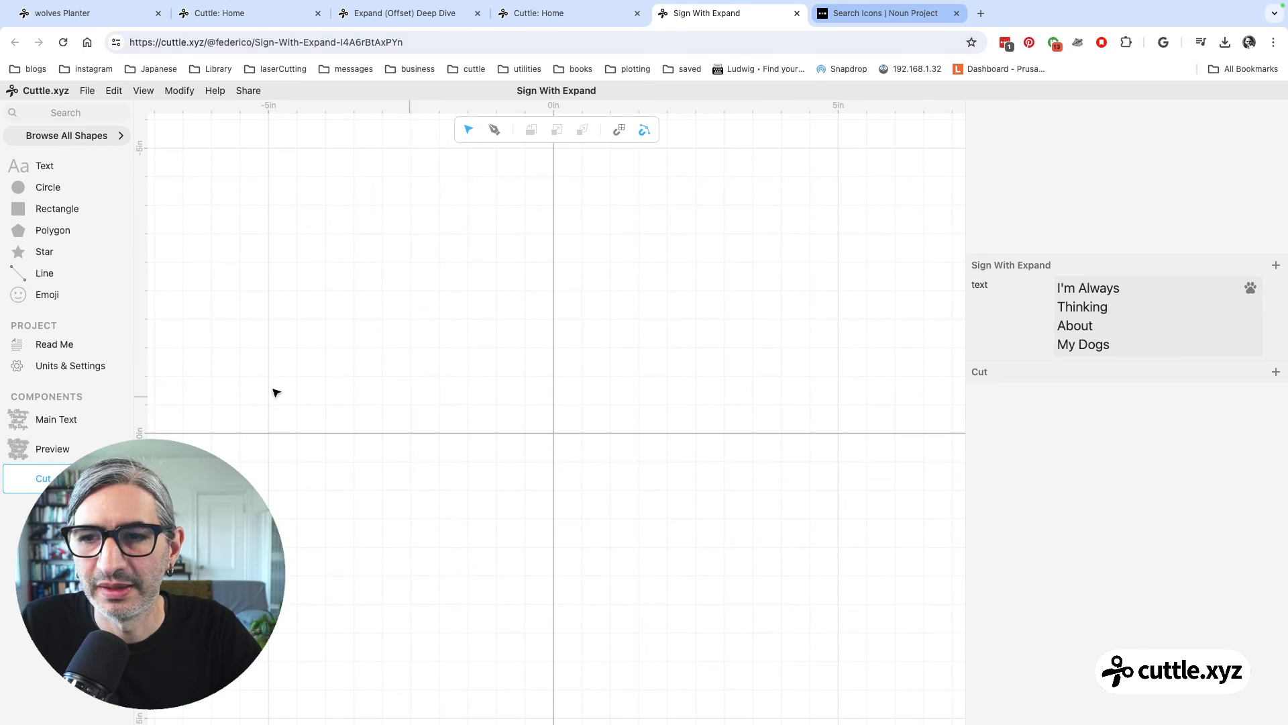
Copy all three Main Text instances from the Preview component and paste them into the Cut component
{"action": "left_click", "coordinate": [20, 449]}
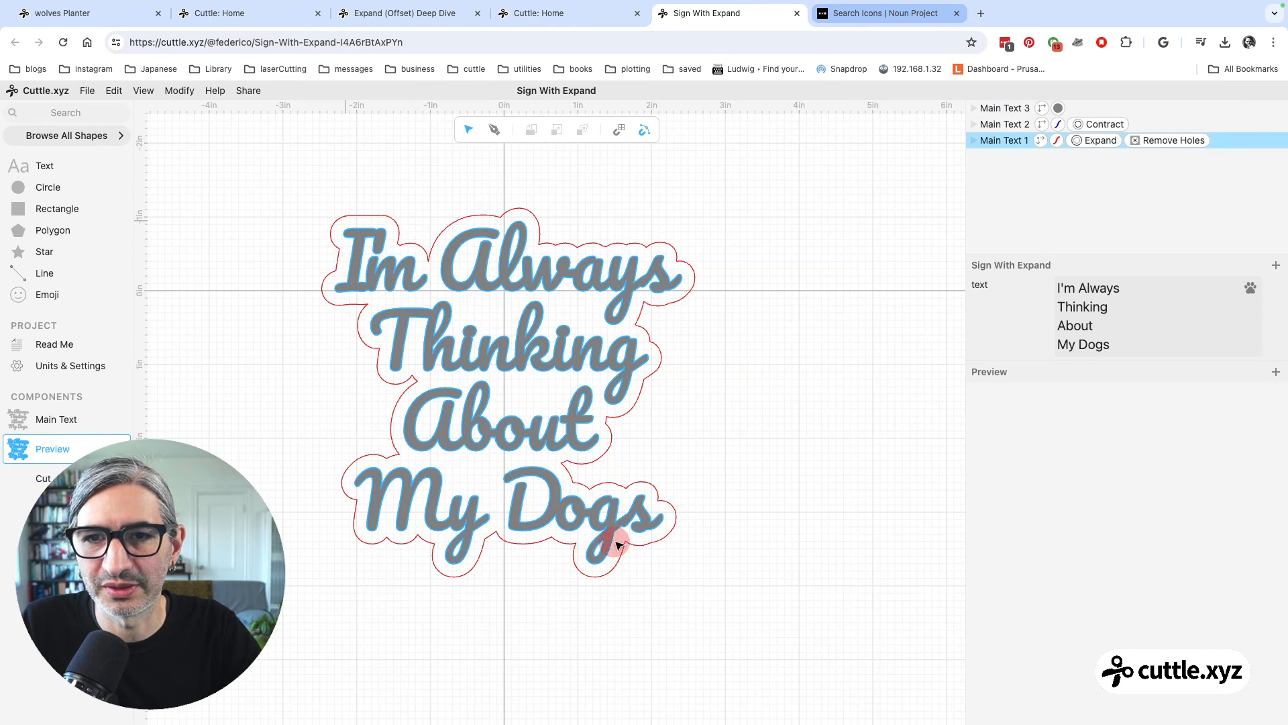
{"action": "left_click_drag", "start_coordinate": [750, 588], "coordinate": [315, 188]}
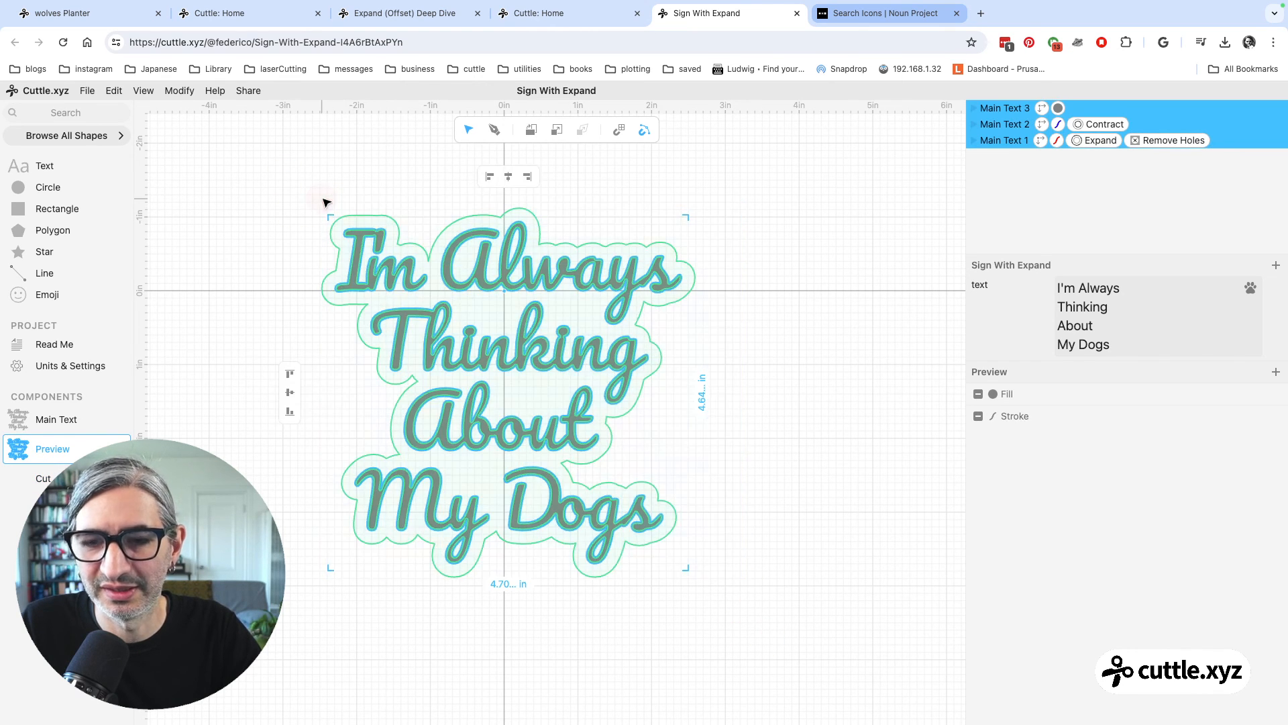
{"action": "key", "text": "ctrl+c"}
{"action": "left_click", "coordinate": [43, 478]}
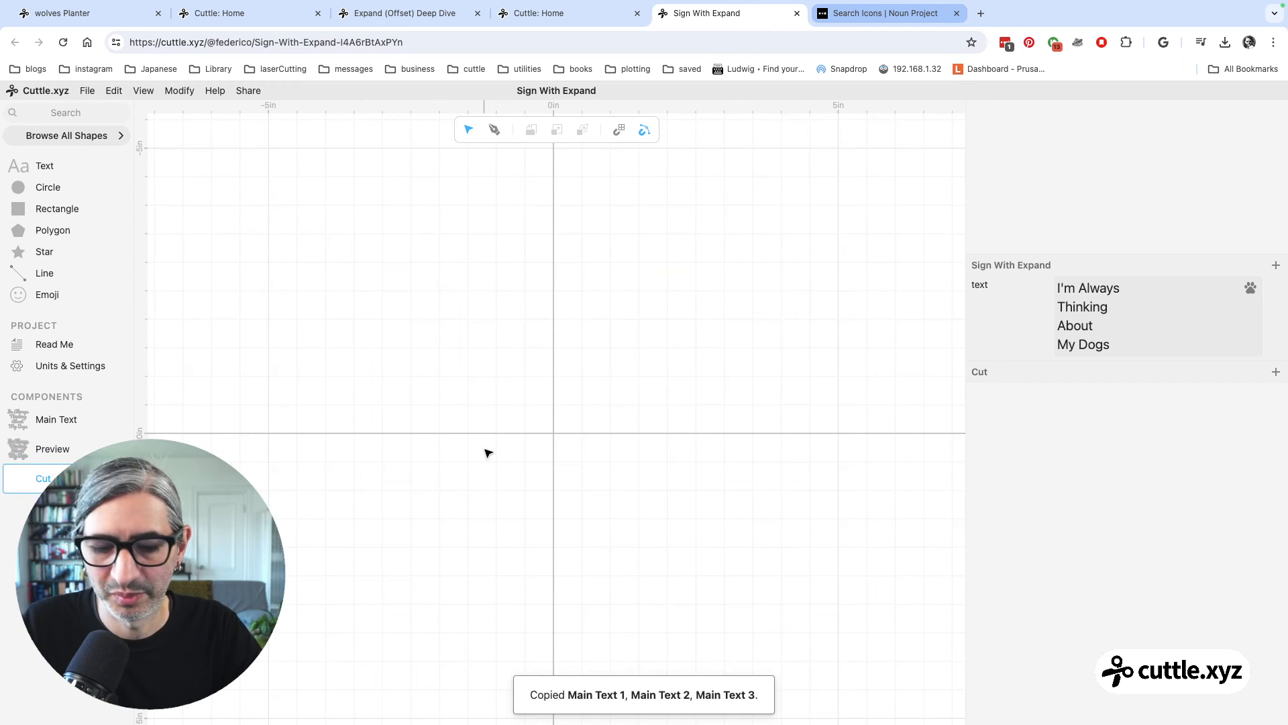
{"action": "key", "text": "ctrl+v"}
{"action": "scroll", "coordinate": [635, 273], "scroll_direction": "down", "scroll_amount": 3}
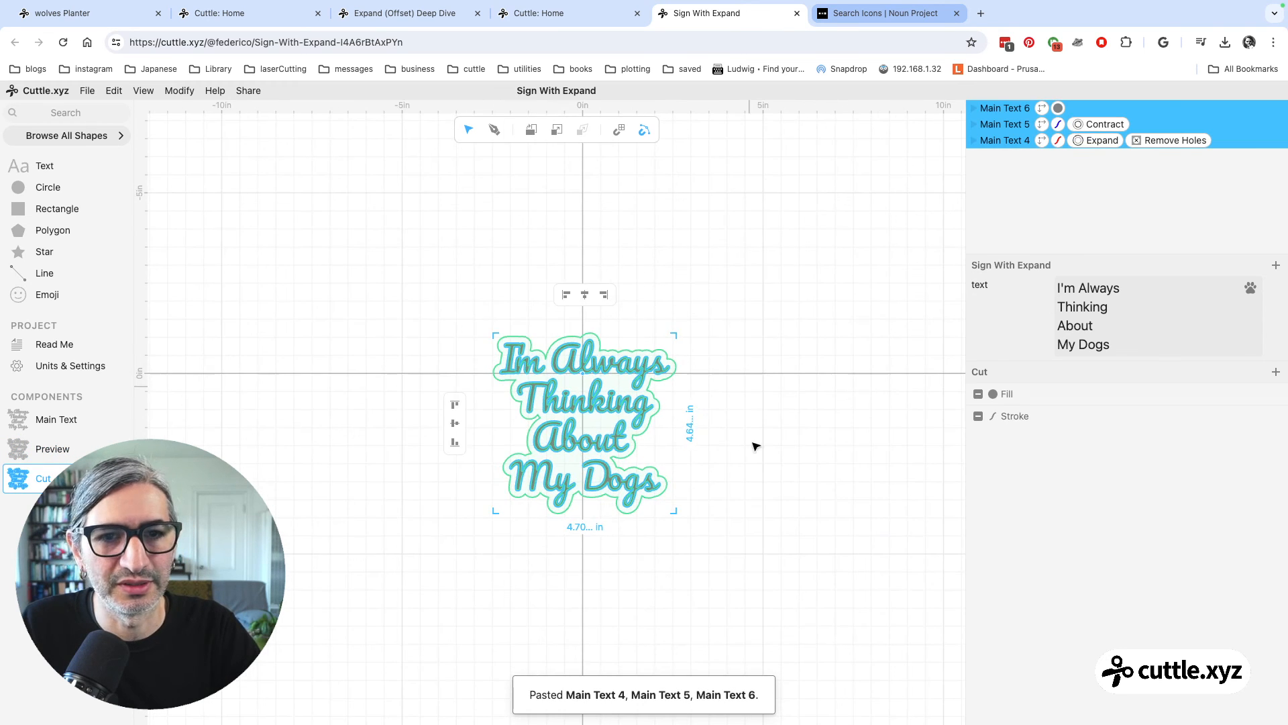
{"action": "left_click_drag", "start_coordinate": [756, 443], "coordinate": [656, 405]}
{"action": "scroll", "coordinate": [658, 412], "scroll_direction": "up", "scroll_amount": 3}
{"action": "left_click", "coordinate": [660, 407]}
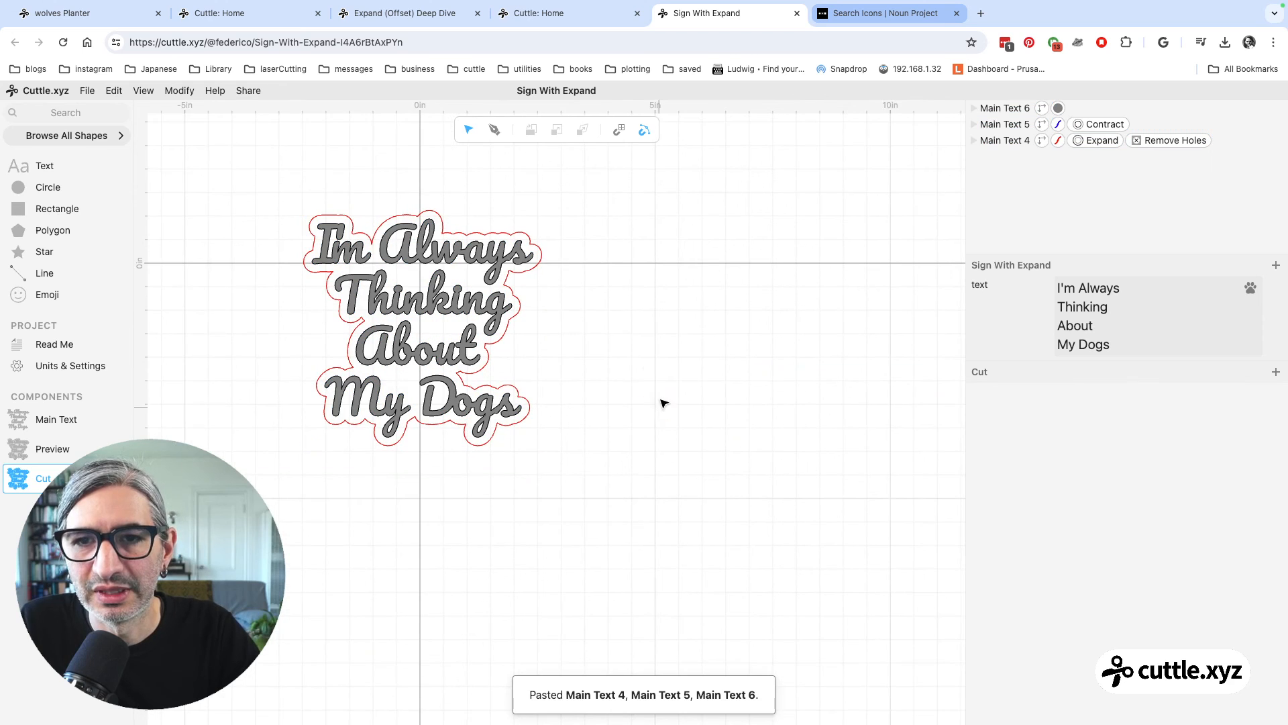
Move the gray-filled Main Text instance in the Cut component clear of the red backing, to x 5.34, y 0.00
{"action": "scroll", "coordinate": [603, 326], "scroll_direction": "up", "scroll_amount": 1}
{"action": "scroll", "coordinate": [602, 325], "scroll_direction": "up", "scroll_amount": 1}
{"action": "left_click", "coordinate": [392, 317]}
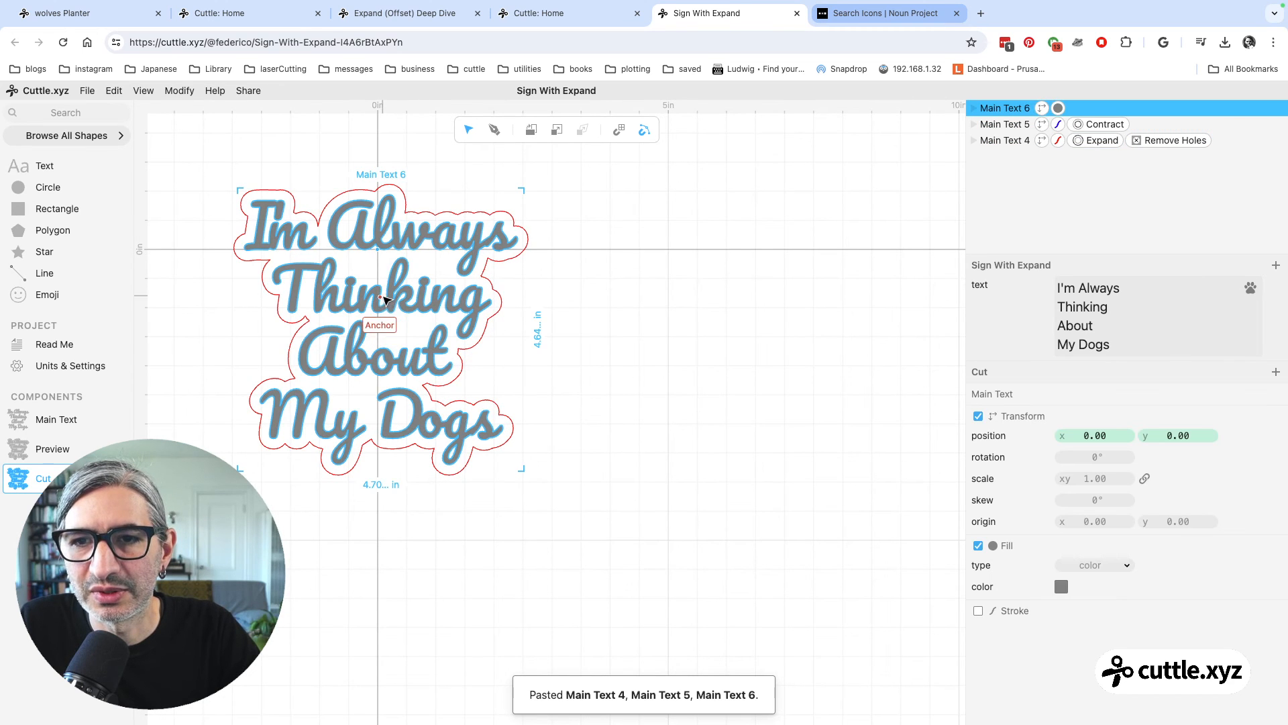
{"action": "left_click_drag", "start_coordinate": [386, 251], "coordinate": [691, 250]}
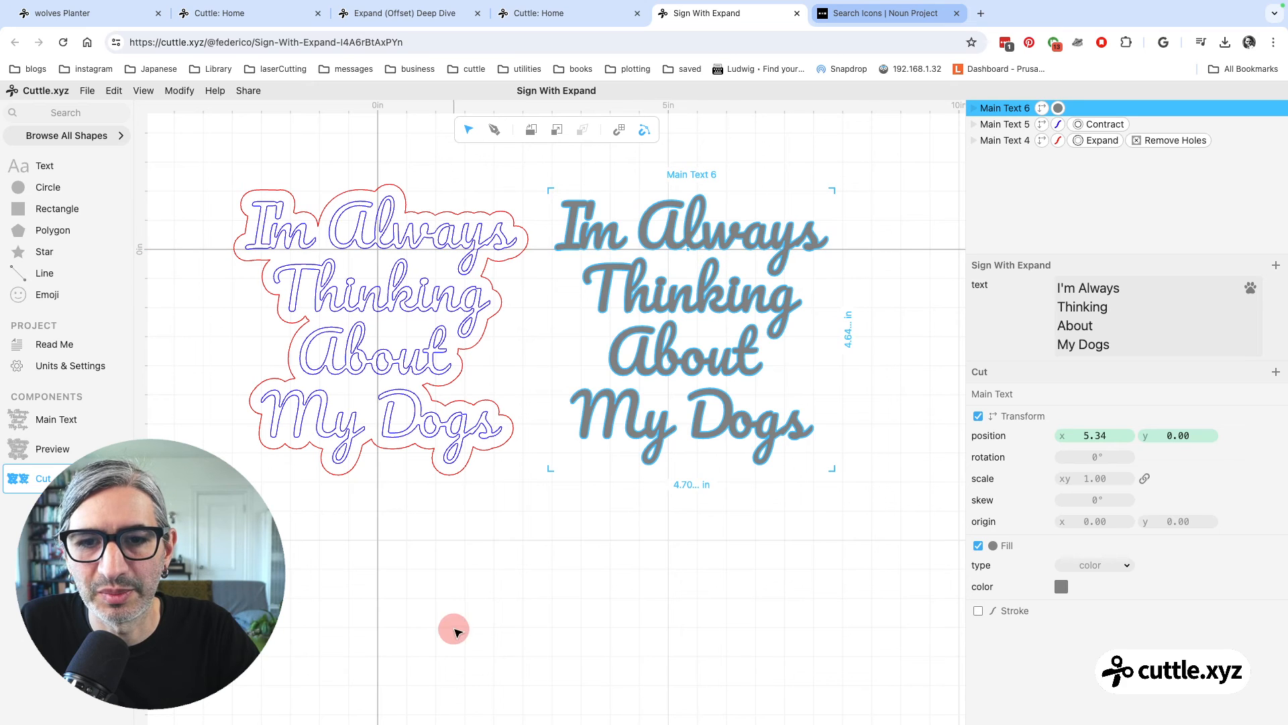
{"action": "left_click", "coordinate": [451, 627]}
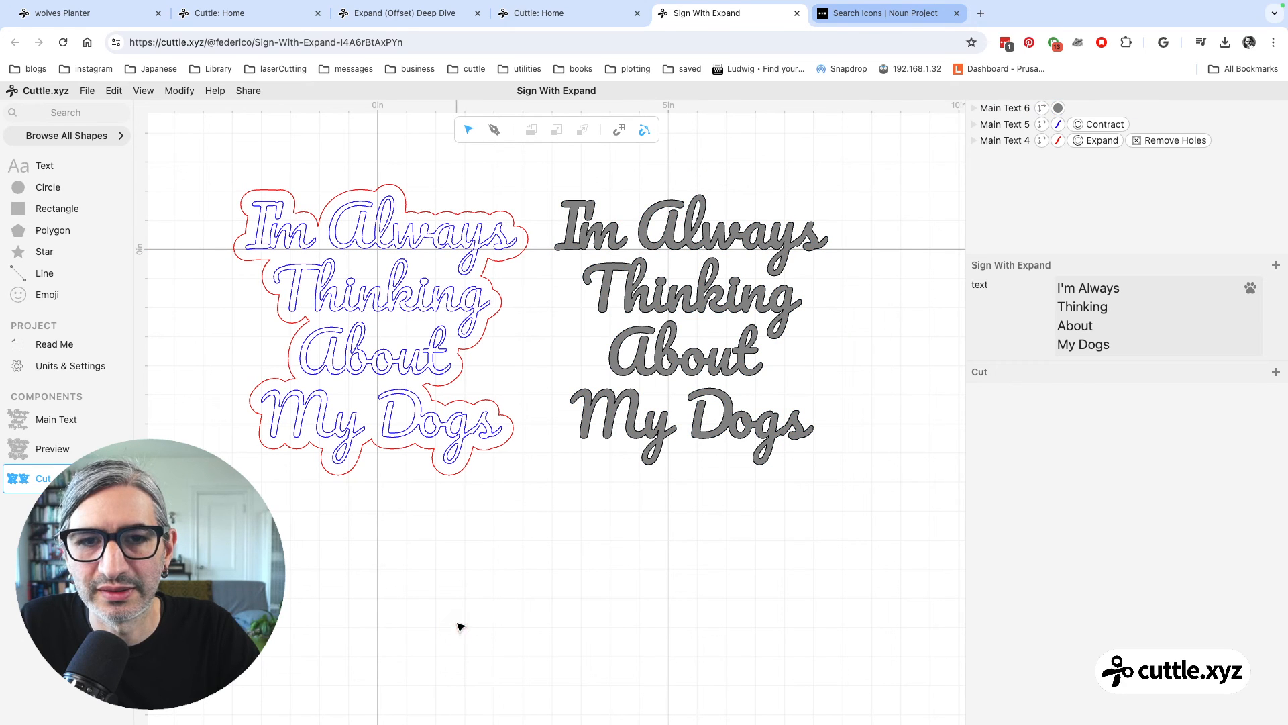
Remove the fill from the separated gray Main Text instance and give it a red hairline stroke
{"action": "left_click", "coordinate": [718, 227]}
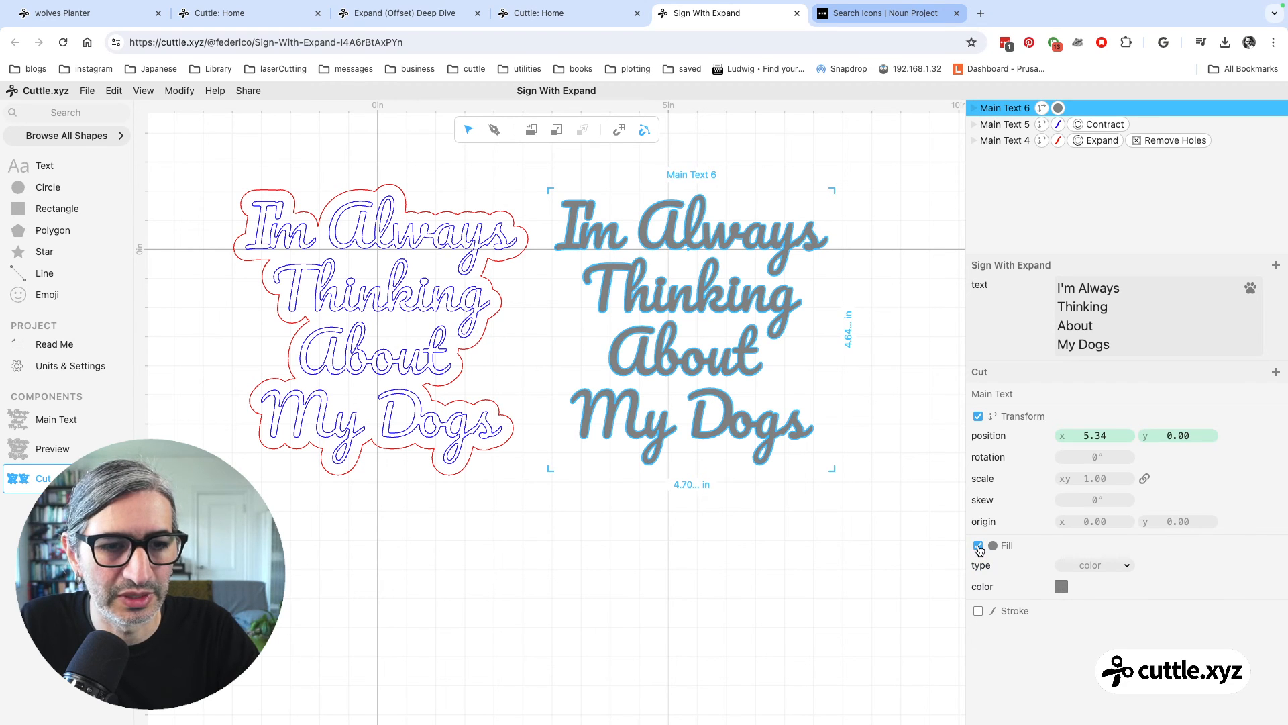
{"action": "left_click", "coordinate": [978, 547]}
{"action": "left_click", "coordinate": [977, 569]}
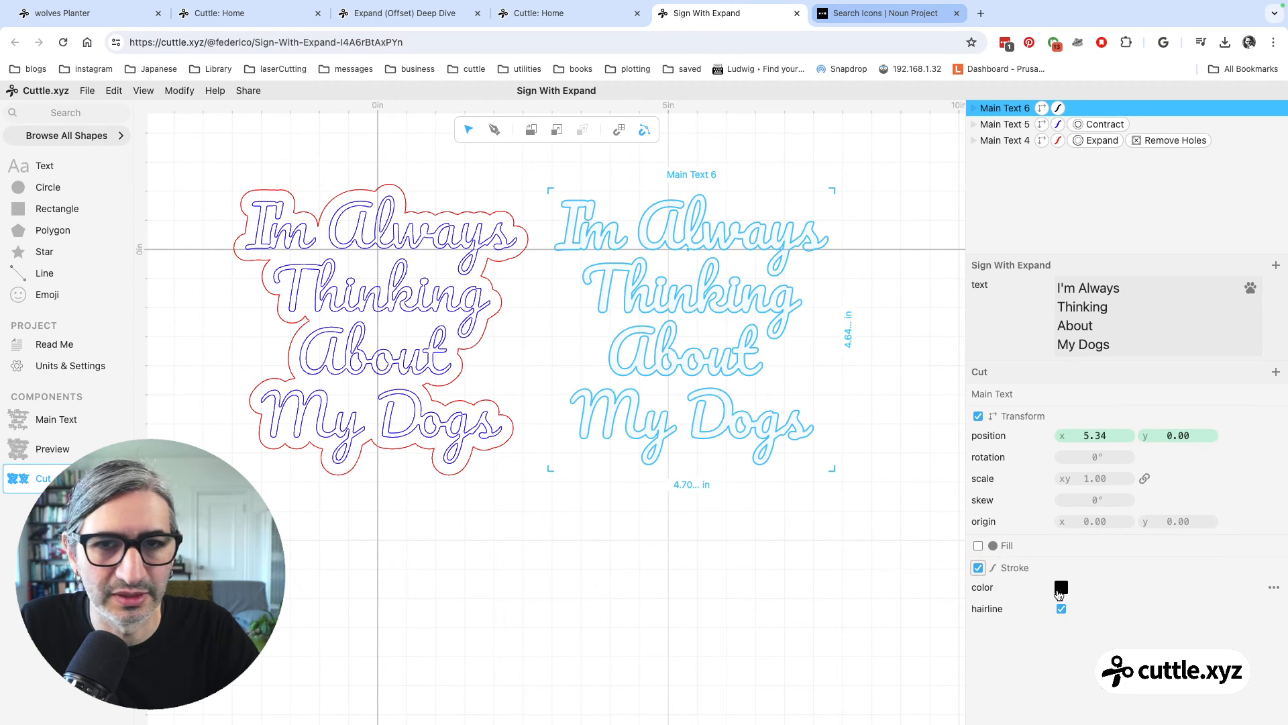
{"action": "left_click", "coordinate": [1061, 588]}
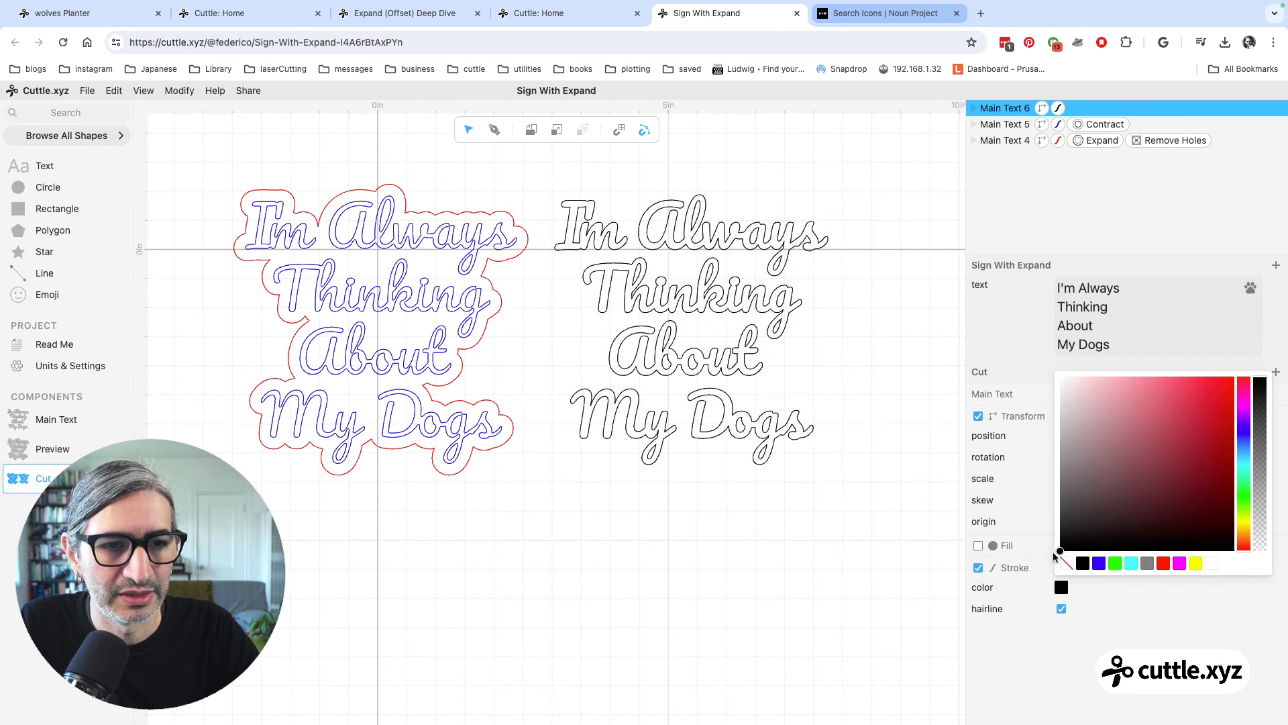
{"action": "left_click", "coordinate": [1165, 563]}
{"action": "left_click", "coordinate": [742, 508]}
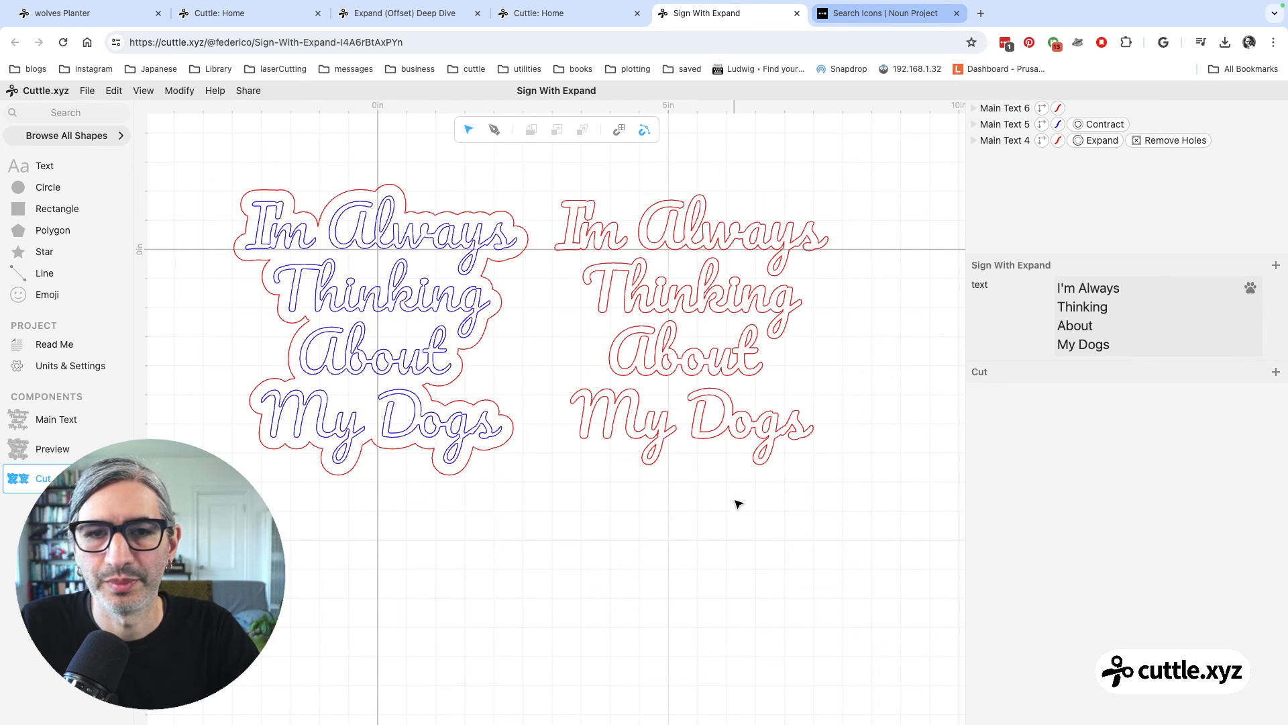
{"action": "scroll", "coordinate": [630, 466], "scroll_direction": "down", "scroll_amount": 1}
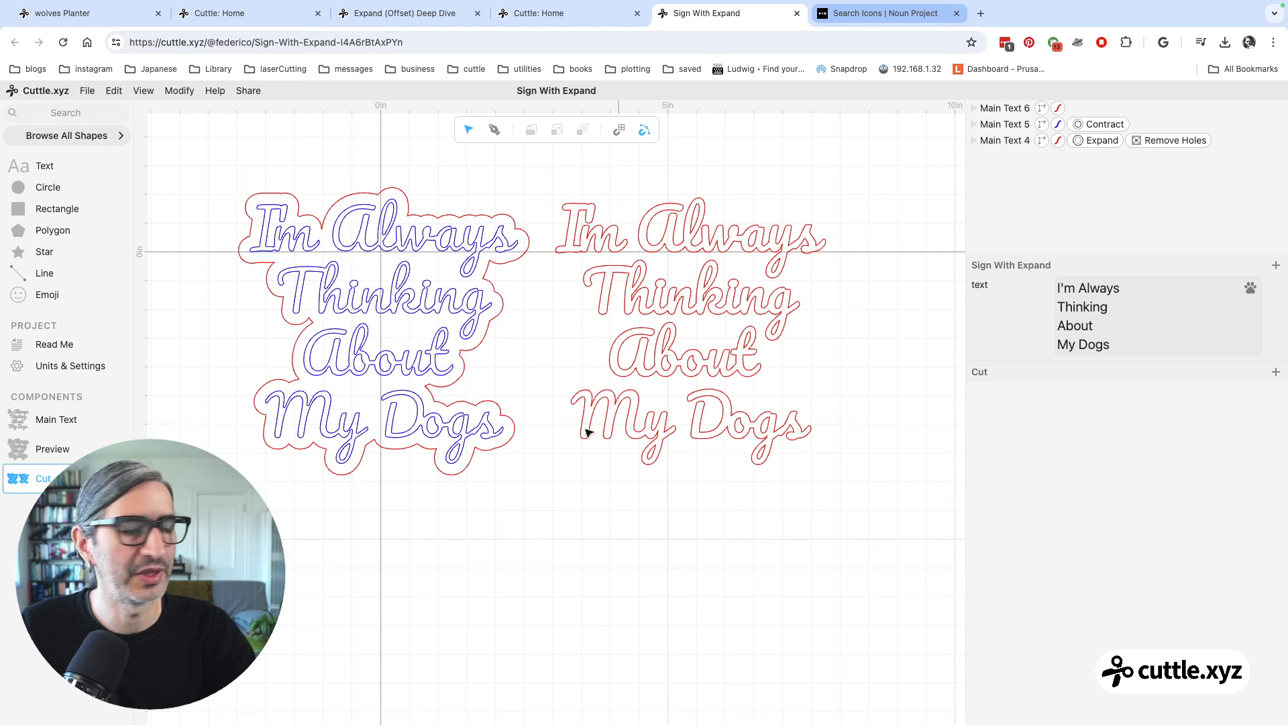
{"action": "scroll", "coordinate": [495, 367], "scroll_direction": "up", "scroll_amount": 1}
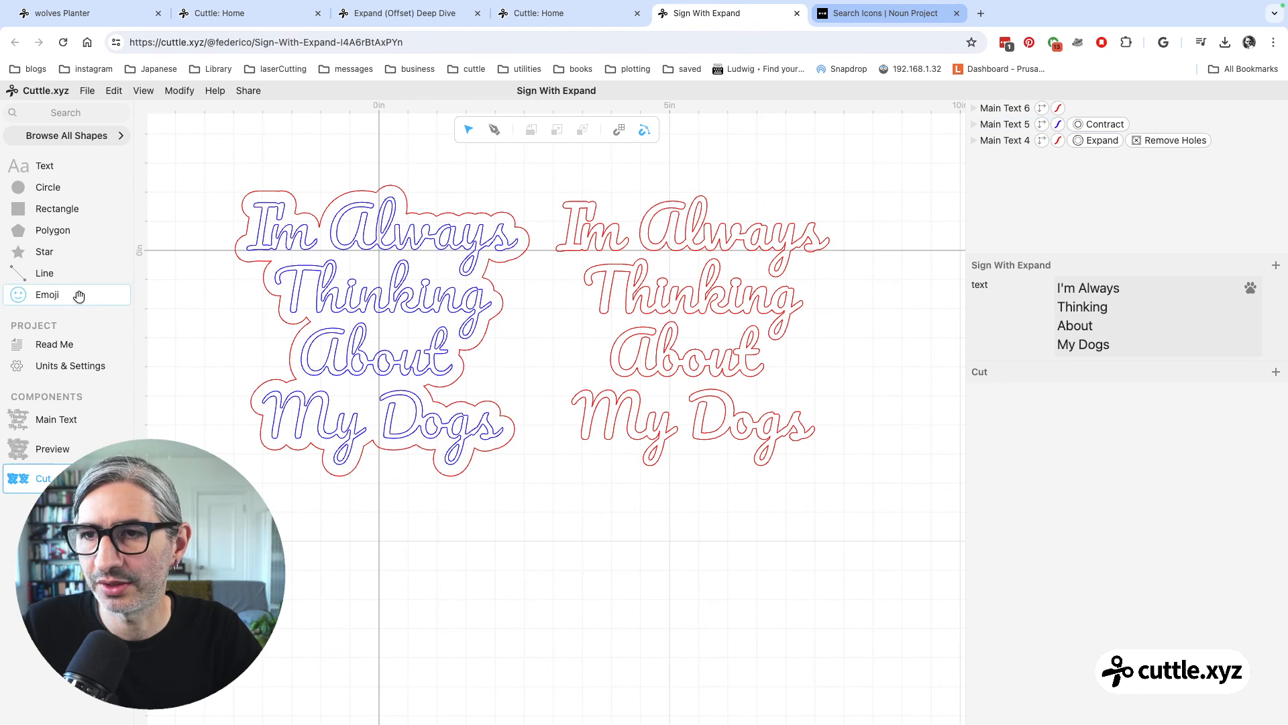
Add a level 1 heading "Preview" to the project's Read Me and embed the Preview component beneath it
{"action": "left_click", "coordinate": [56, 345]}
{"action": "left_click", "coordinate": [518, 280]}
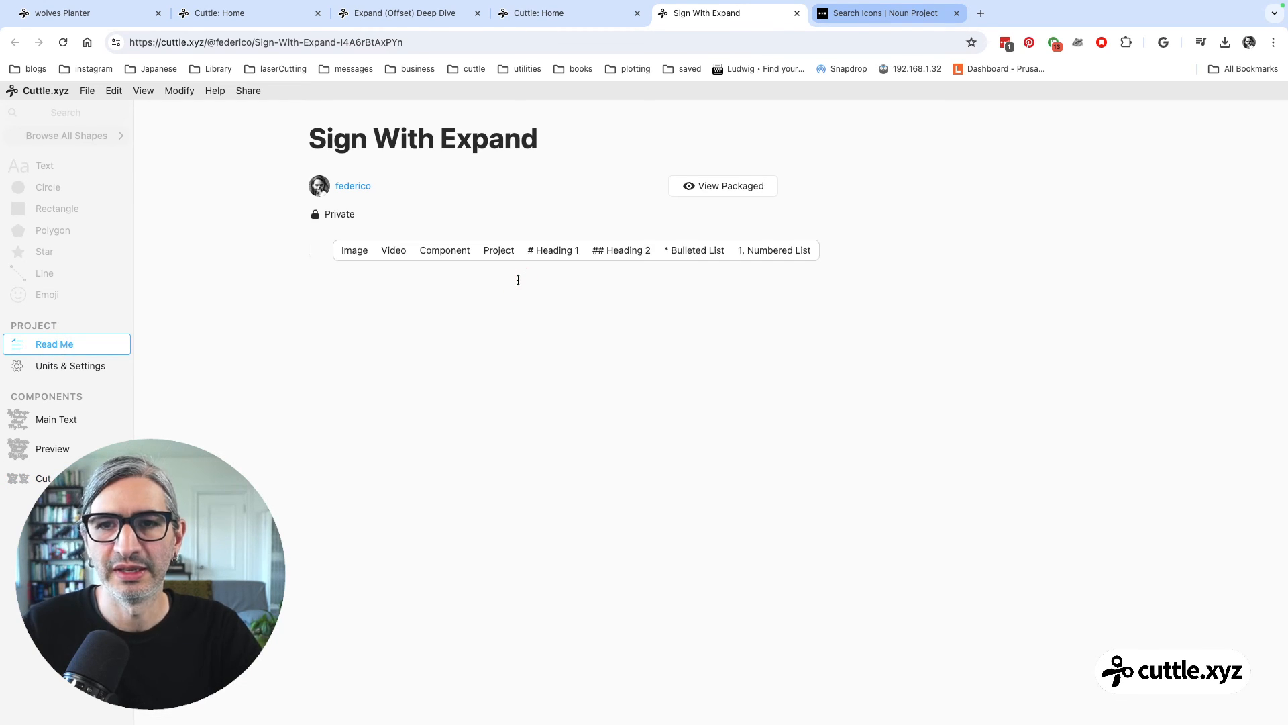
{"action": "left_click", "coordinate": [558, 256]}
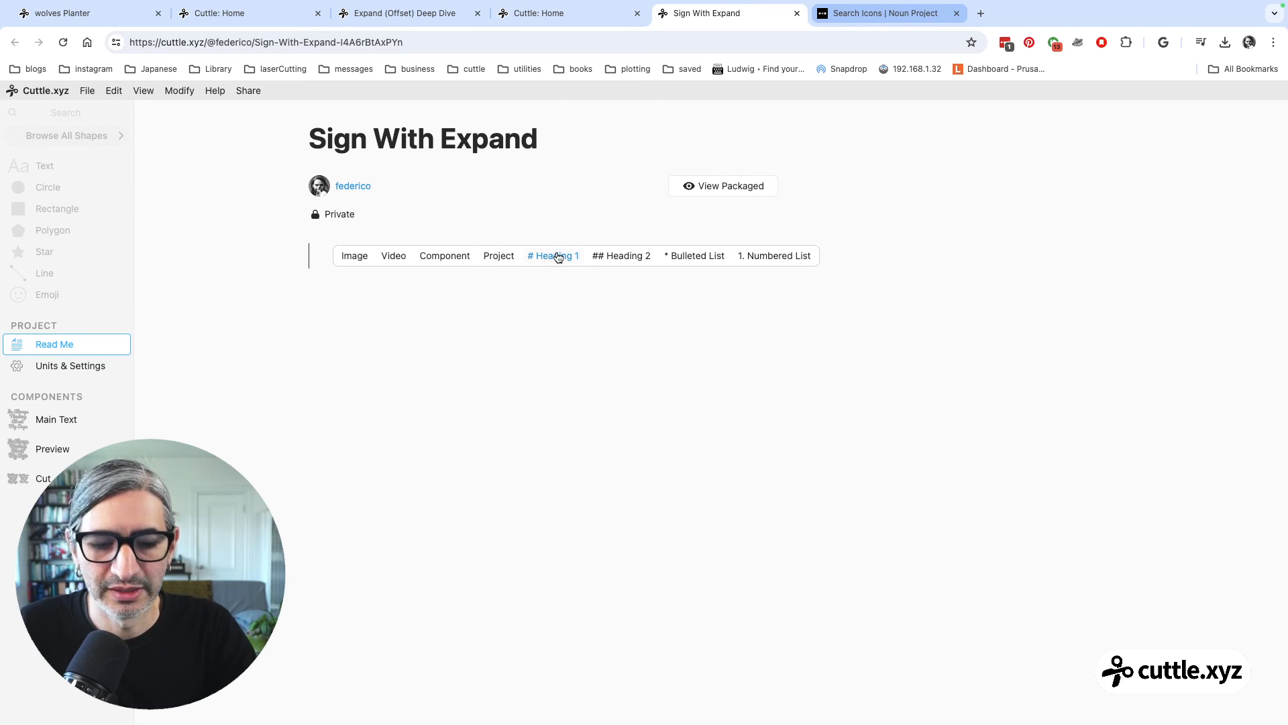
{"action": "type", "text": "Preview"}
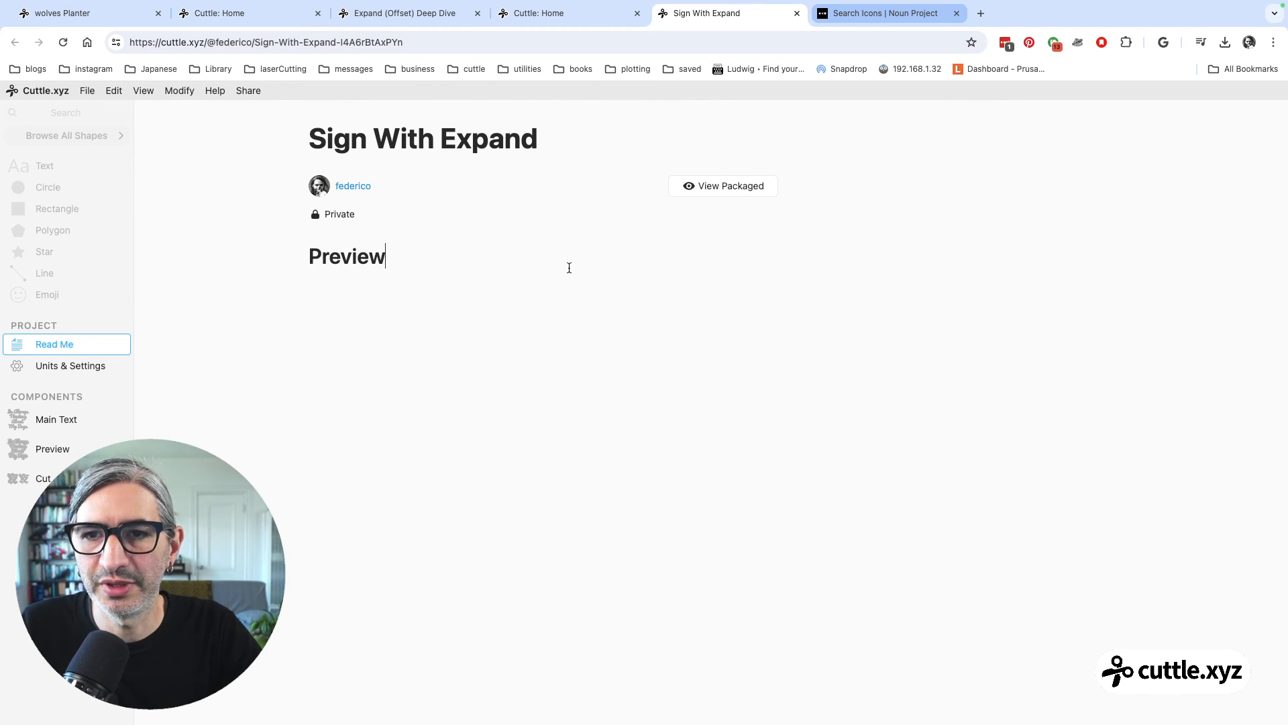
{"action": "key", "text": "Return"}
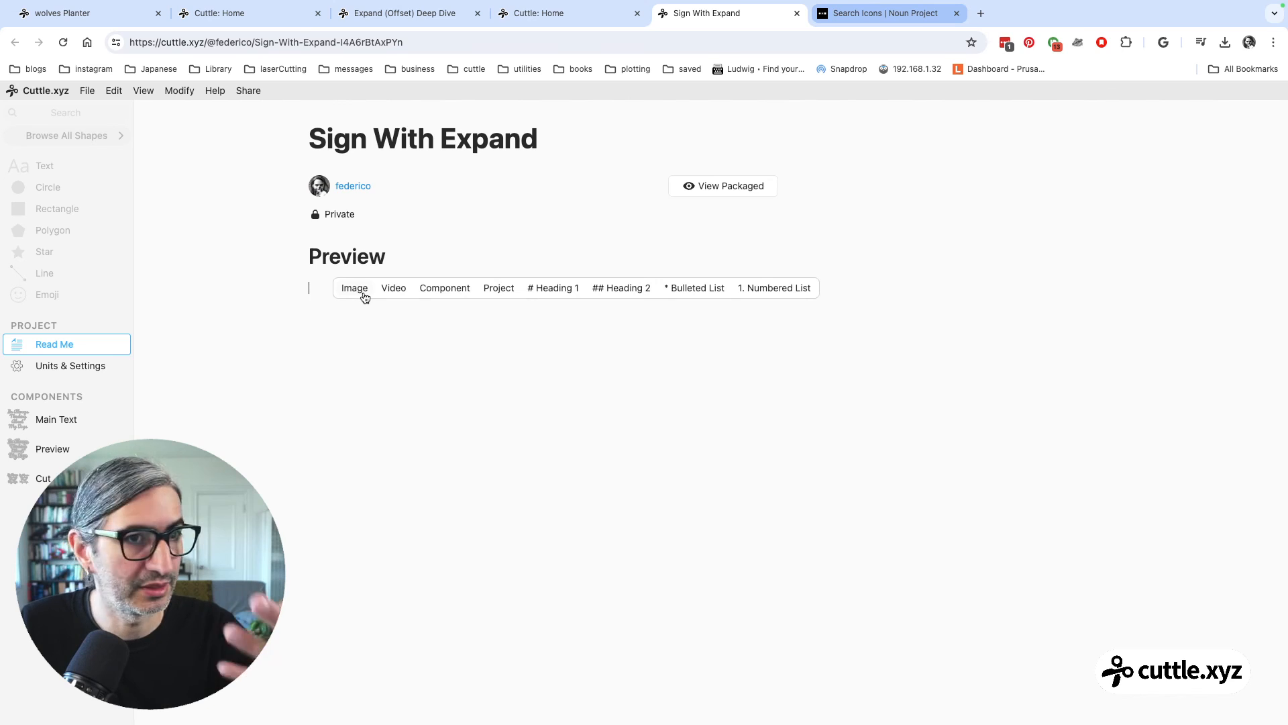
{"action": "left_click", "coordinate": [444, 290]}
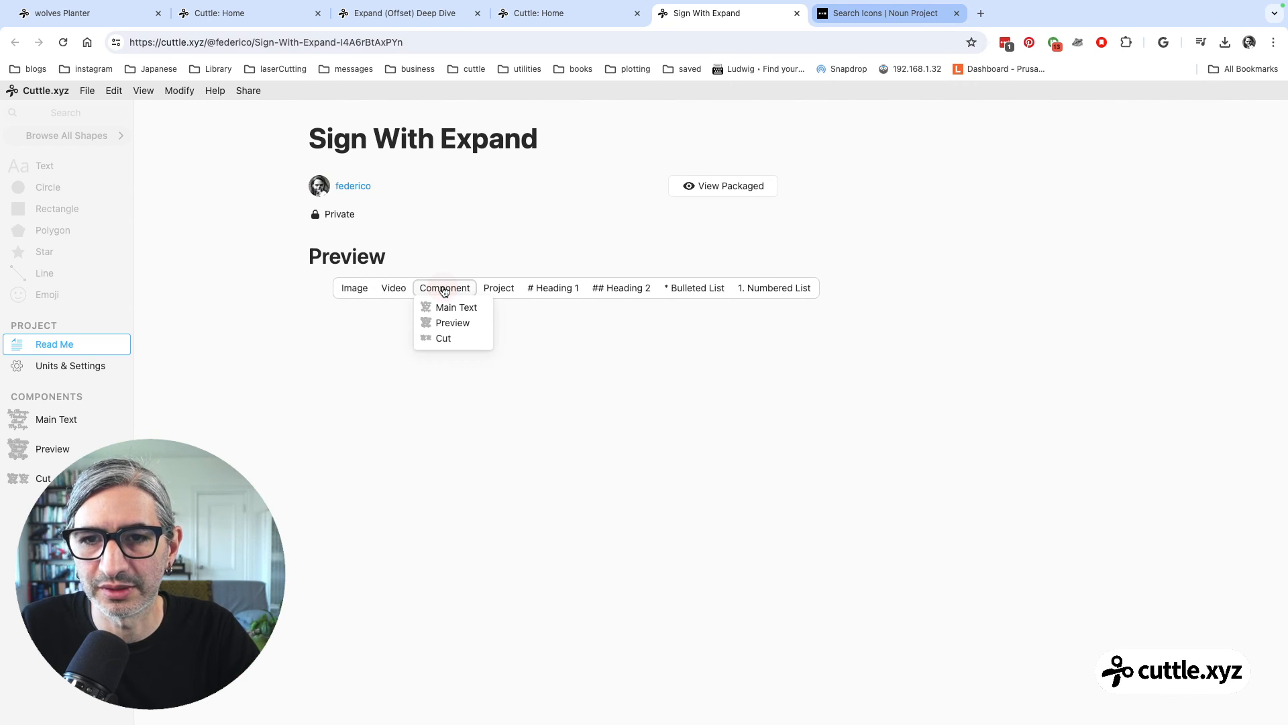
{"action": "left_click", "coordinate": [453, 323]}
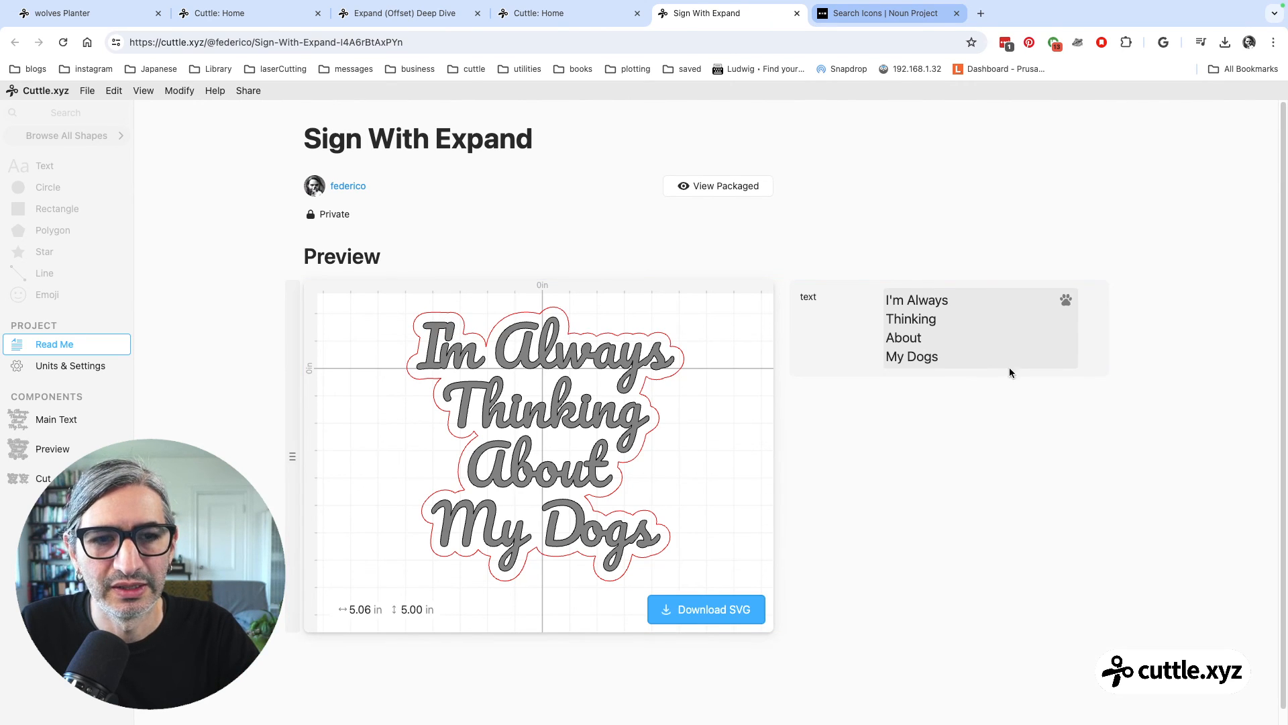
Change the third line of the embedded Preview component's text parameter to "About Feeding"
{"action": "left_click", "coordinate": [947, 356]}
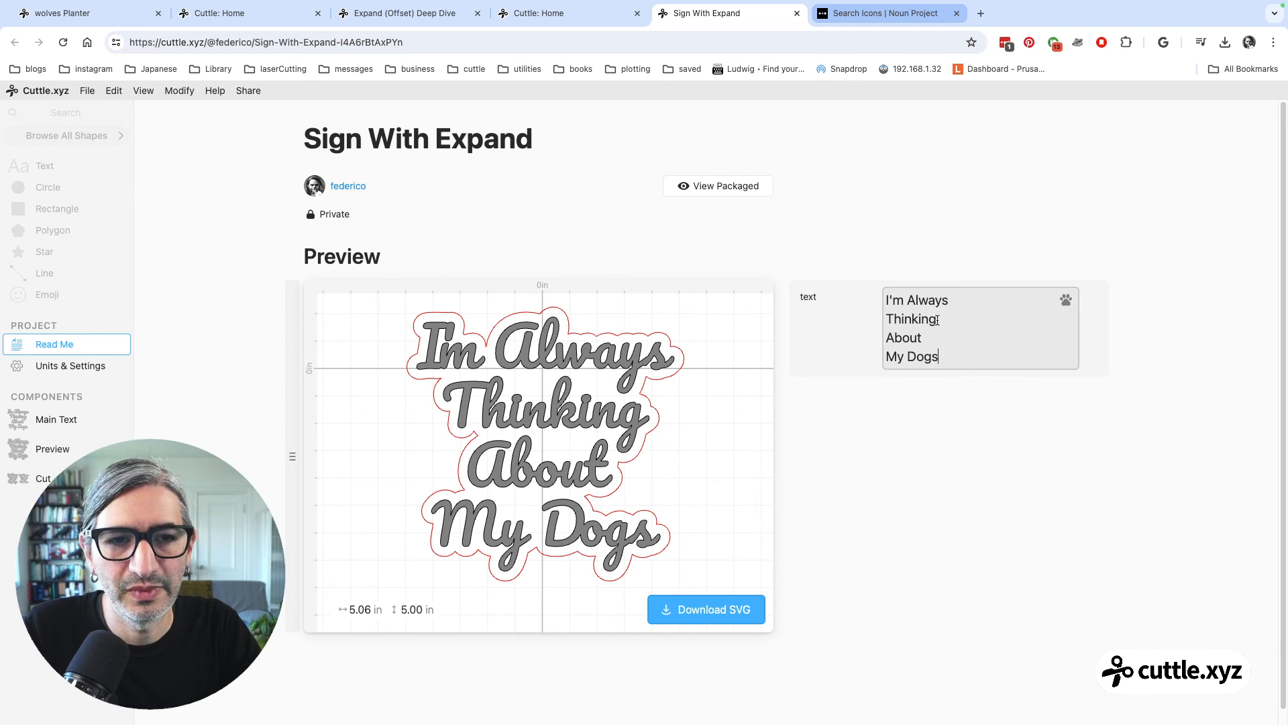
{"action": "left_click", "coordinate": [936, 336]}
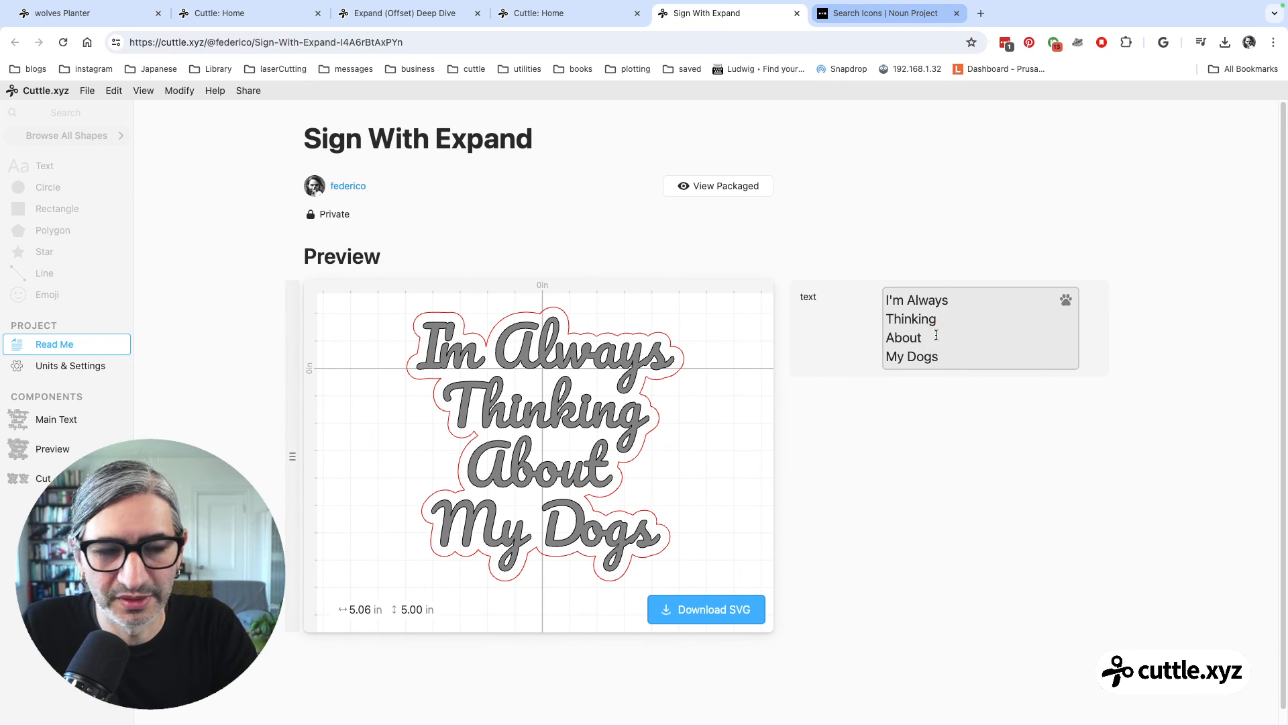
{"action": "type", "text": "Feeding"}
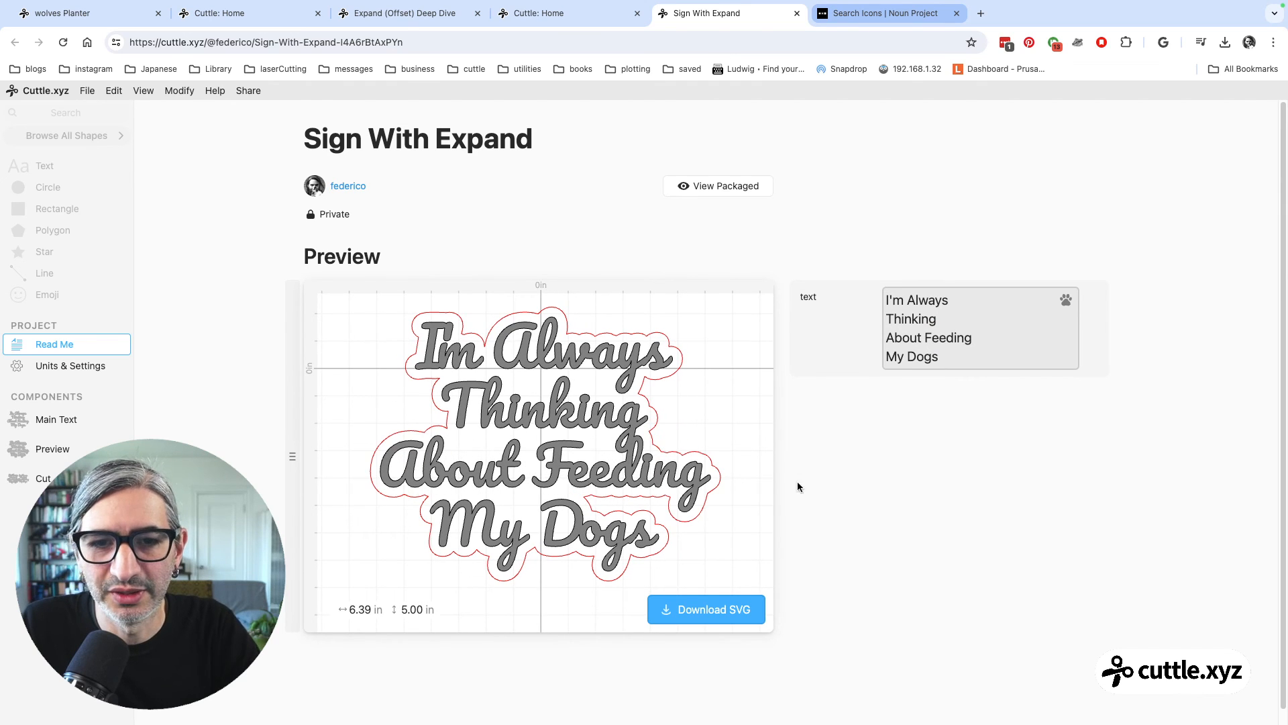
{"action": "left_click", "coordinate": [839, 509]}
Add a level 1 heading "Cut File" below the embedded Preview component in the Read Me
{"action": "scroll", "coordinate": [677, 611], "scroll_direction": "down", "scroll_amount": 1}
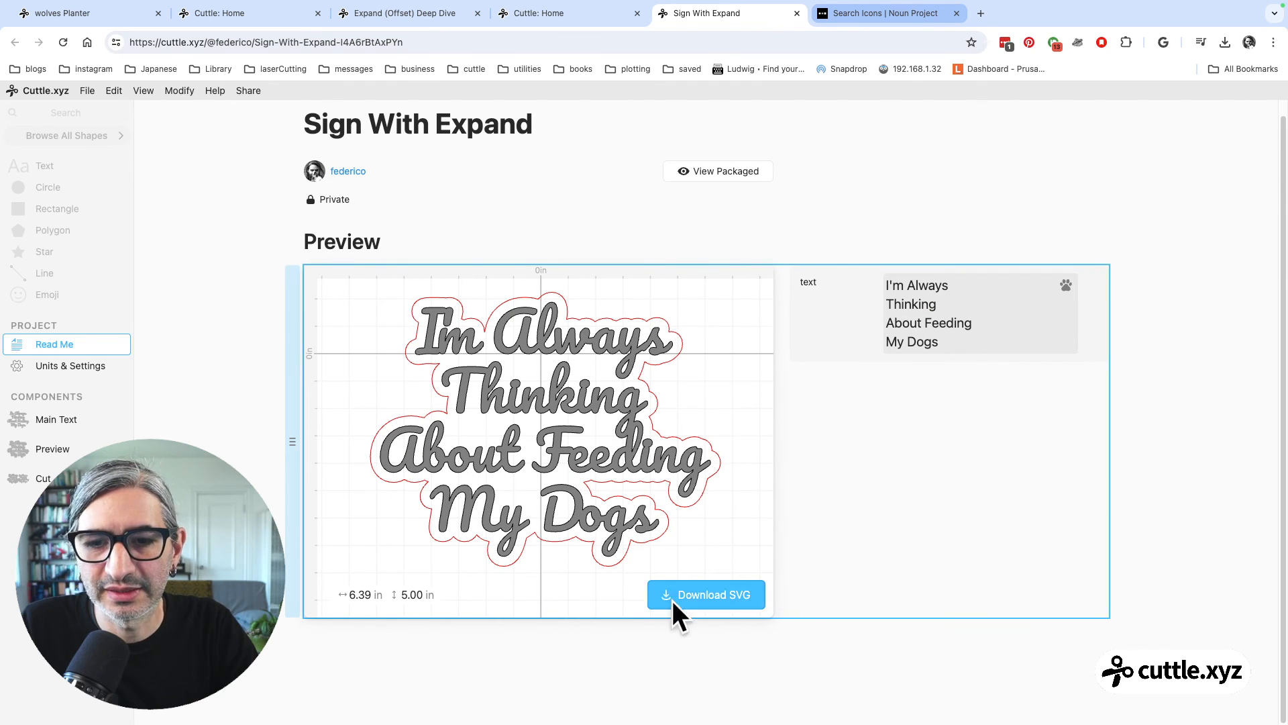
{"action": "left_click", "coordinate": [627, 635]}
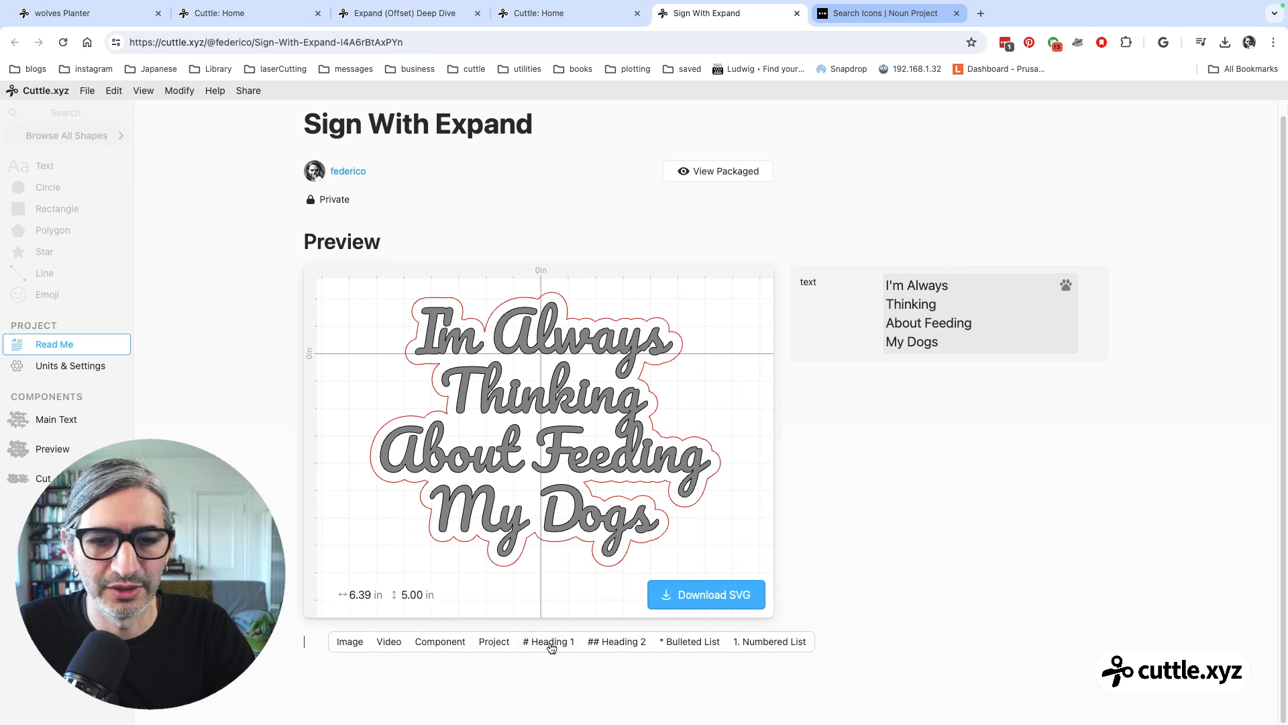
{"action": "left_click", "coordinate": [551, 642]}
{"action": "type", "text": "Cut "}
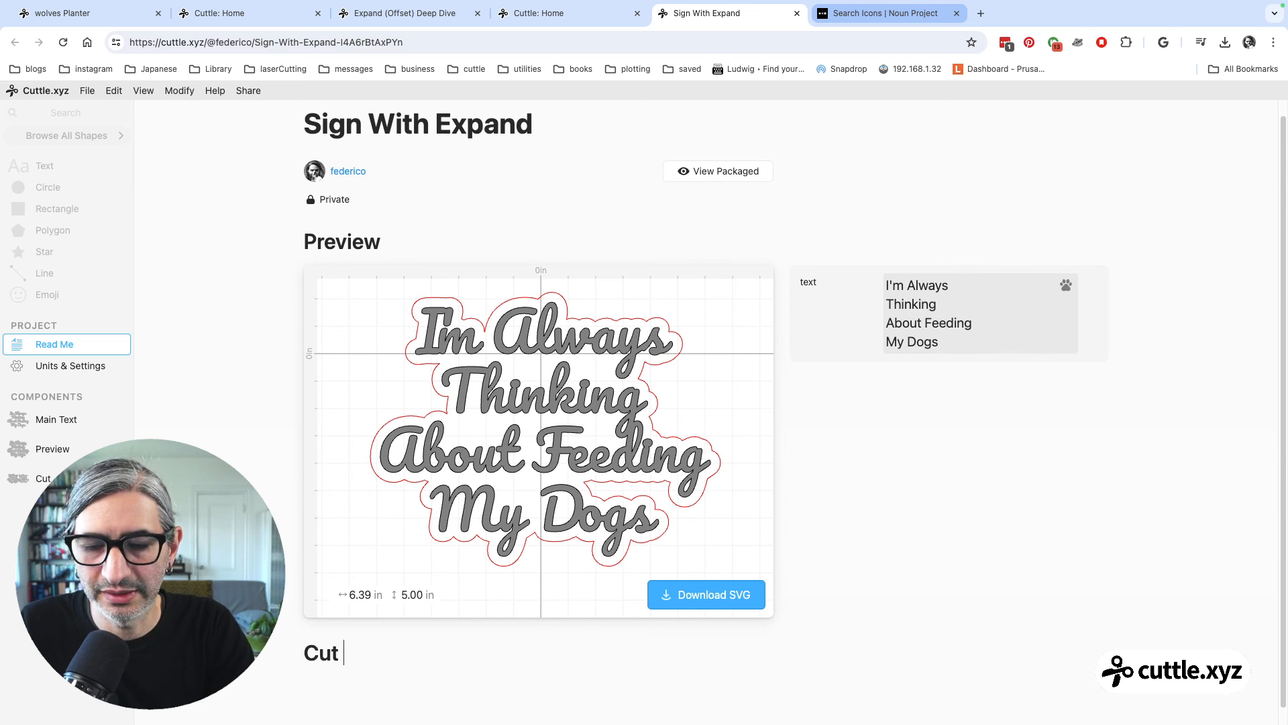
{"action": "type", "text": "File"}
{"action": "key", "text": "BackSpace"}
{"action": "key", "text": "BackSpace"}
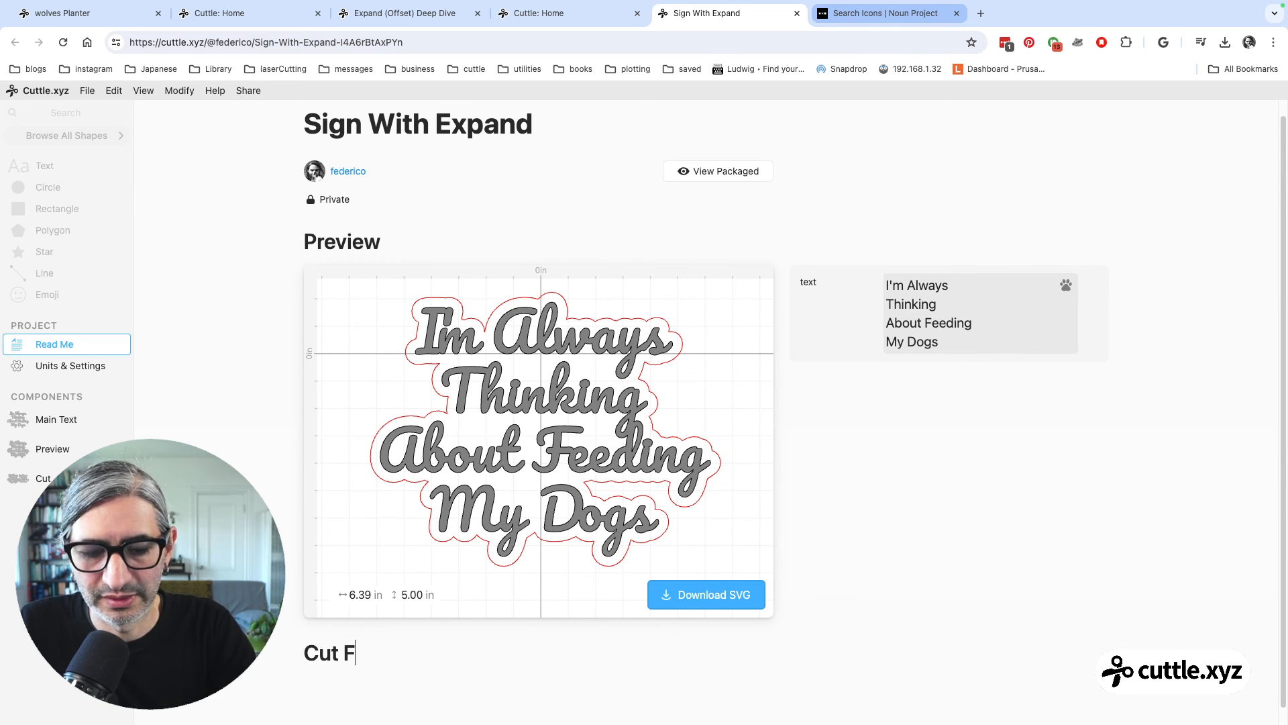
{"action": "type", "text": "ile"}
{"action": "key", "text": "Return"}
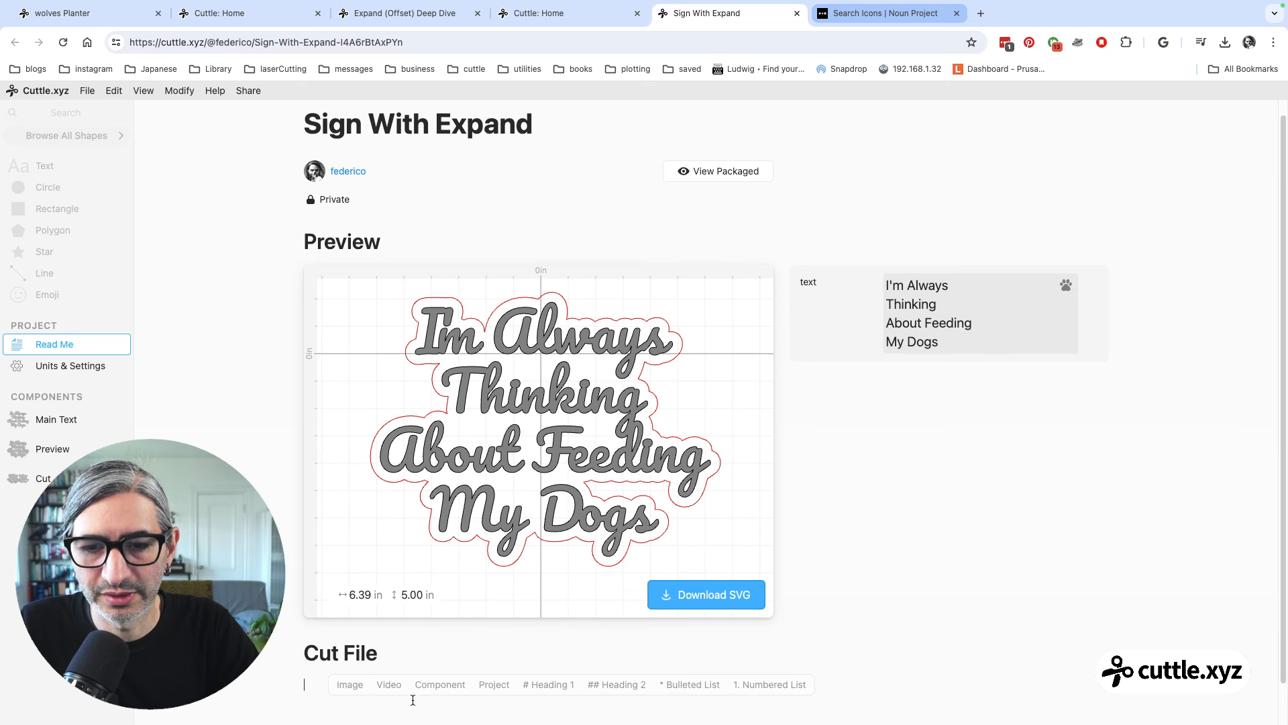
Embed the Cut component beneath the "Cut File" heading
{"action": "left_click", "coordinate": [427, 684]}
{"action": "left_click", "coordinate": [428, 668]}
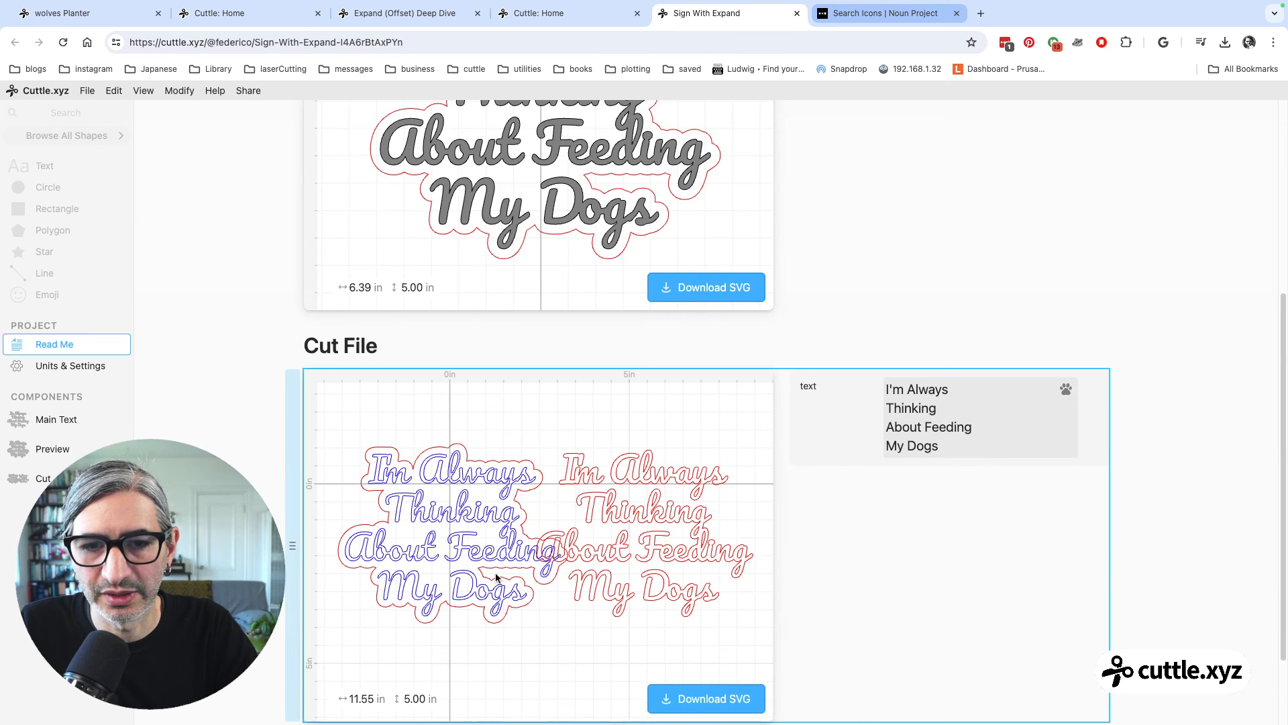
{"action": "scroll", "coordinate": [495, 574], "scroll_direction": "down", "scroll_amount": 3}
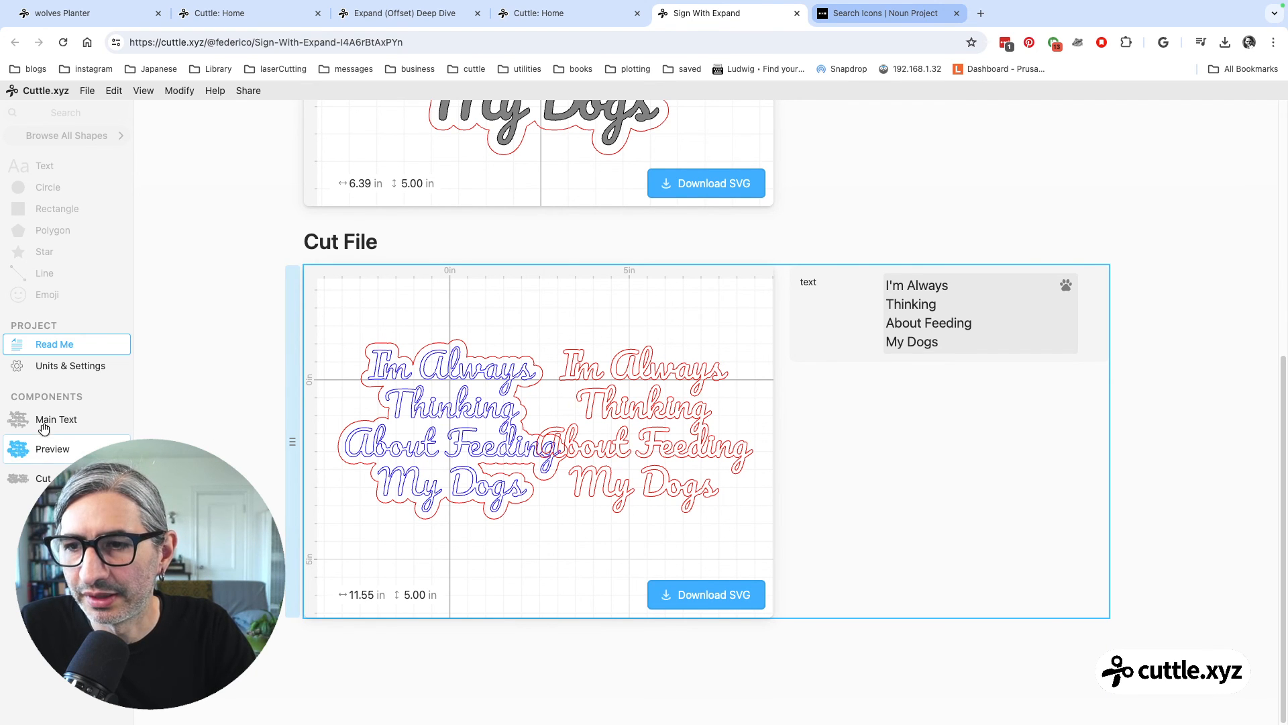
In the Cut component, move the plain red text copy sideways to about x 7.08 in, clear of the outlined sign
{"action": "left_click", "coordinate": [42, 478]}
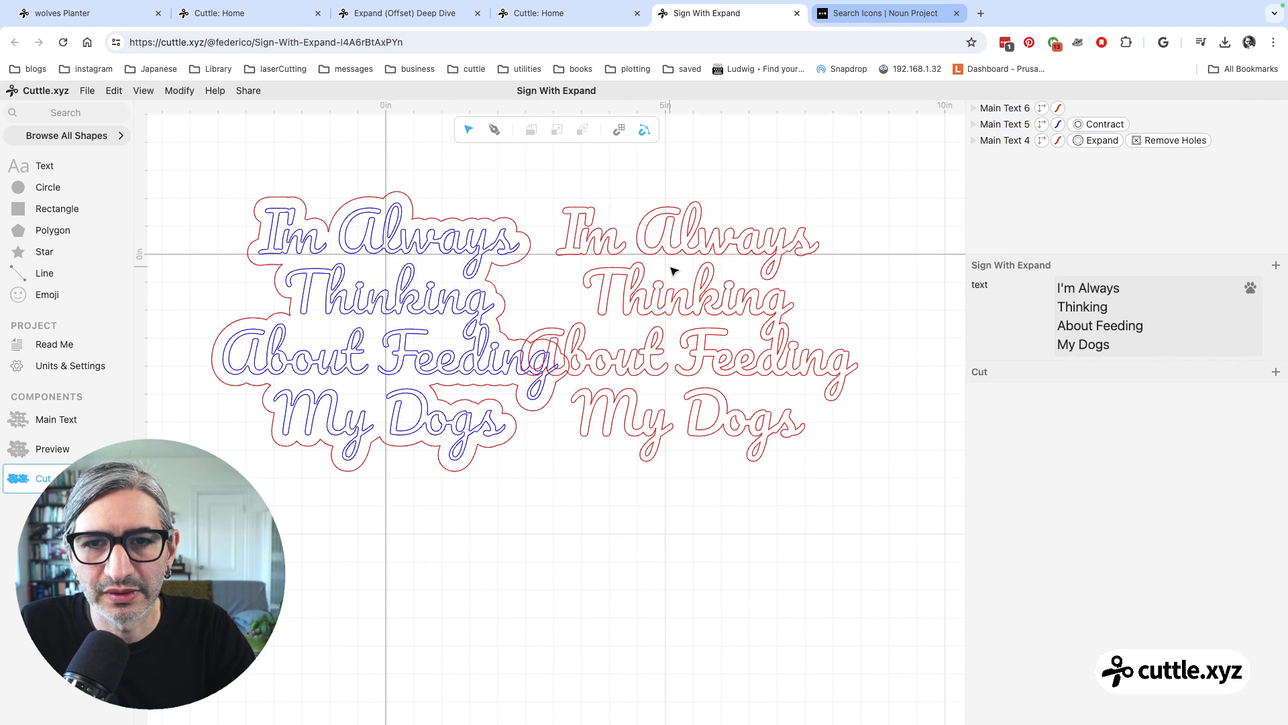
{"action": "left_click", "coordinate": [678, 253]}
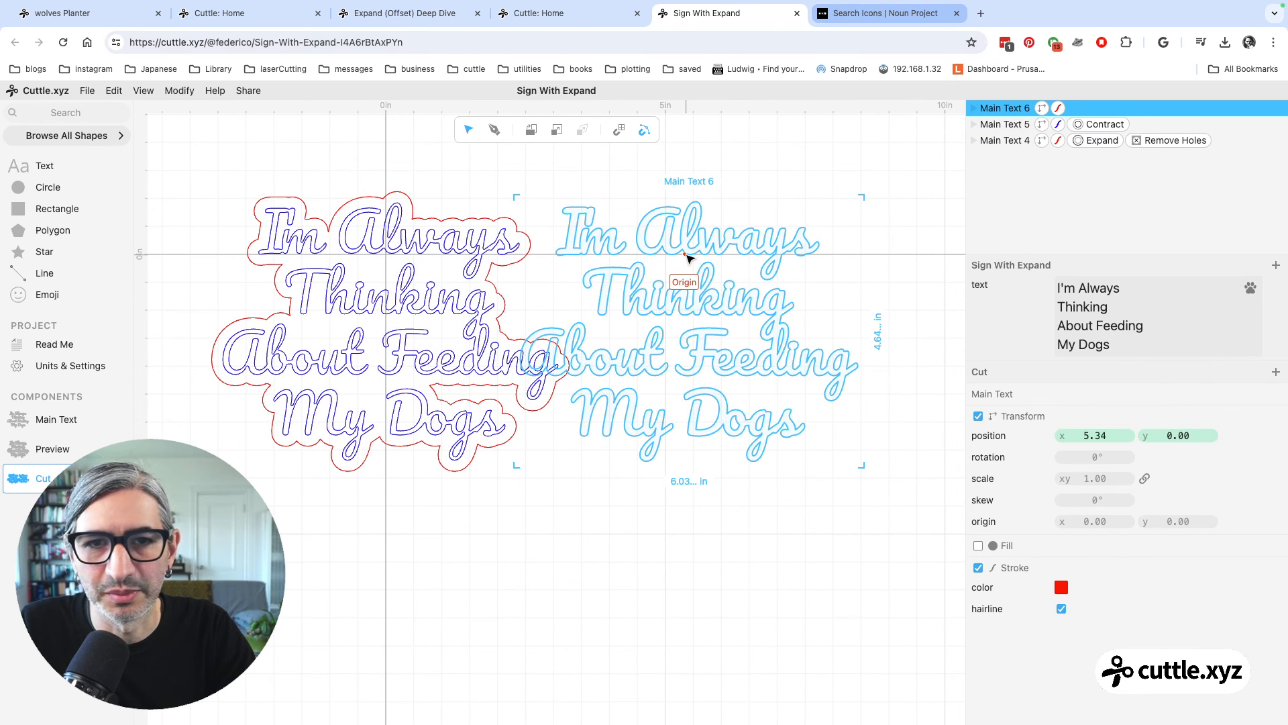
{"action": "left_click_drag", "start_coordinate": [688, 257], "coordinate": [785, 255]}
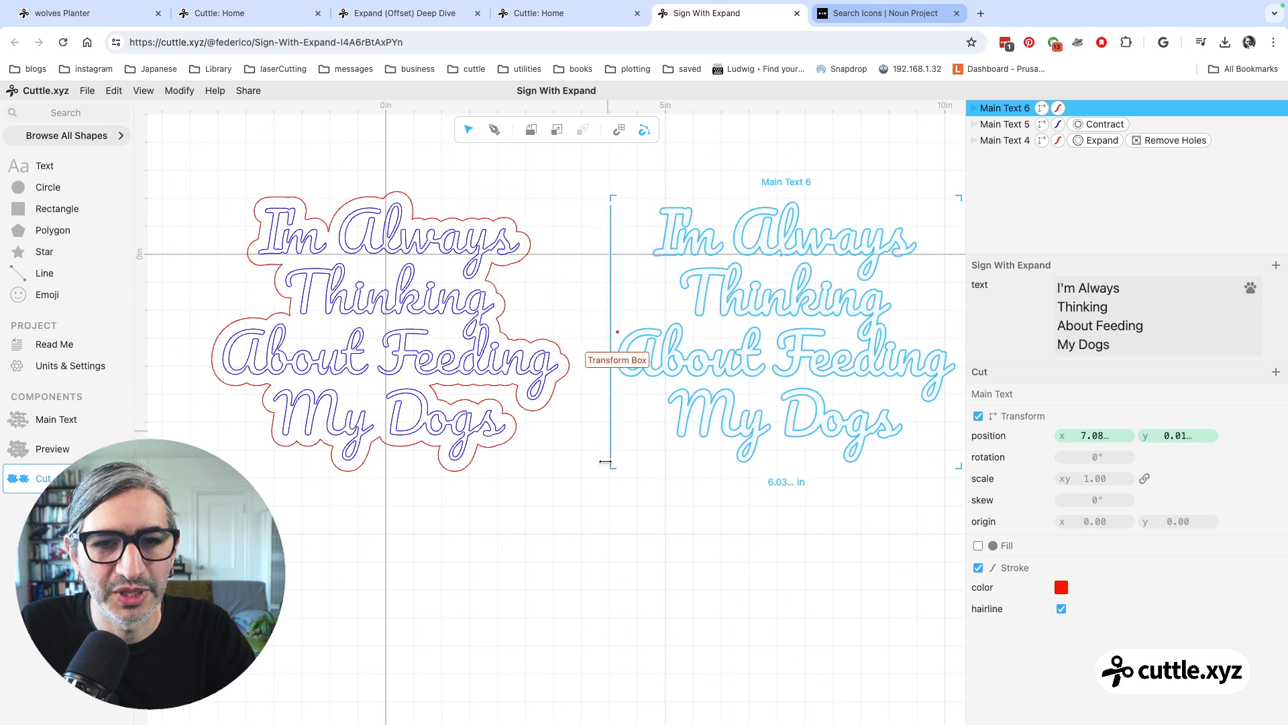
{"action": "scroll", "coordinate": [605, 462], "scroll_direction": "down", "scroll_amount": 3}
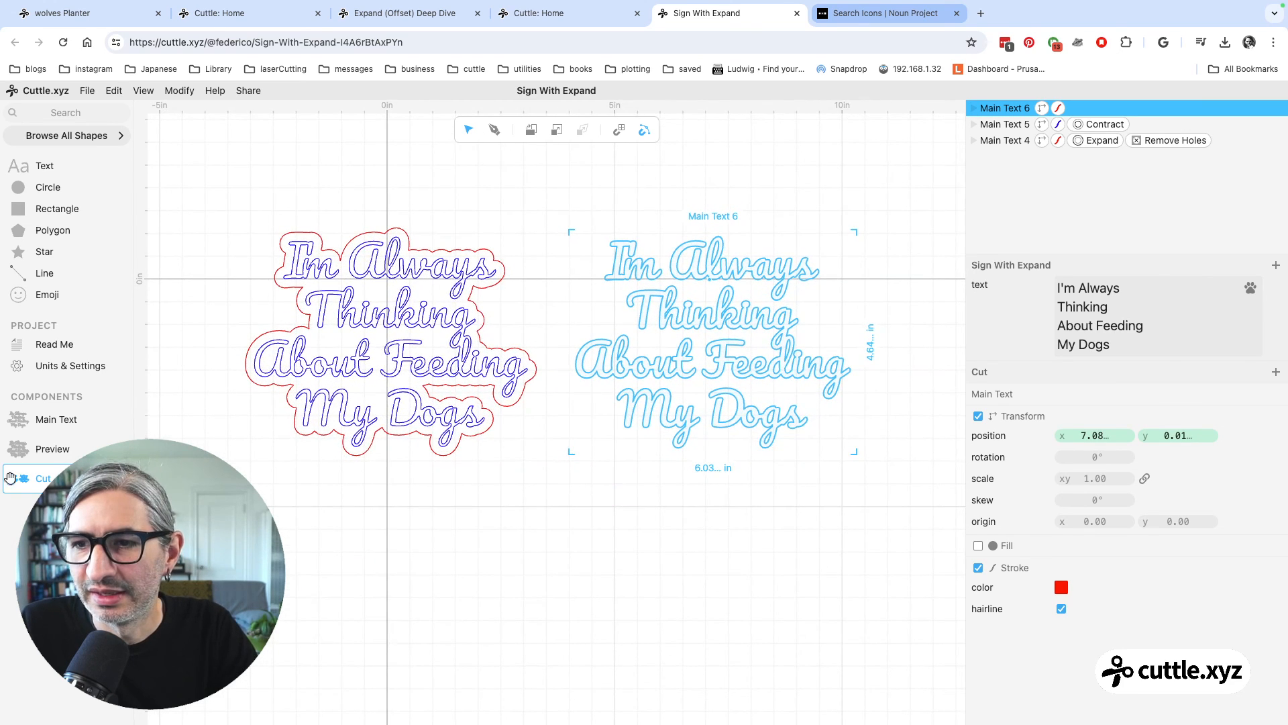
Insert the Paw symbol after "My Dogs" in the text parameter of the Cut component embedded in the Read Me
{"action": "left_click", "coordinate": [63, 344]}
{"action": "scroll", "coordinate": [416, 474], "scroll_direction": "down", "scroll_amount": 5}
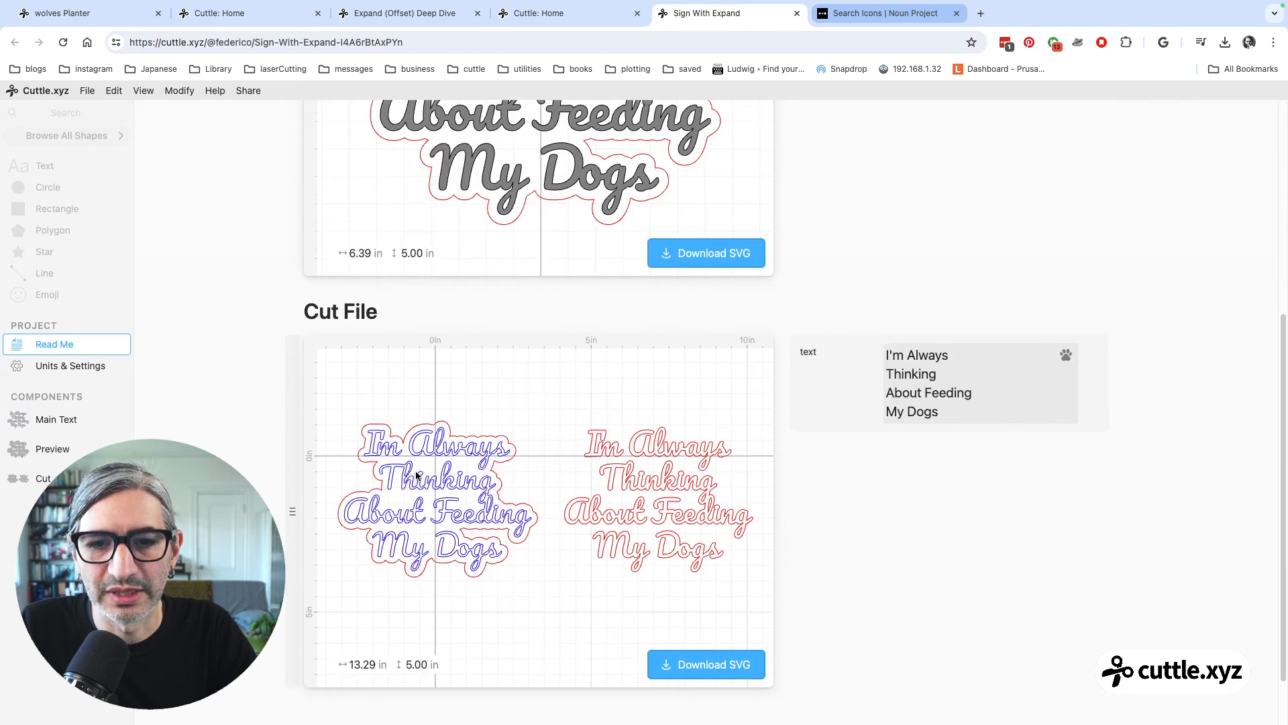
{"action": "scroll", "coordinate": [417, 474], "scroll_direction": "down", "scroll_amount": 2}
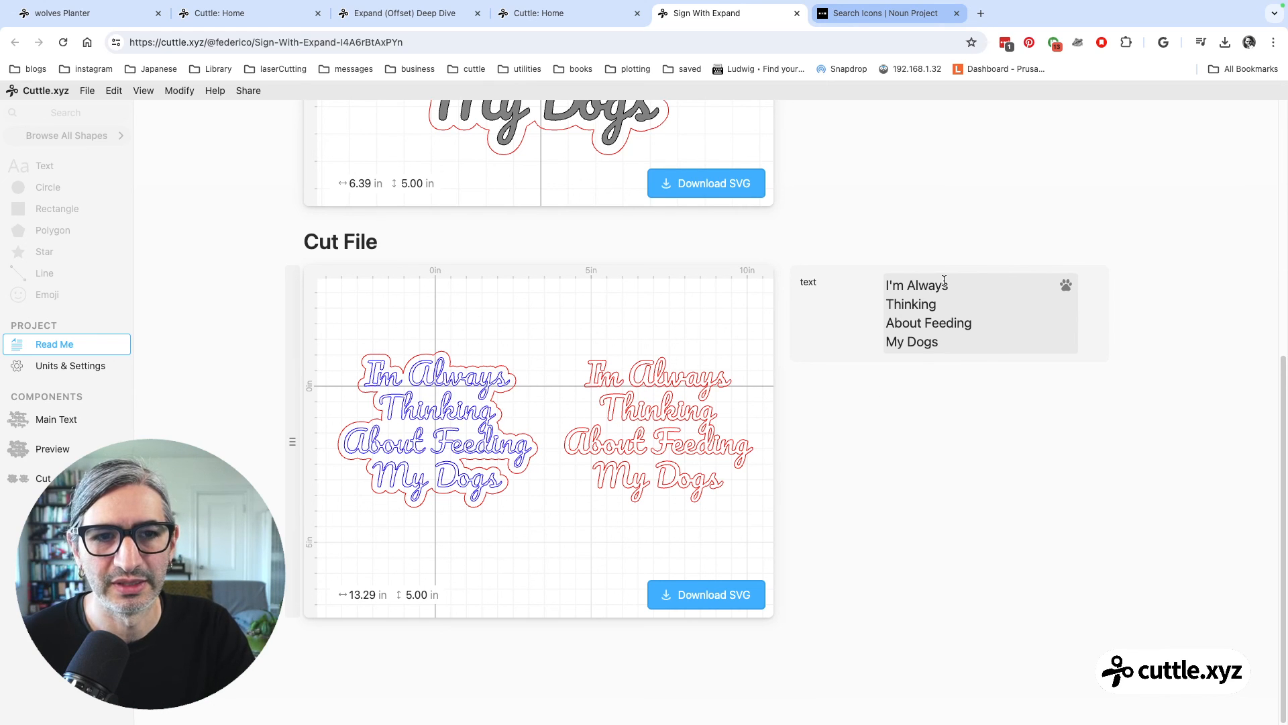
{"action": "scroll", "coordinate": [710, 412], "scroll_direction": "up", "scroll_amount": 6}
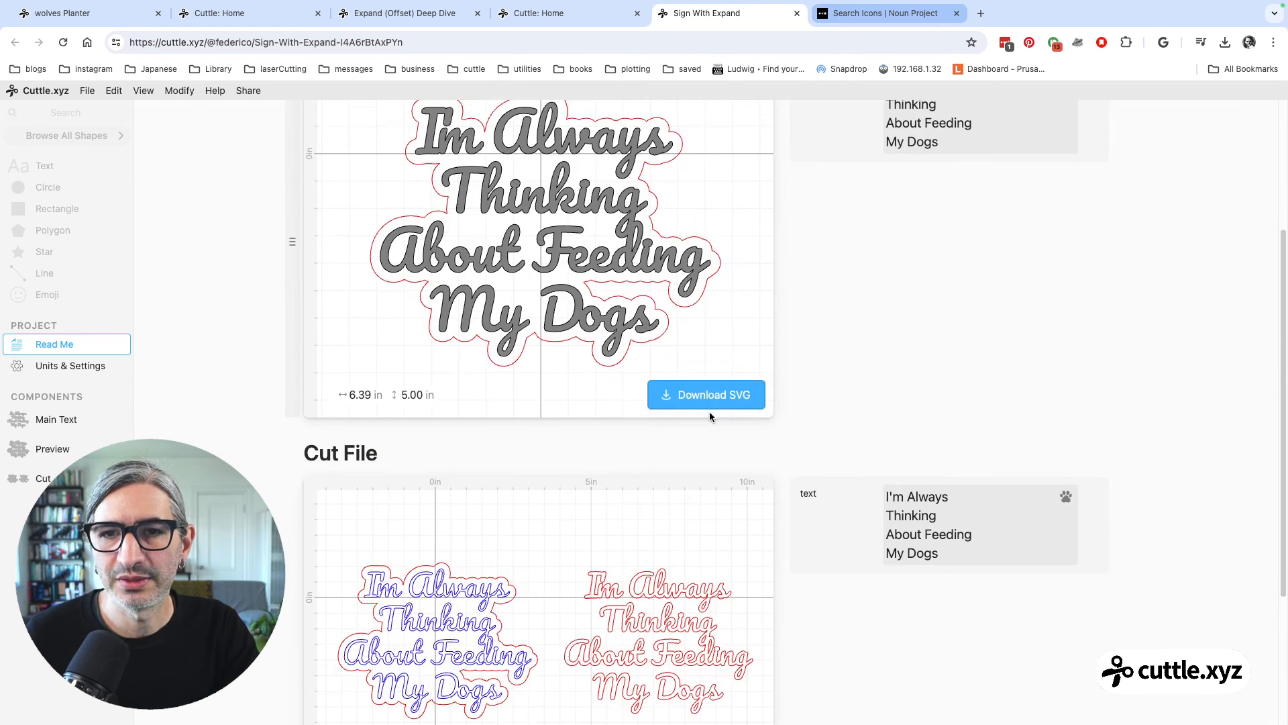
{"action": "scroll", "coordinate": [716, 418], "scroll_direction": "down", "scroll_amount": 6}
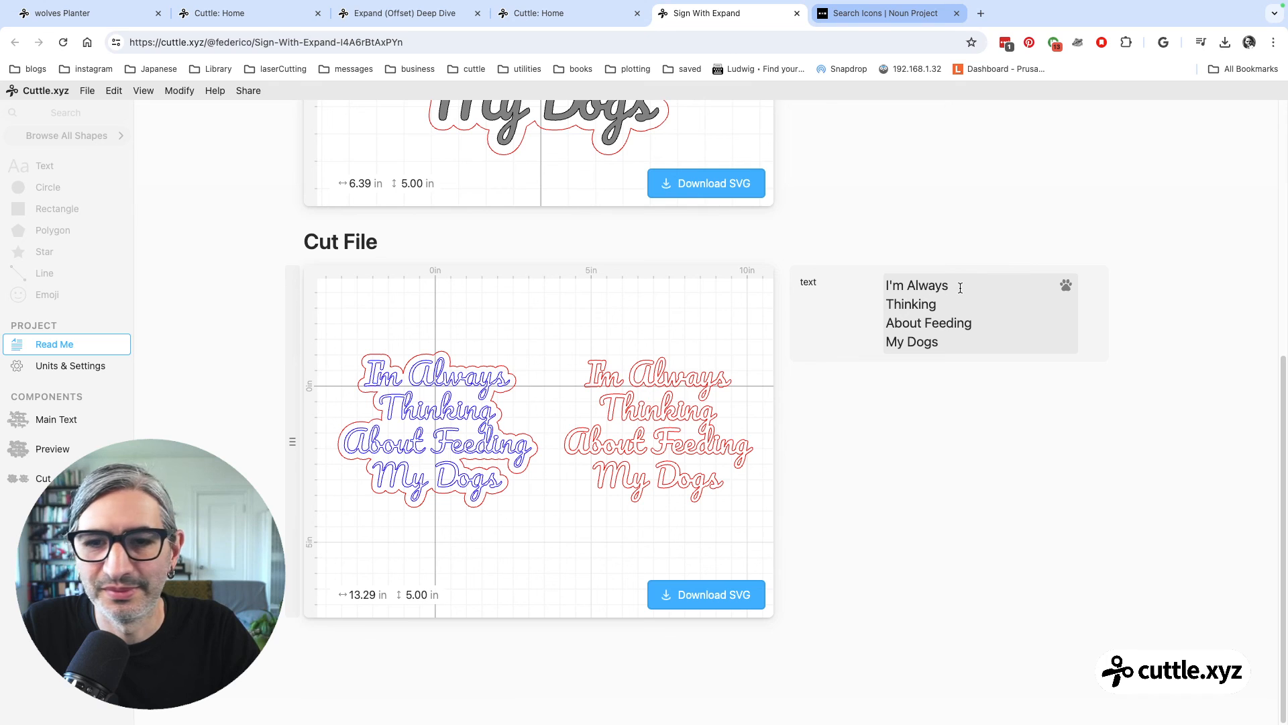
{"action": "left_click", "coordinate": [956, 339]}
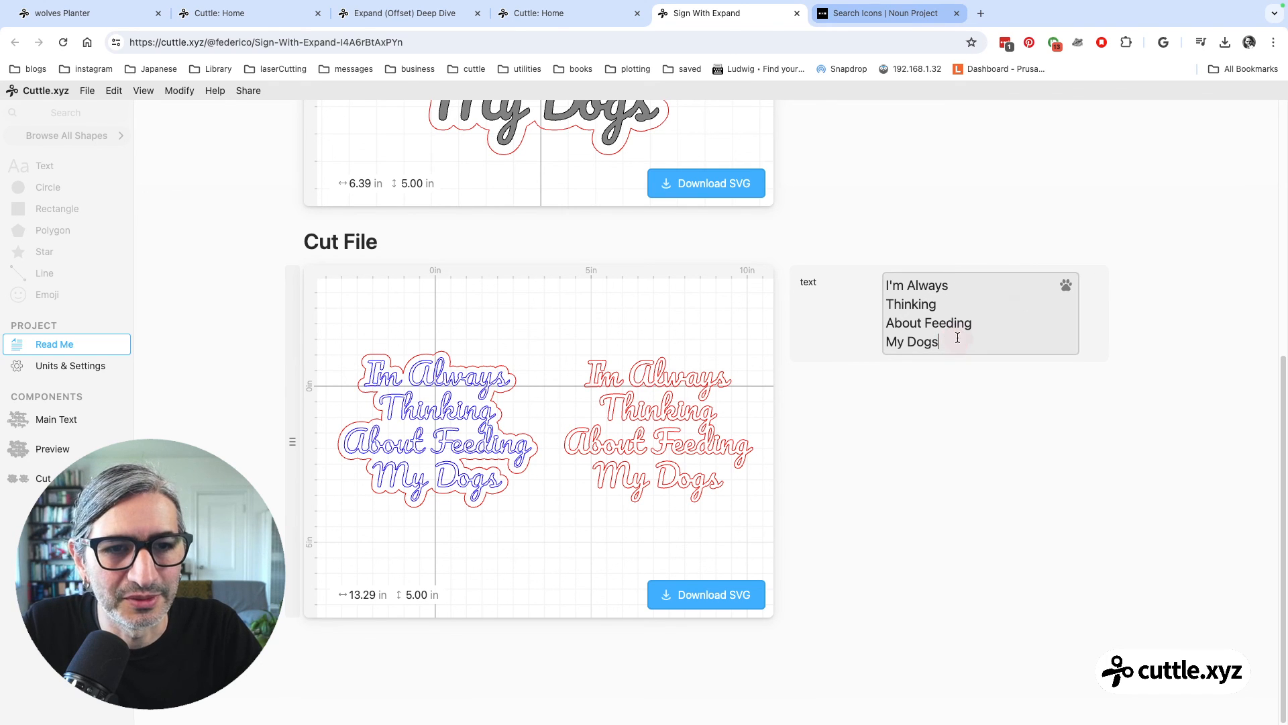
{"action": "left_click", "coordinate": [1066, 285]}
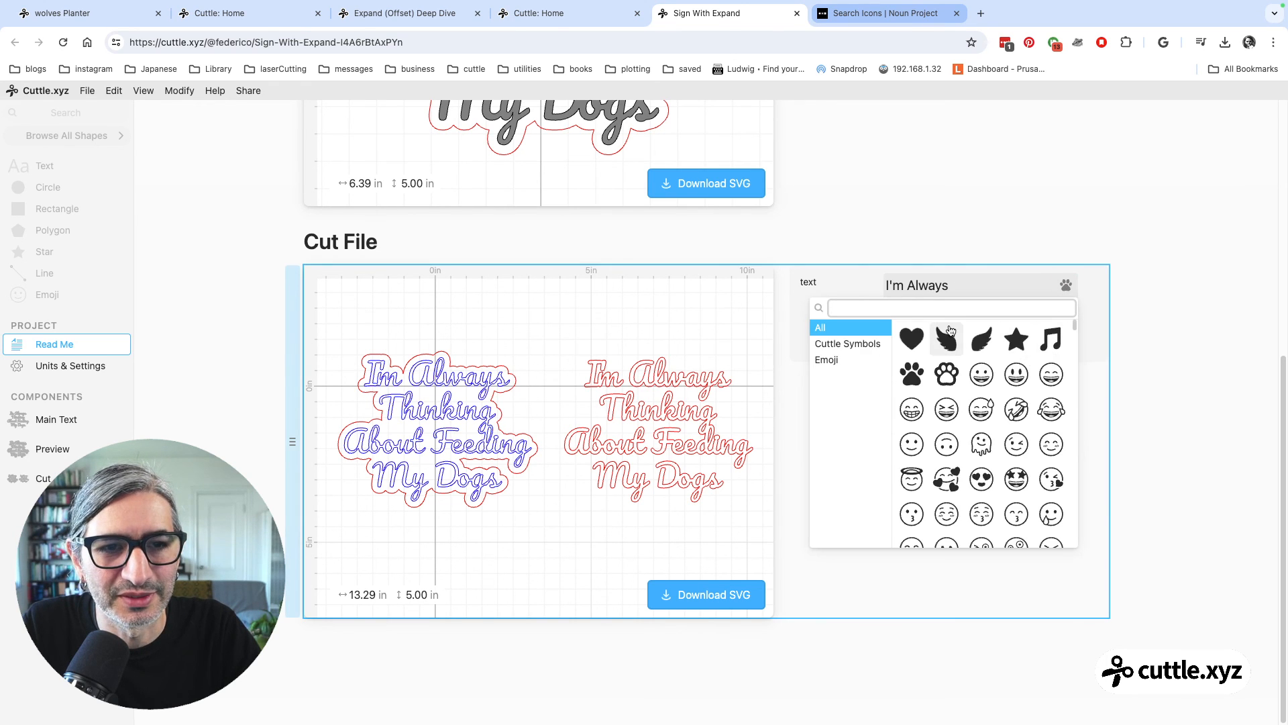
{"action": "left_click", "coordinate": [914, 373]}
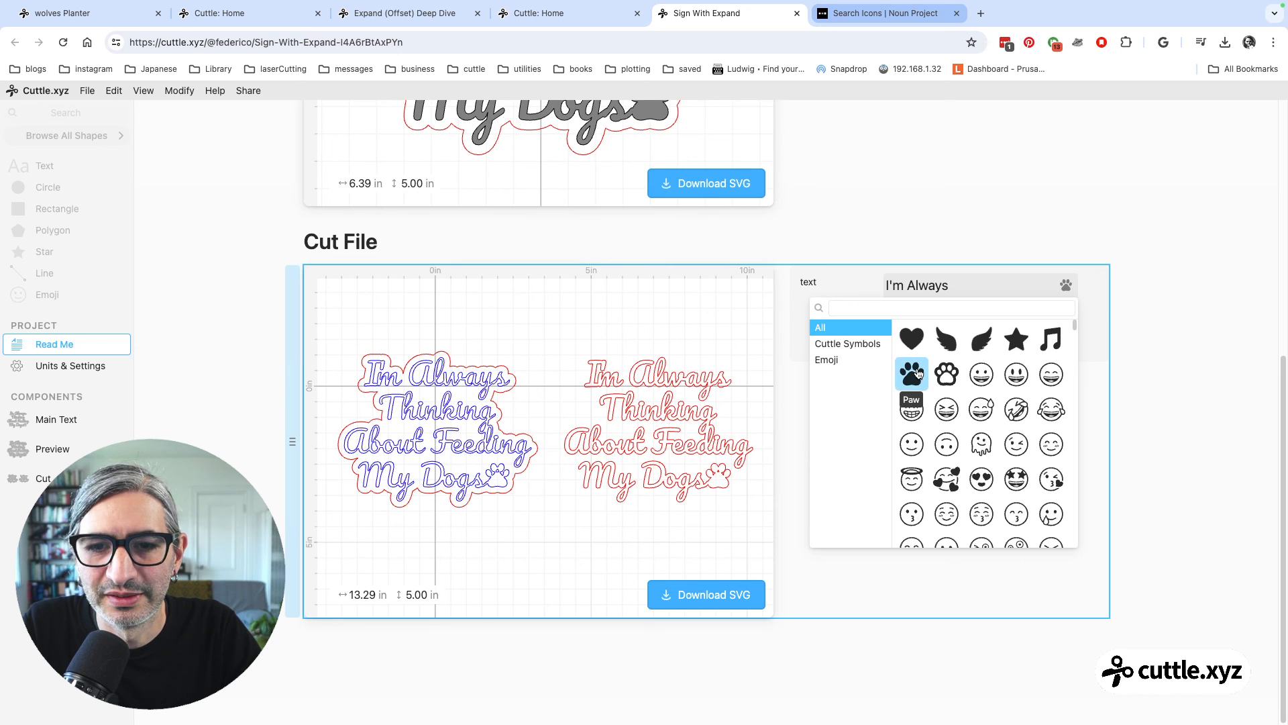
{"action": "left_click", "coordinate": [937, 195]}
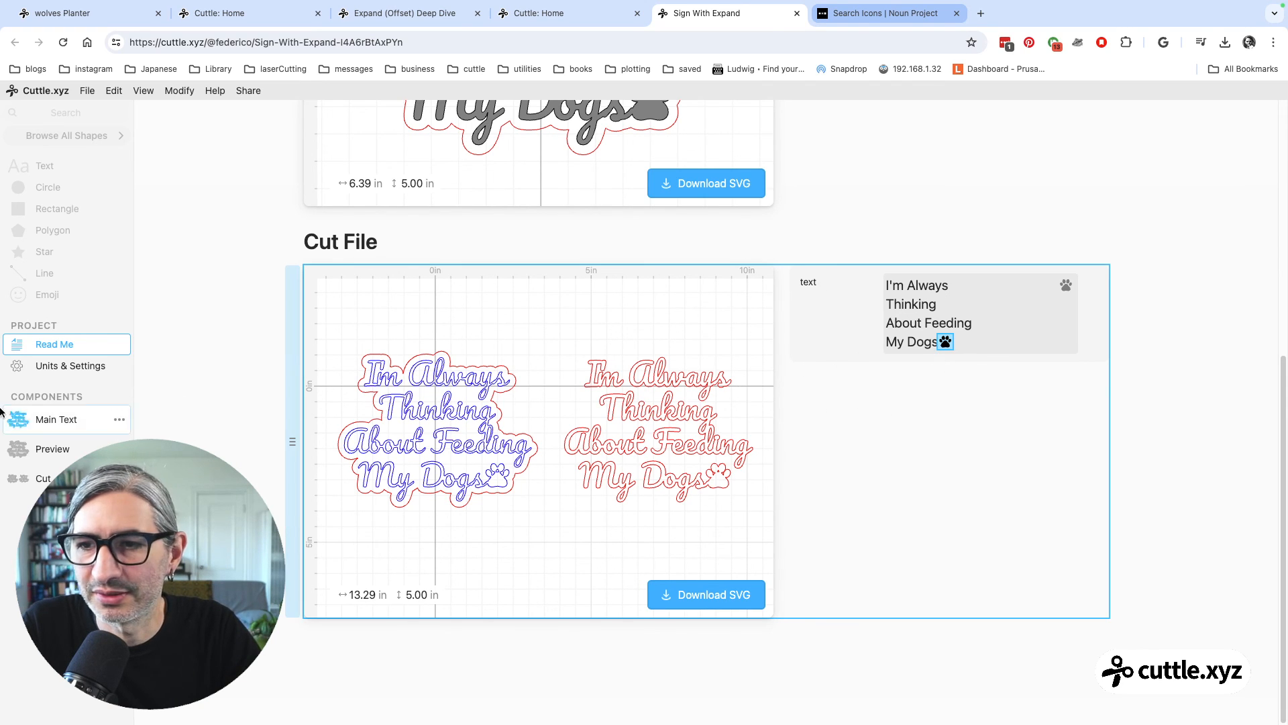
In the Main Text component, create a parameter named font from the Connected Text's font property
{"action": "left_click", "coordinate": [50, 418]}
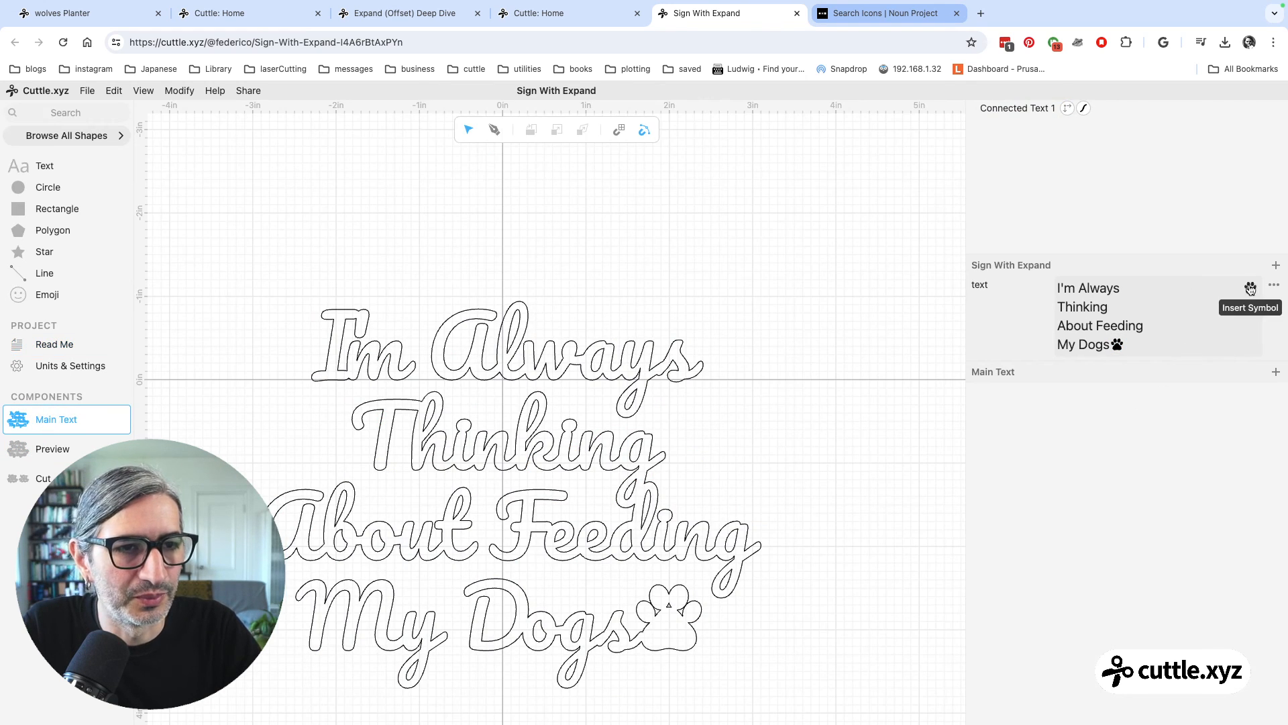
{"action": "left_click", "coordinate": [1021, 110]}
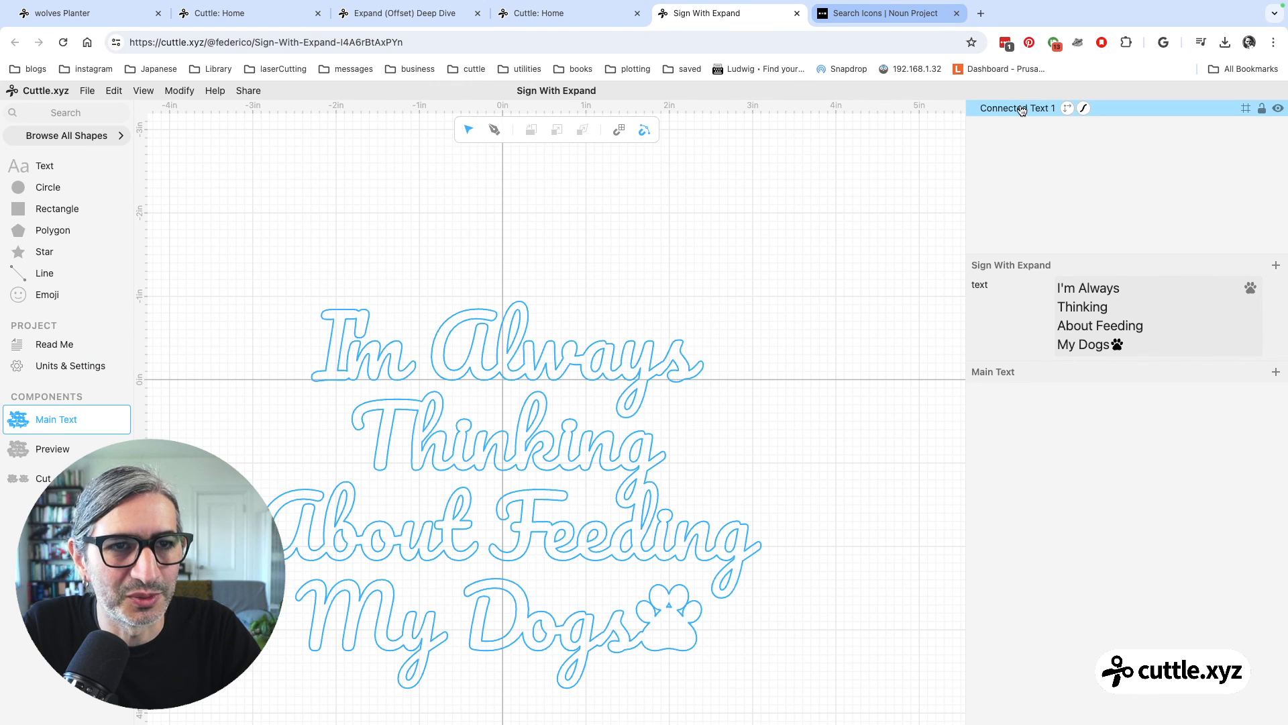
{"action": "left_click", "coordinate": [1021, 110]}
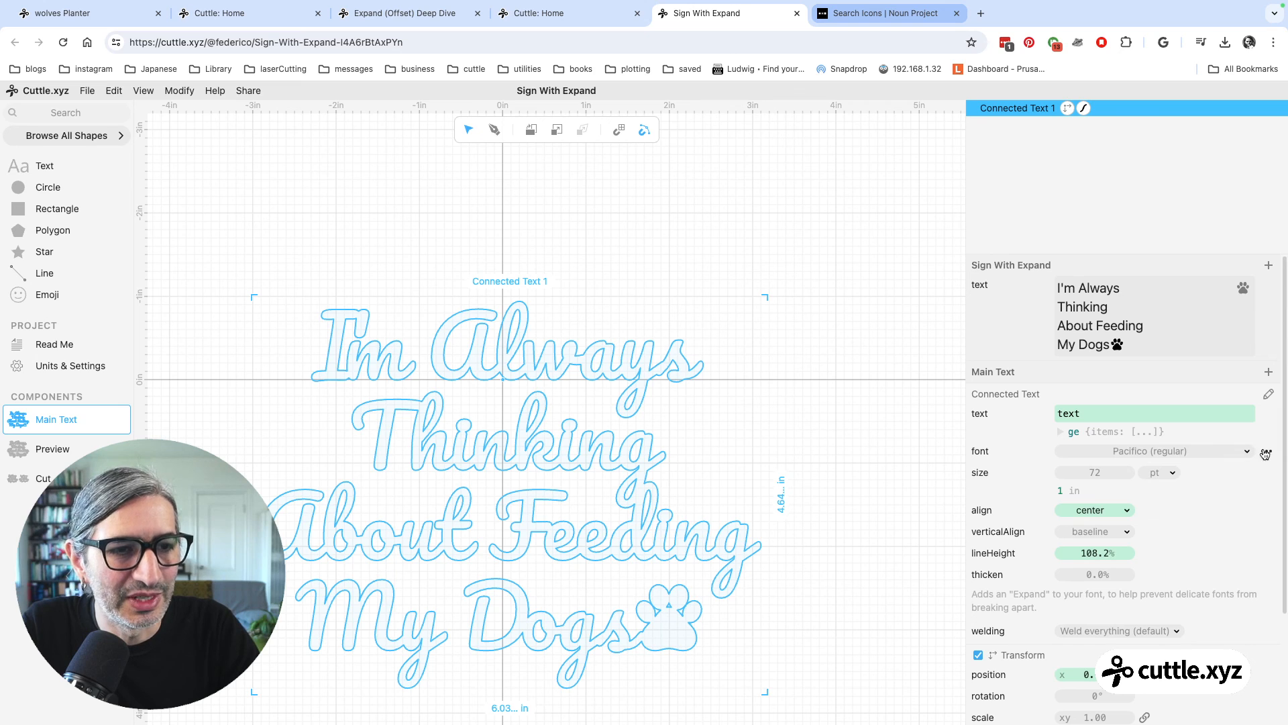
{"action": "left_click", "coordinate": [1264, 451]}
{"action": "left_click", "coordinate": [1241, 431]}
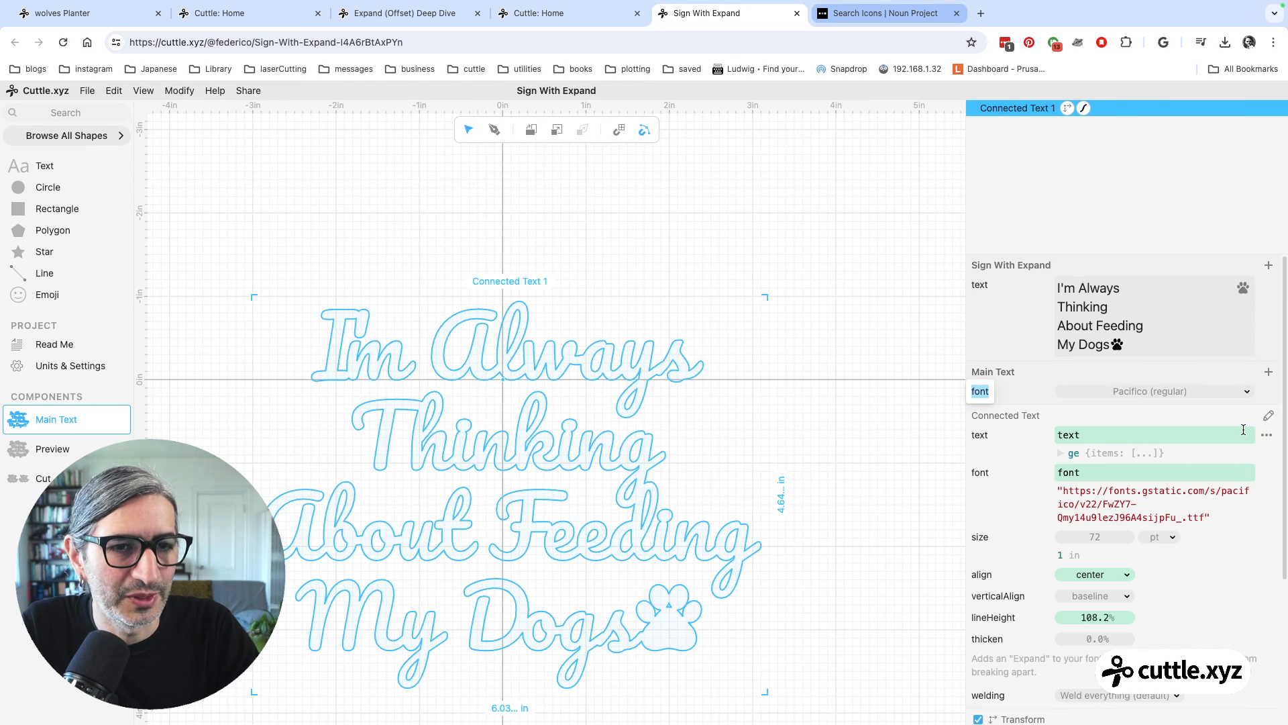
Move the font parameter from the Main Text component to the project and deselect the text
{"action": "left_click", "coordinate": [1268, 393]}
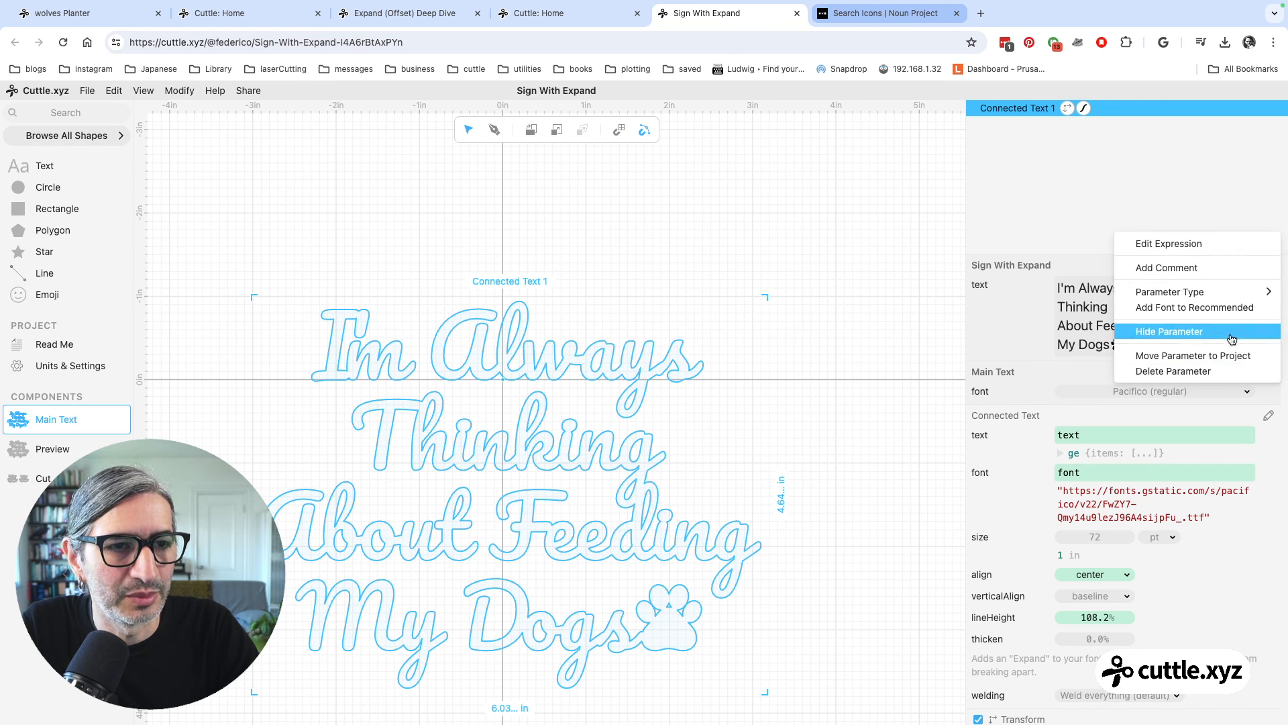
{"action": "left_click", "coordinate": [1201, 360]}
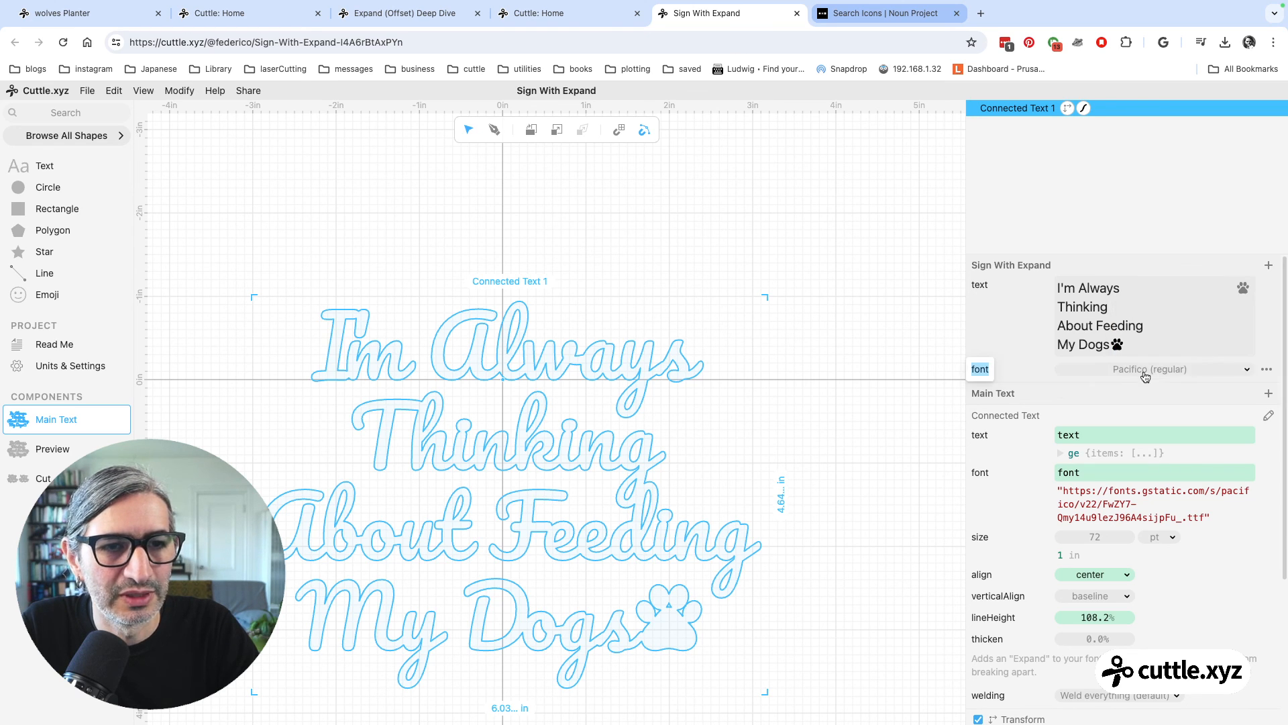
{"action": "left_click", "coordinate": [811, 363]}
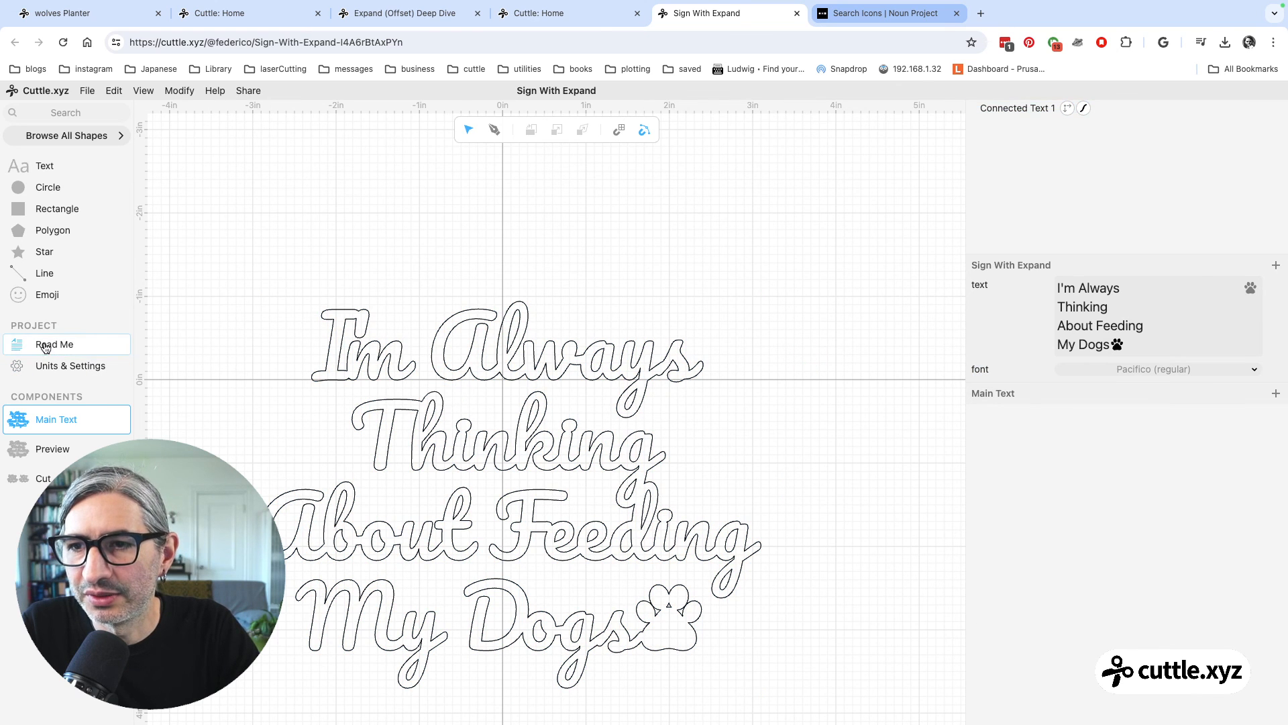
Try the handwriting fonts Parisienne, Passions Conflict, Patrick Hand and Patrick Hand SC on the Preview embedded in the Read Me
{"action": "left_click", "coordinate": [74, 344]}
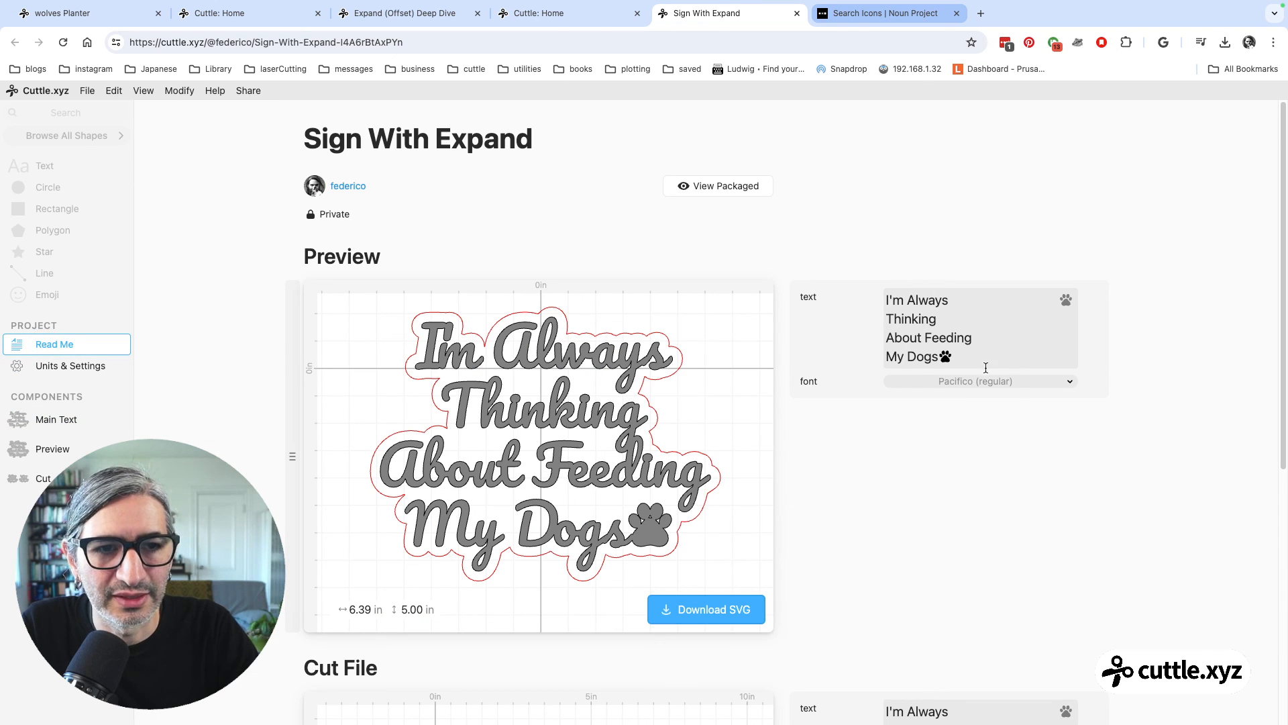
{"action": "left_click", "coordinate": [1020, 382]}
{"action": "left_click", "coordinate": [1017, 271]}
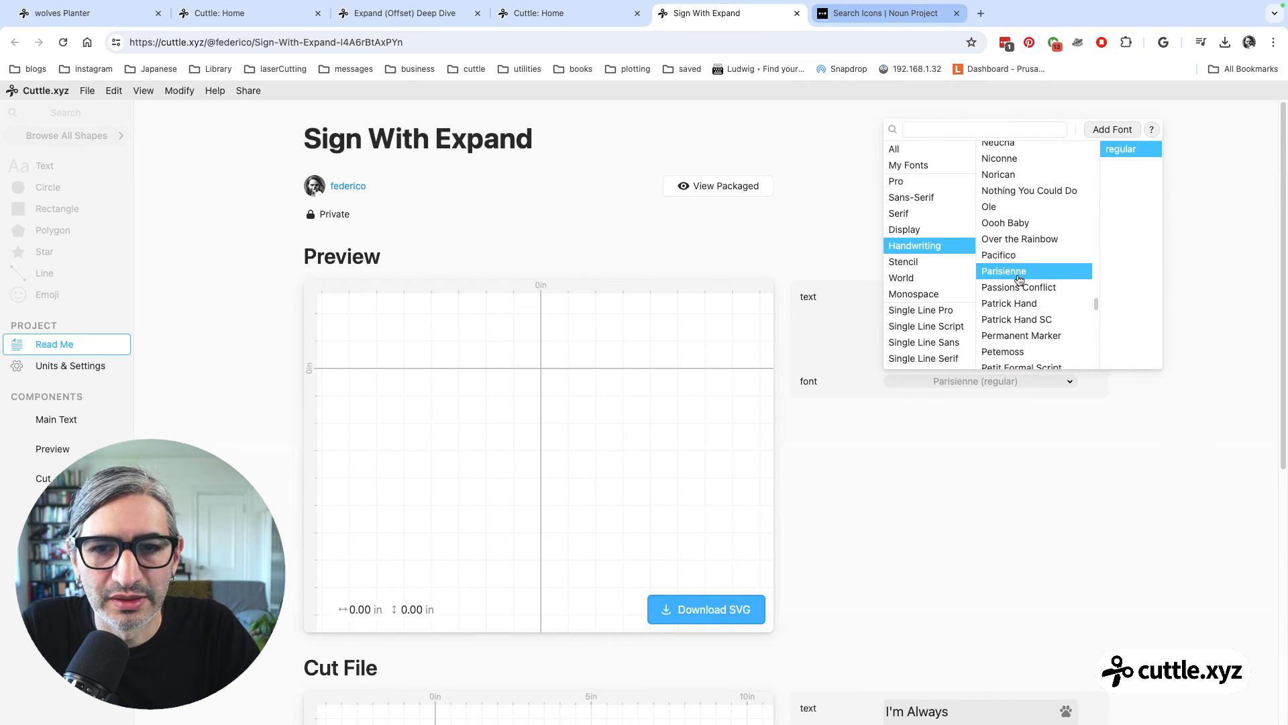
{"action": "left_click", "coordinate": [1017, 288]}
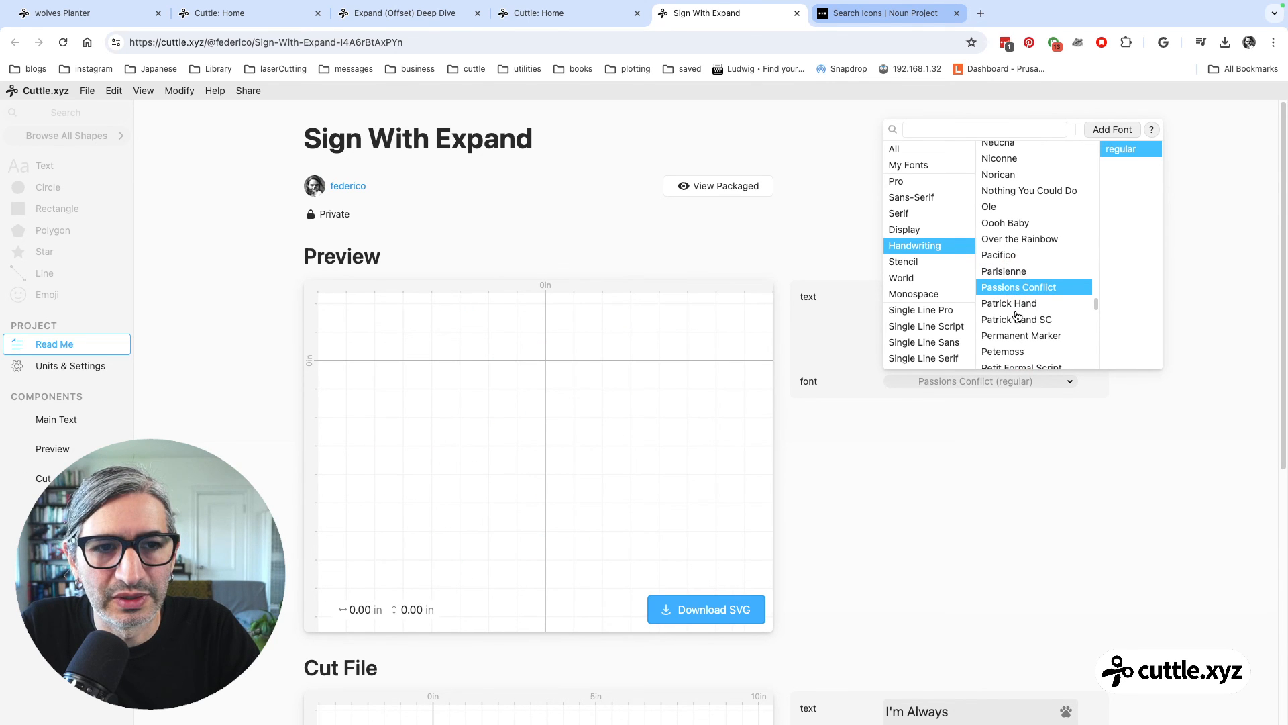
{"action": "left_click", "coordinate": [1017, 308]}
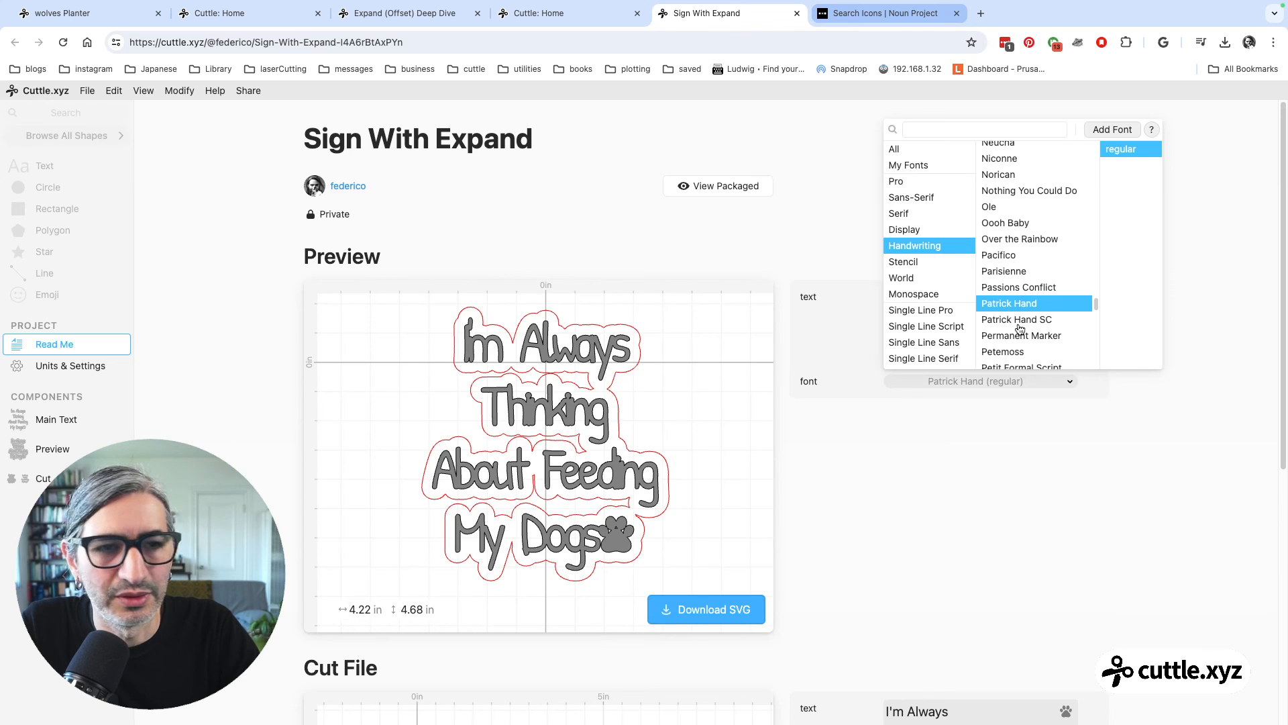
{"action": "left_click", "coordinate": [1017, 322]}
Try the handwriting font Breaking Bread, settle on Emily Bonza for the font parameter, and check the Preview and Cut File
{"action": "scroll", "coordinate": [1019, 309], "scroll_direction": "up", "scroll_amount": 5}
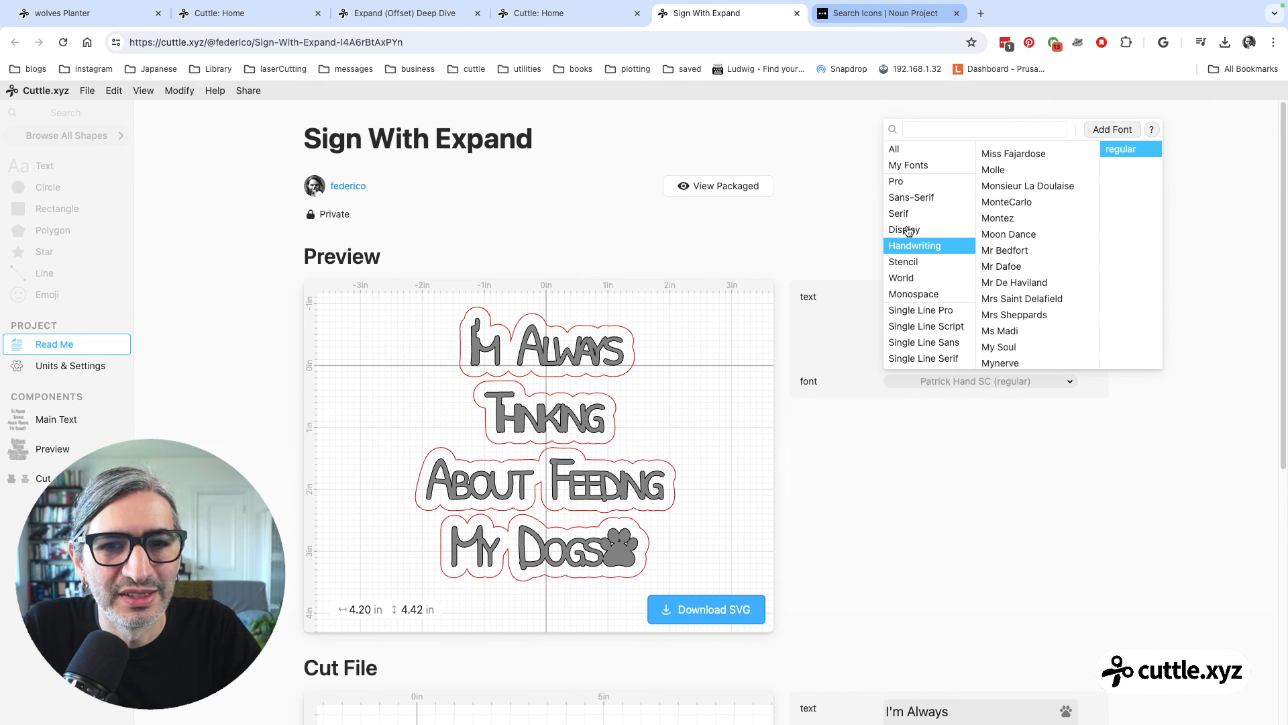
{"action": "left_click", "coordinate": [916, 234]}
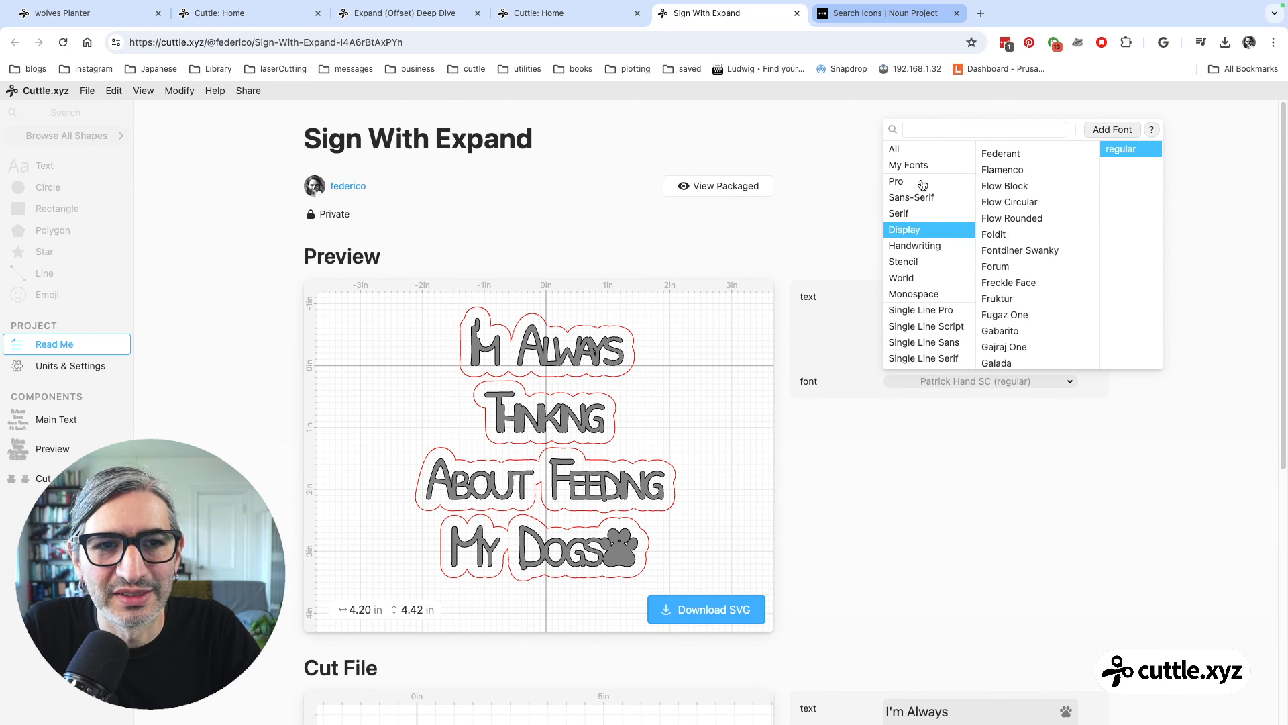
{"action": "left_click", "coordinate": [926, 247]}
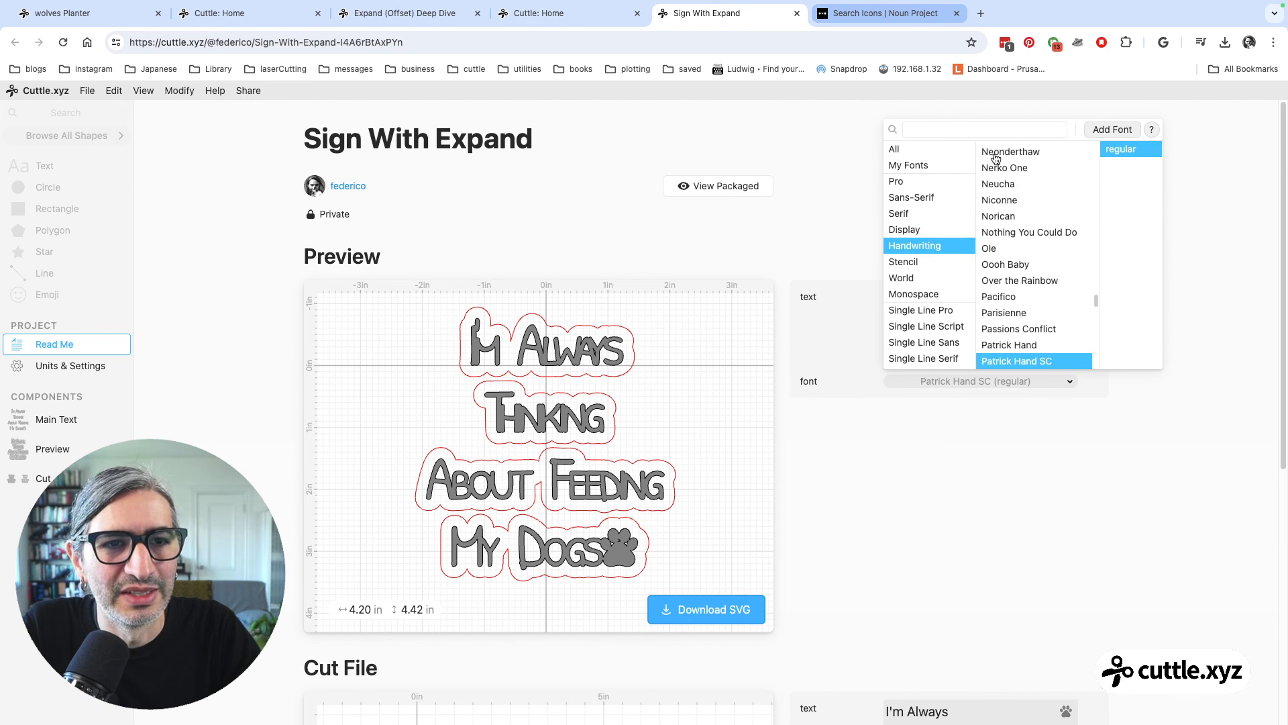
{"action": "scroll", "coordinate": [998, 166], "scroll_direction": "up", "scroll_amount": 15}
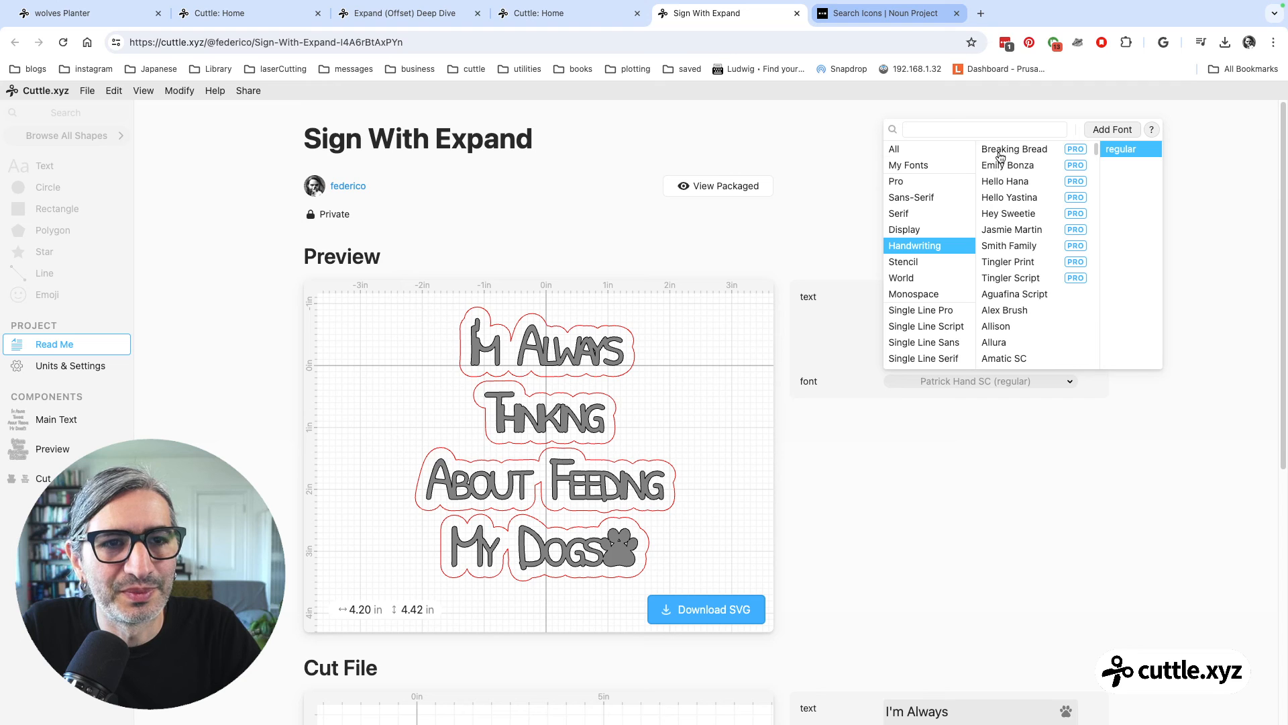
{"action": "left_click", "coordinate": [1001, 148]}
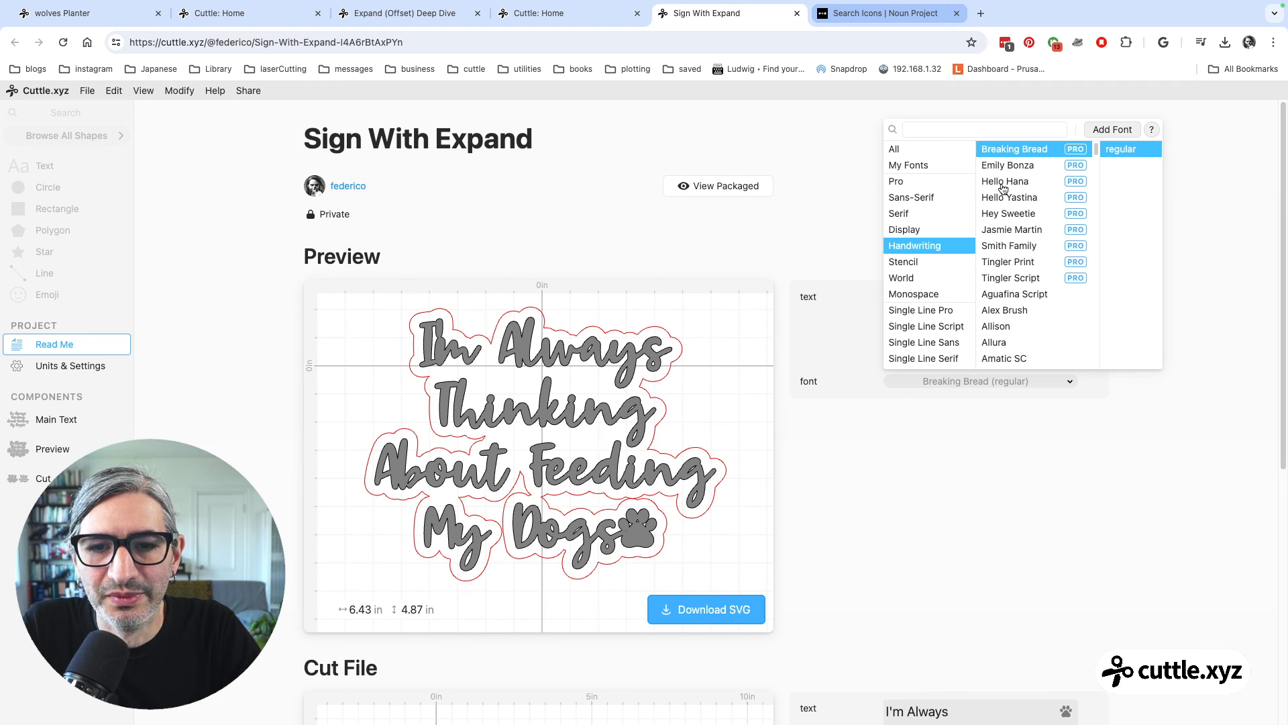
{"action": "left_click", "coordinate": [1006, 166]}
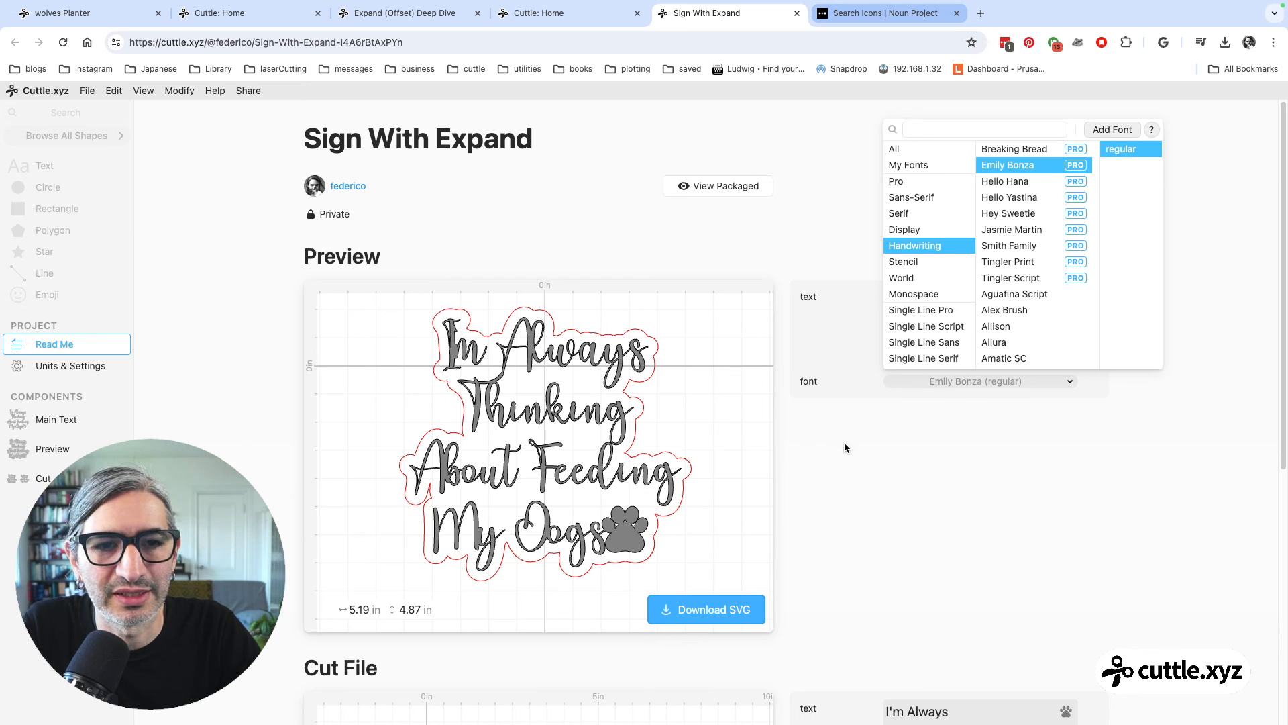
{"action": "left_click", "coordinate": [903, 489]}
{"action": "scroll", "coordinate": [903, 489], "scroll_direction": "down", "scroll_amount": 6}
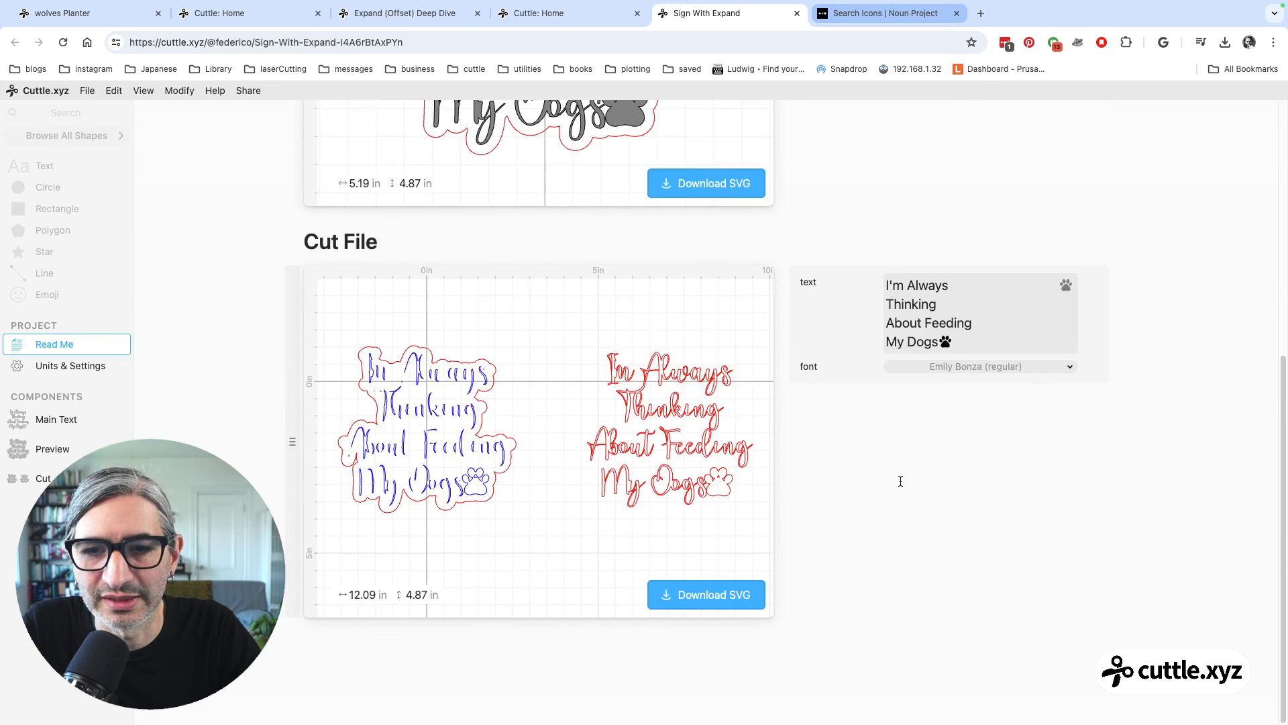
{"action": "scroll", "coordinate": [900, 481], "scroll_direction": "up", "scroll_amount": 6}
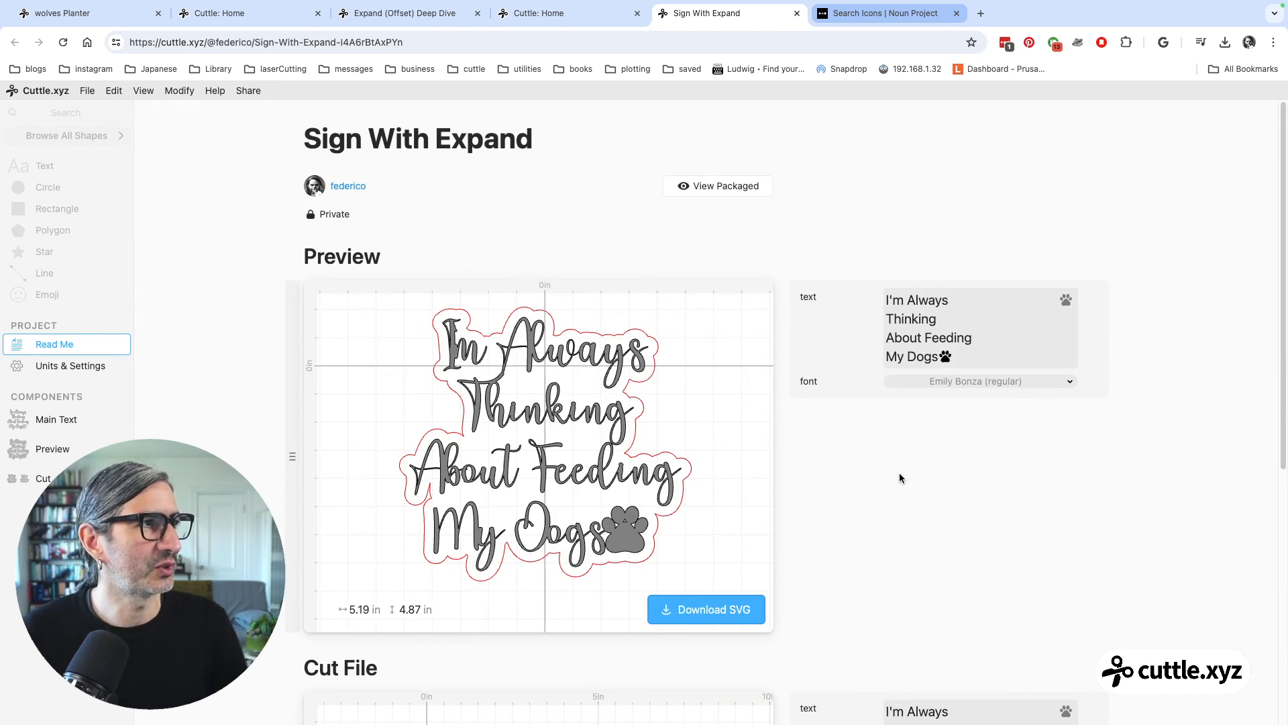